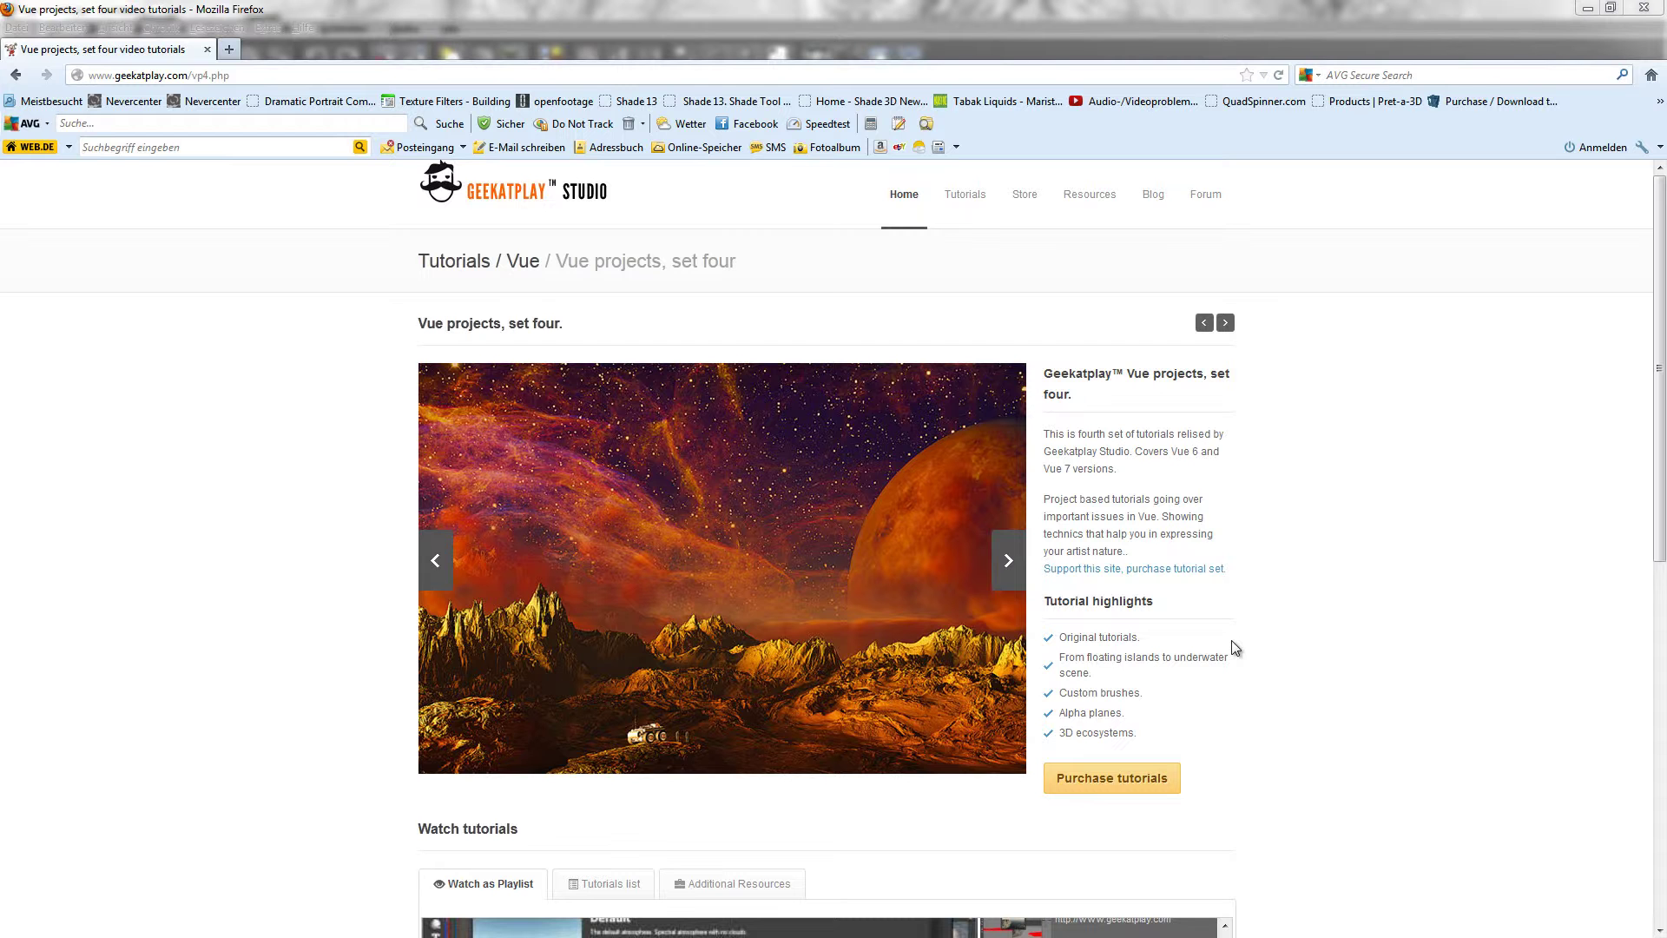
- Open the Vue Projects, series four page from the site's Vue tutorials
mouse_move(903, 201)
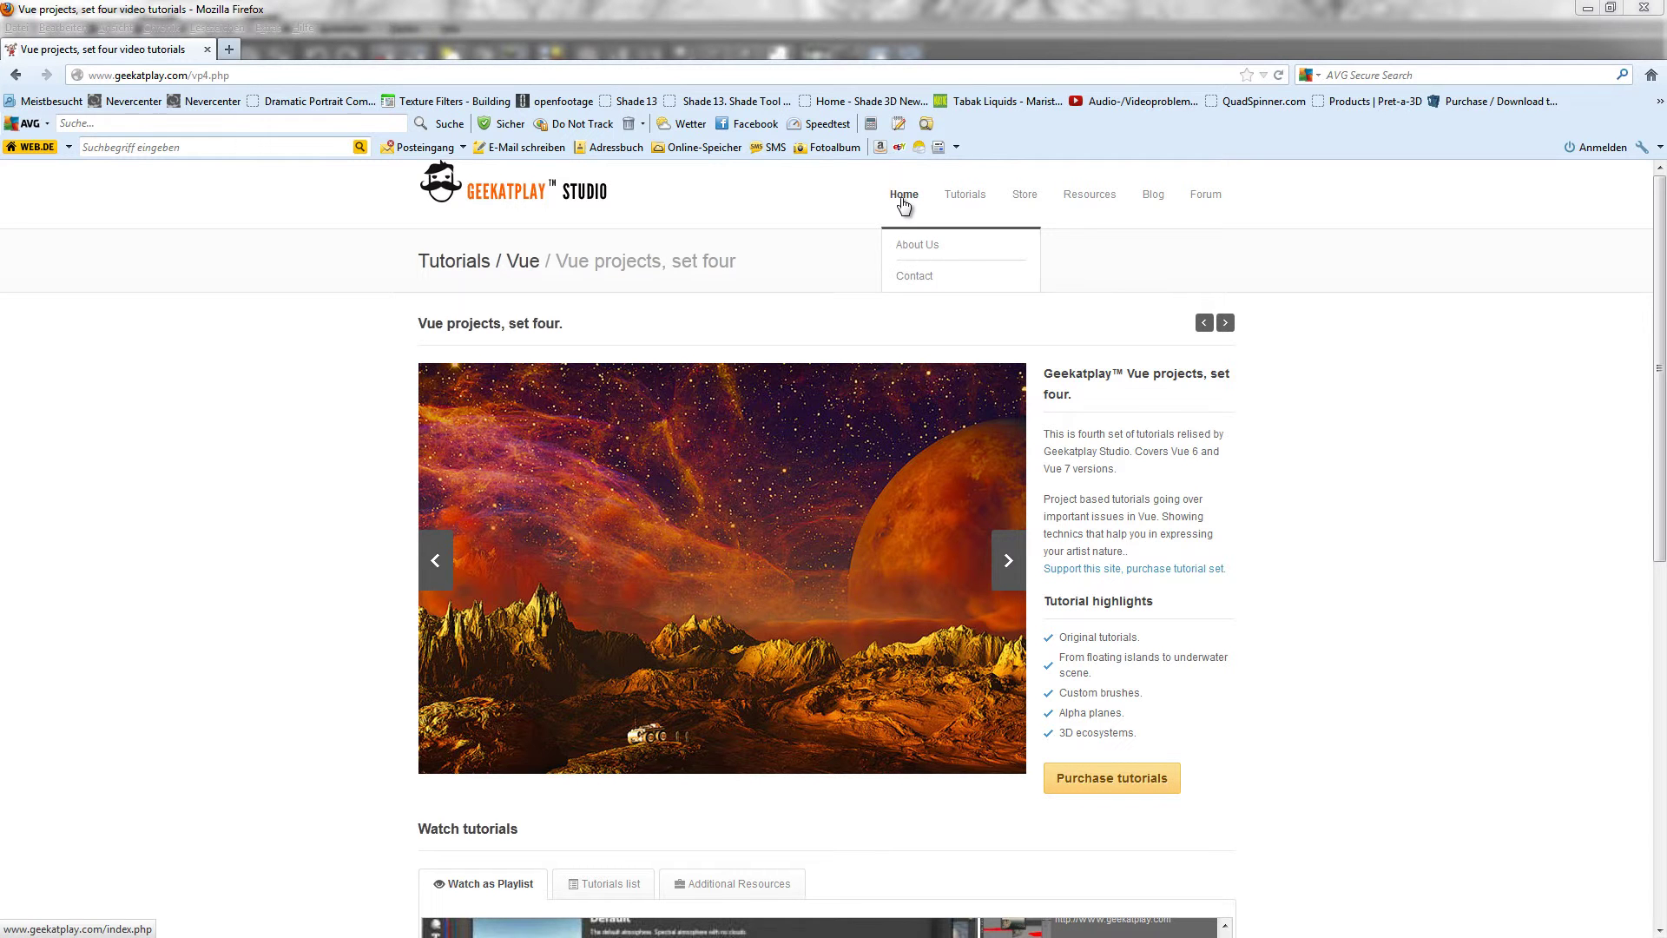
mouse_move(964, 192)
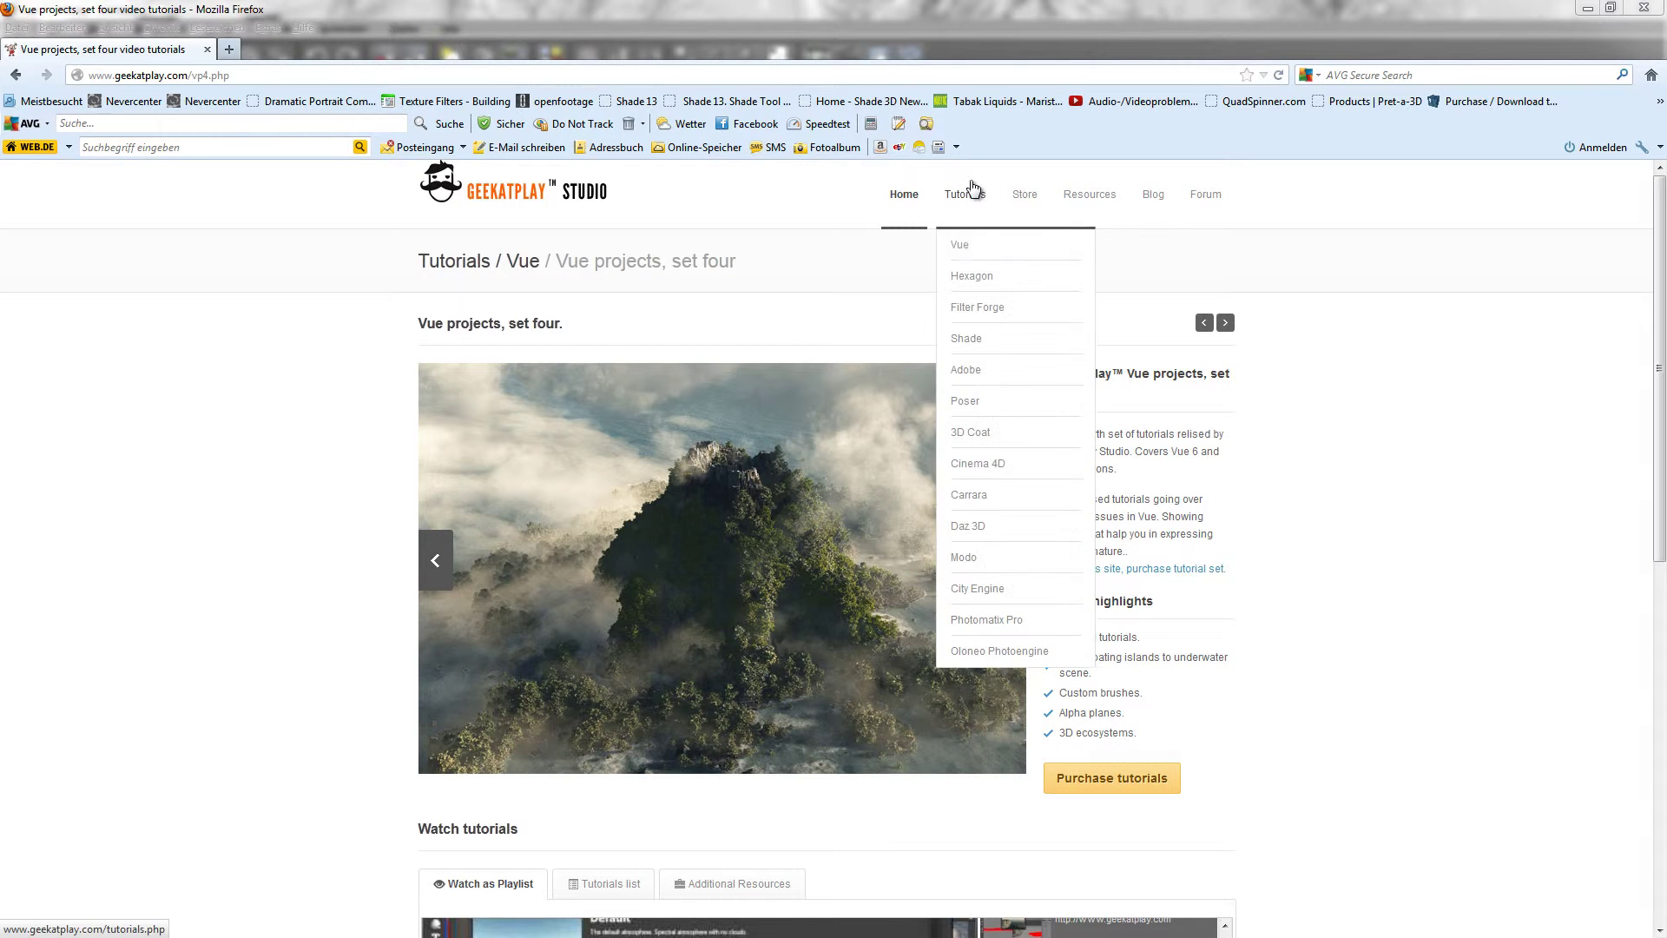
click(961, 249)
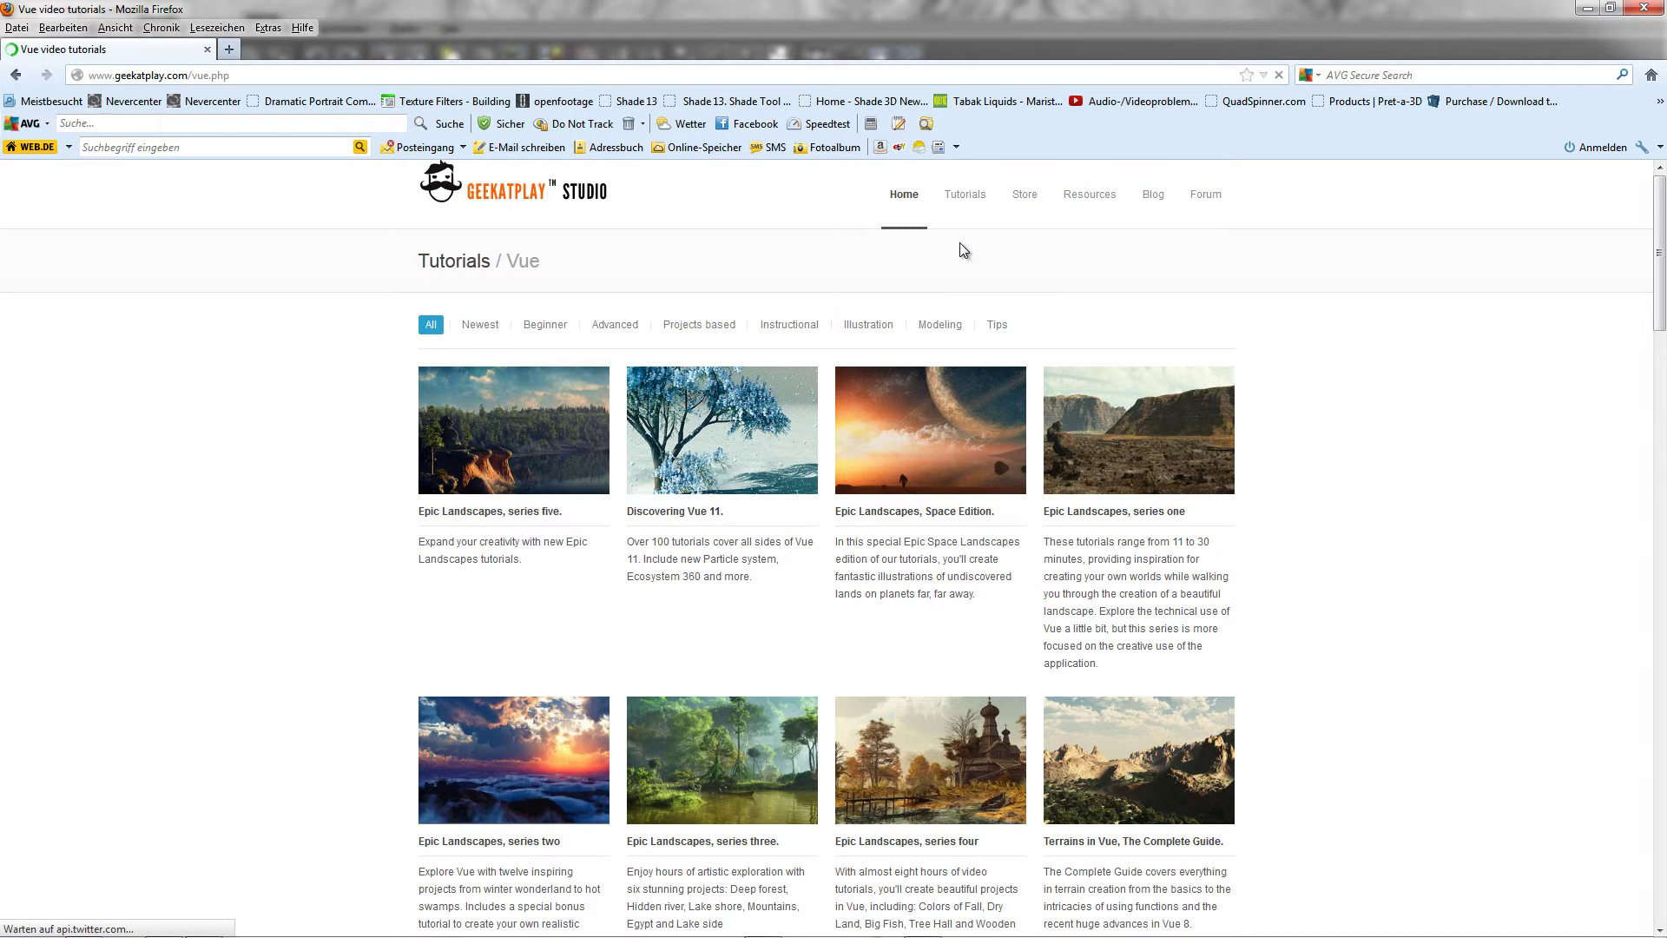
scroll(764, 486, down, 8)
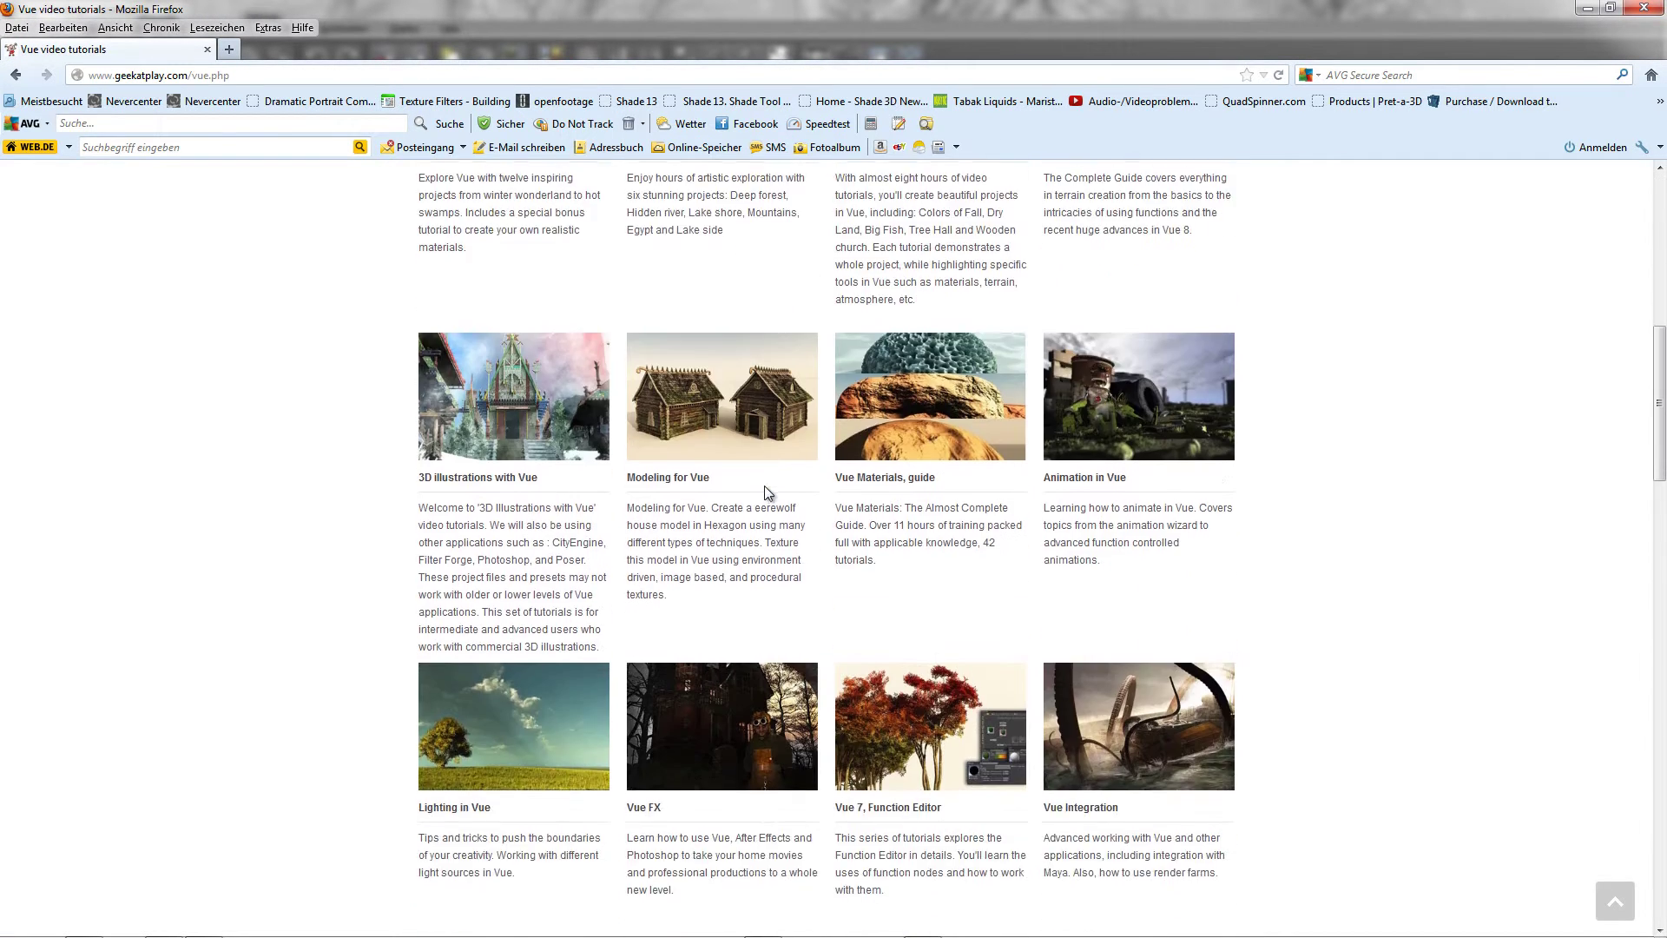
scroll(764, 486, down, 11)
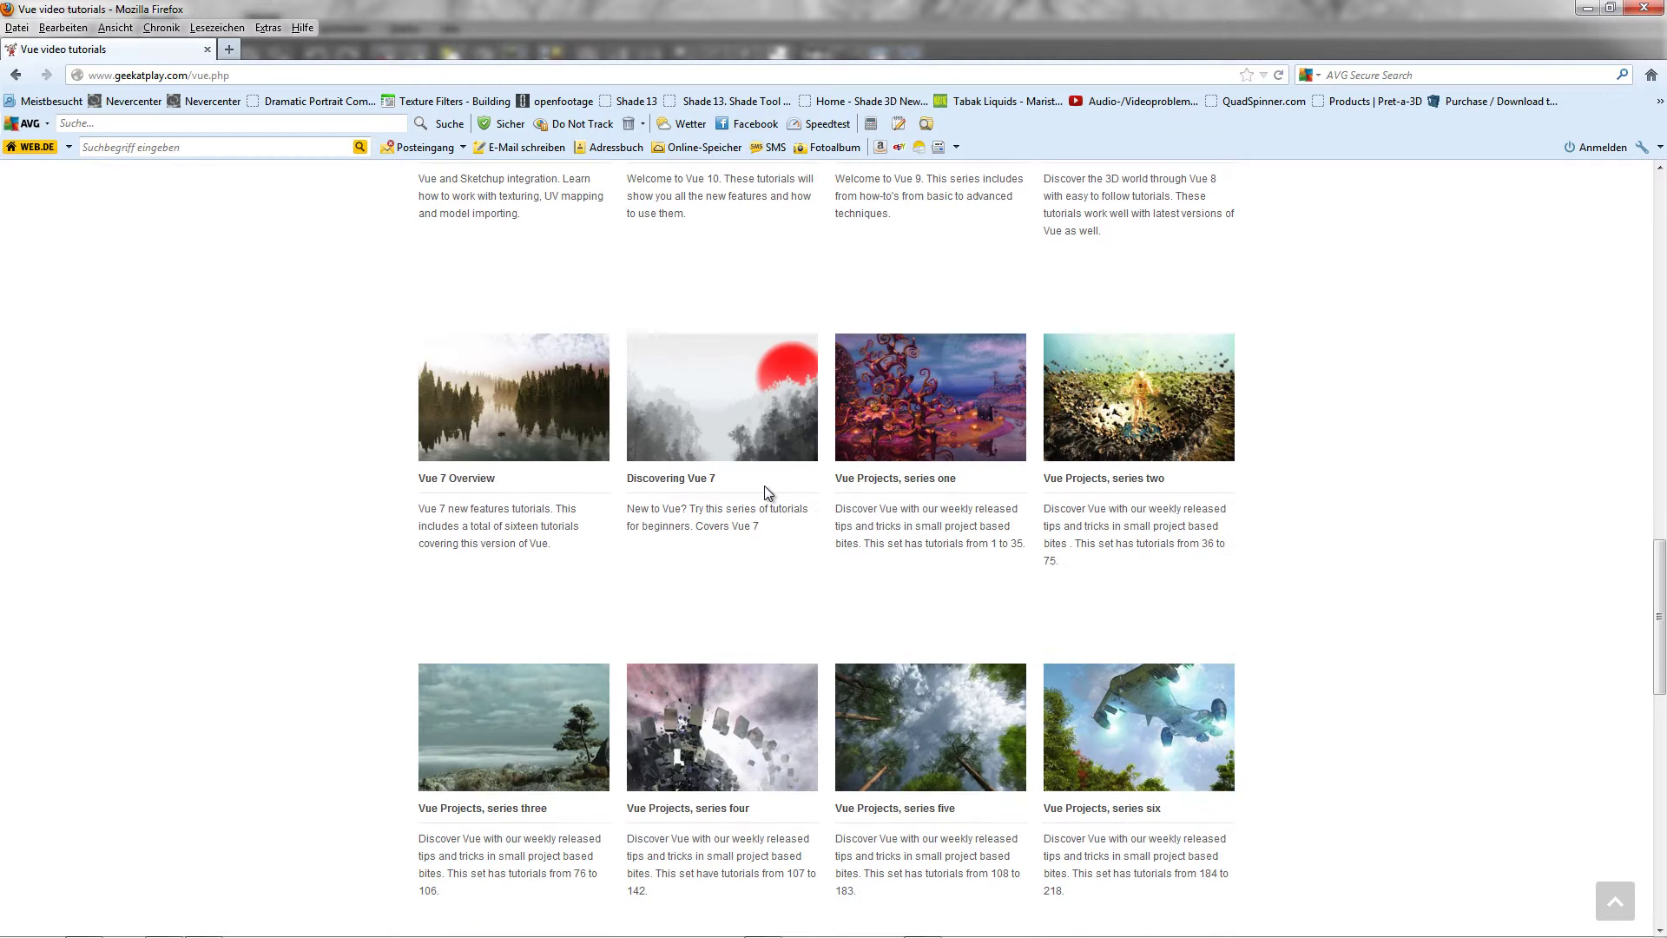
click(728, 752)
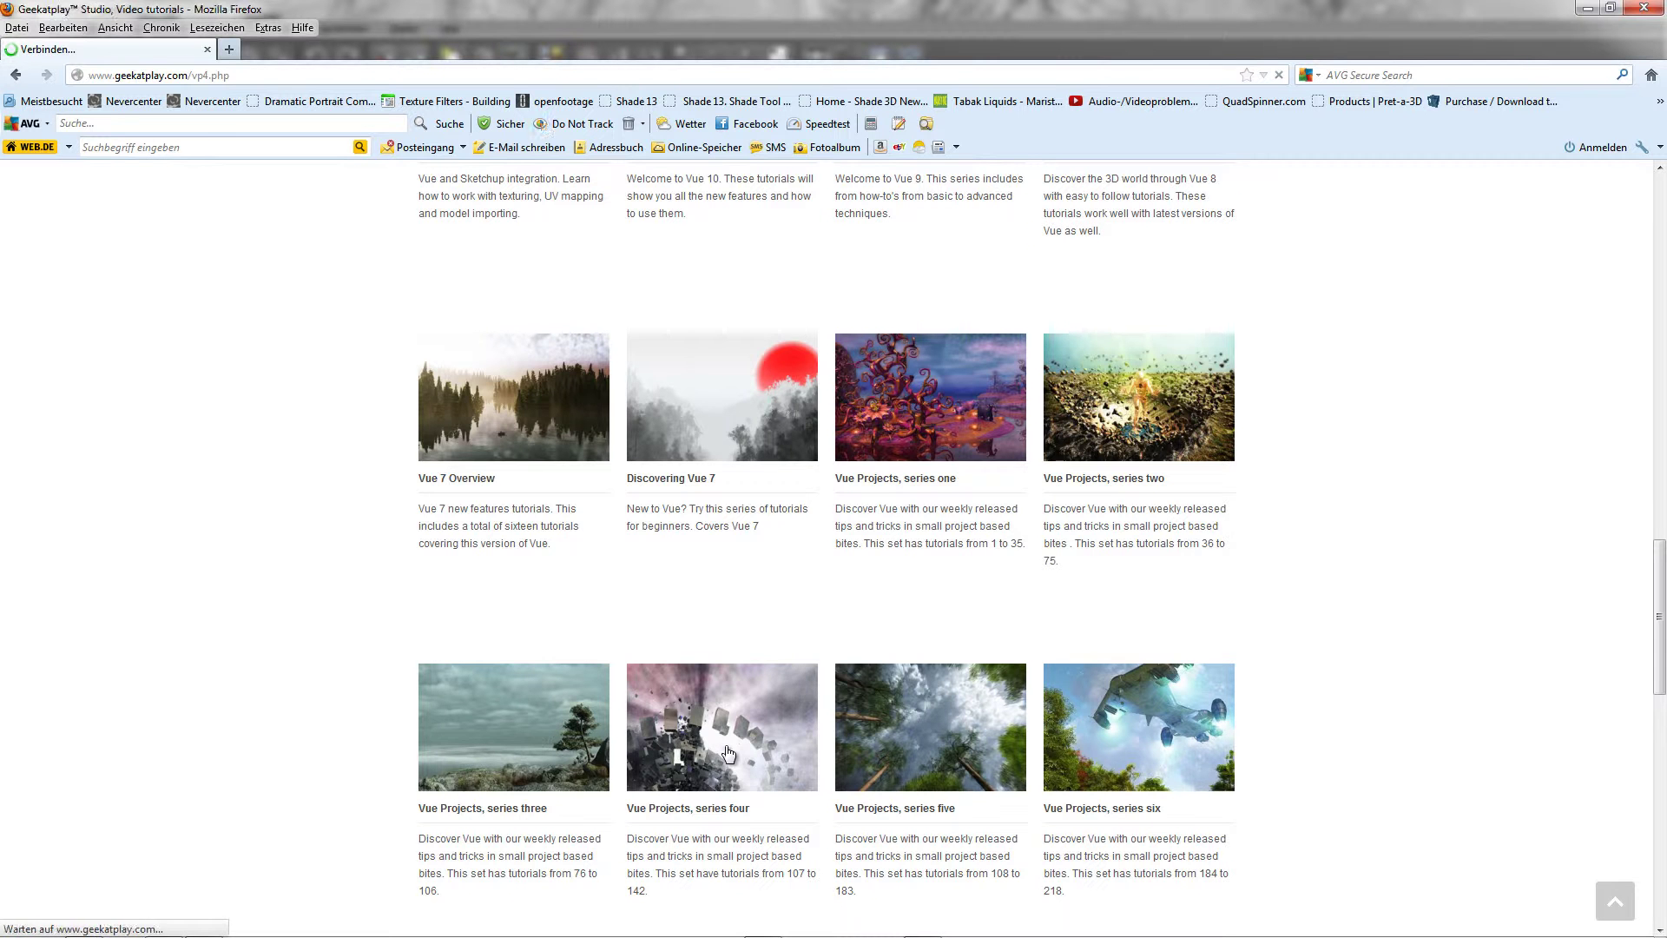
- Look through the series four tutorial playlist and switch to Vue 11 Infinite
scroll(640, 671, down, 5)
scroll(1085, 578, down, 5)
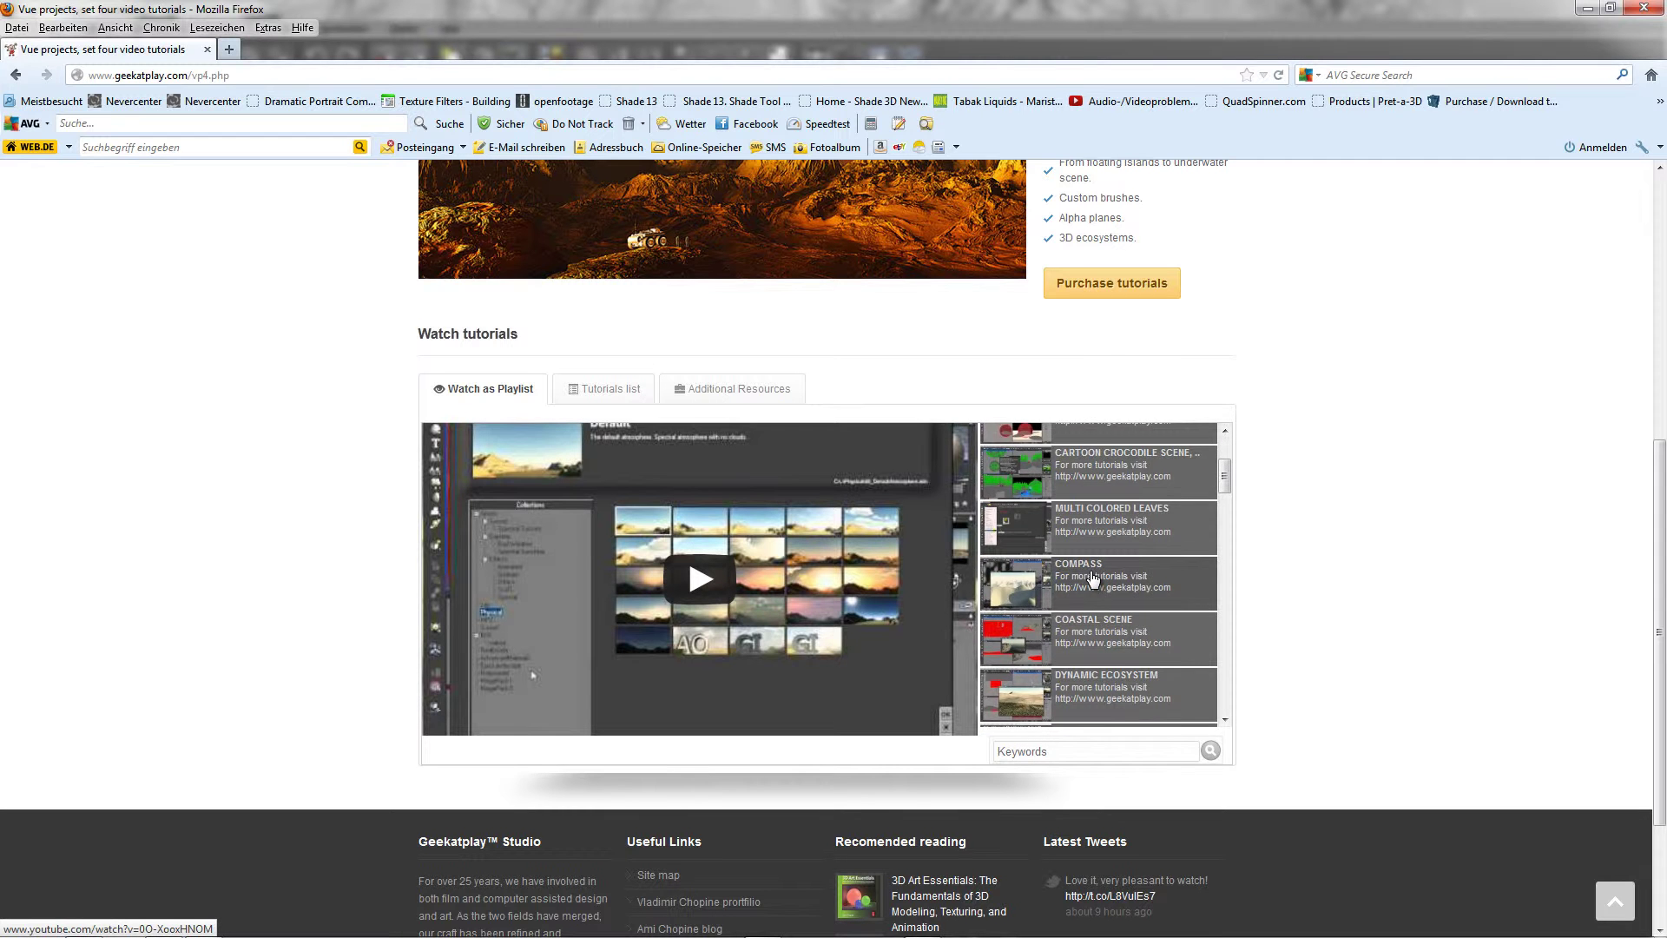
scroll(1092, 578, down, 4)
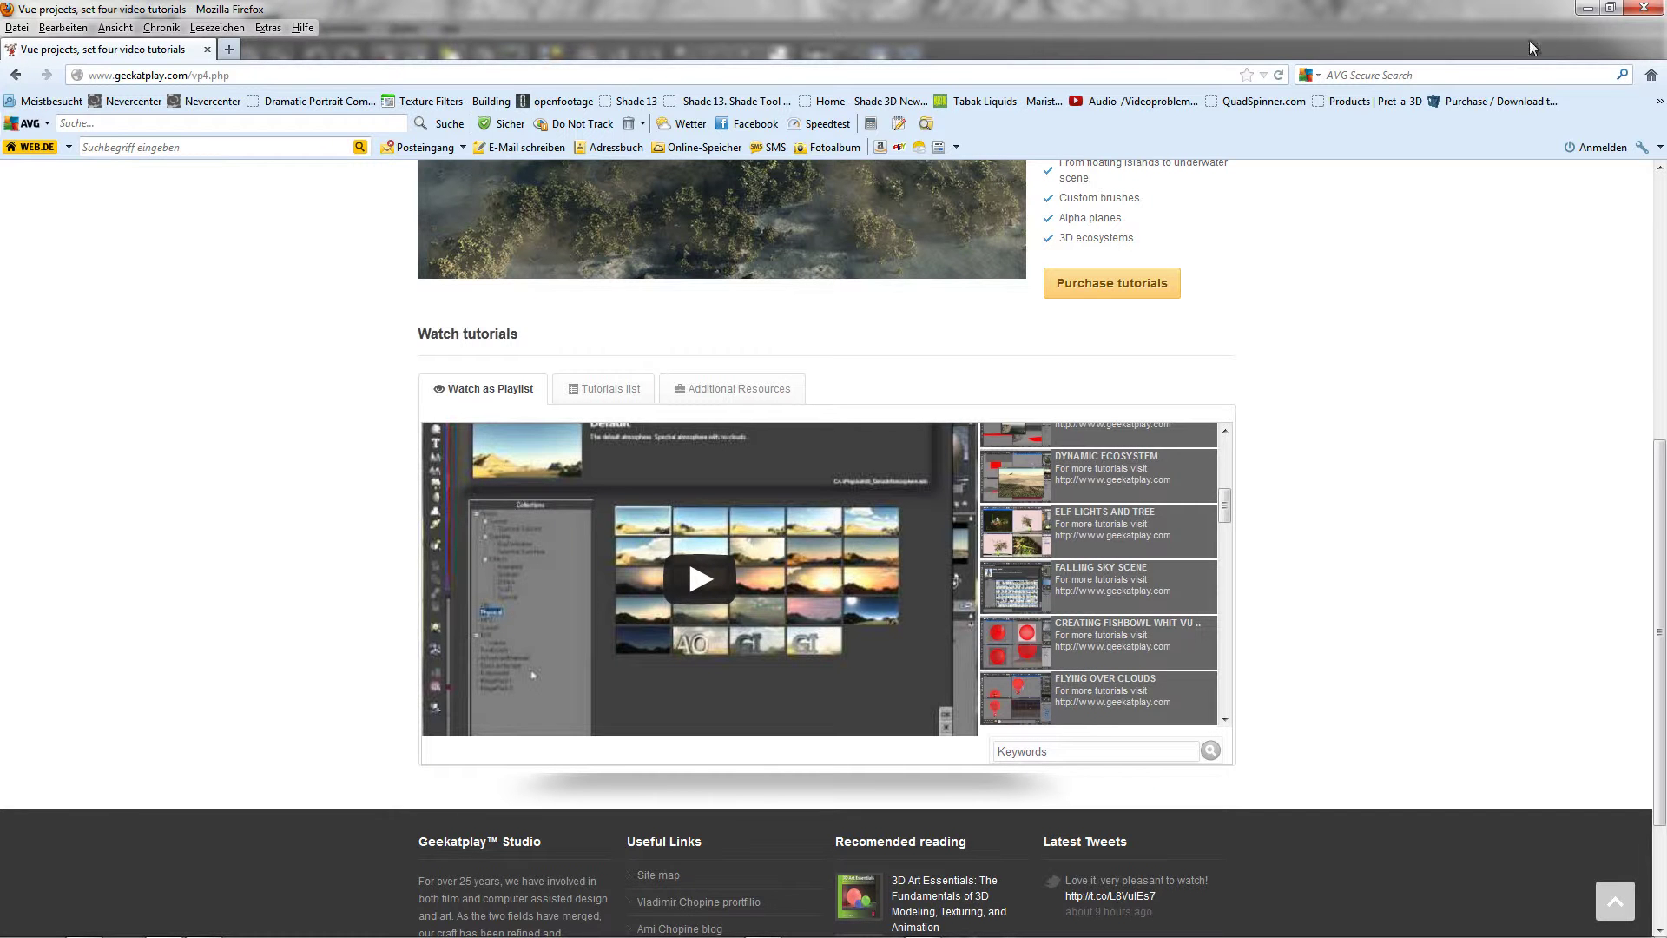
click(1586, 12)
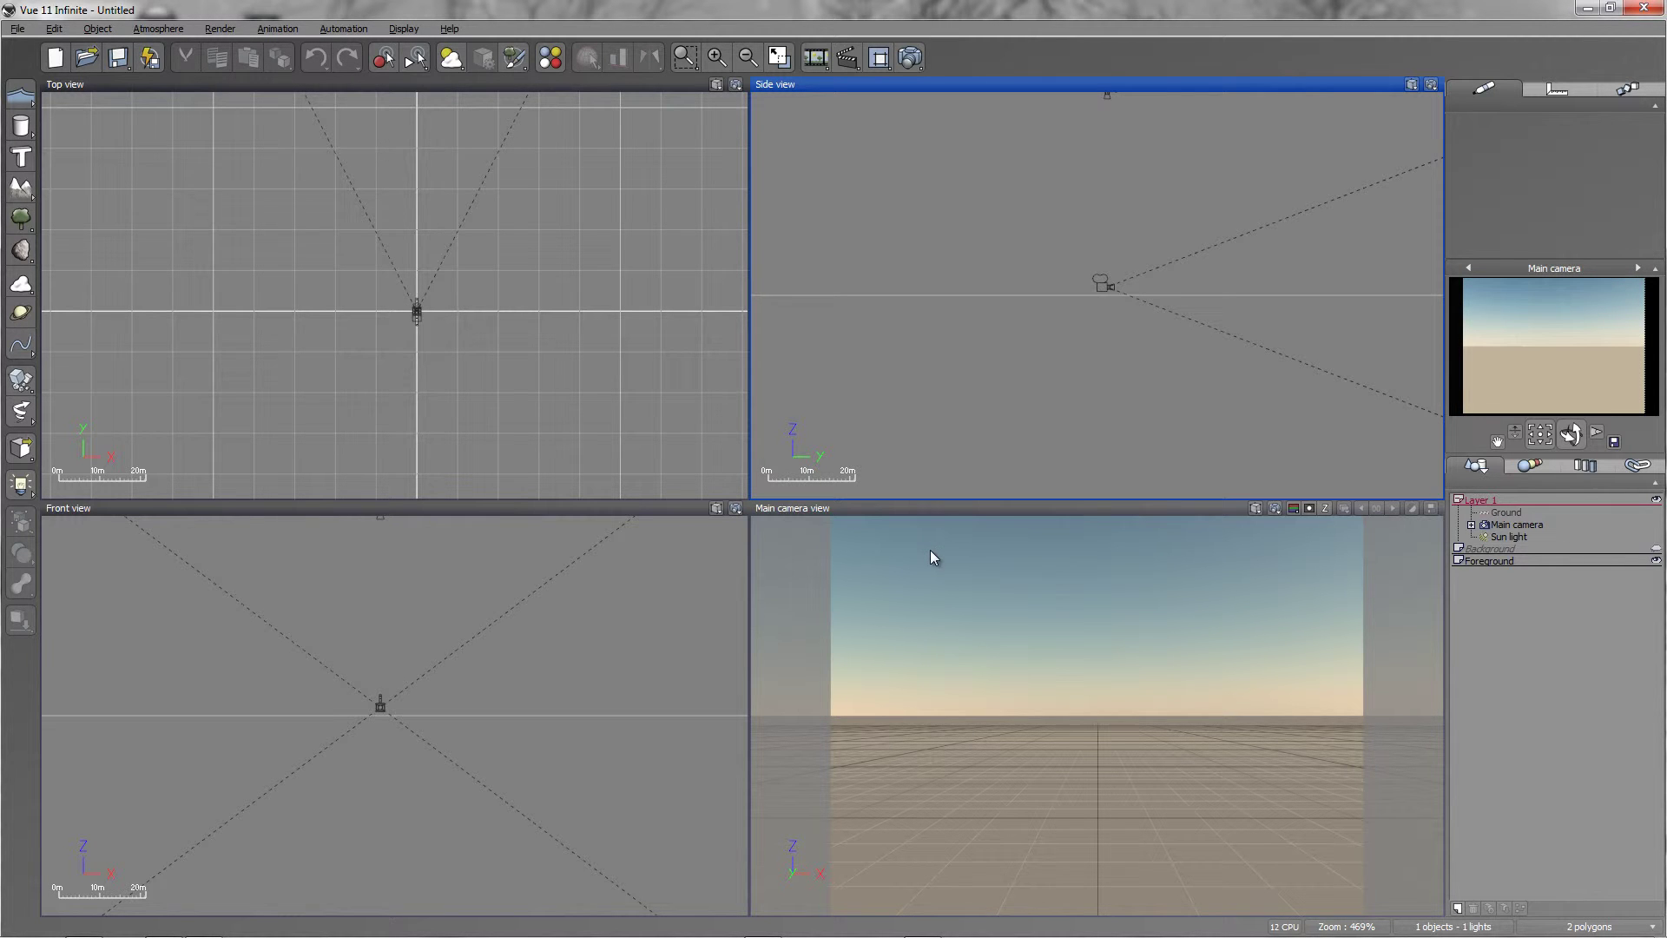
- Rotate the main camera in the side view so it points straight up at the sky
click(1503, 527)
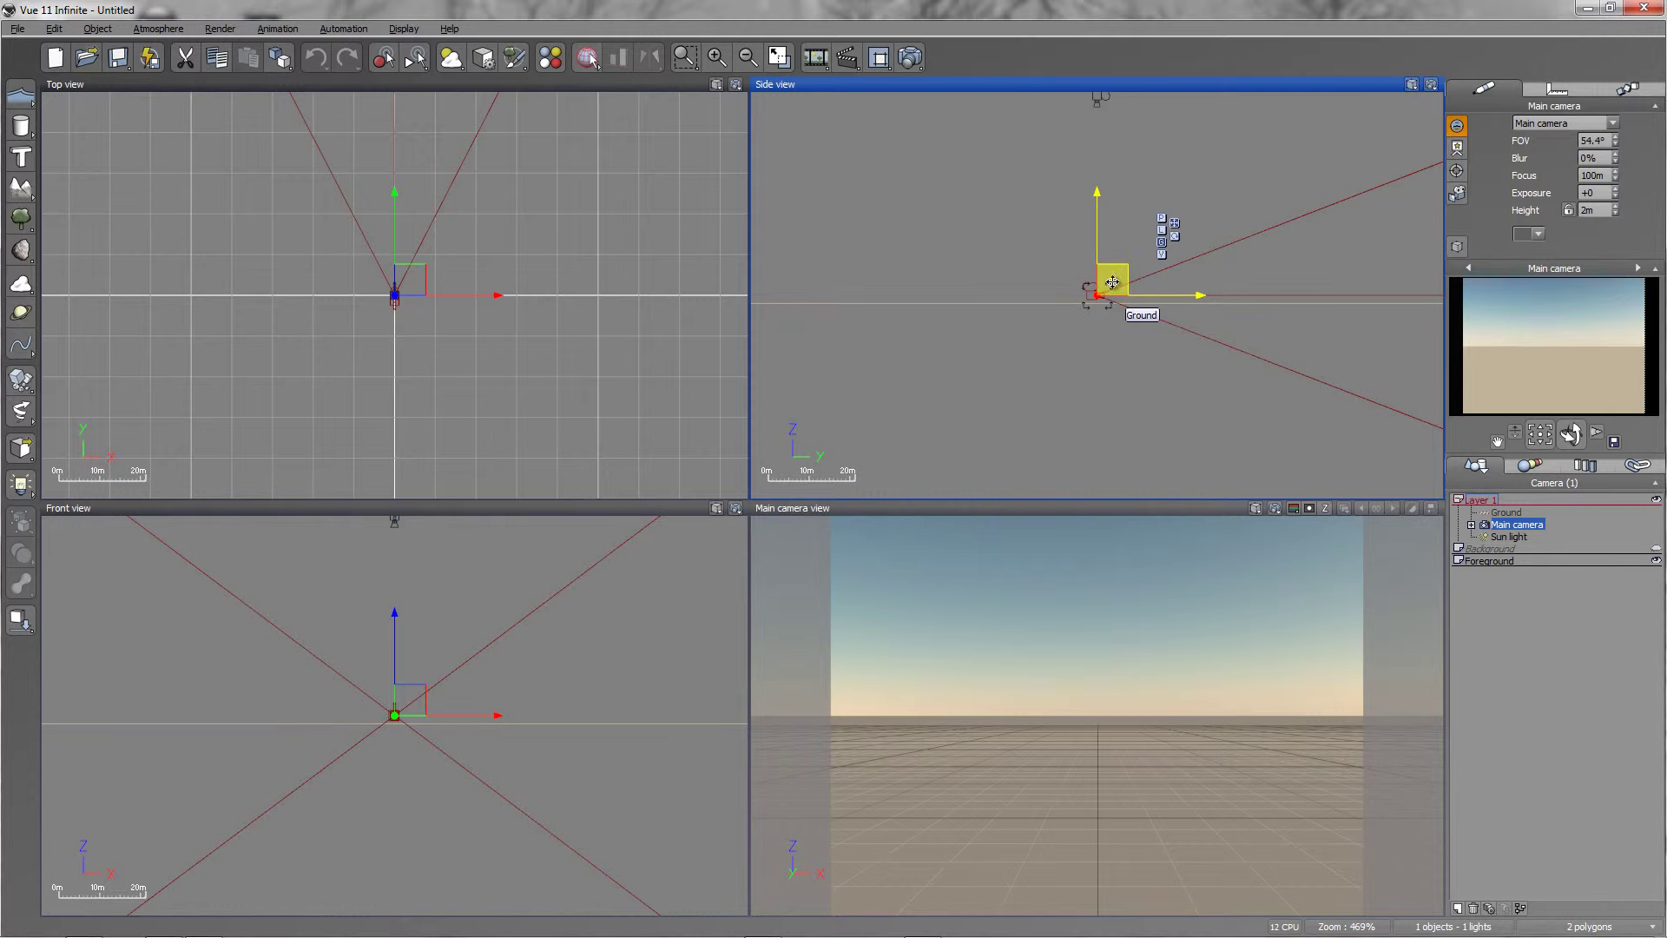
click(1175, 236)
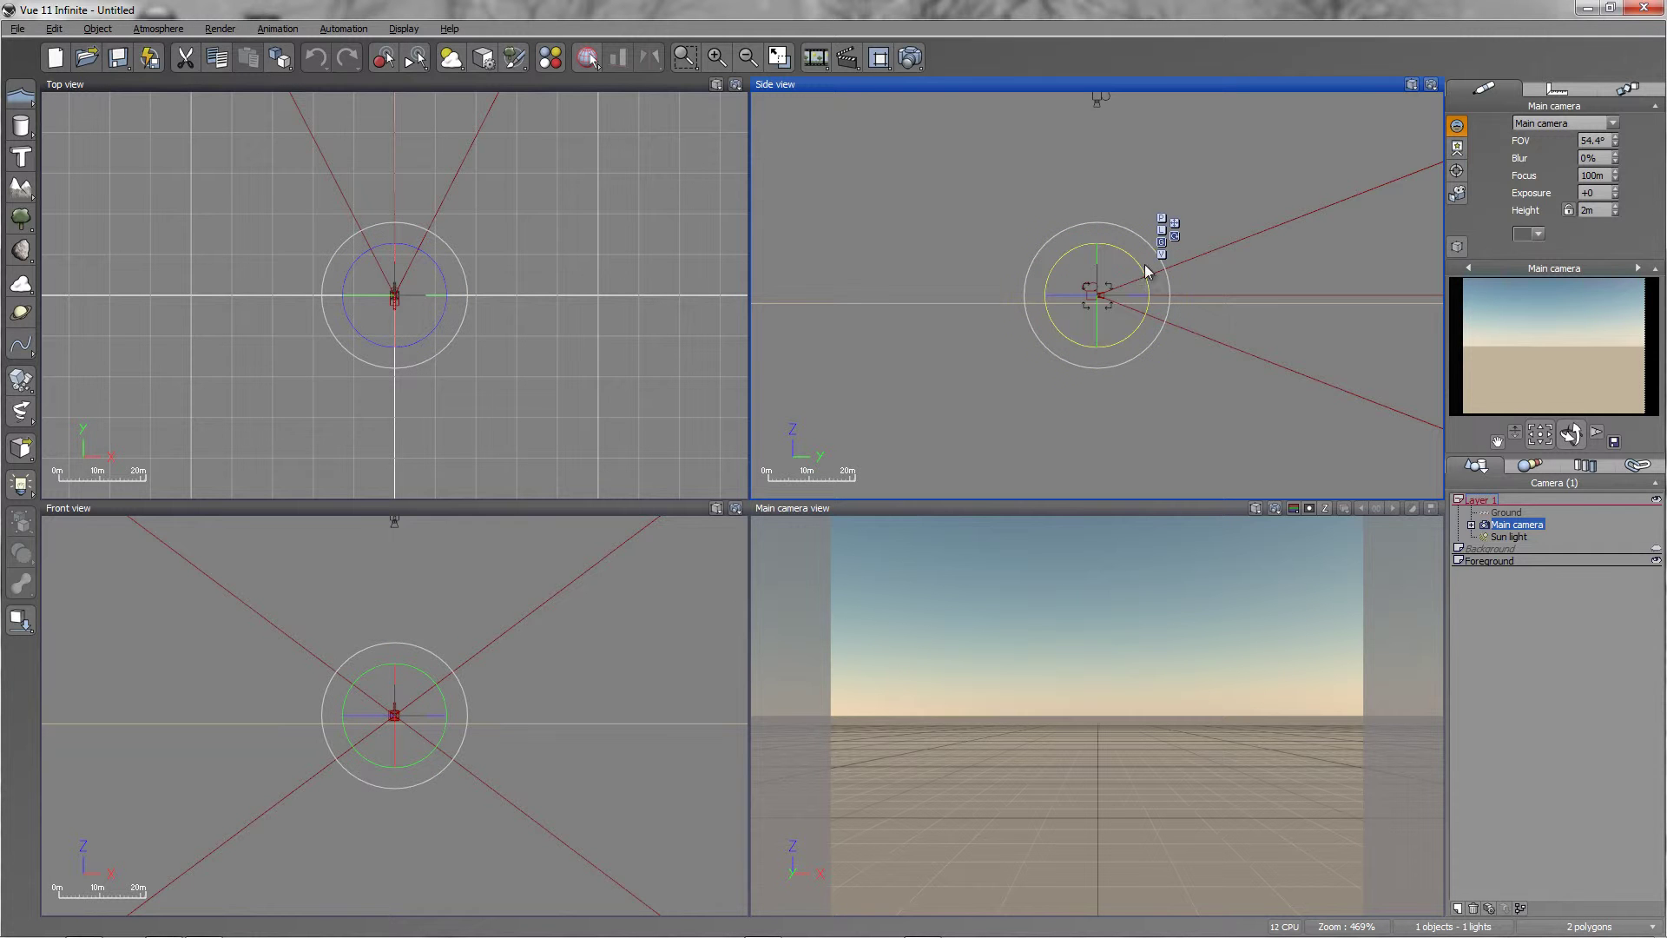
click(1172, 232)
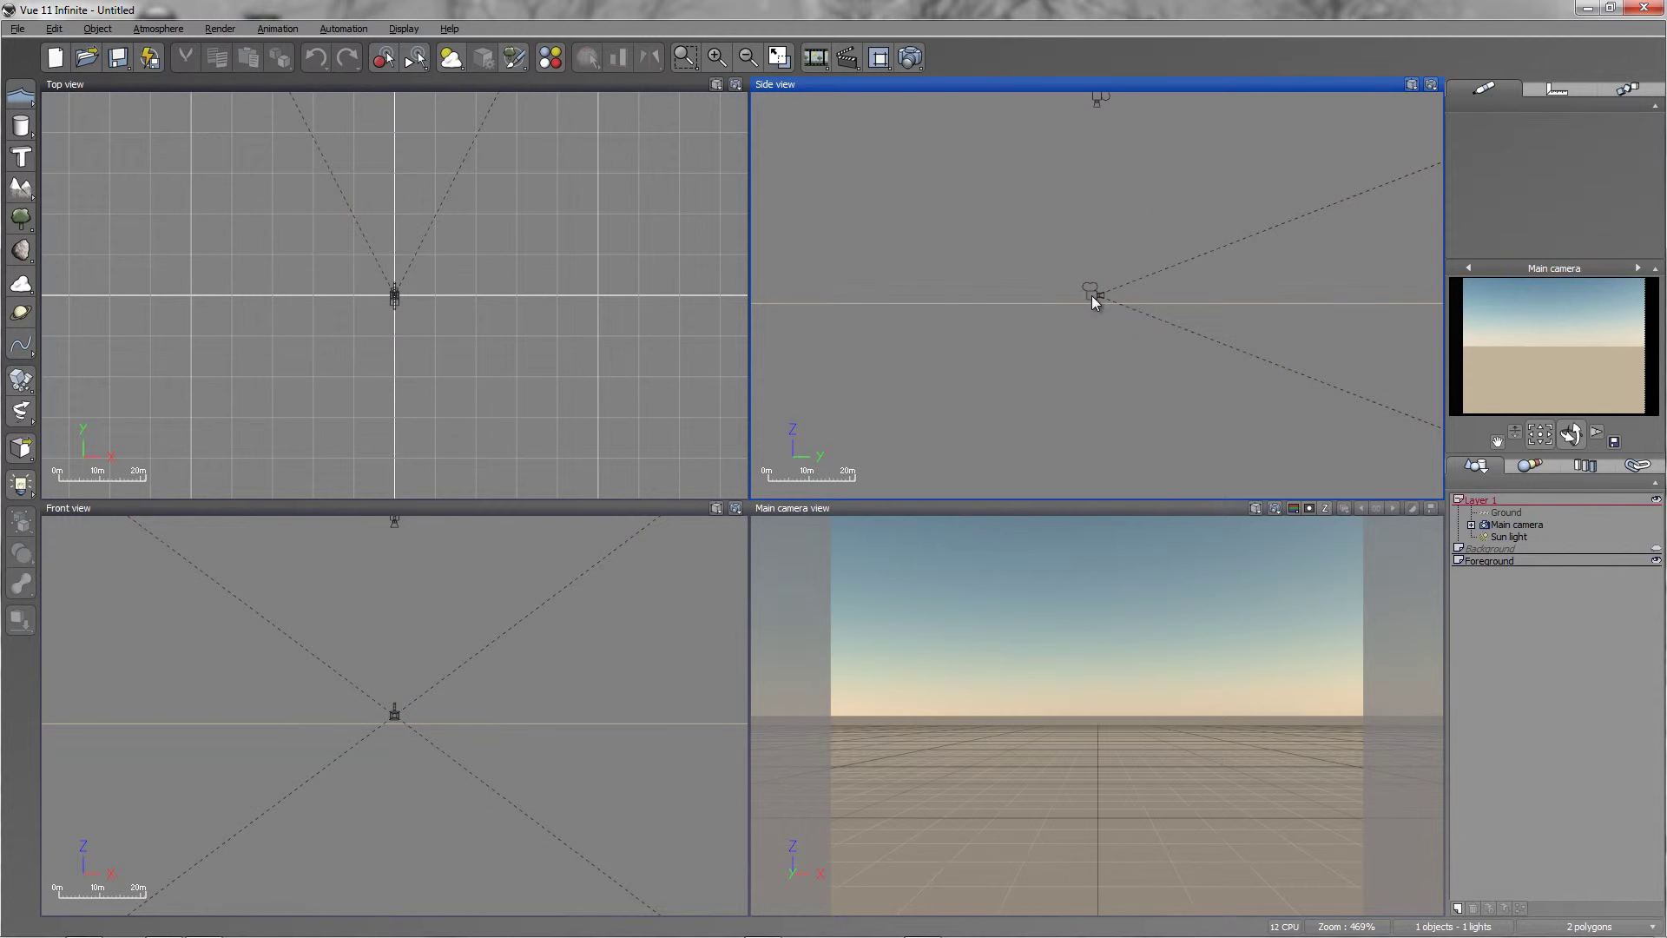
click(1092, 304)
click(1175, 224)
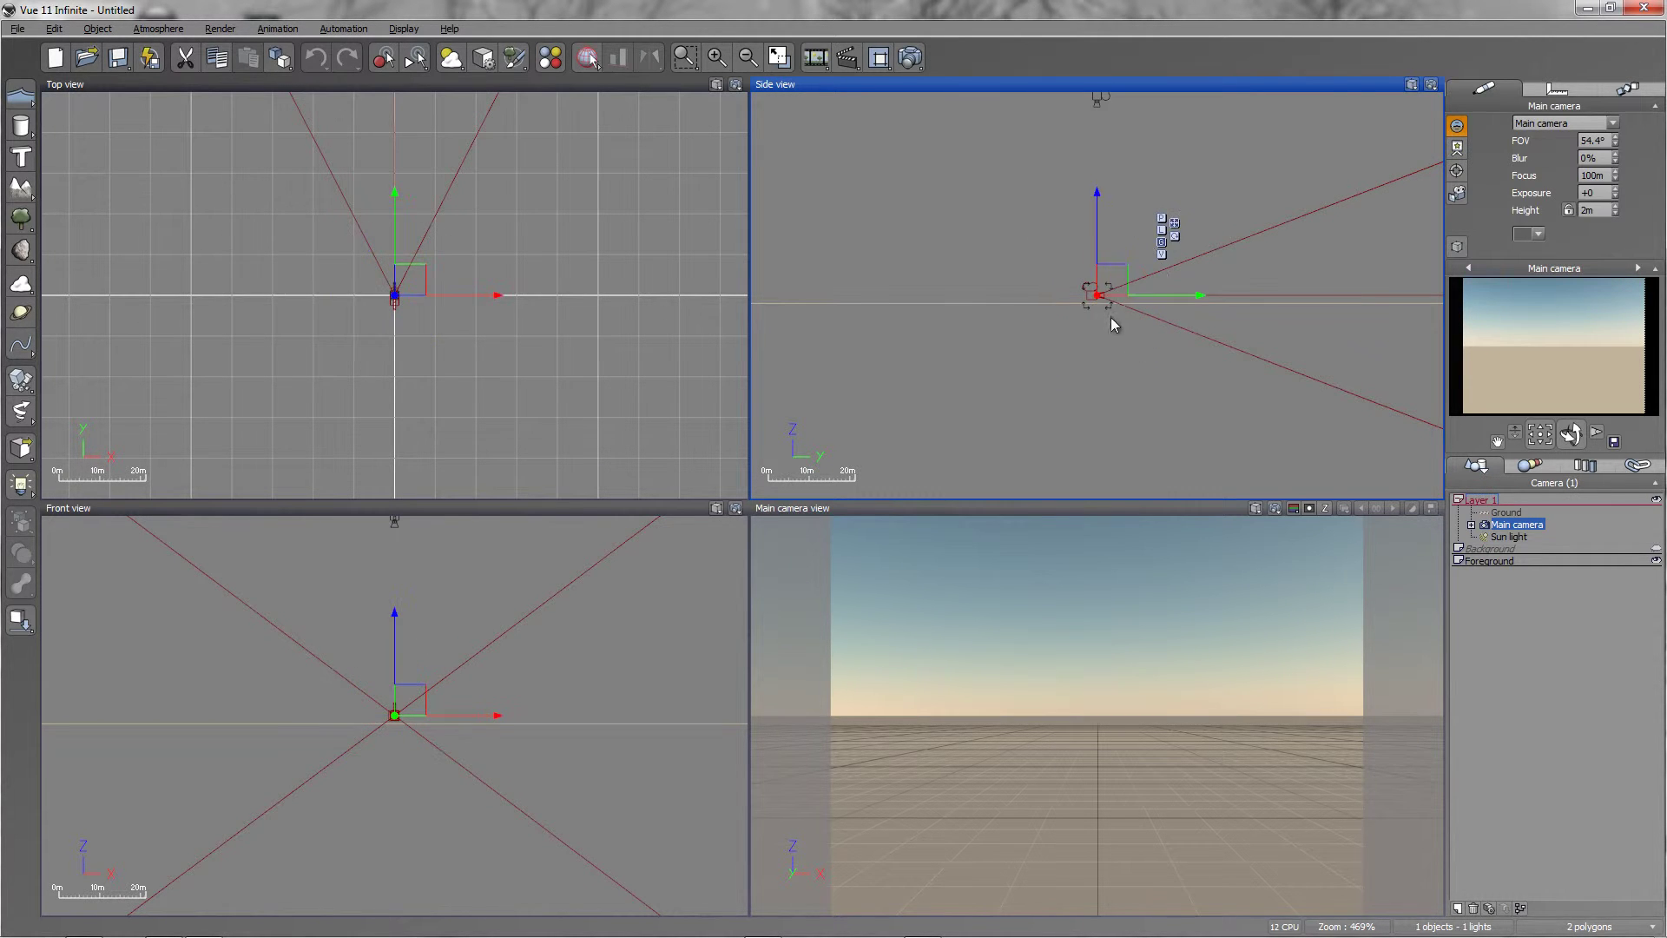
drag(1110, 307, 1111, 293)
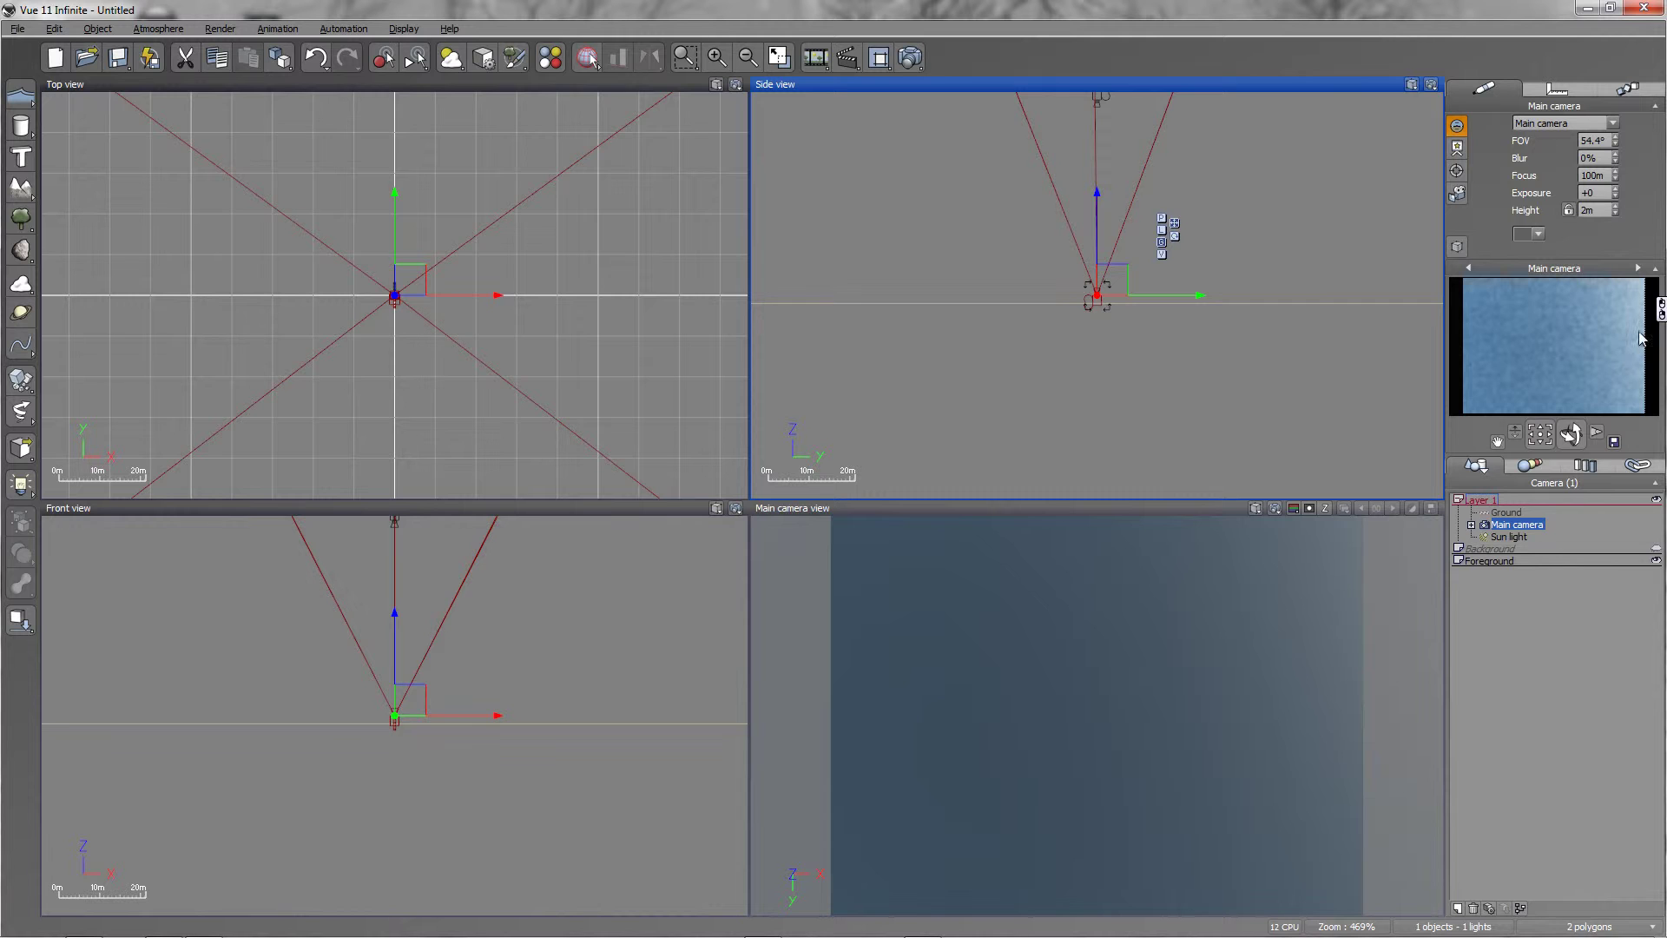
- Set the main camera's field of view to 18°
click(1600, 139)
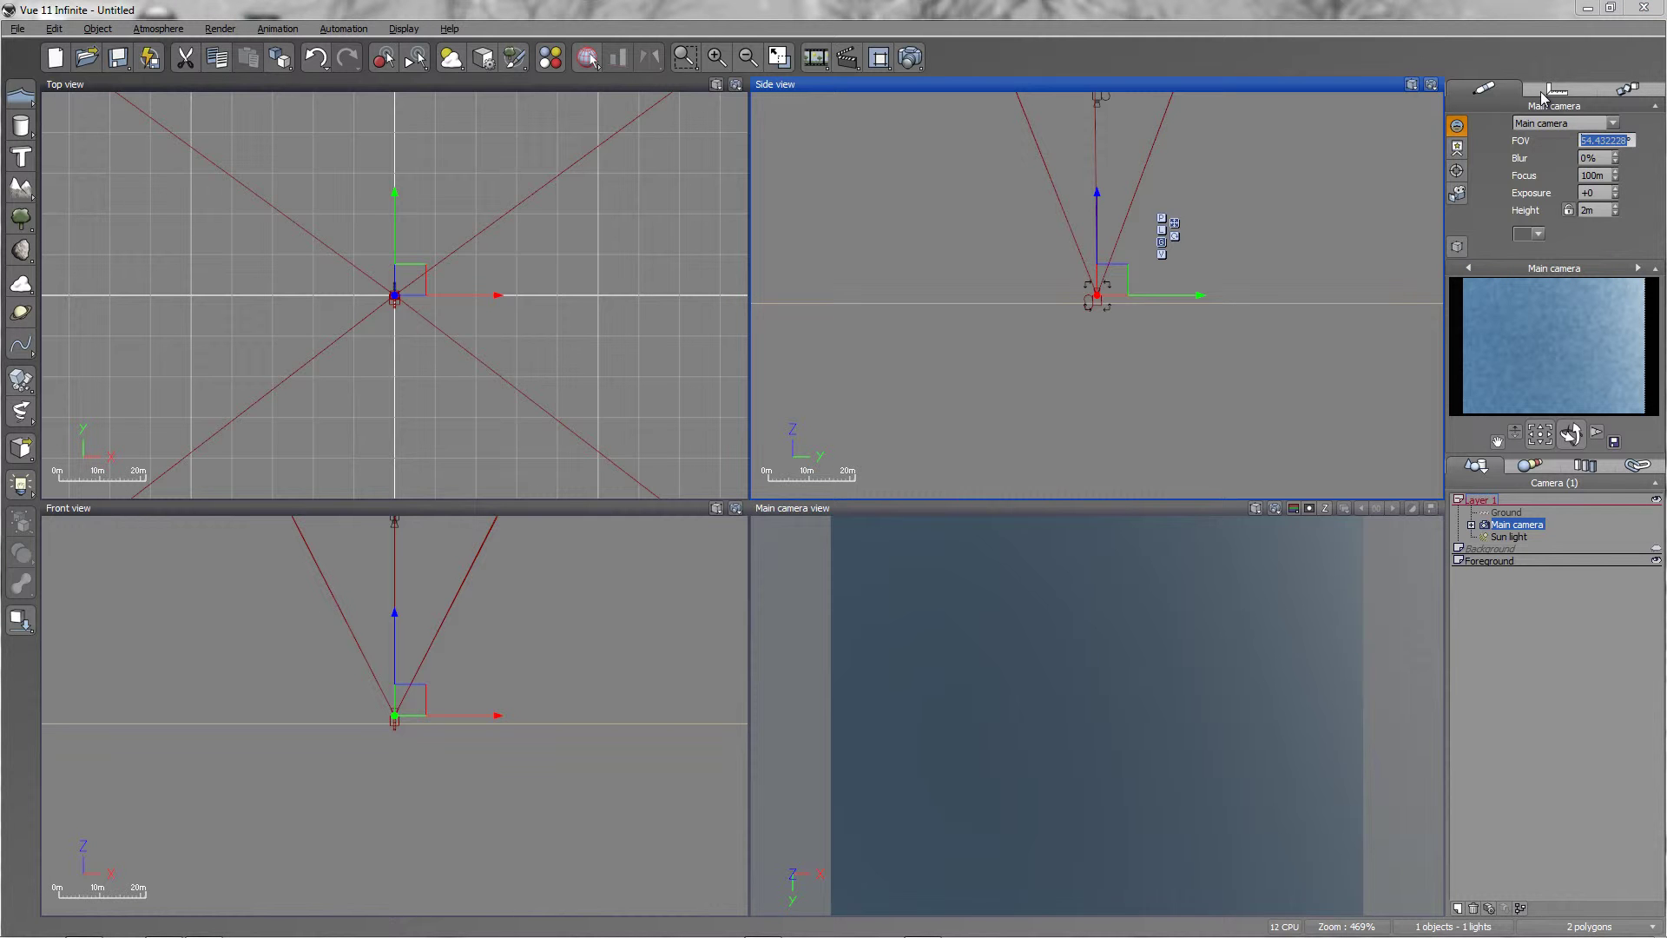
text(18)
key(Return)
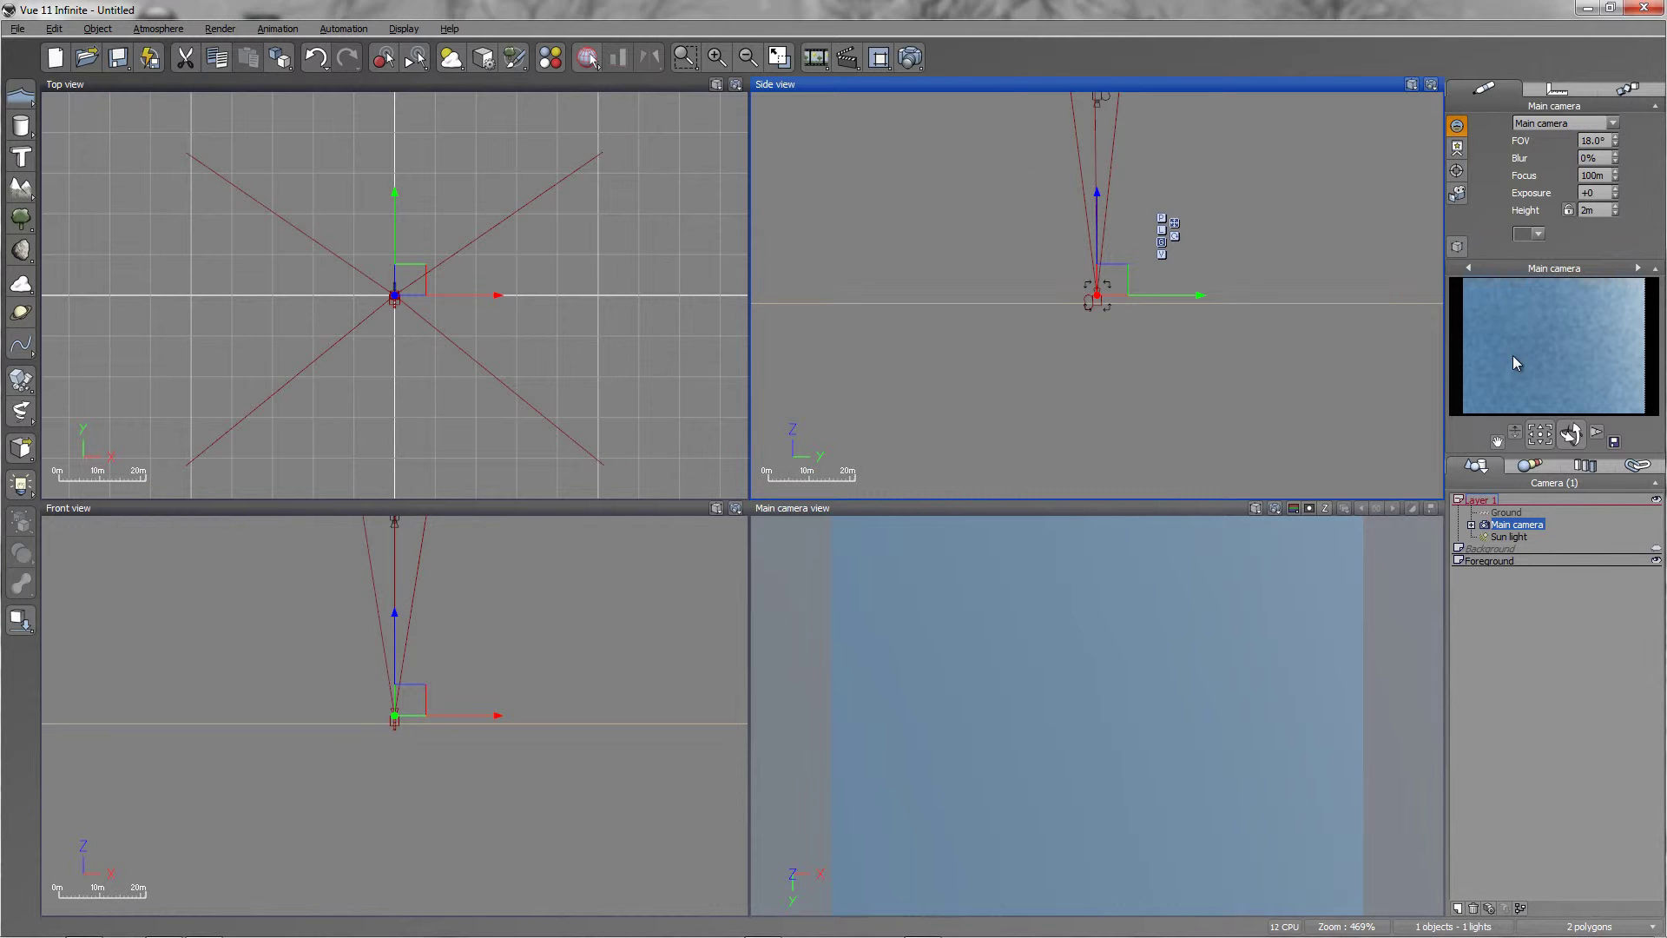
click(1221, 254)
click(1527, 525)
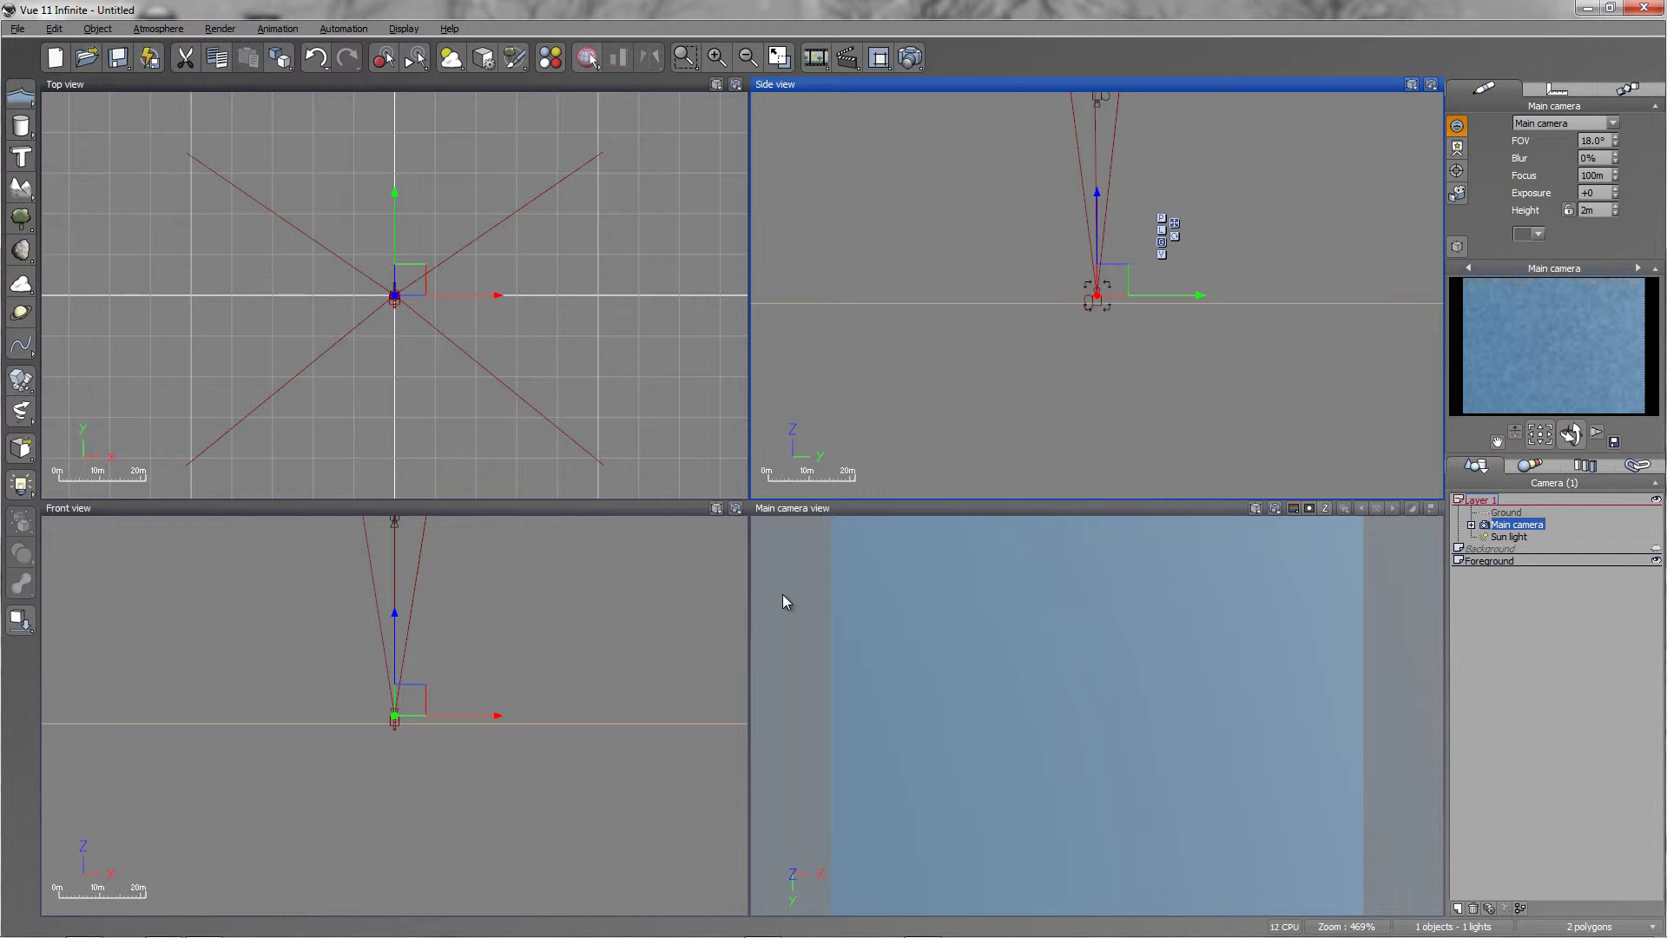
- Add a Tall Pine Tree from the Trees collection and shift it along X so its crown enters one side of the camera view
click(21, 220)
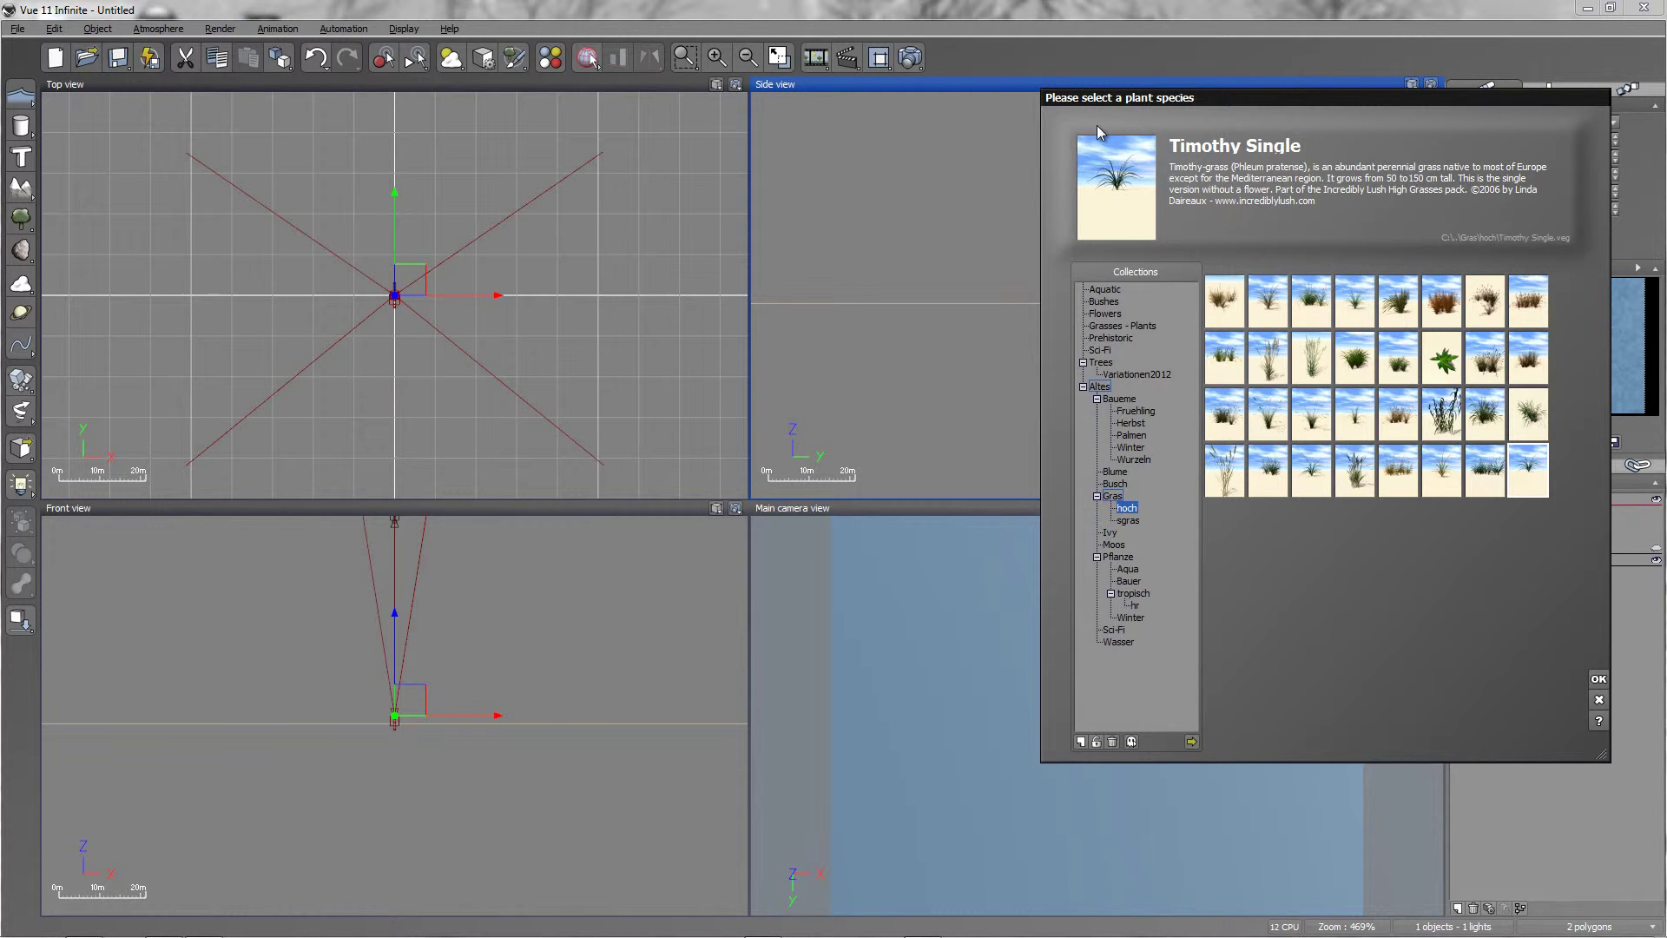
drag(1110, 100, 412, 43)
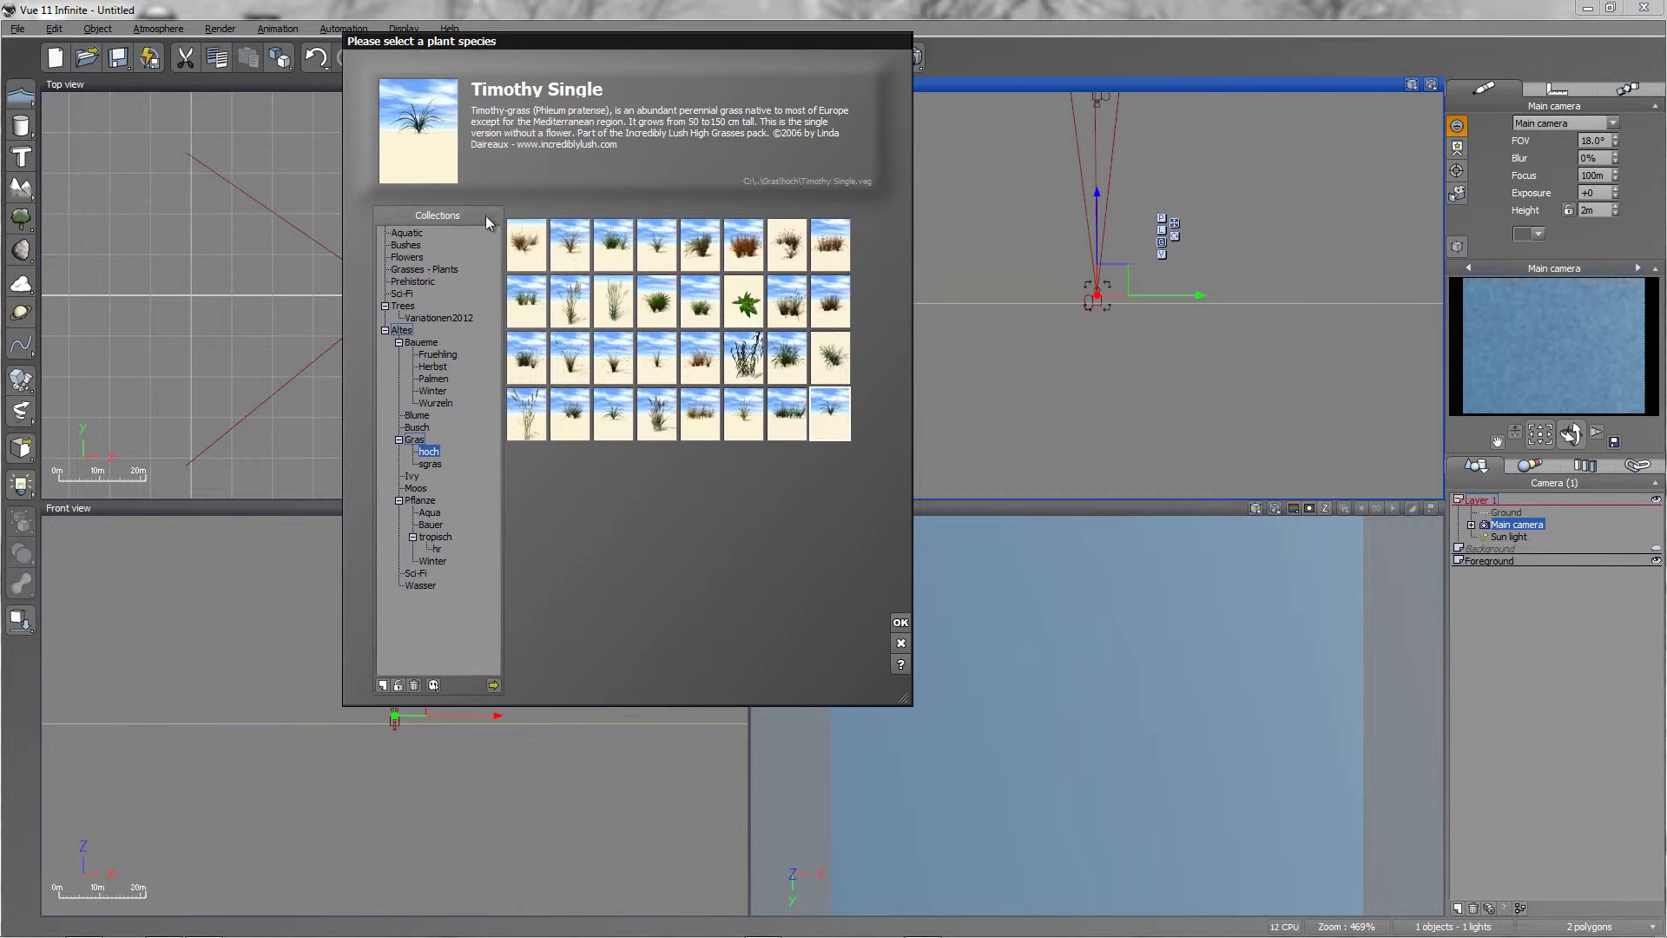
click(384, 329)
click(402, 306)
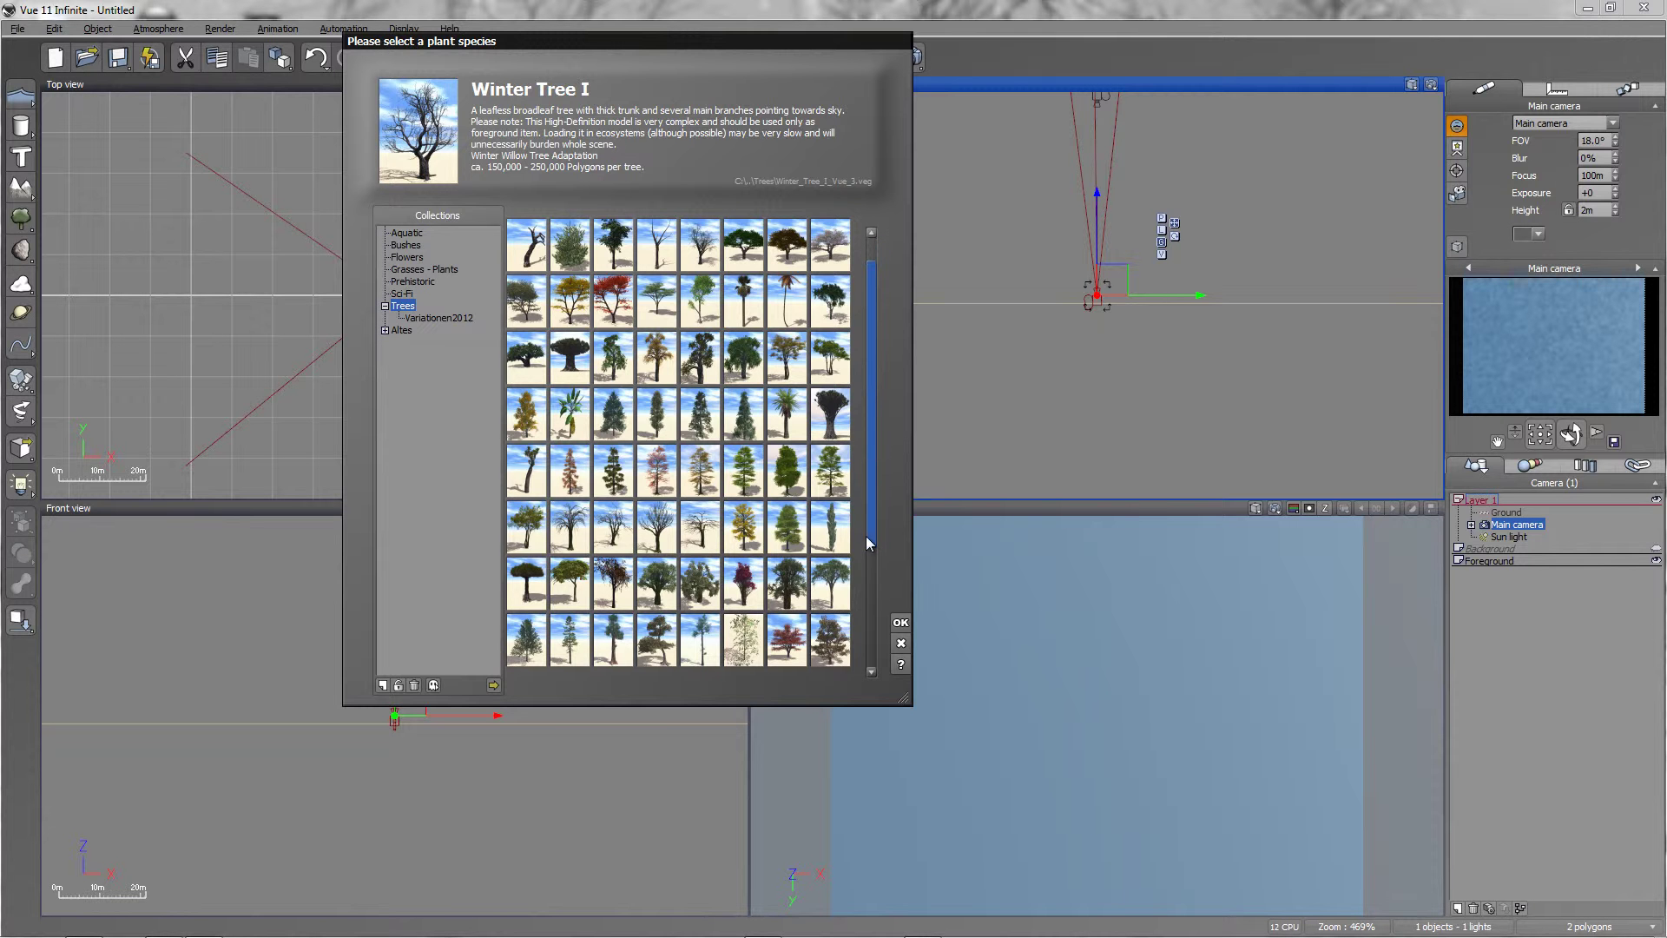
scroll(866, 536, down, 4)
scroll(892, 377, up, 4)
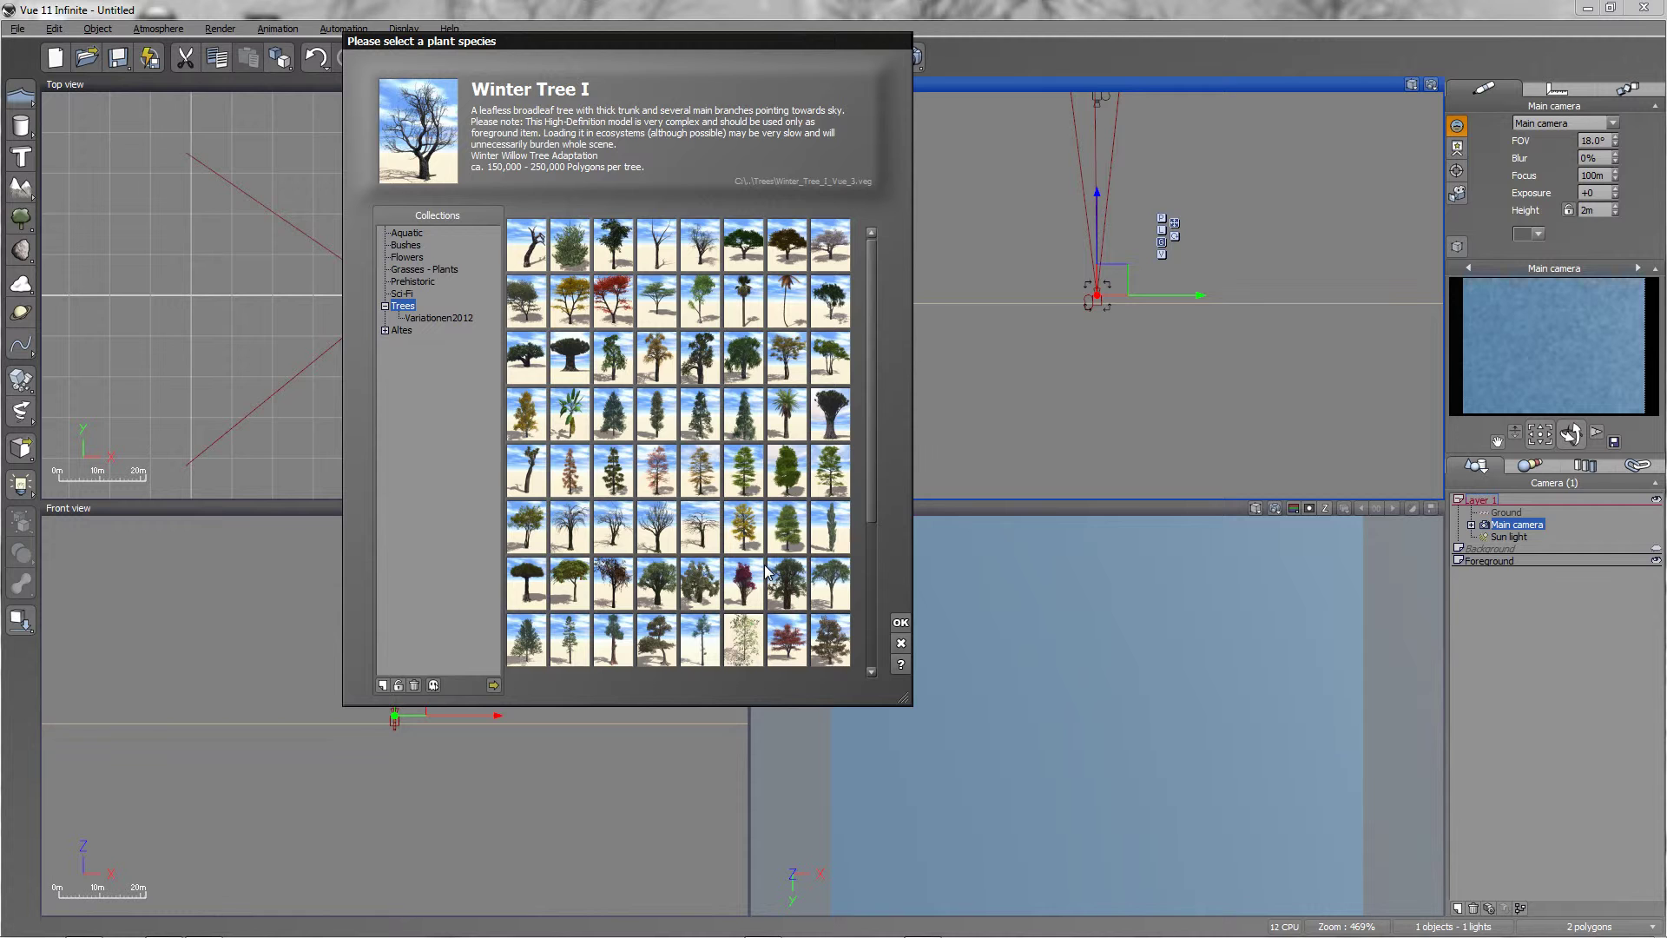
click(699, 640)
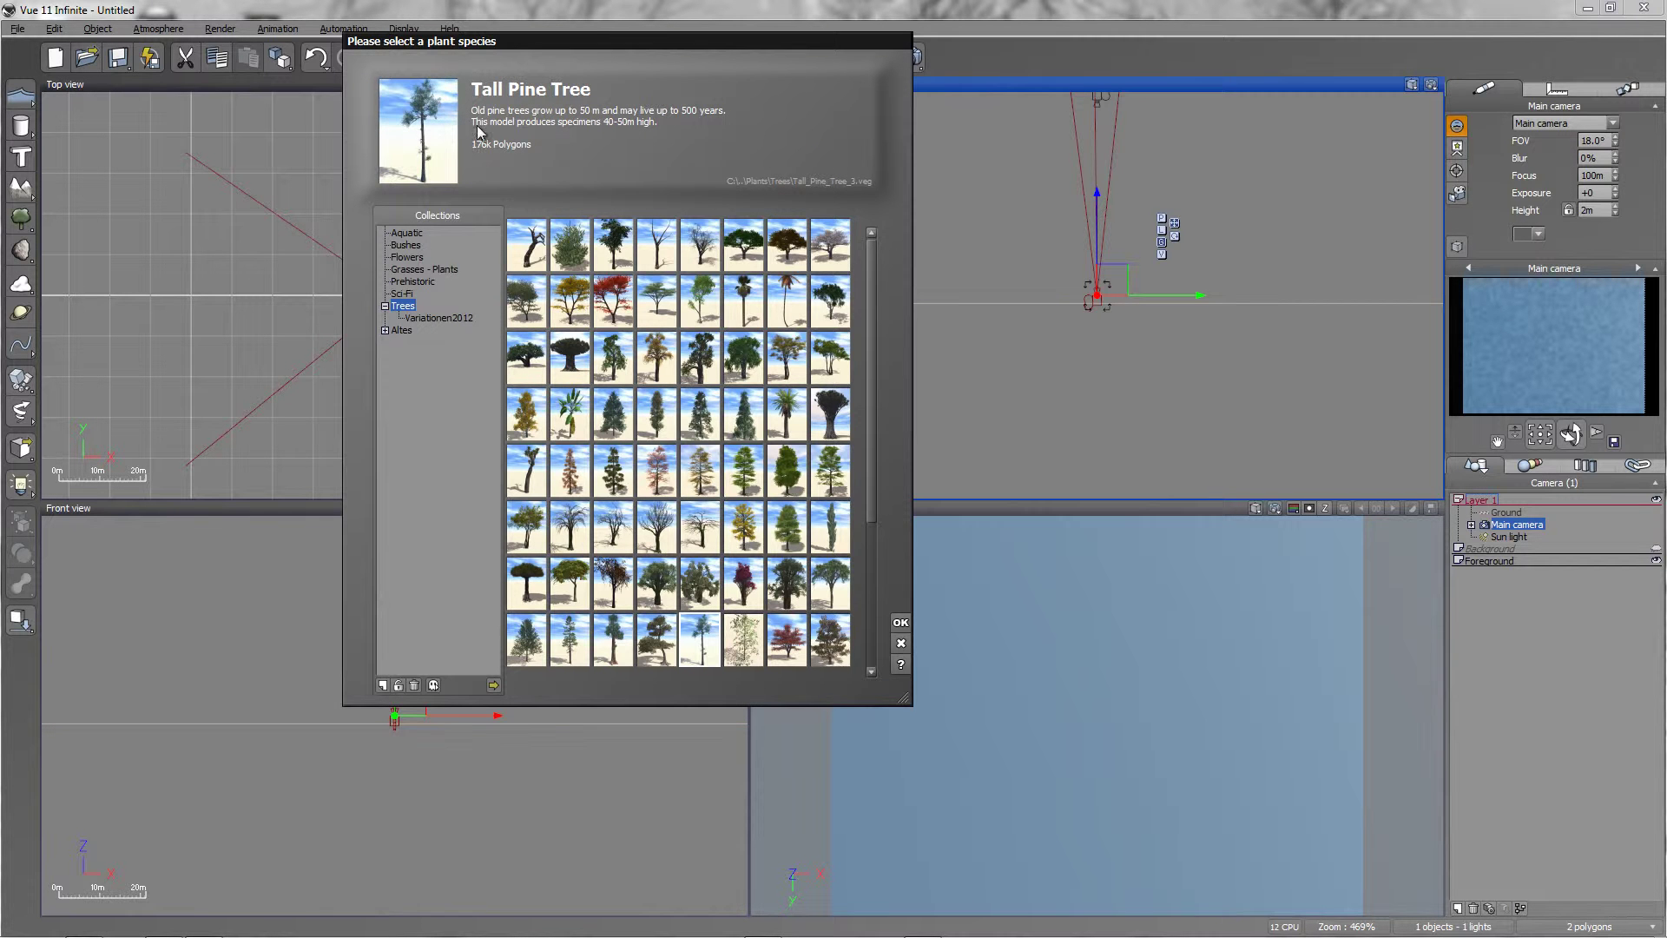
click(899, 625)
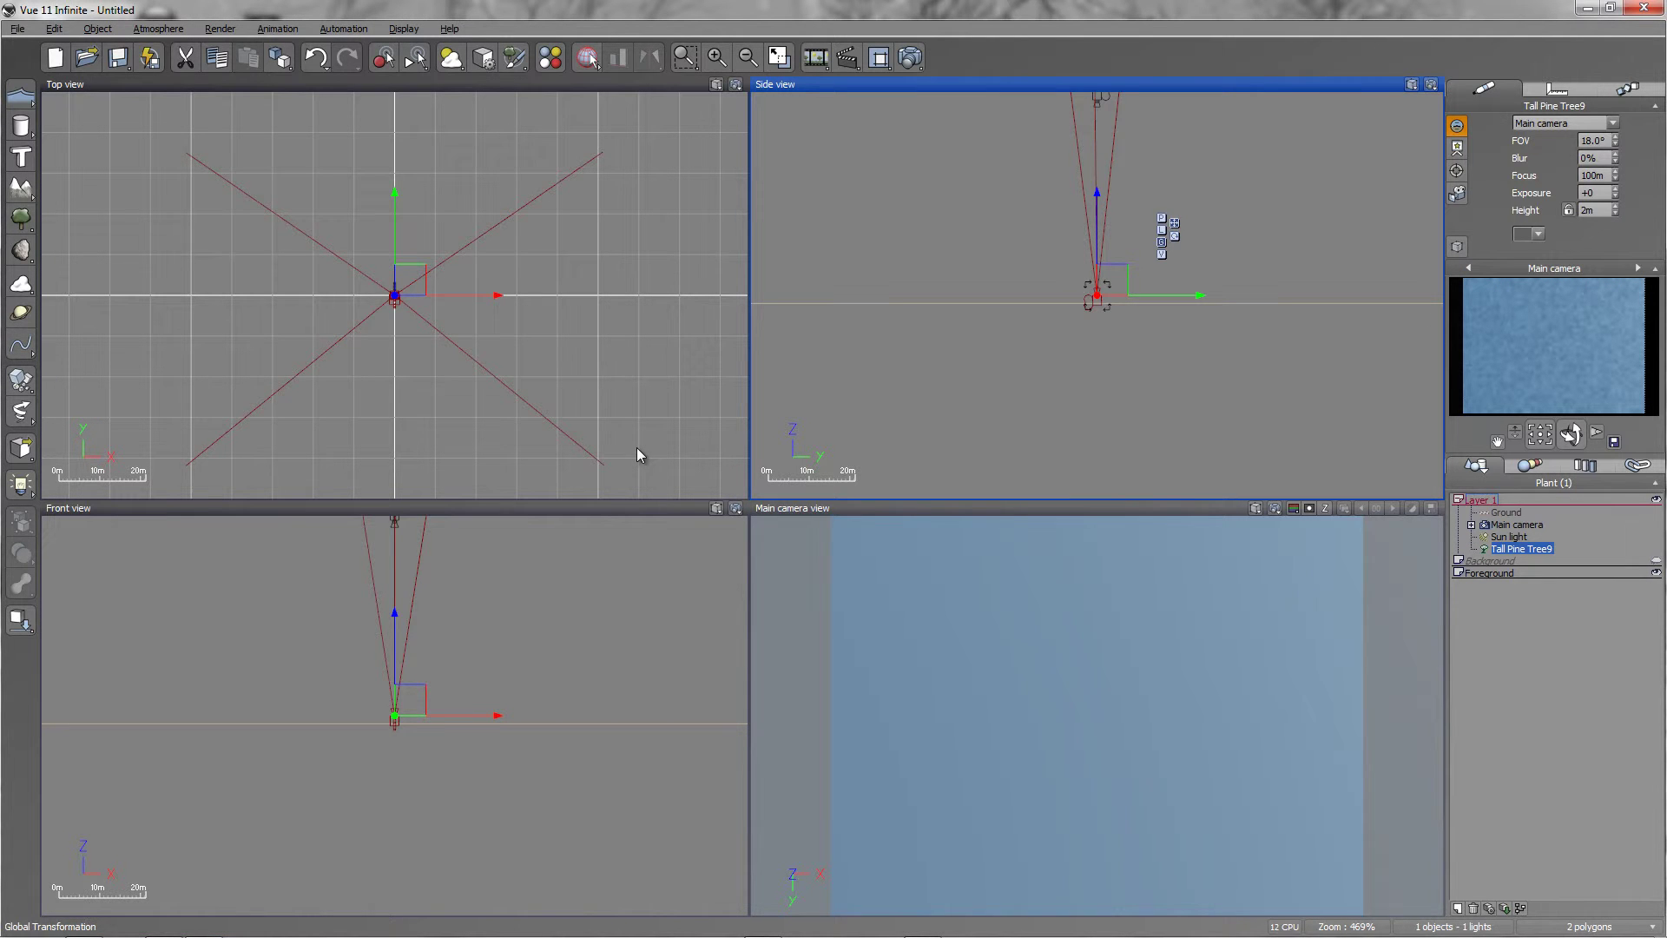
drag(475, 296, 500, 301)
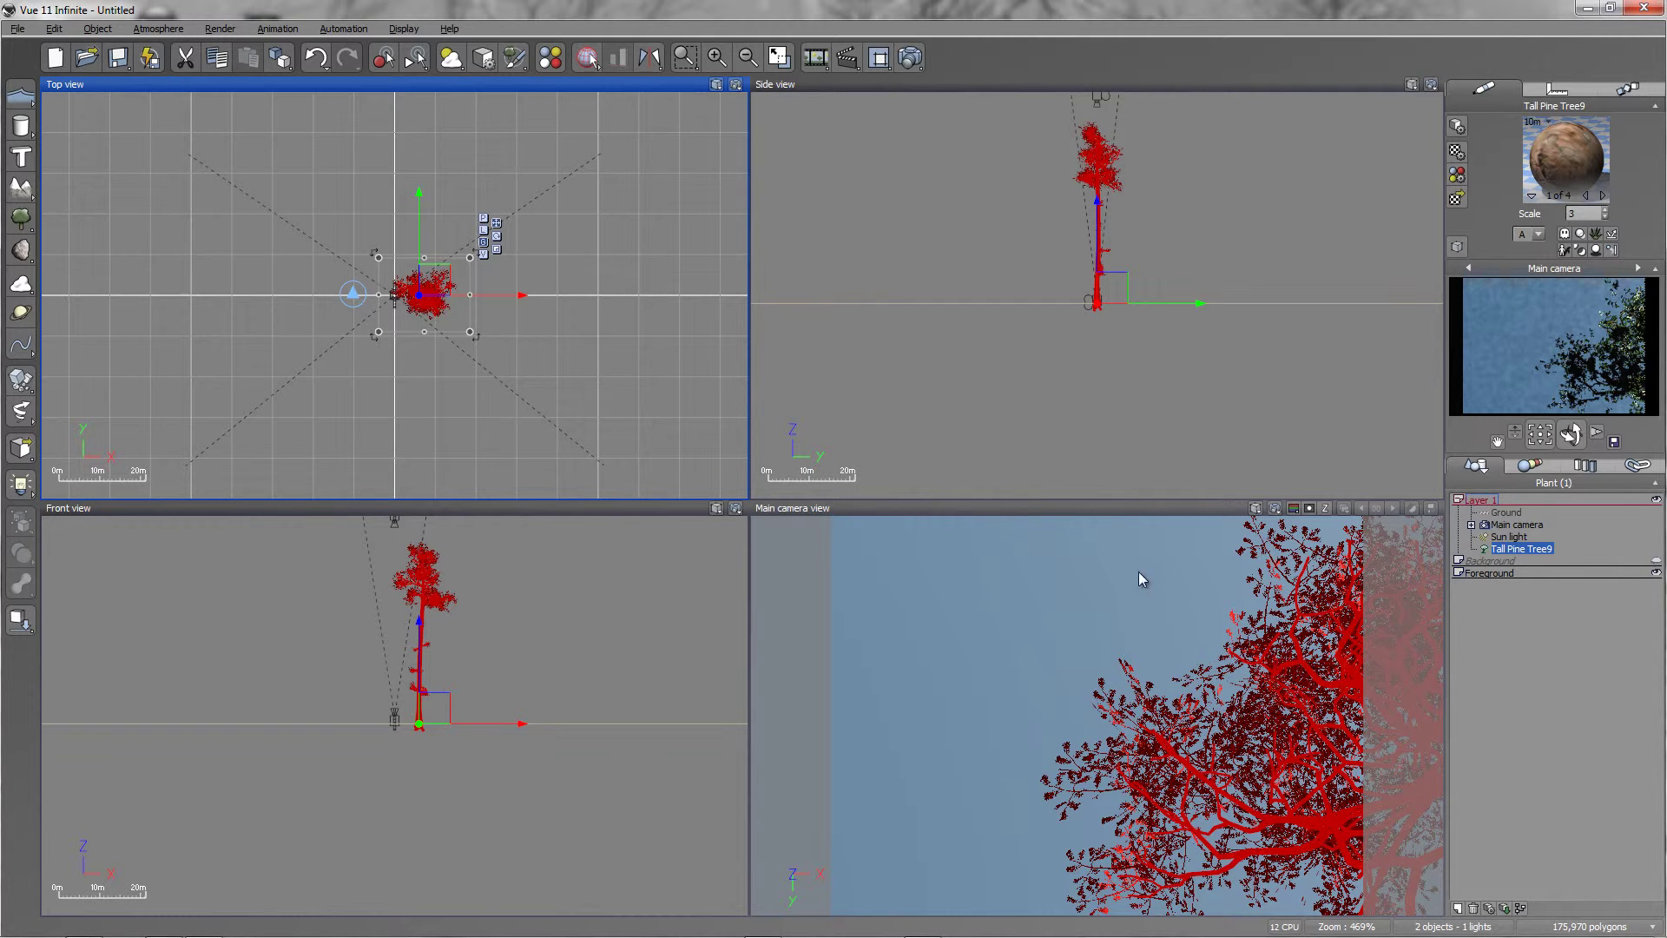
- Display safe frames in the main camera view's frame guides and colour the action safe frame light blue
click(1256, 509)
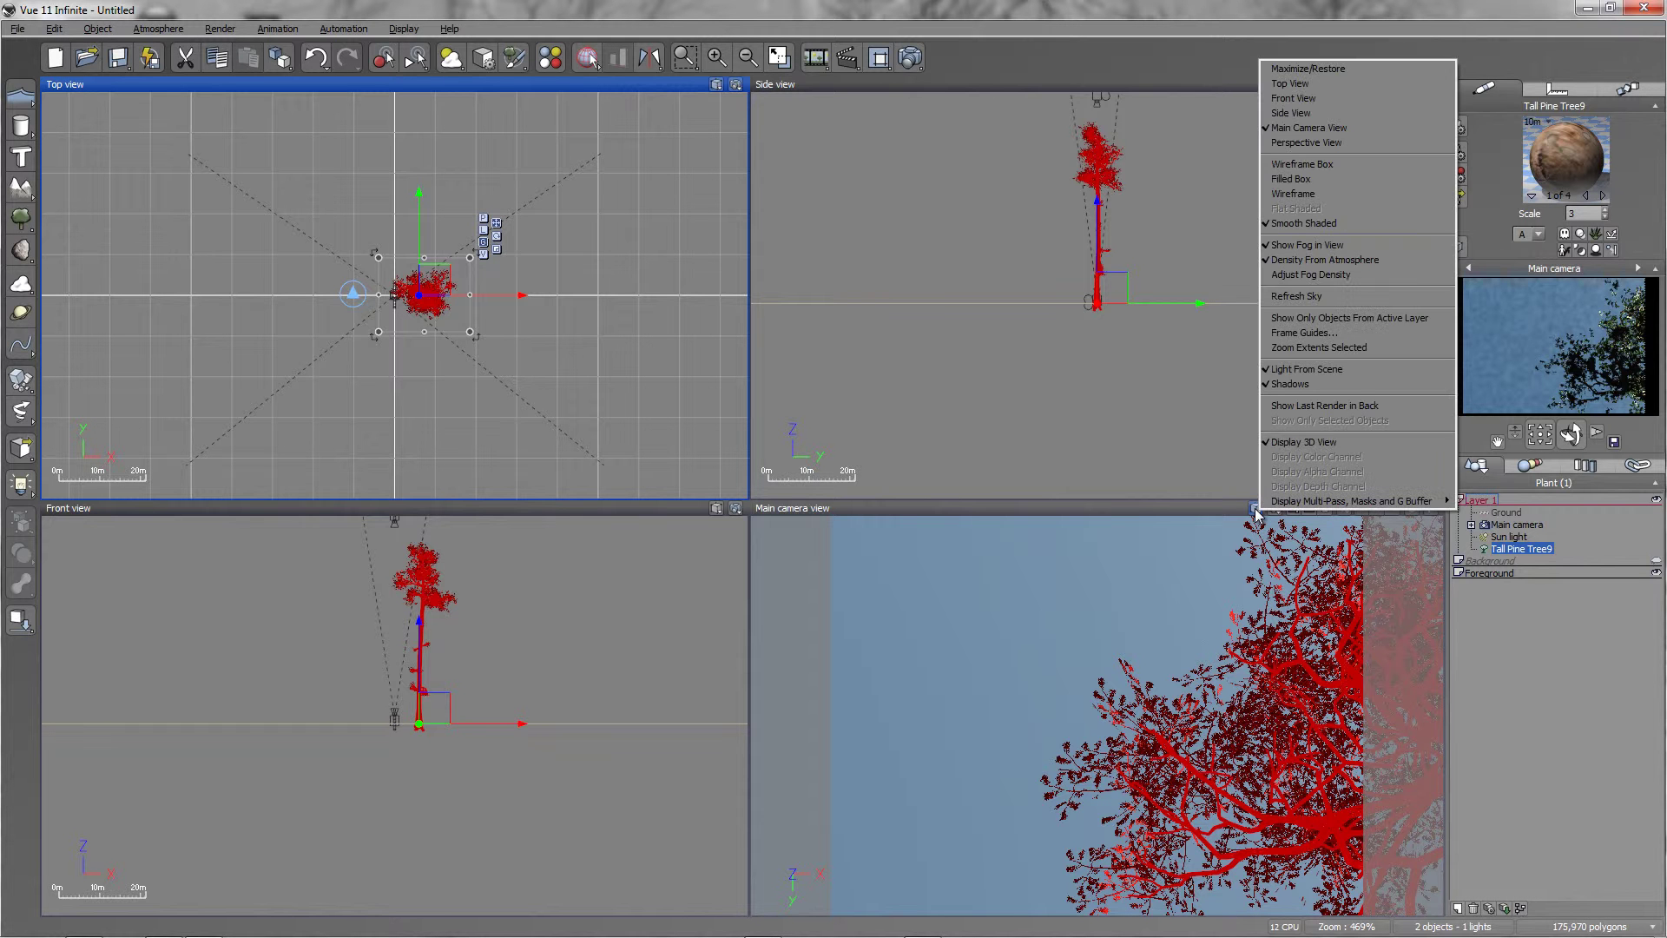
click(1303, 334)
click(149, 201)
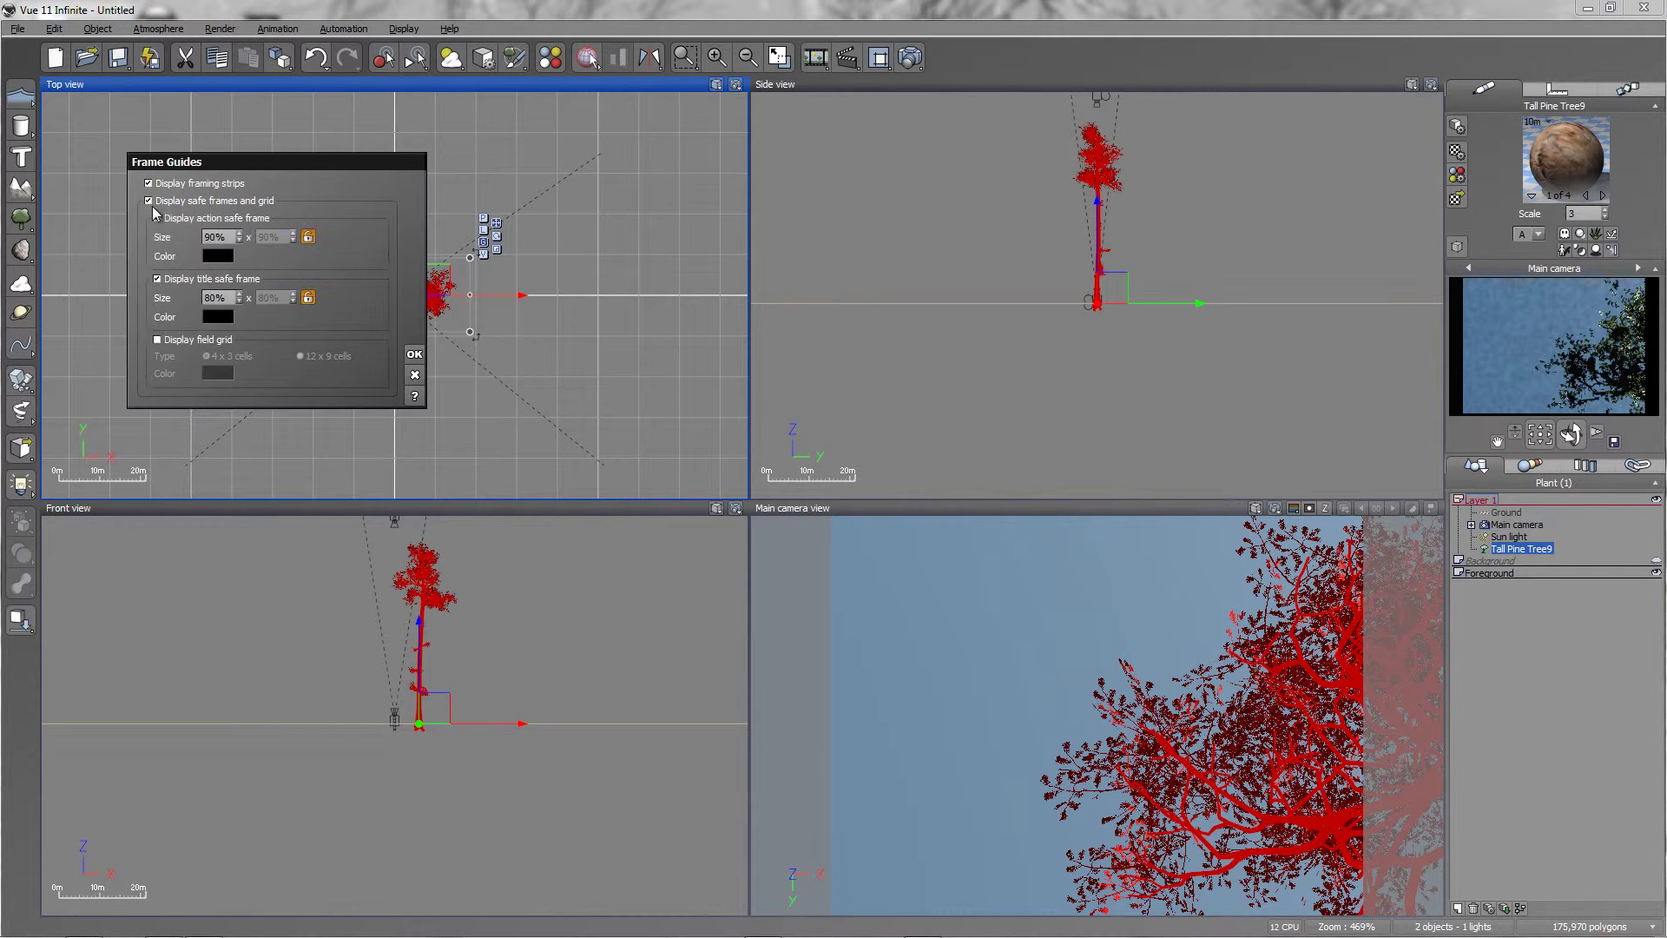
right_click(222, 261)
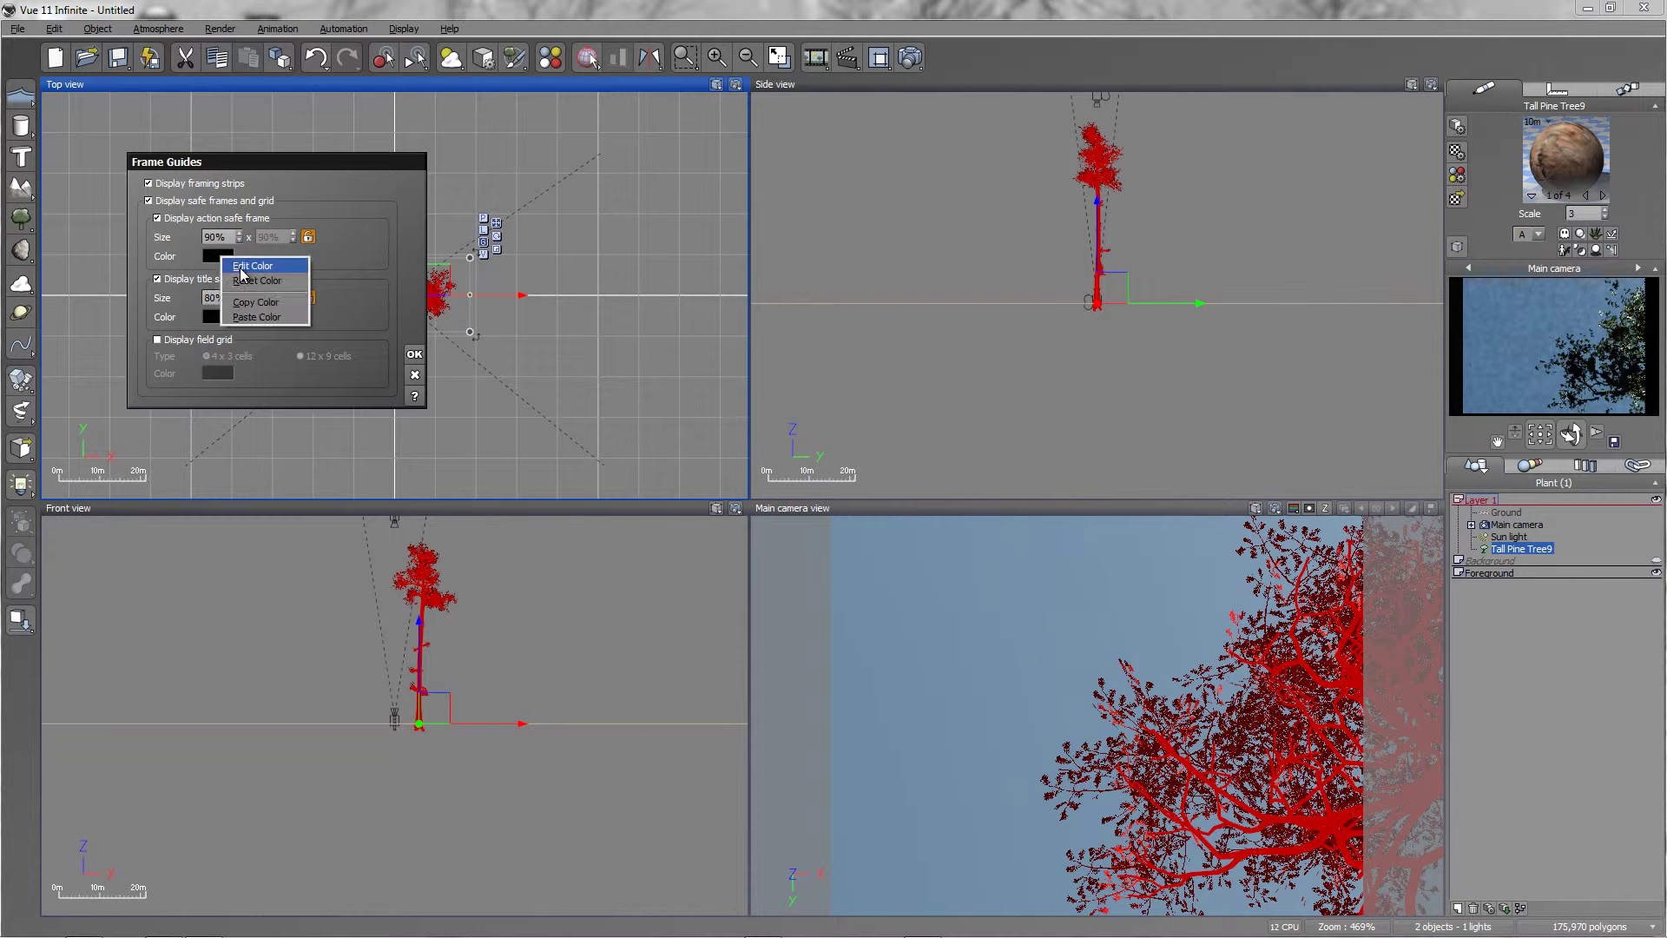
click(251, 265)
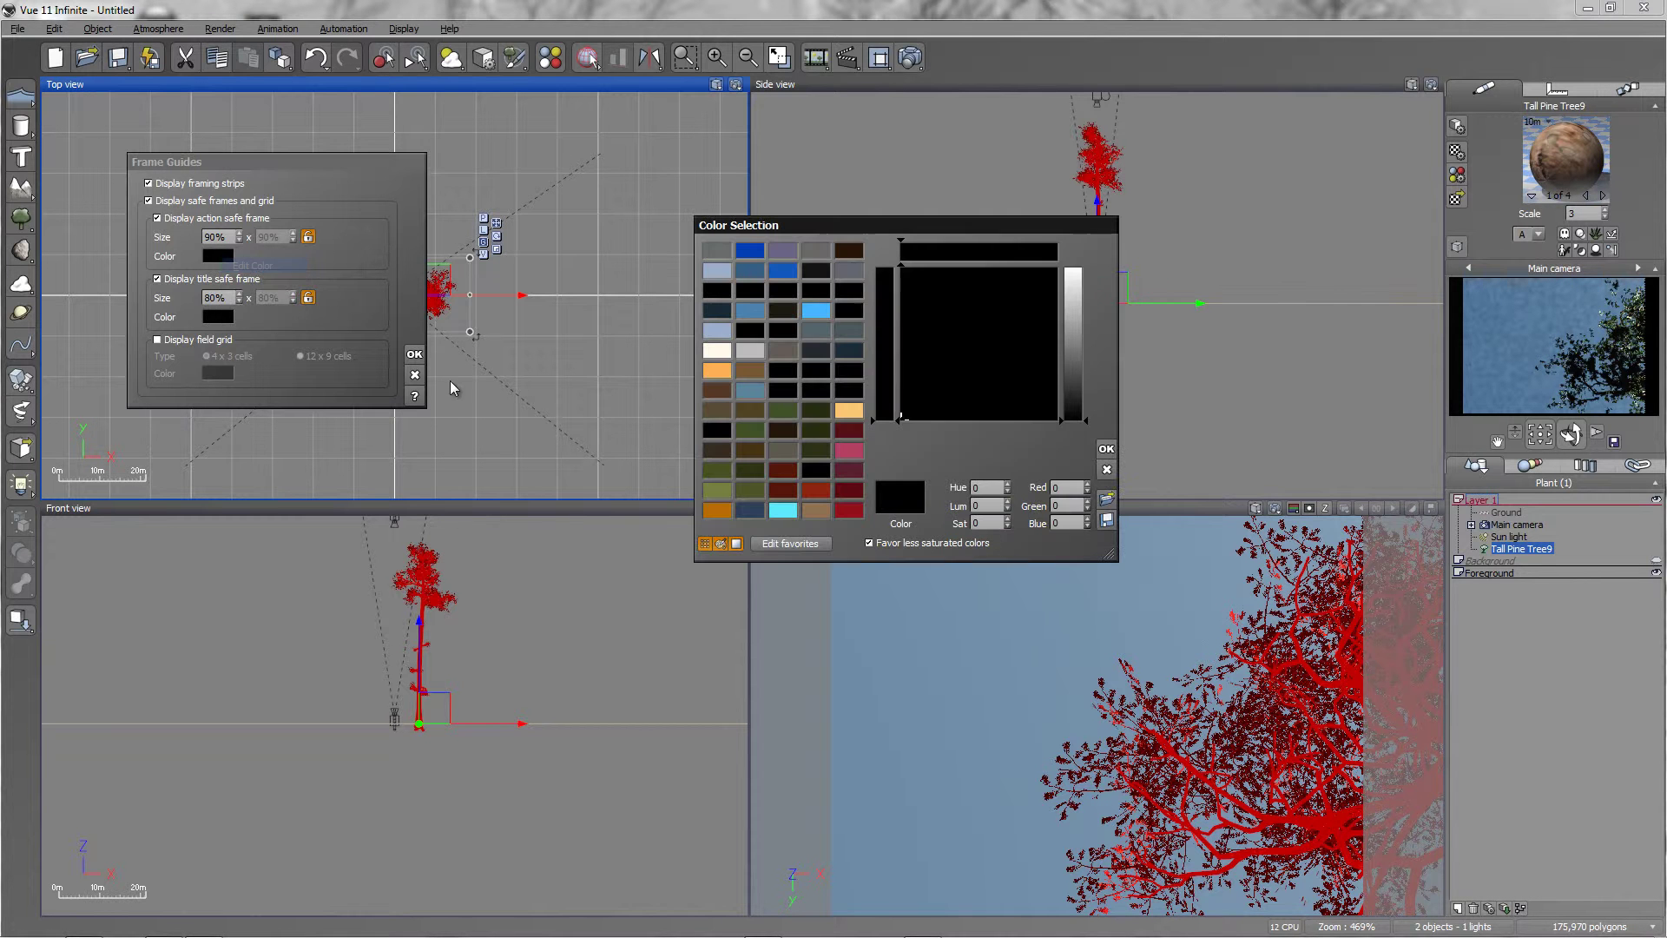
click(816, 313)
click(1104, 451)
- Colour the title safe frame light orange in the frame guides
right_click(219, 317)
click(231, 322)
click(848, 410)
click(1104, 450)
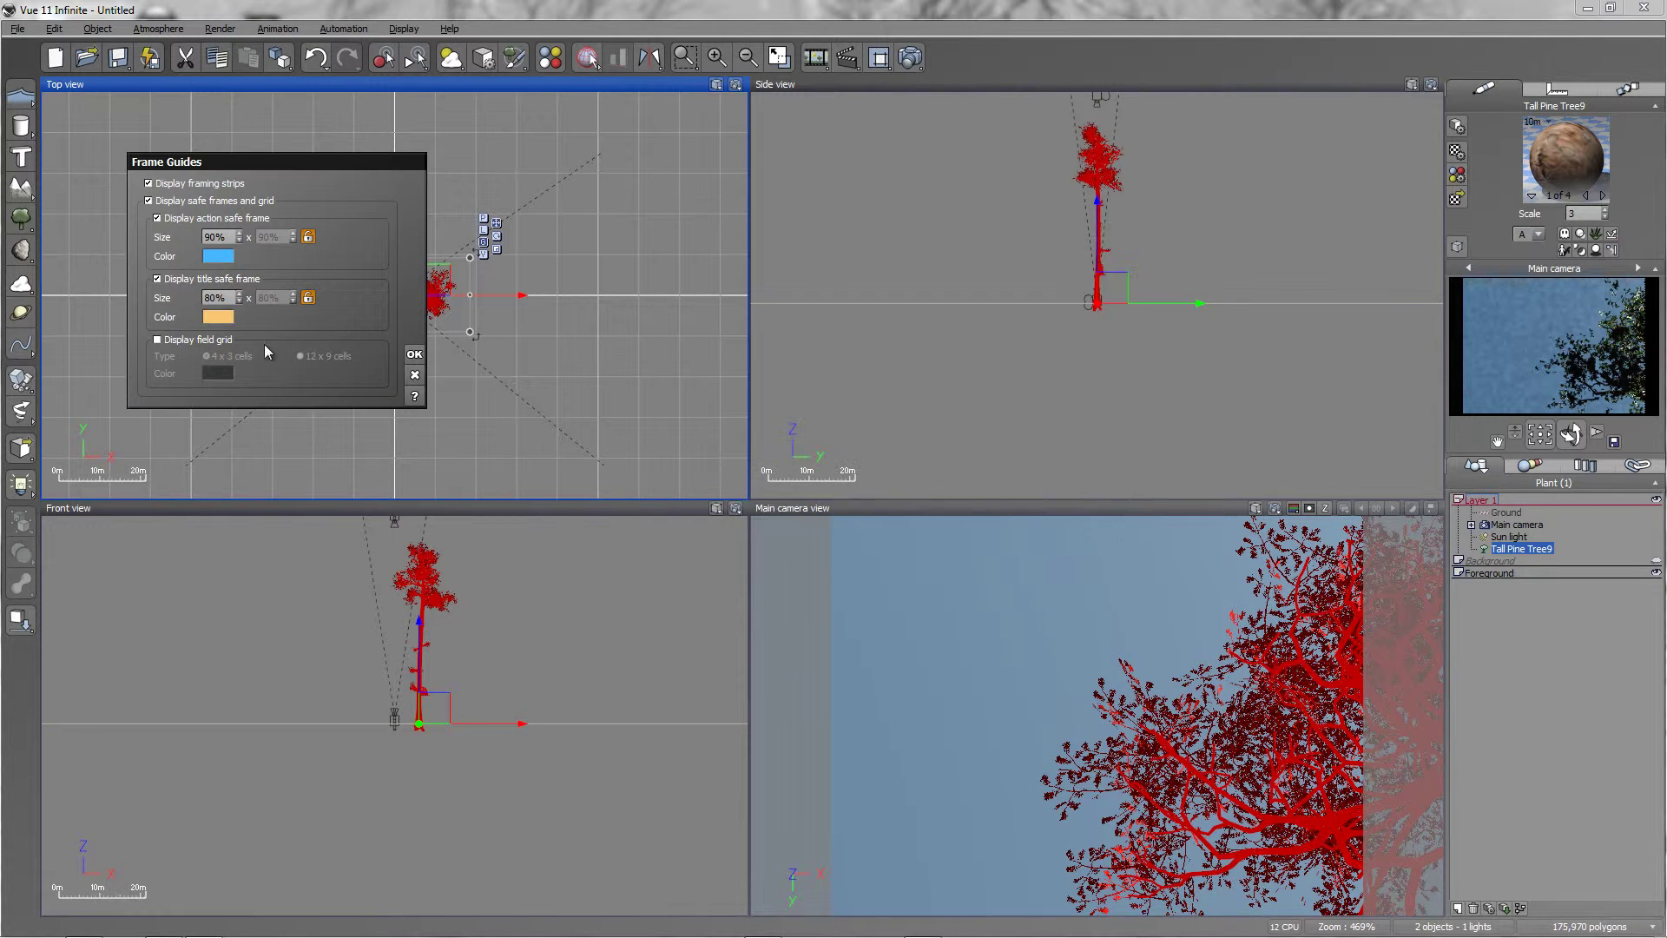
- Display the field grid in mid-grey (RGB 144, 144, 144) and apply the frame guides
click(184, 343)
right_click(218, 374)
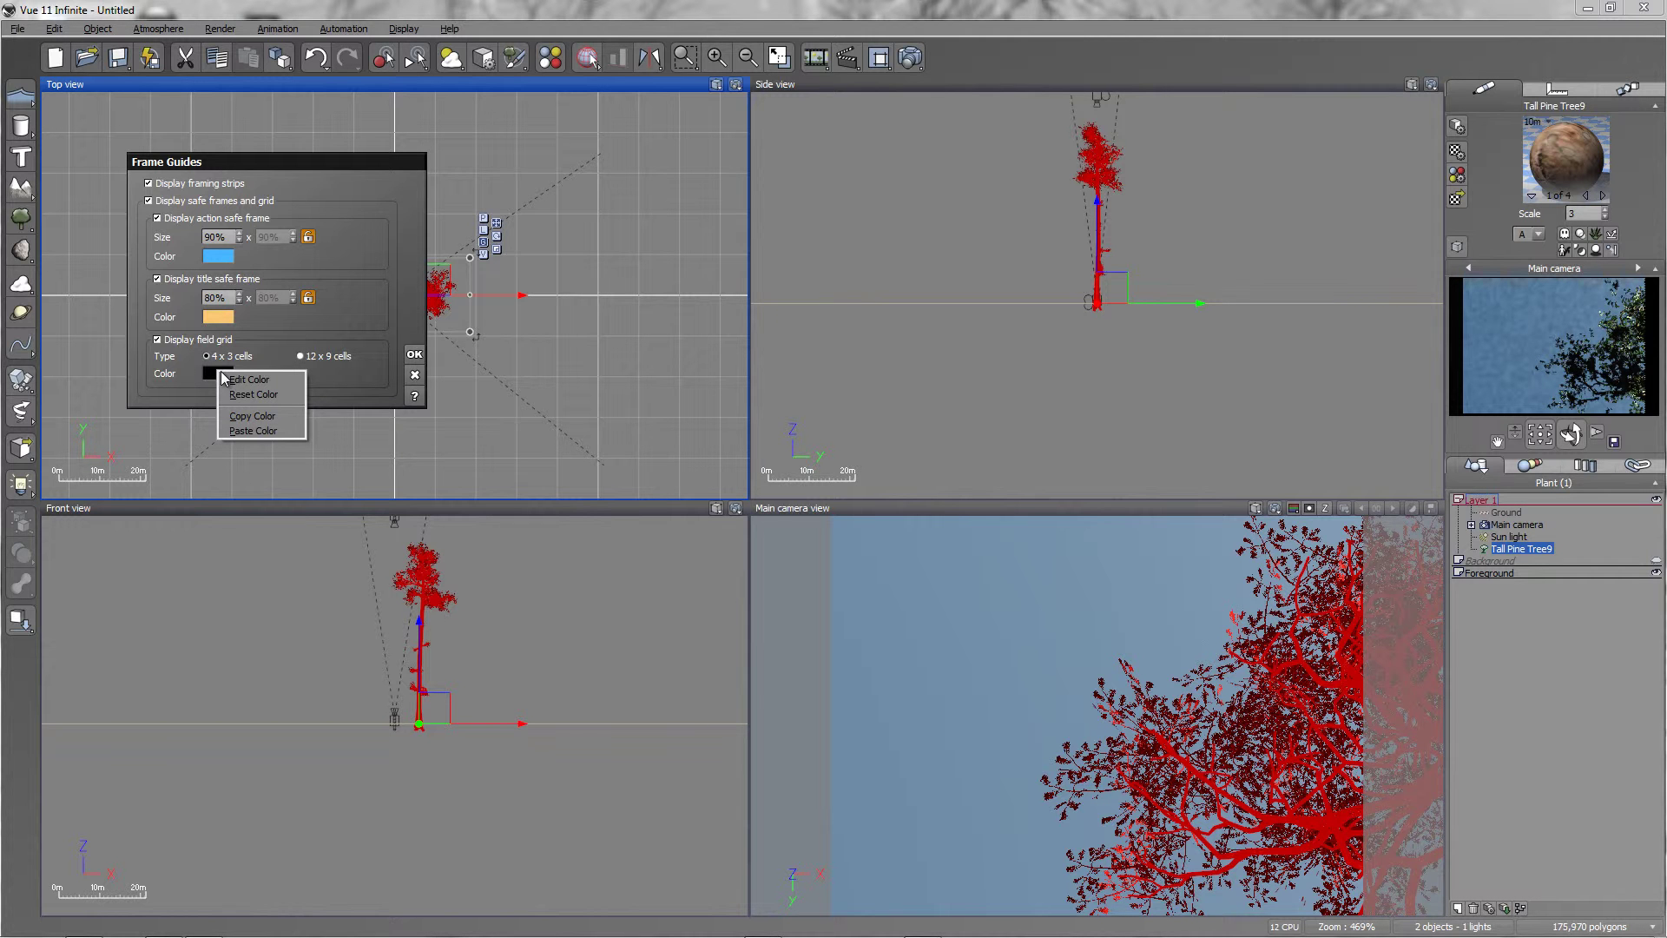
click(233, 380)
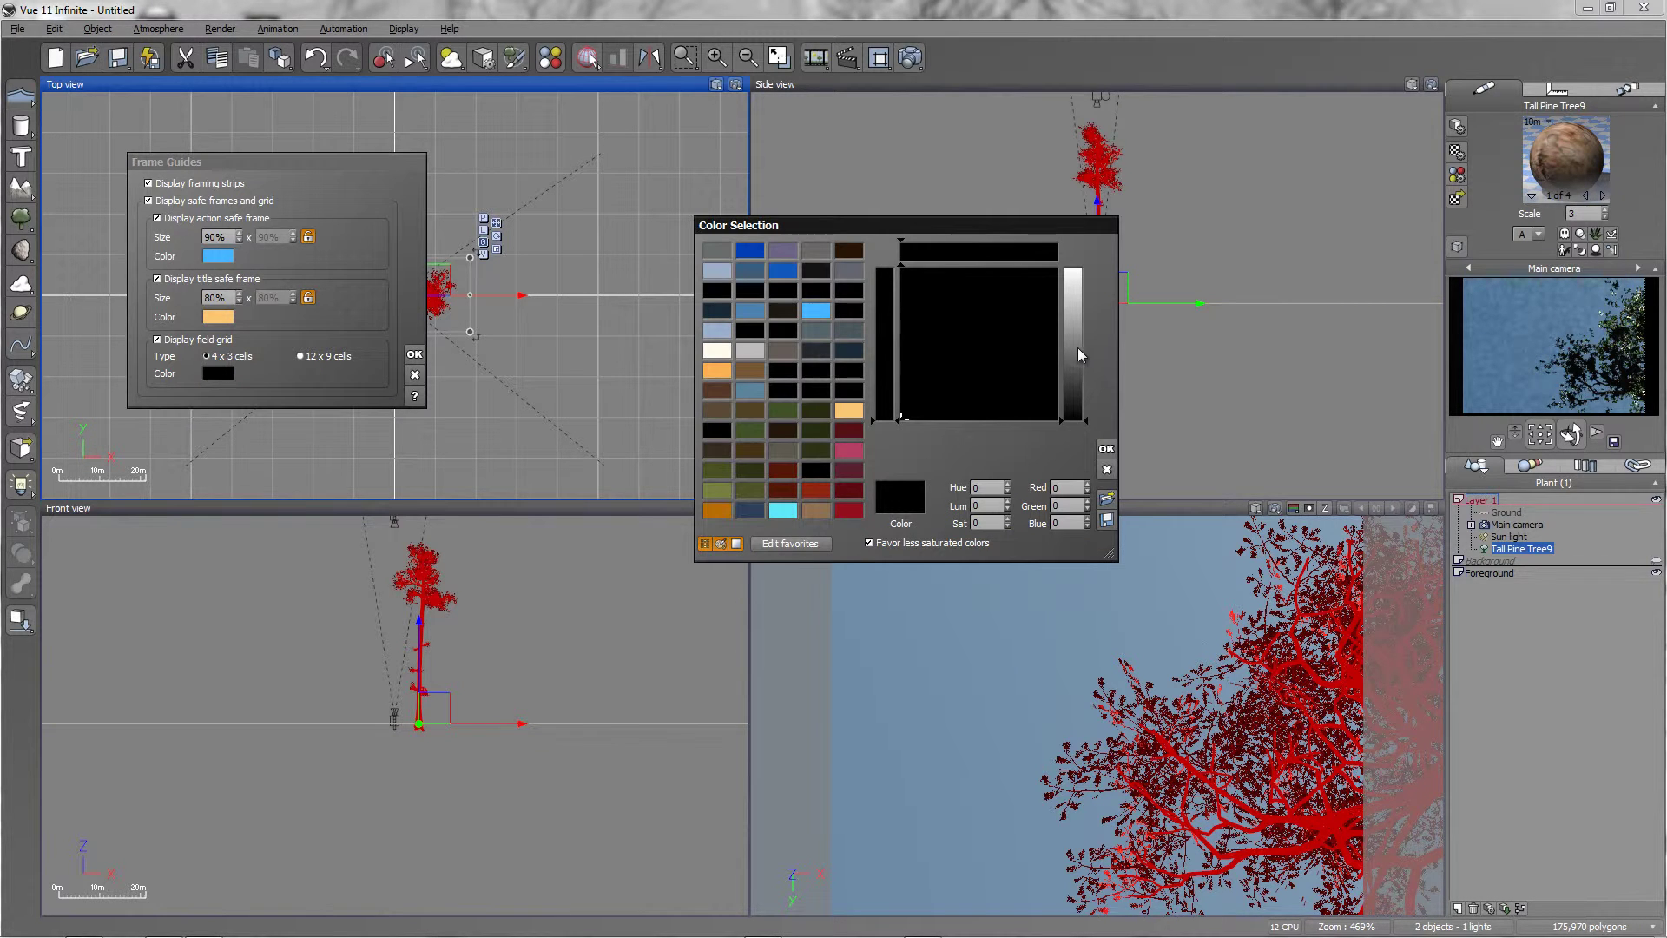
drag(1073, 344, 1077, 334)
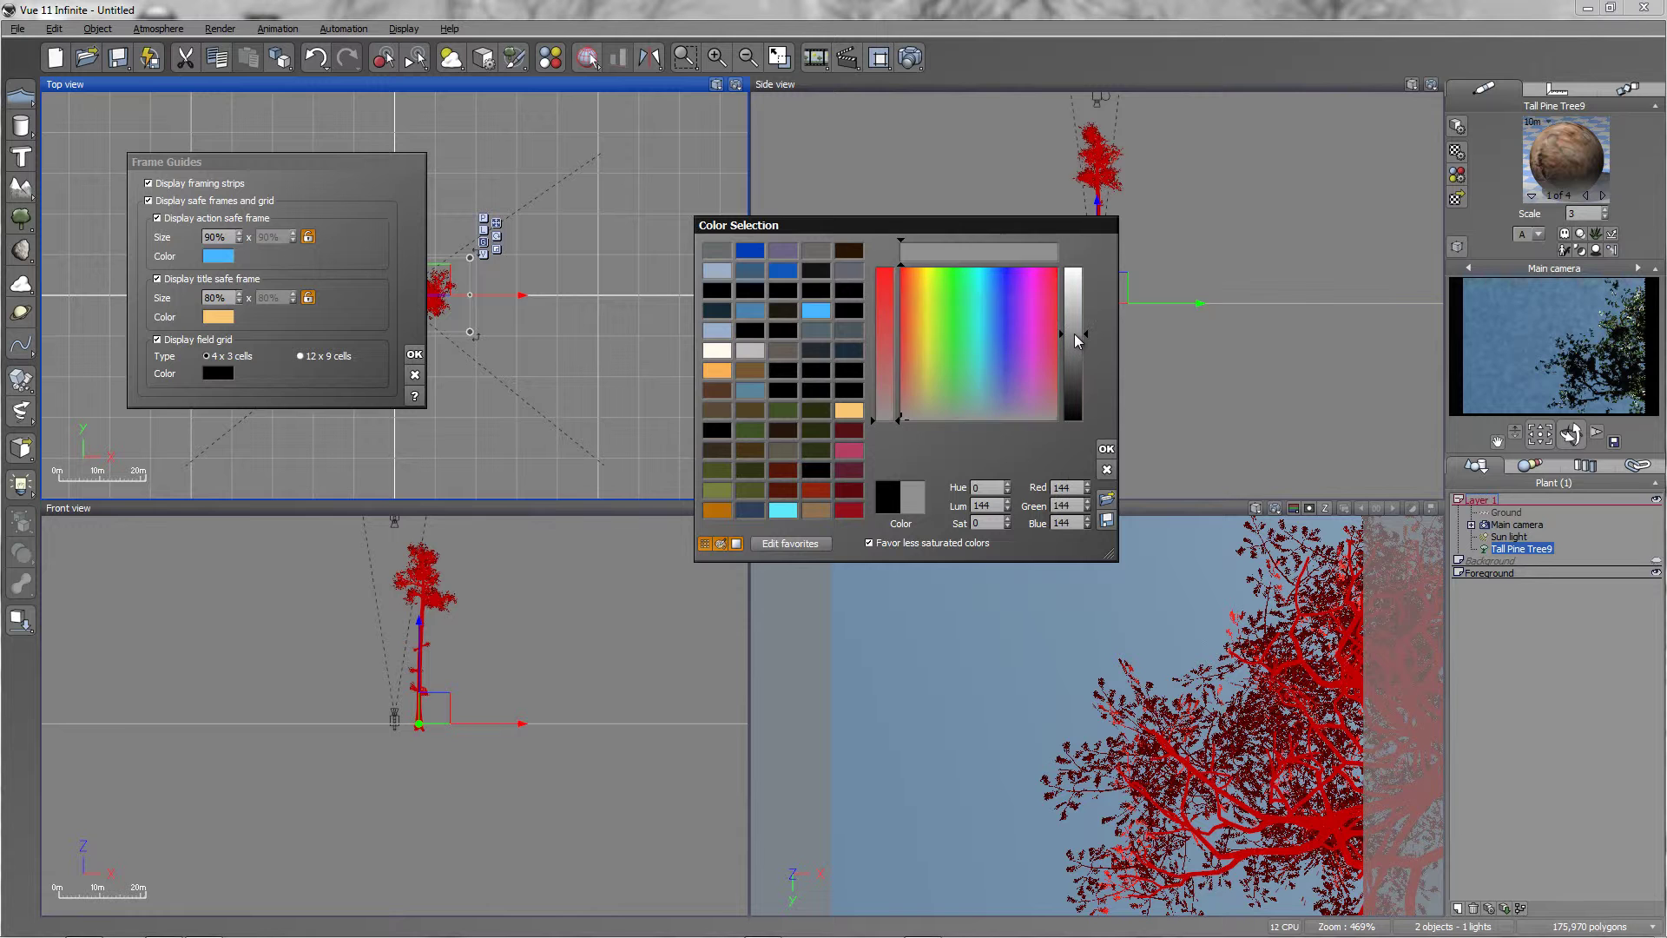
click(1106, 450)
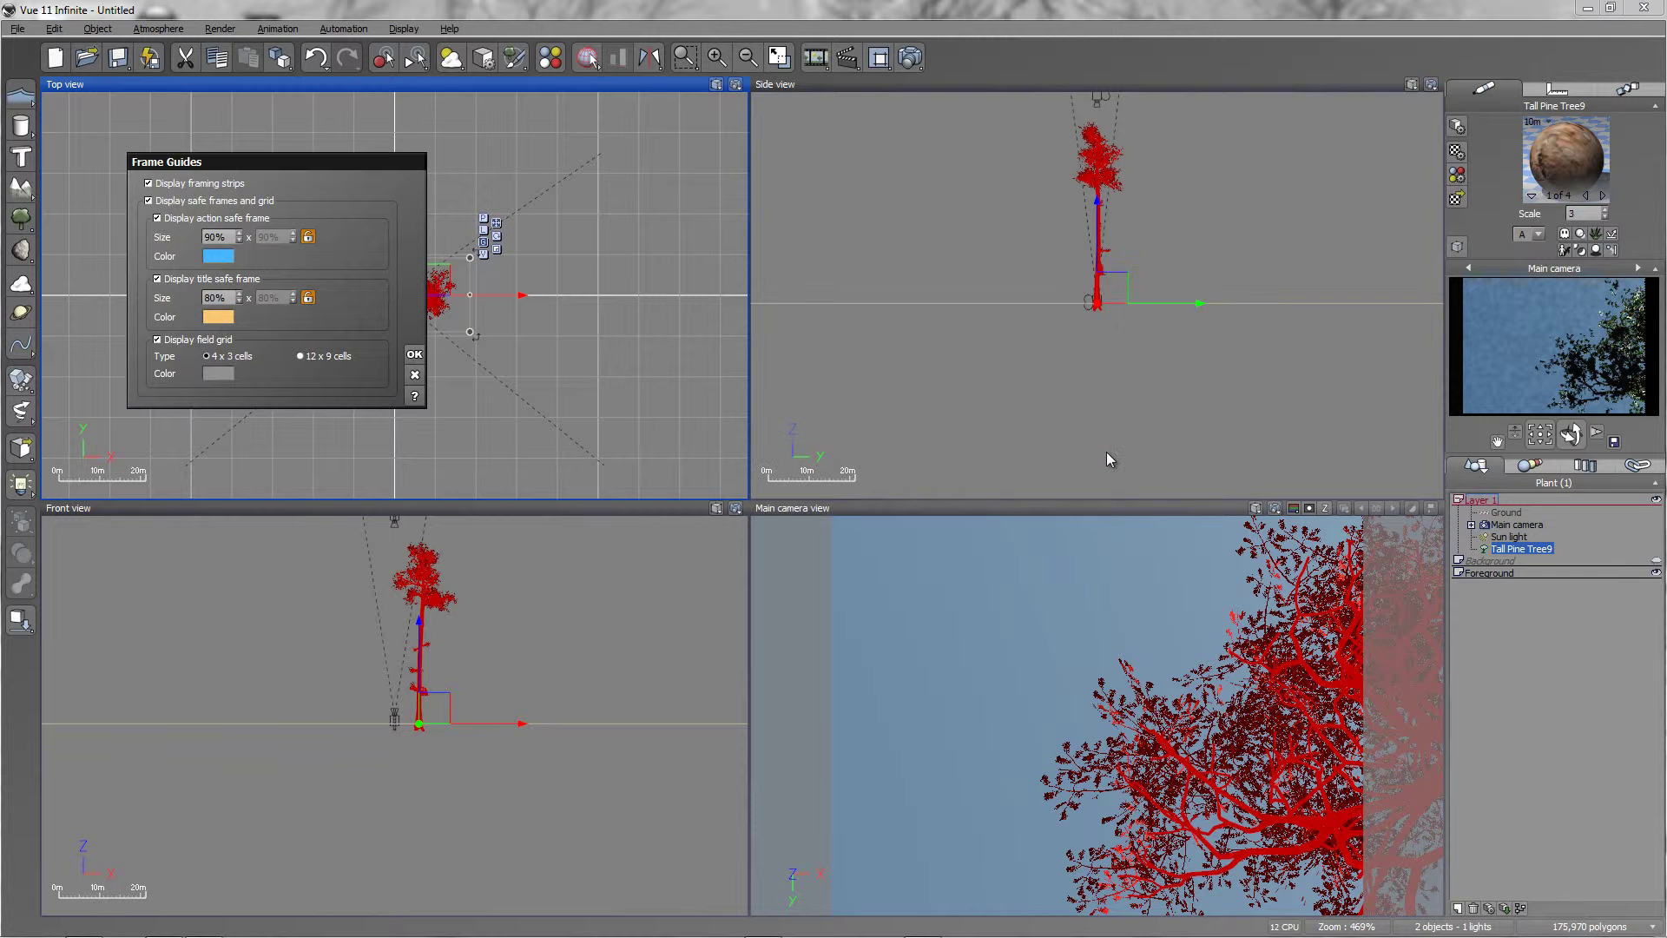
click(414, 354)
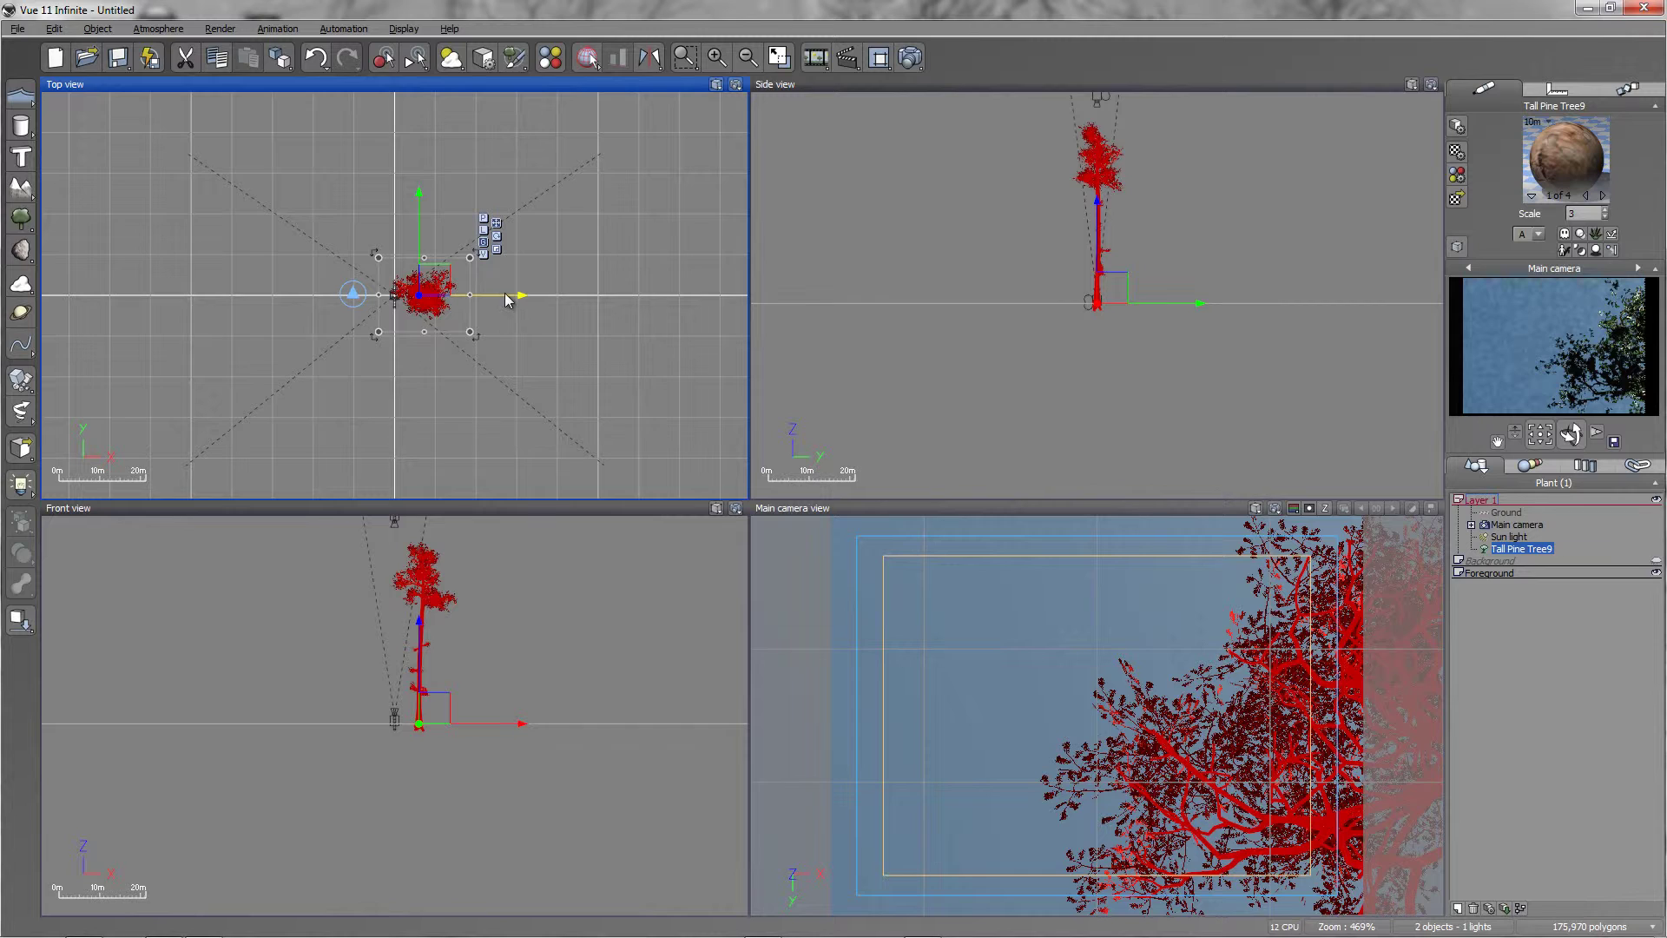
- Move the pine tree onto the camera's centreline in X and offset it along Y so its crown fills the lower part of the camera view
drag(508, 300, 505, 294)
drag(1179, 315, 1193, 314)
drag(426, 253, 479, 267)
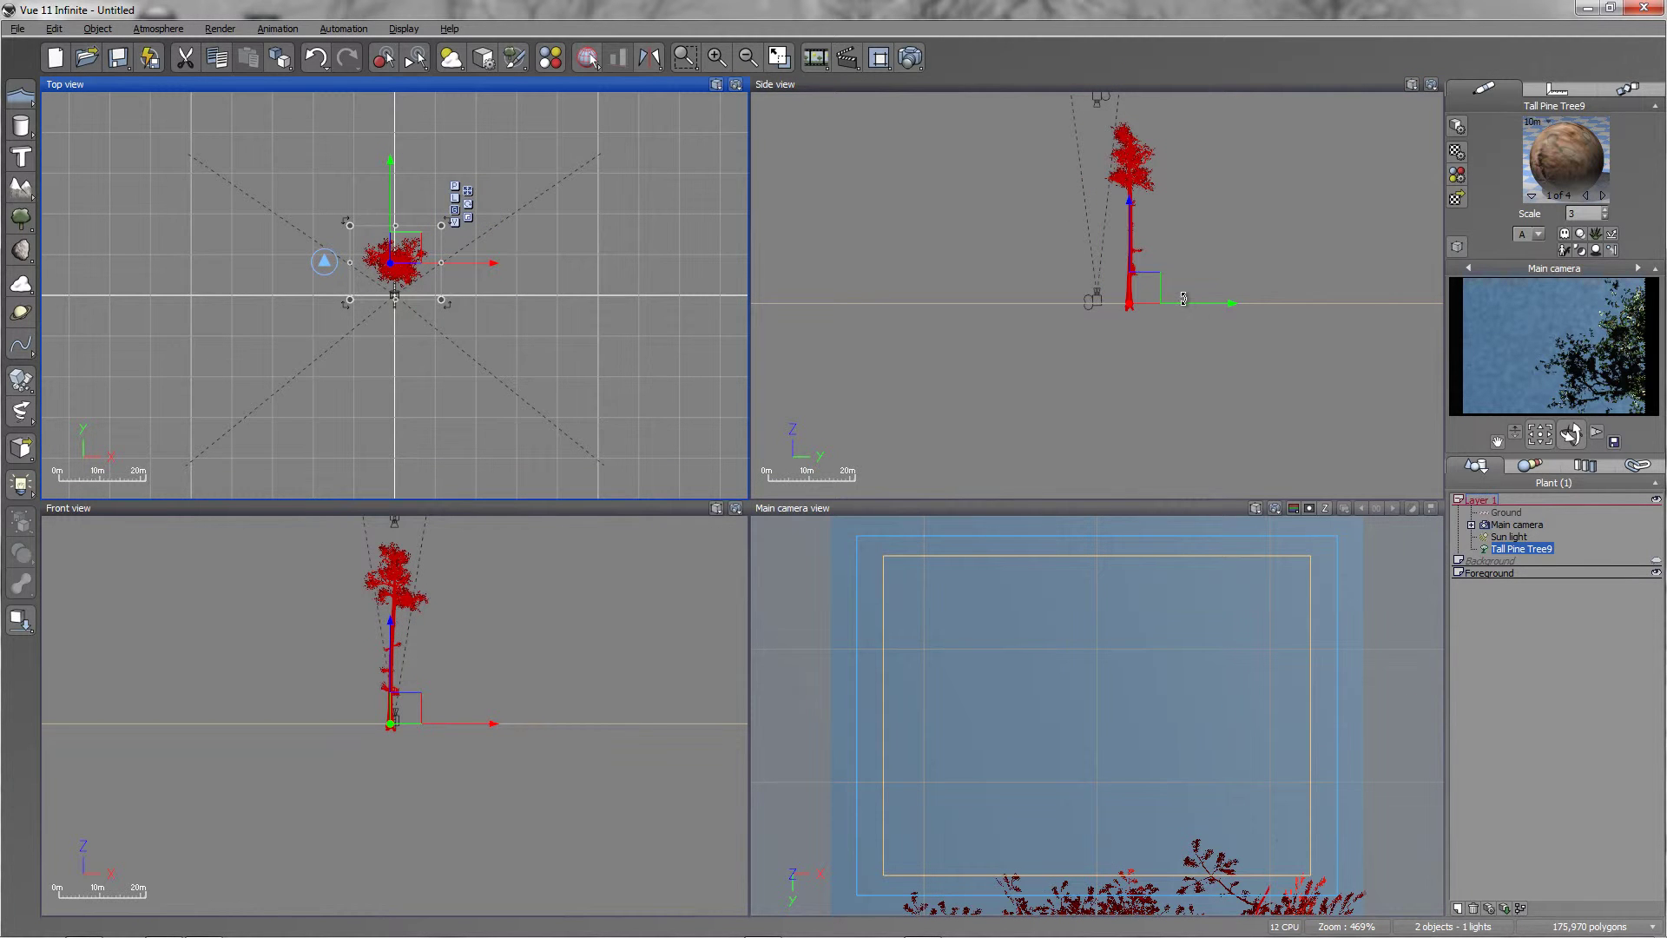
drag(1183, 299, 1171, 300)
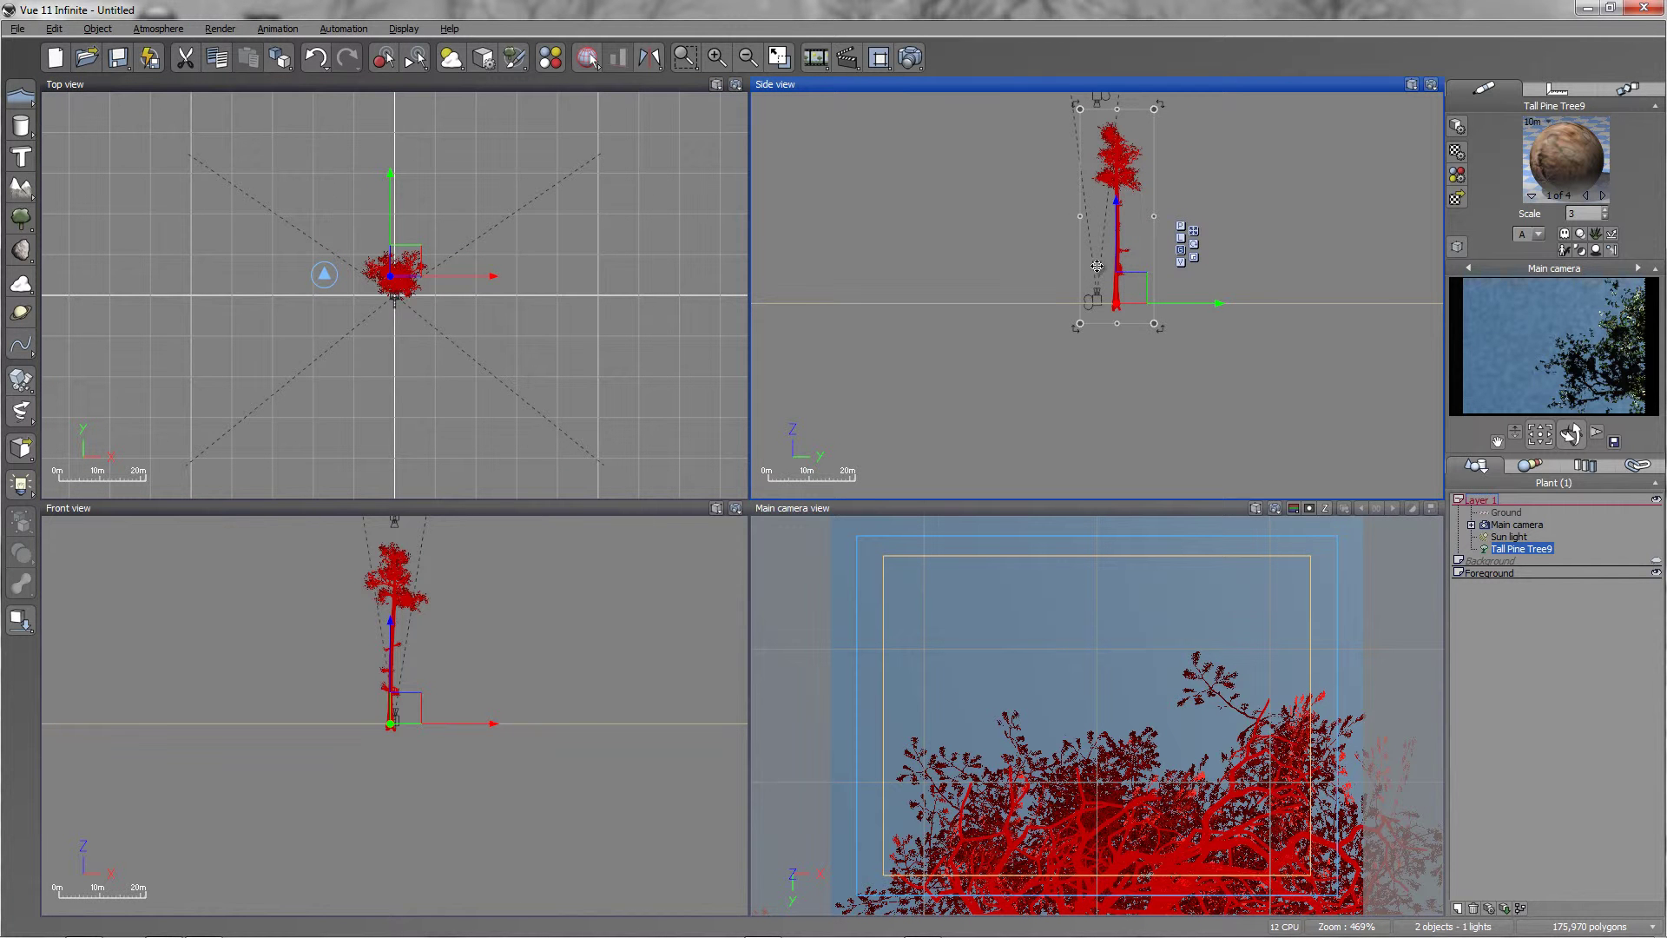
- Set the main camera's field of view to 54 degrees
click(1521, 525)
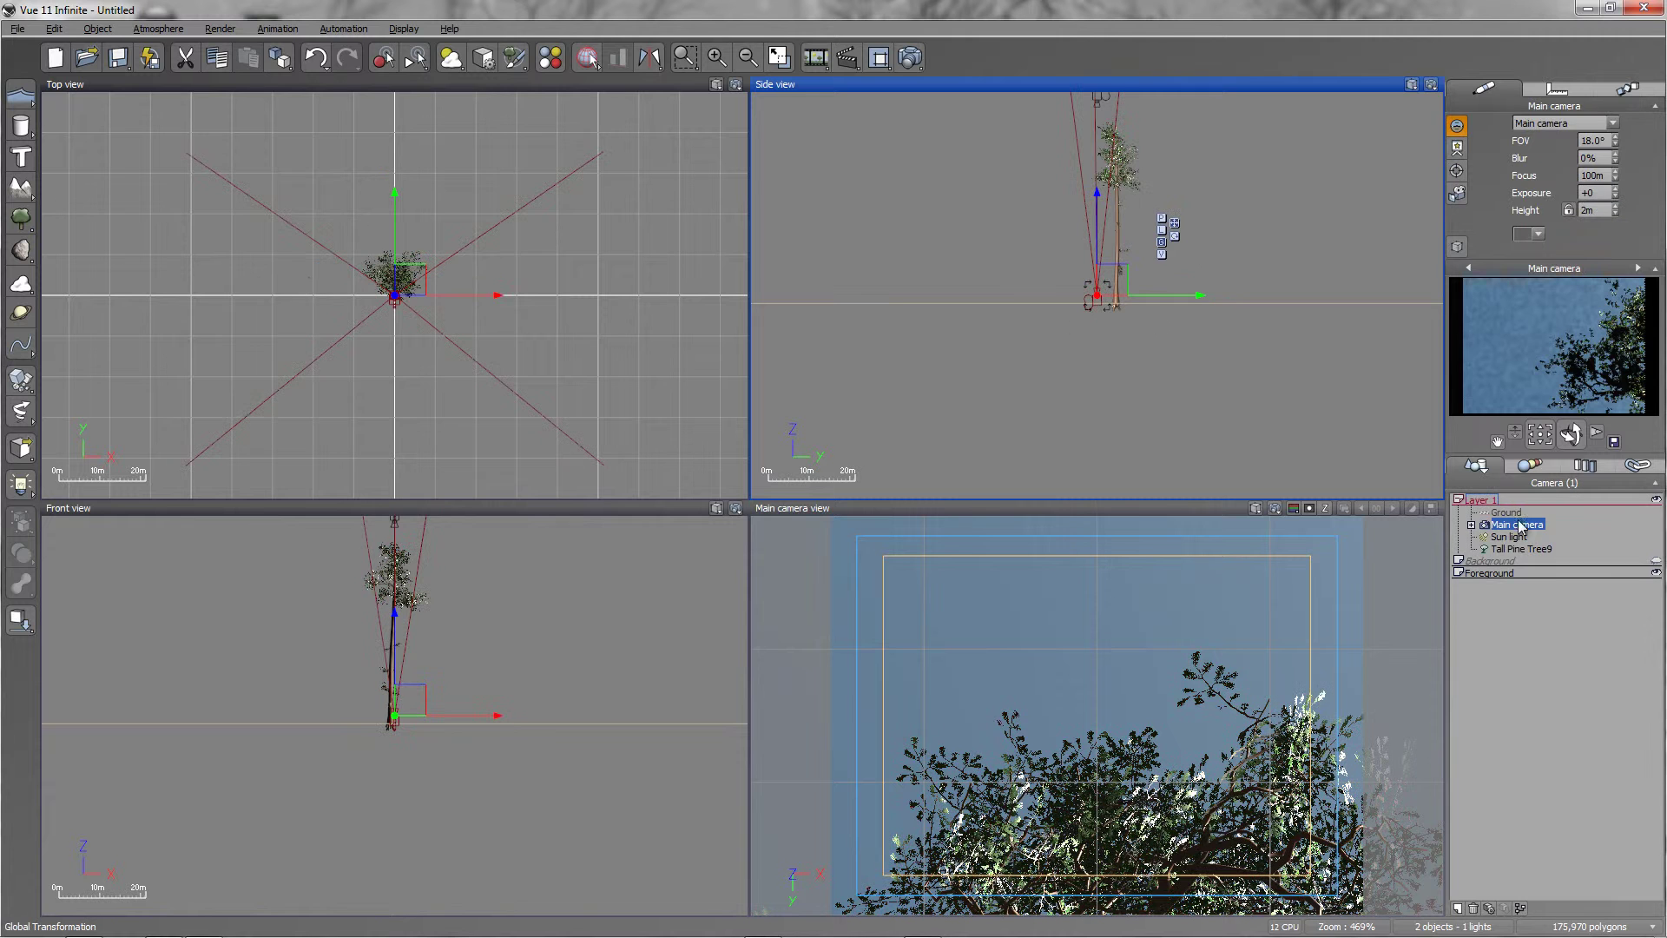
click(1605, 141)
click(1594, 142)
text(54)
key(Return)
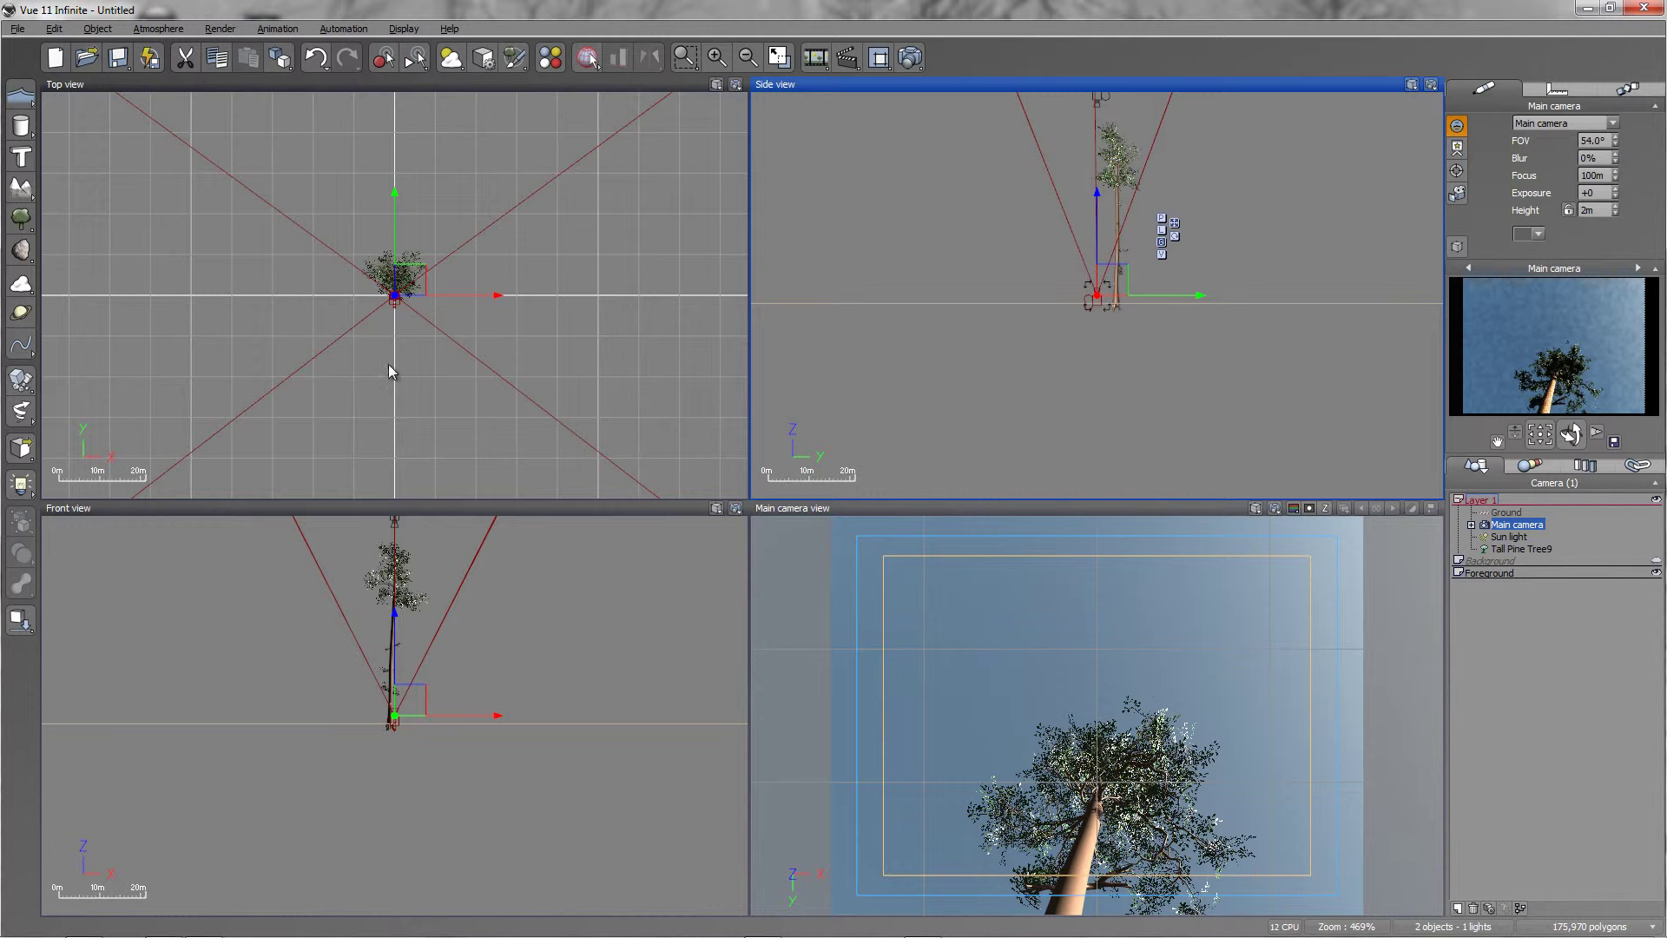
- Move the Tall Pine Tree along positive X until its crown sits at the right edge of the camera frame
click(1517, 549)
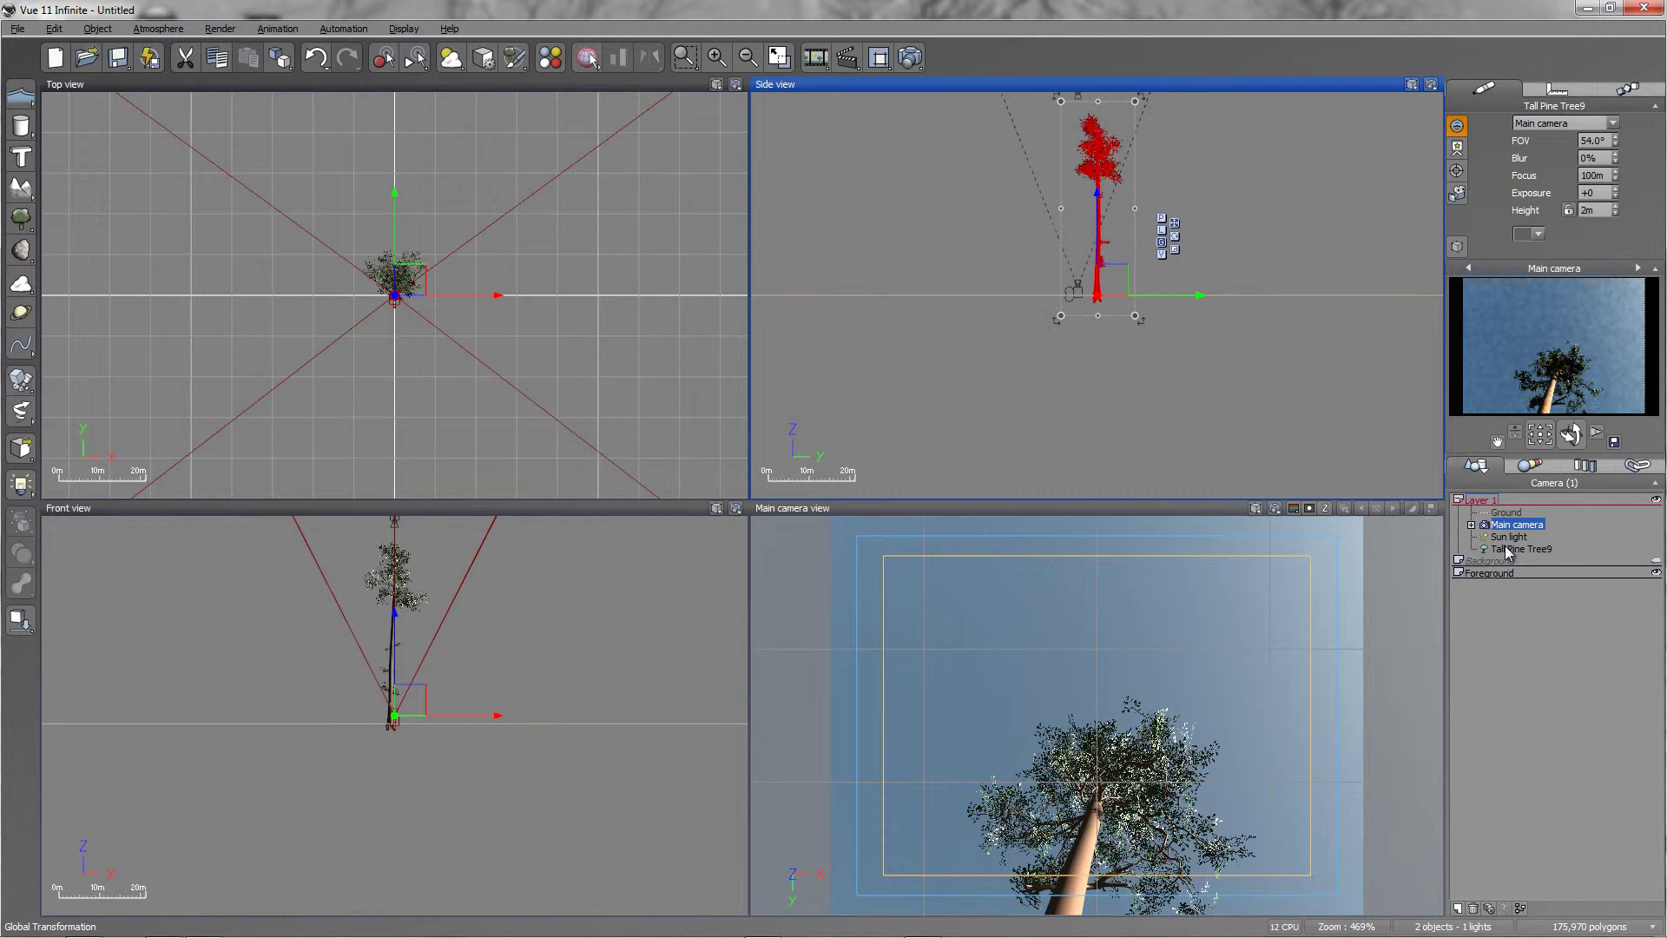
drag(446, 293, 453, 293)
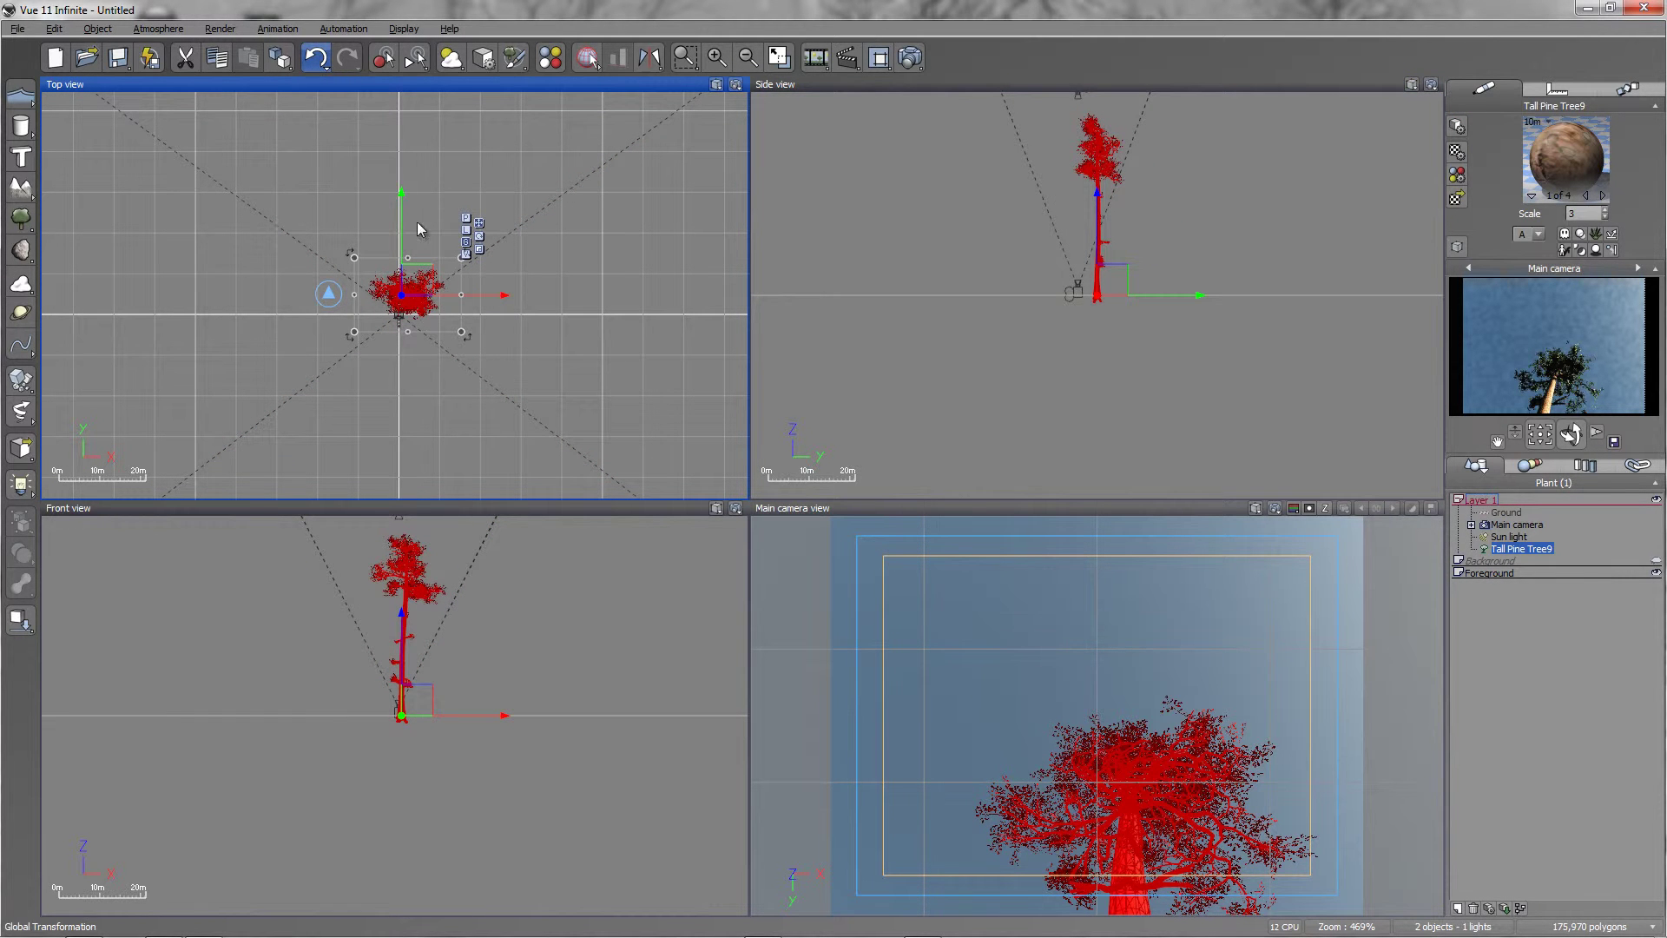
key(ctrl+z)
drag(486, 300, 545, 315)
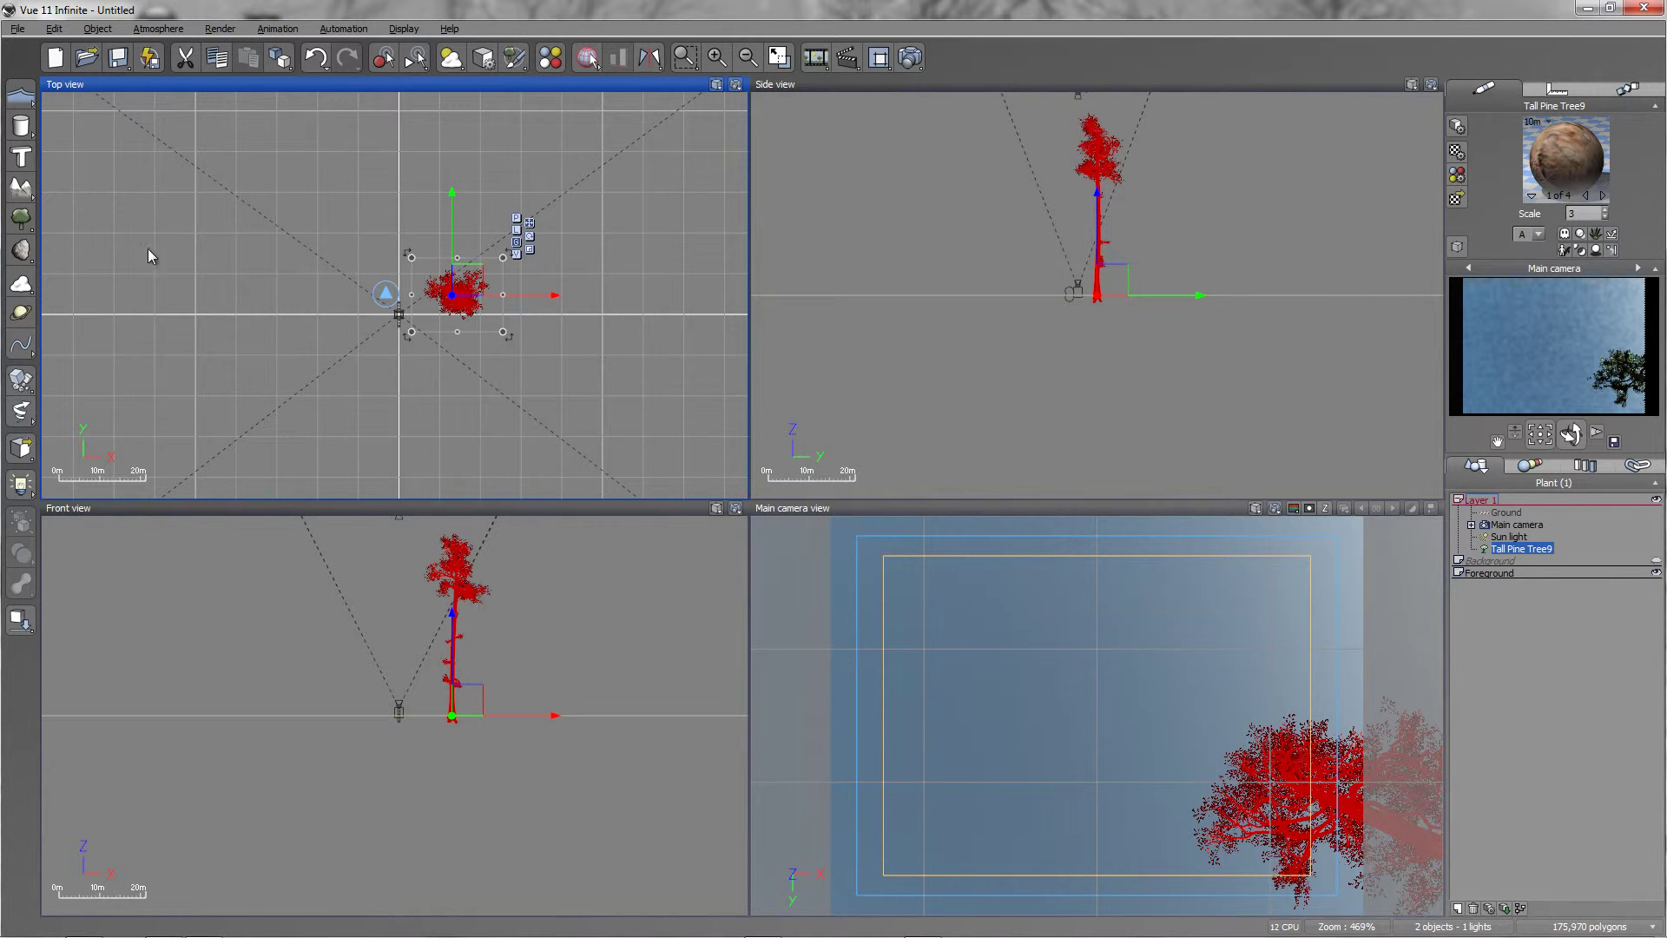
- Add a second Tall Pine Tree, shift it along negative X to frame the opposite side, and refresh the camera preview
click(20, 217)
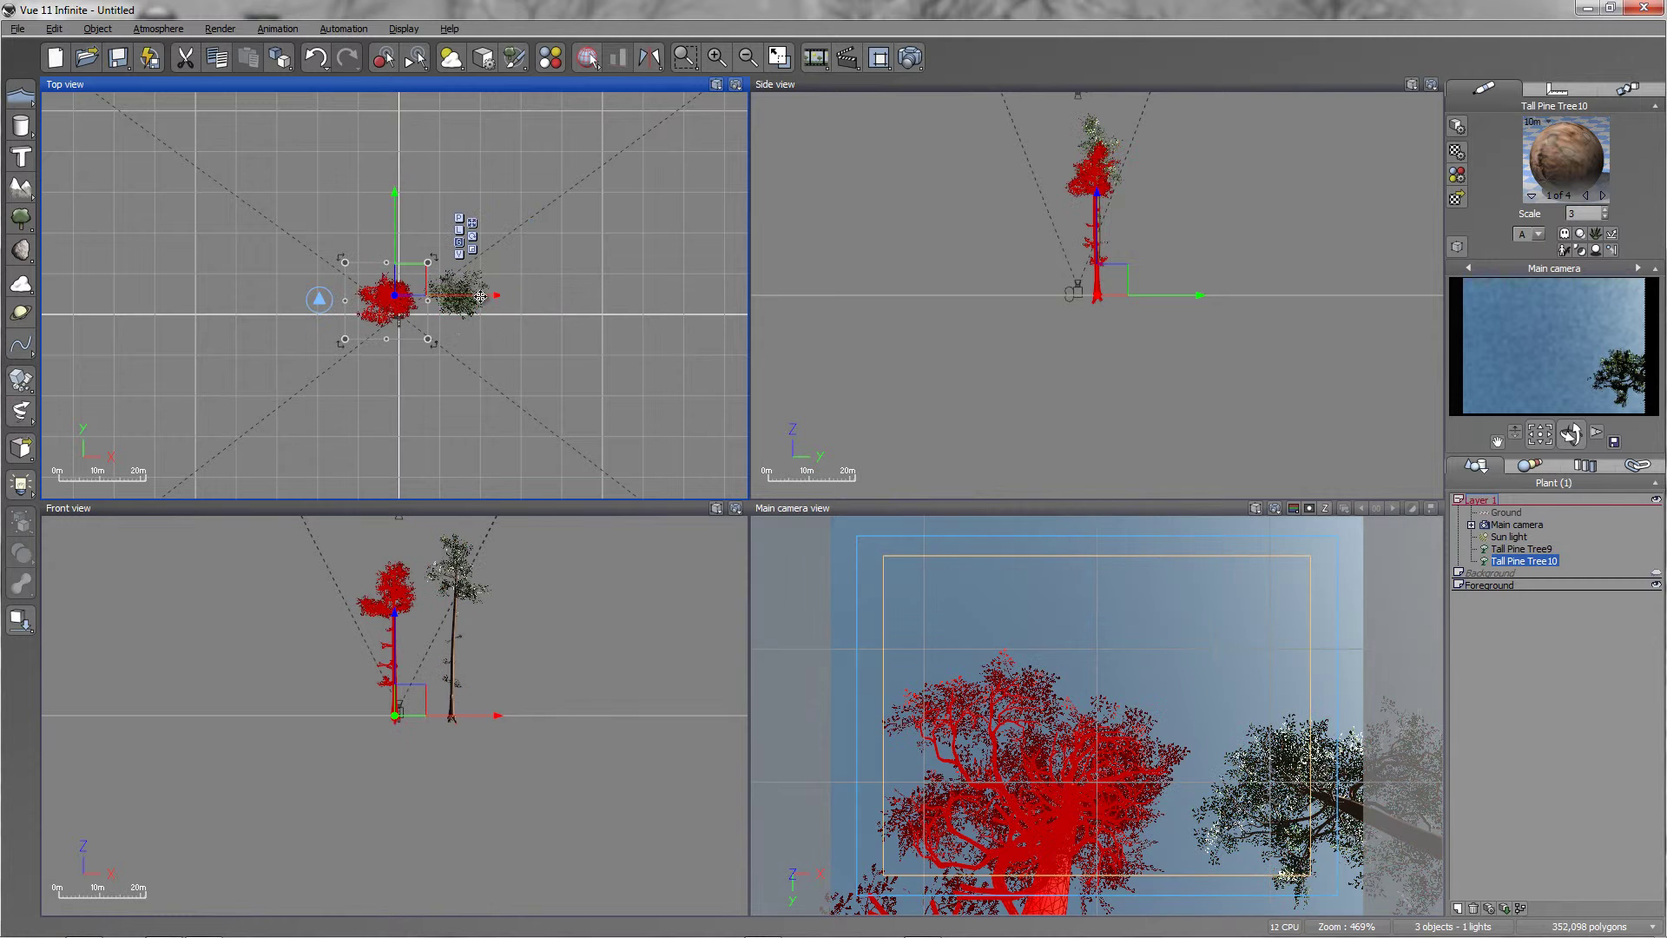
drag(451, 296, 420, 296)
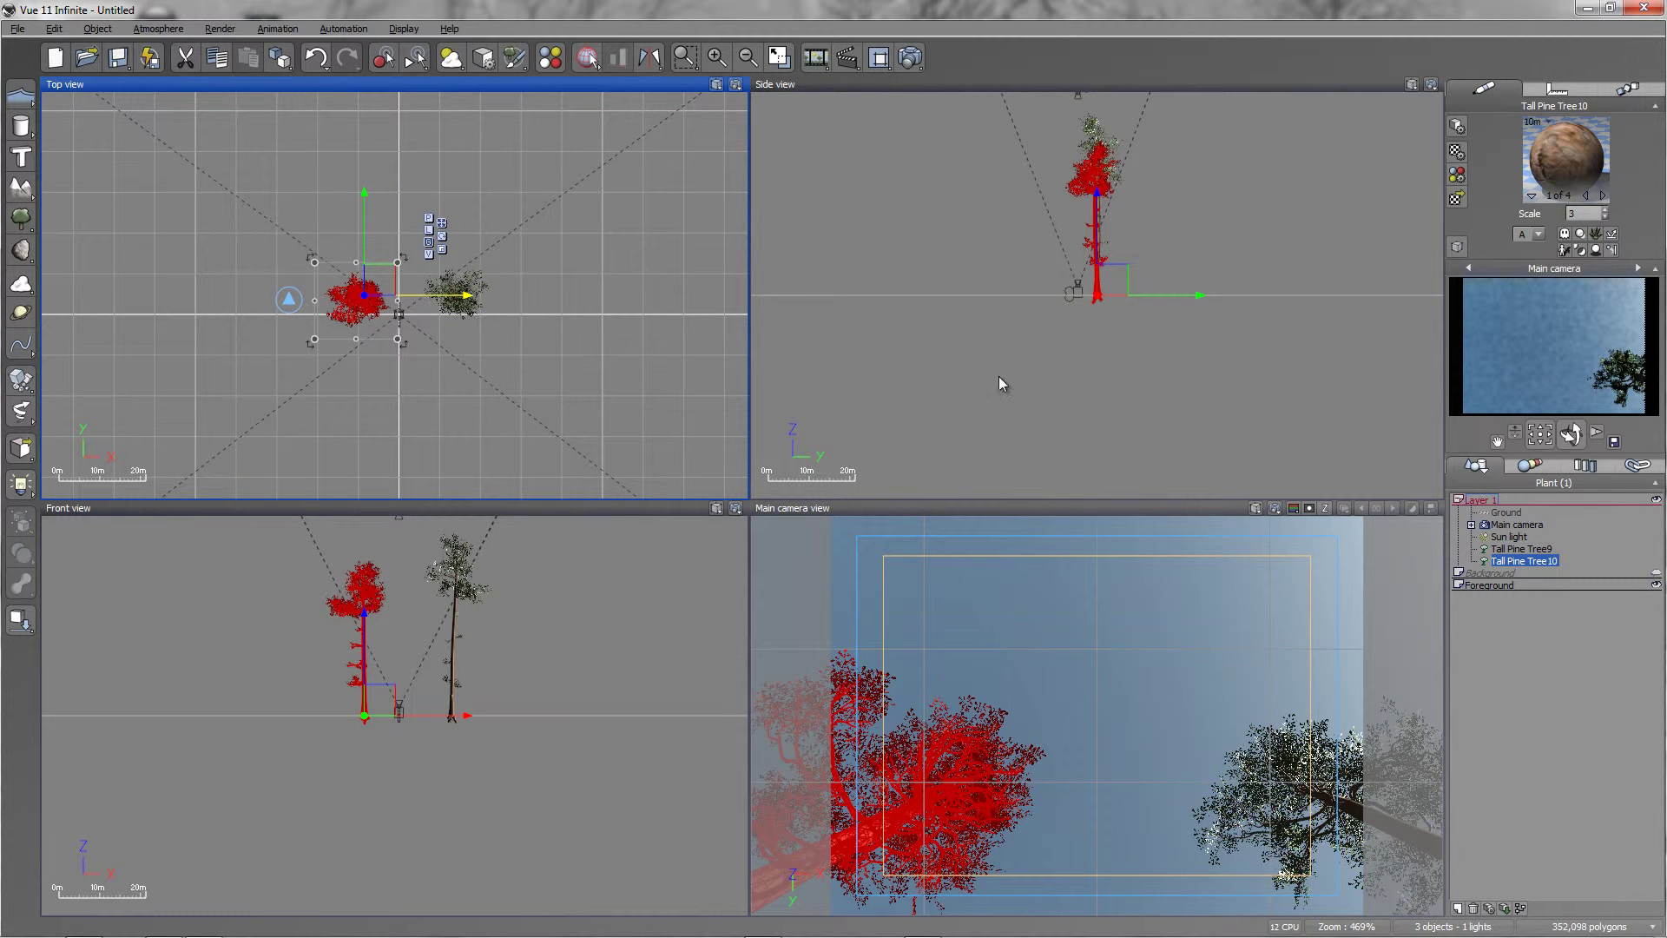
right_click(1495, 373)
click(1532, 423)
- Add a third Tall Pine Tree and move it along positive Y, between the first two pines at the lower edge of the camera frame
click(23, 220)
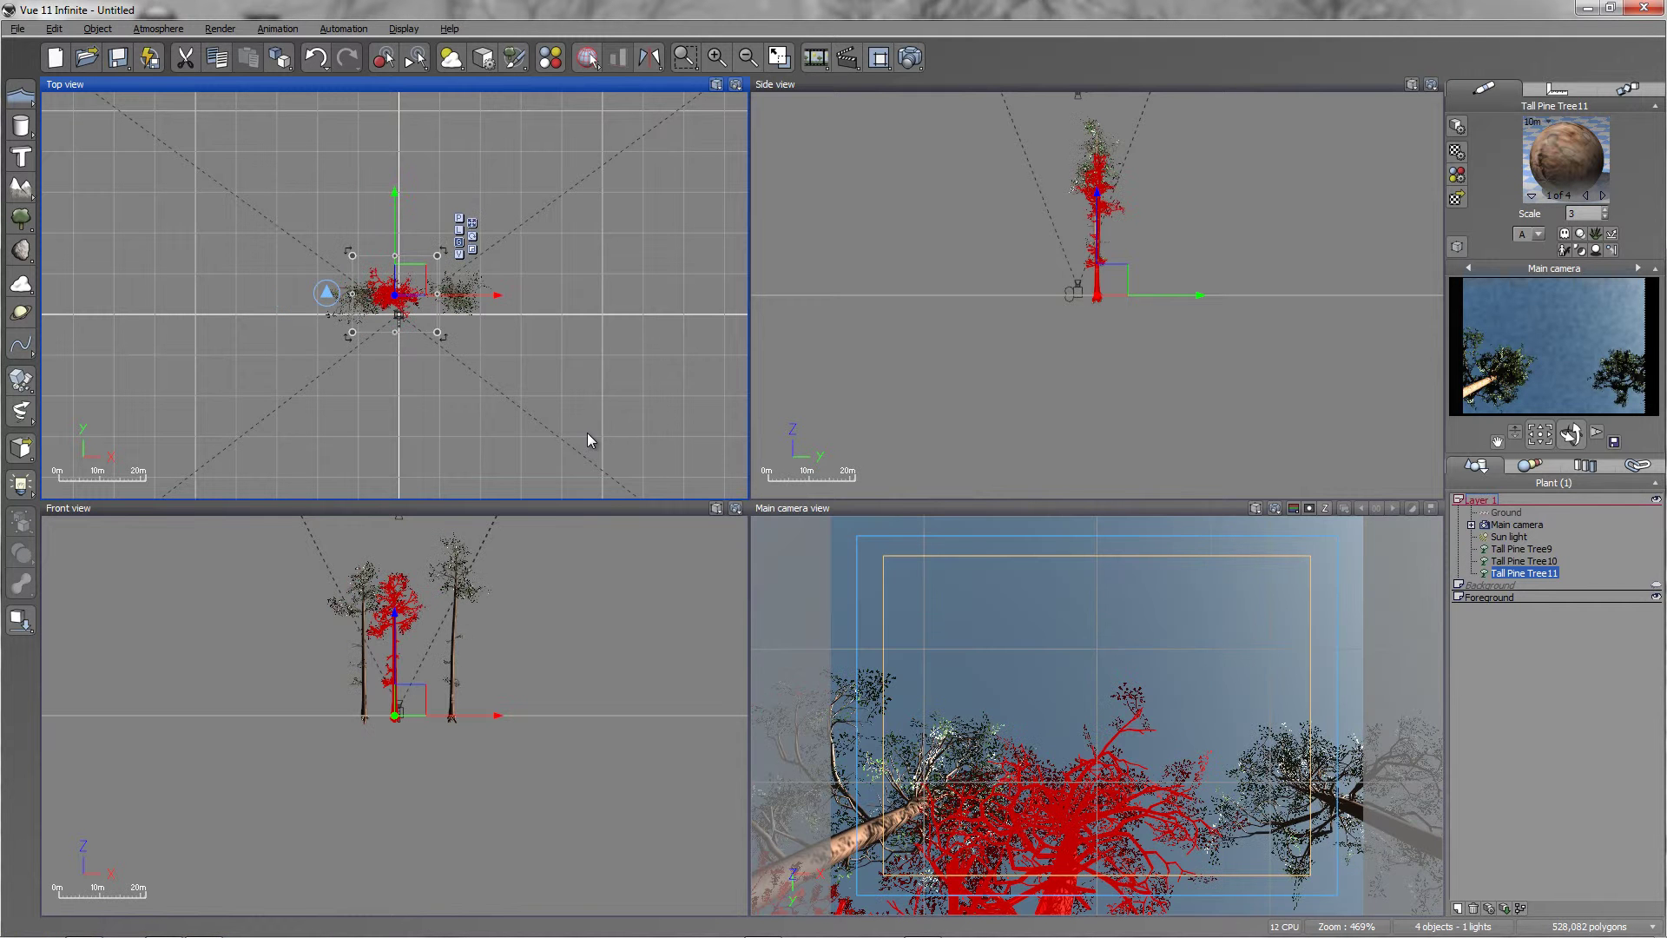
mouse_move(392, 221)
mouse_down()
mouse_move(400, 205)
mouse_move(404, 224)
mouse_up()
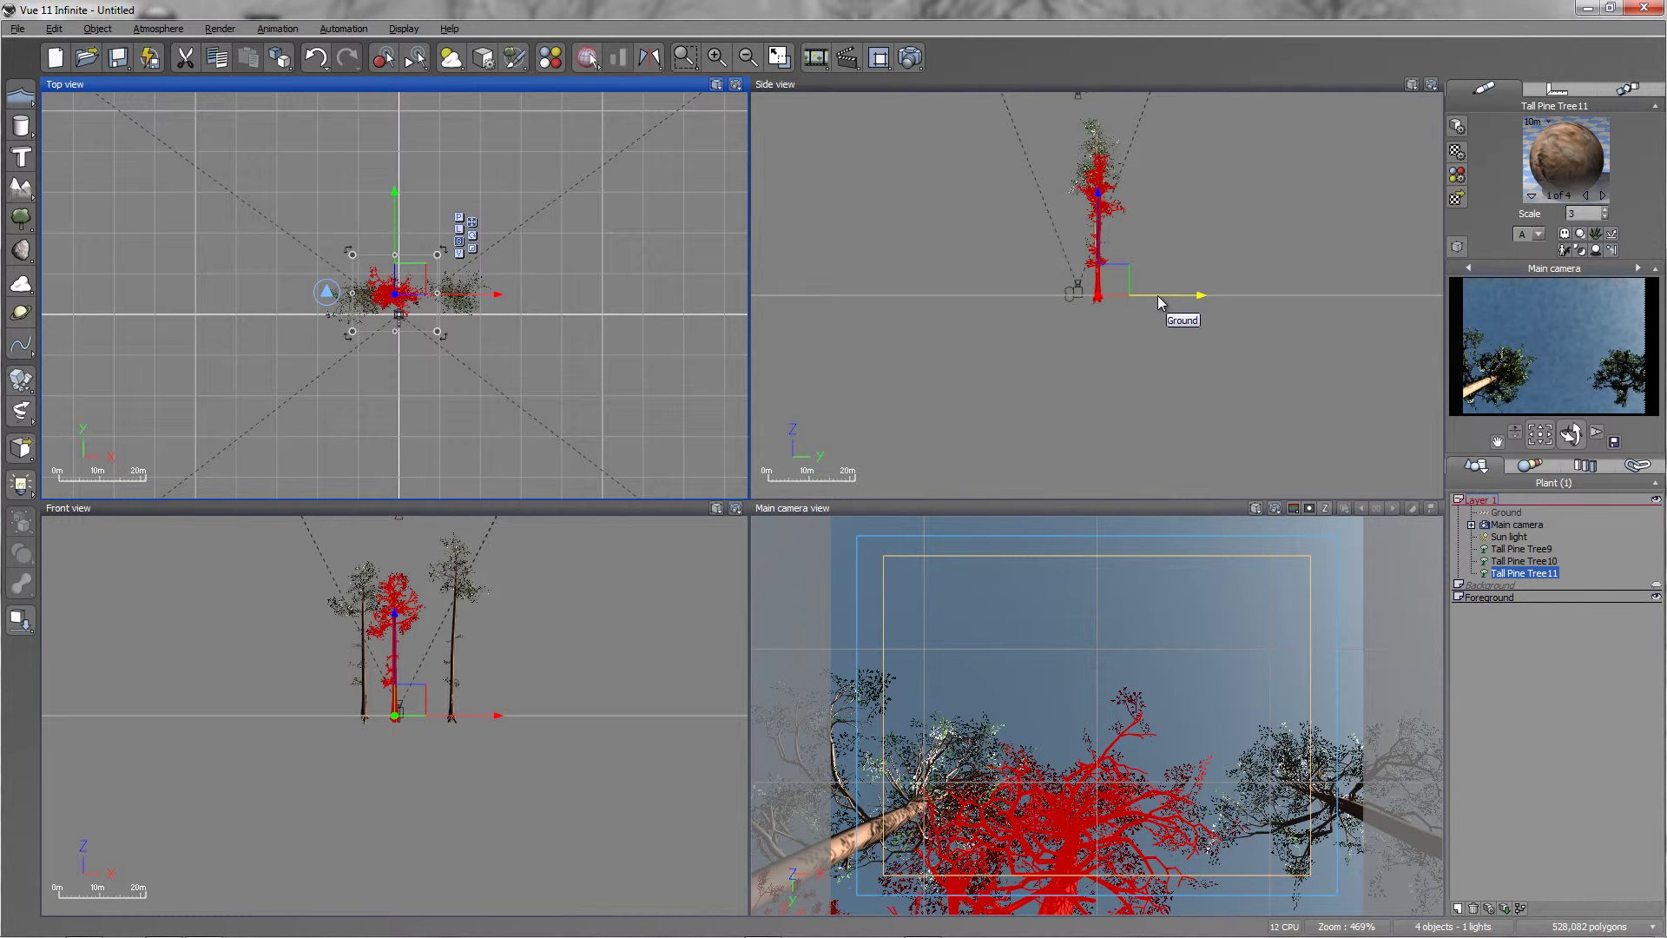
drag(1156, 294, 1172, 305)
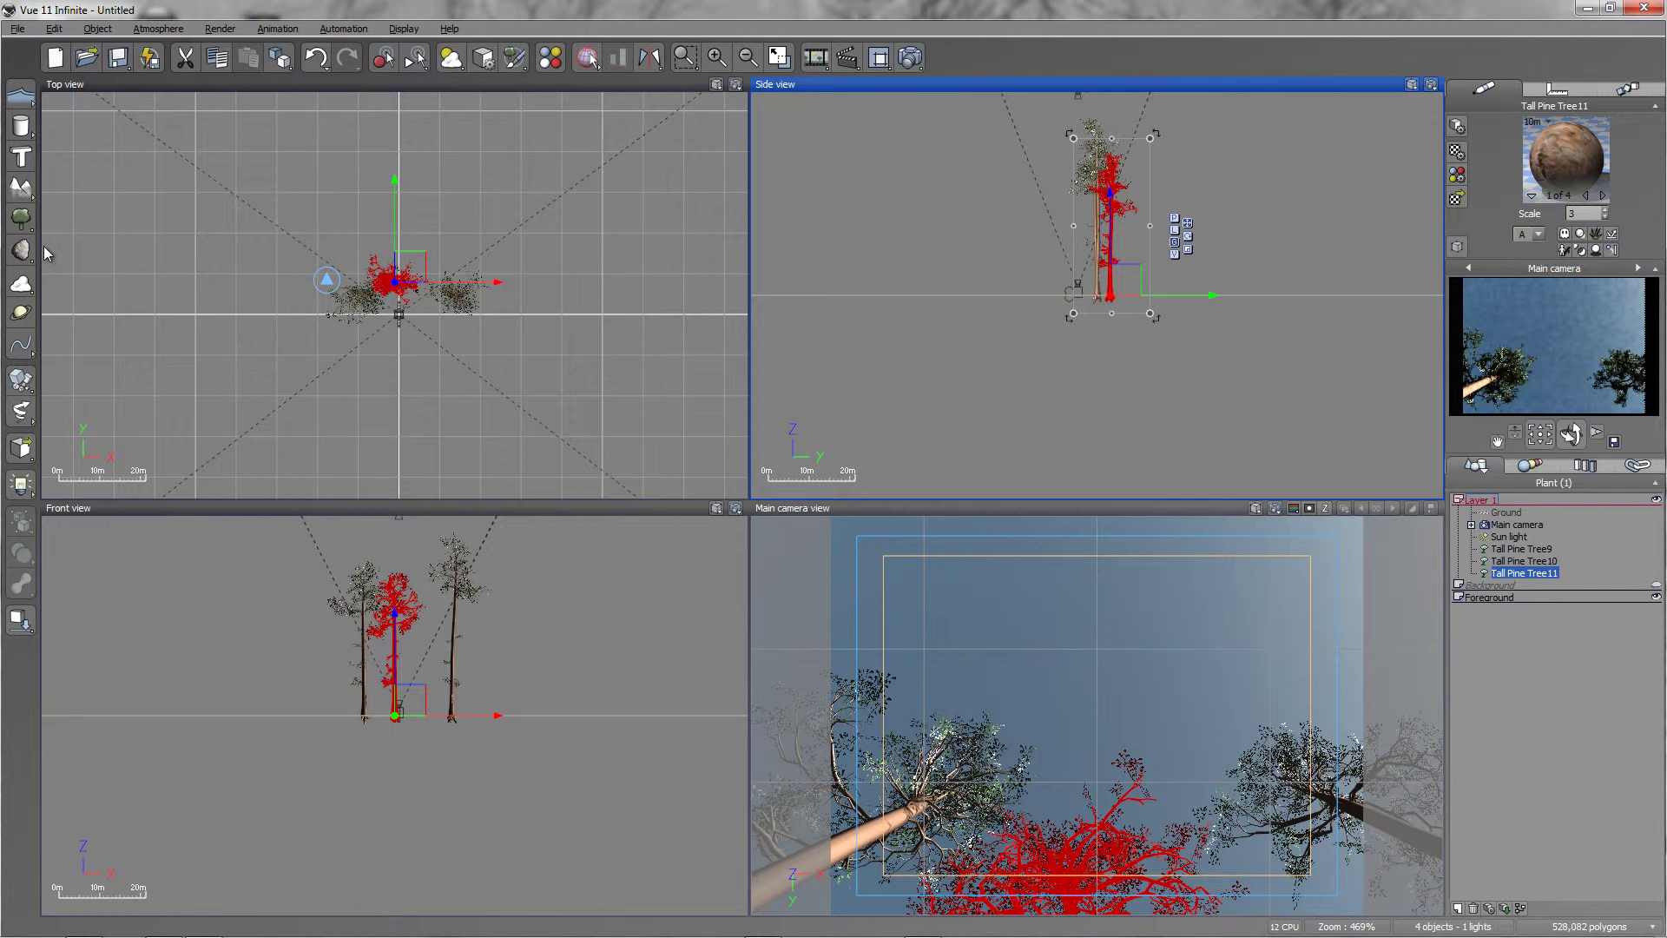
- Add a fourth Tall Pine Tree across the camera along negative Y and nudge it along X to frame the upper edge of the camera view
click(24, 224)
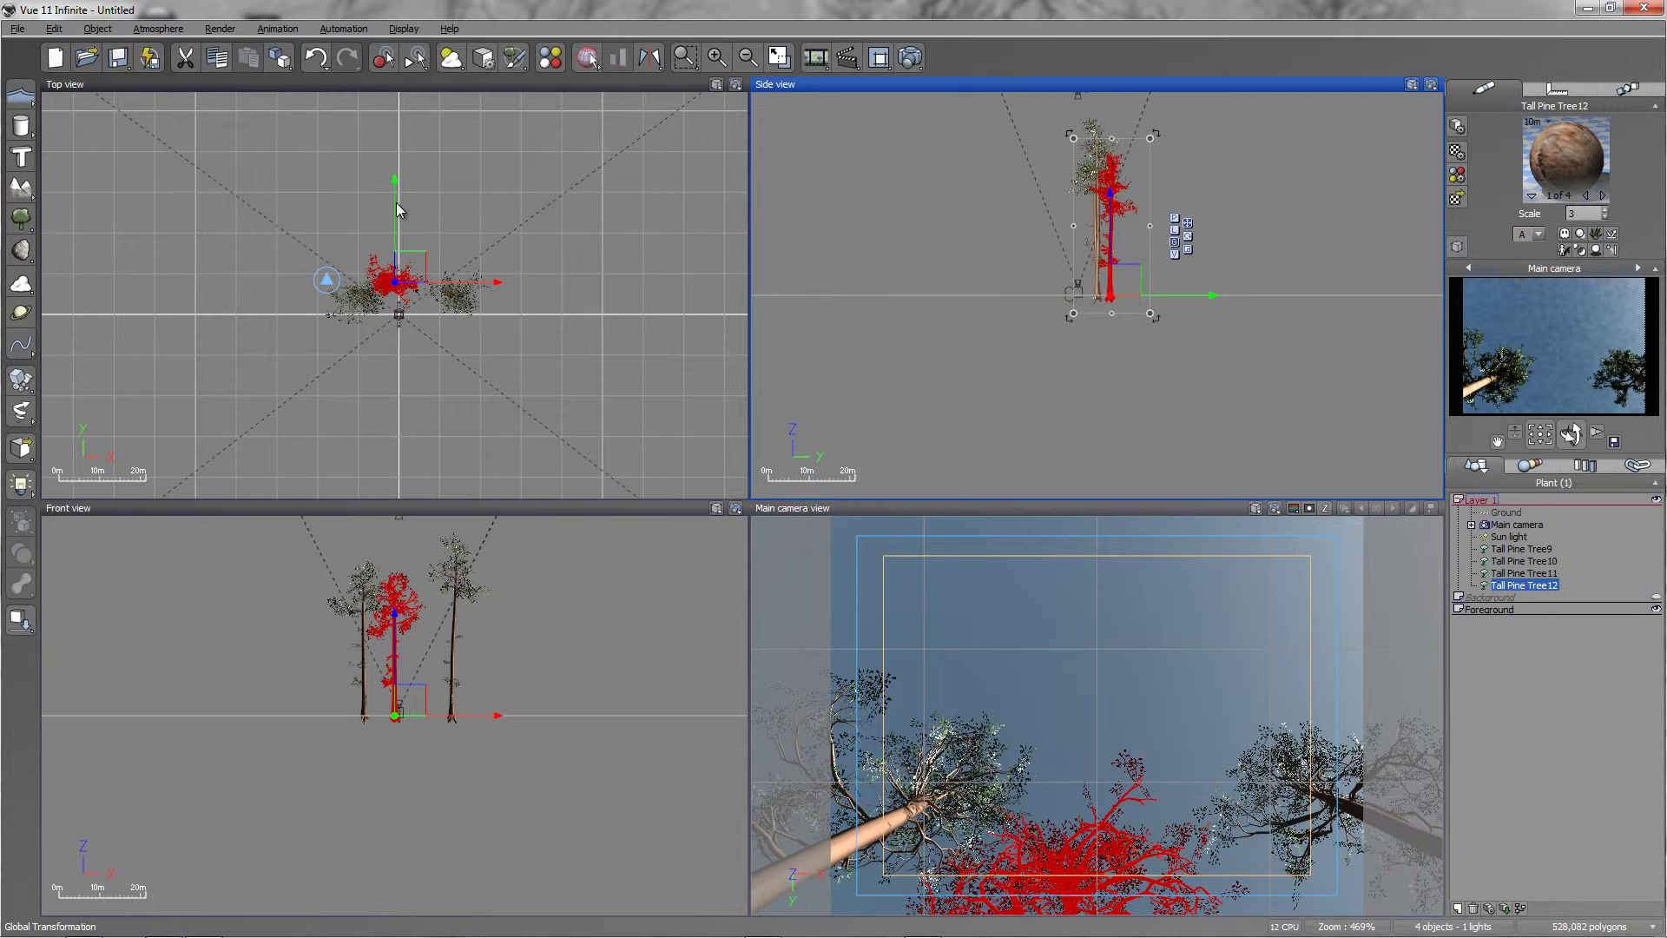
drag(396, 210, 404, 271)
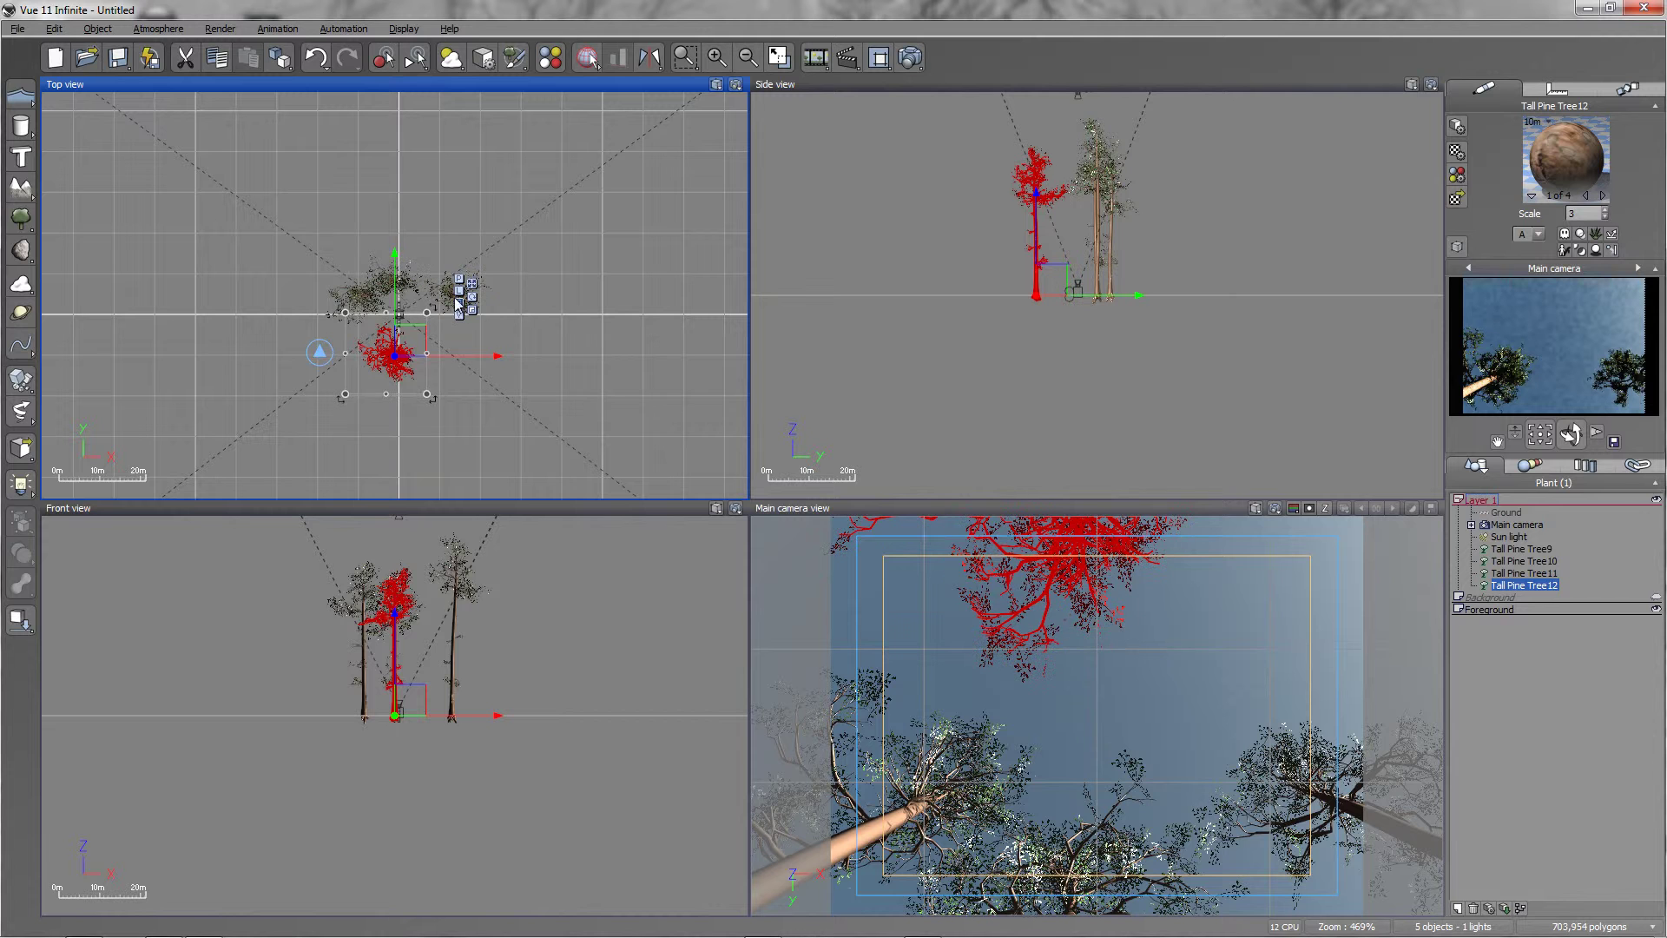
drag(480, 357, 490, 357)
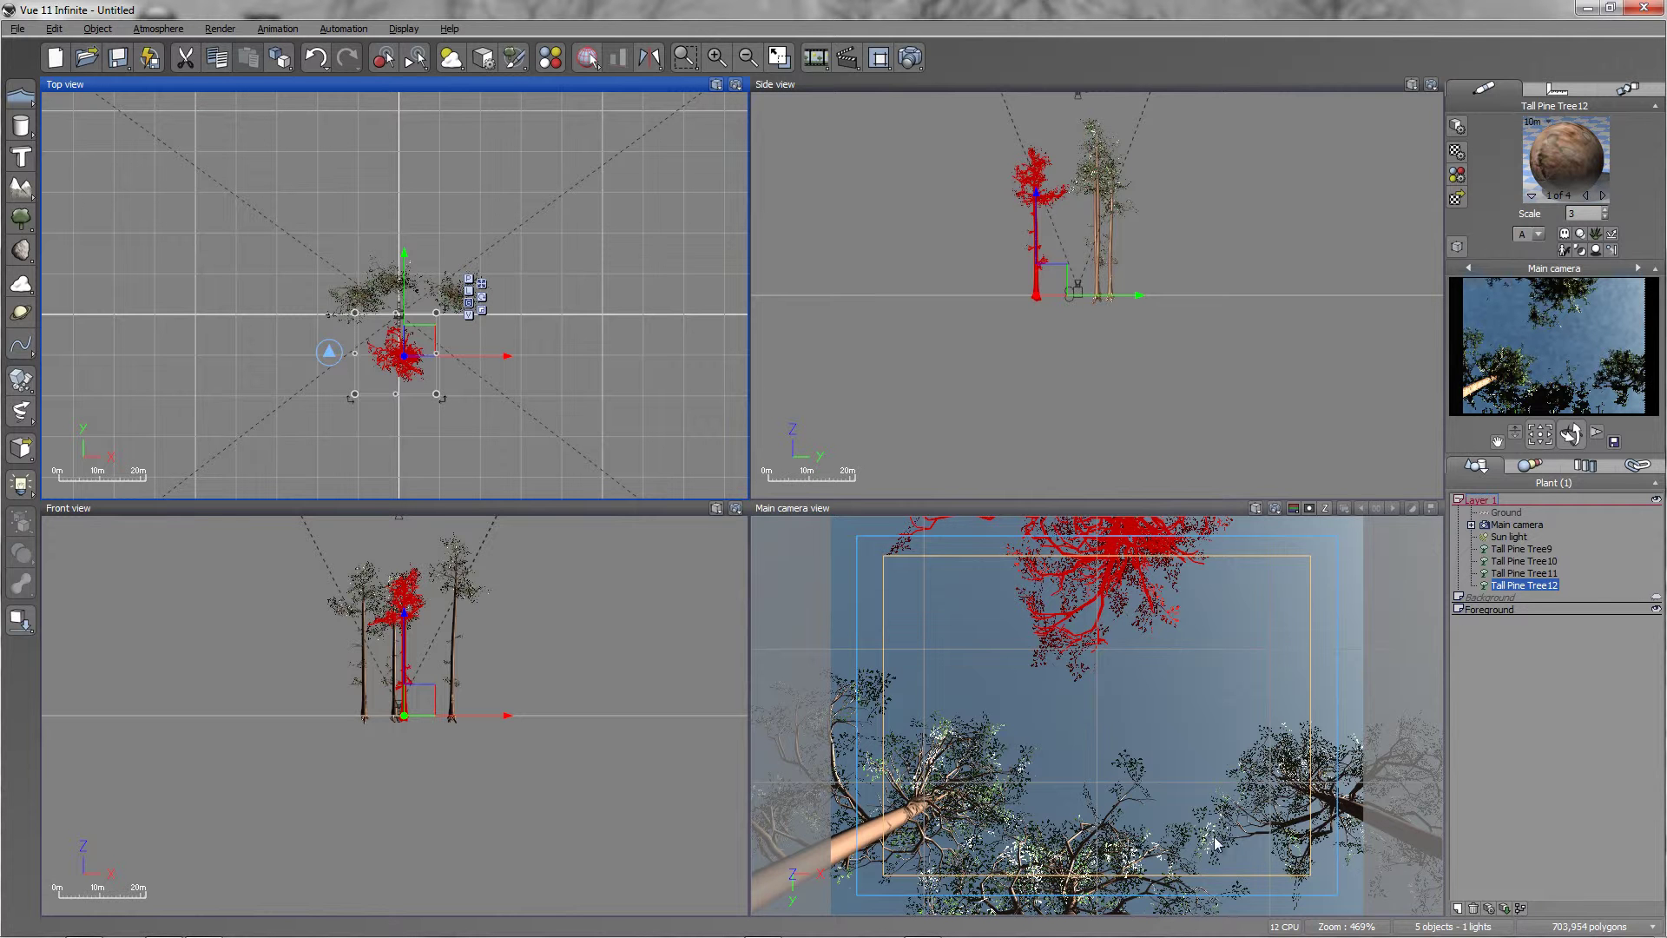
- Add a Large European Ash - Summer Sparse Foliage and position it in X and Y to fill the lower-right corner of the camera frame
click(21, 217)
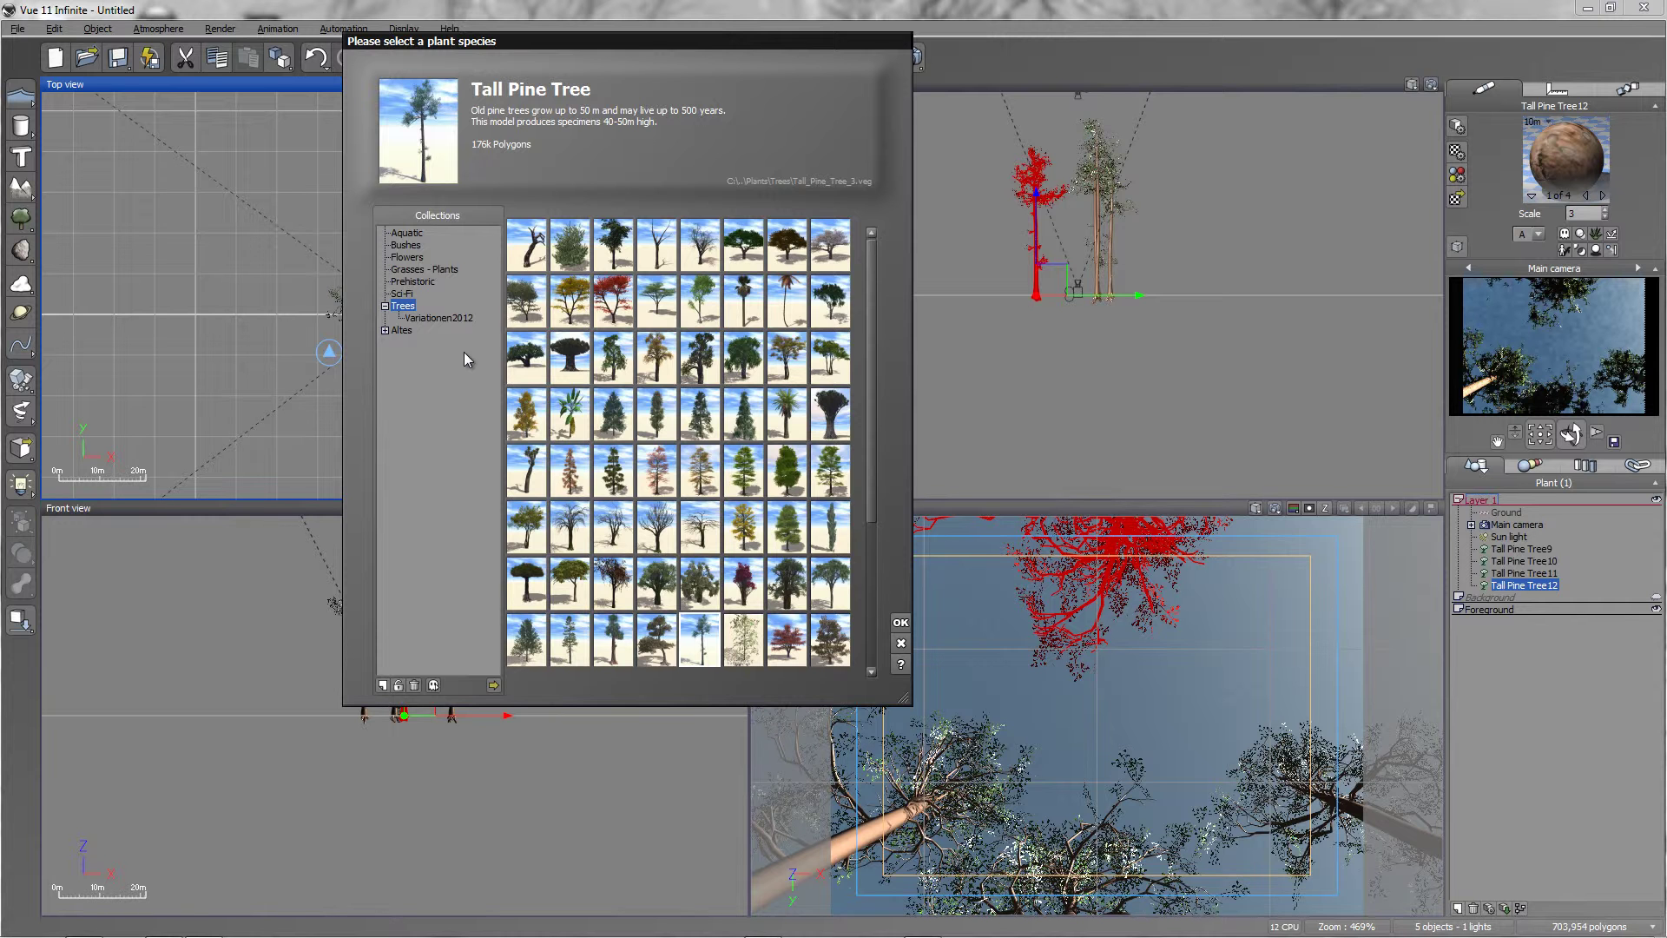
click(830, 470)
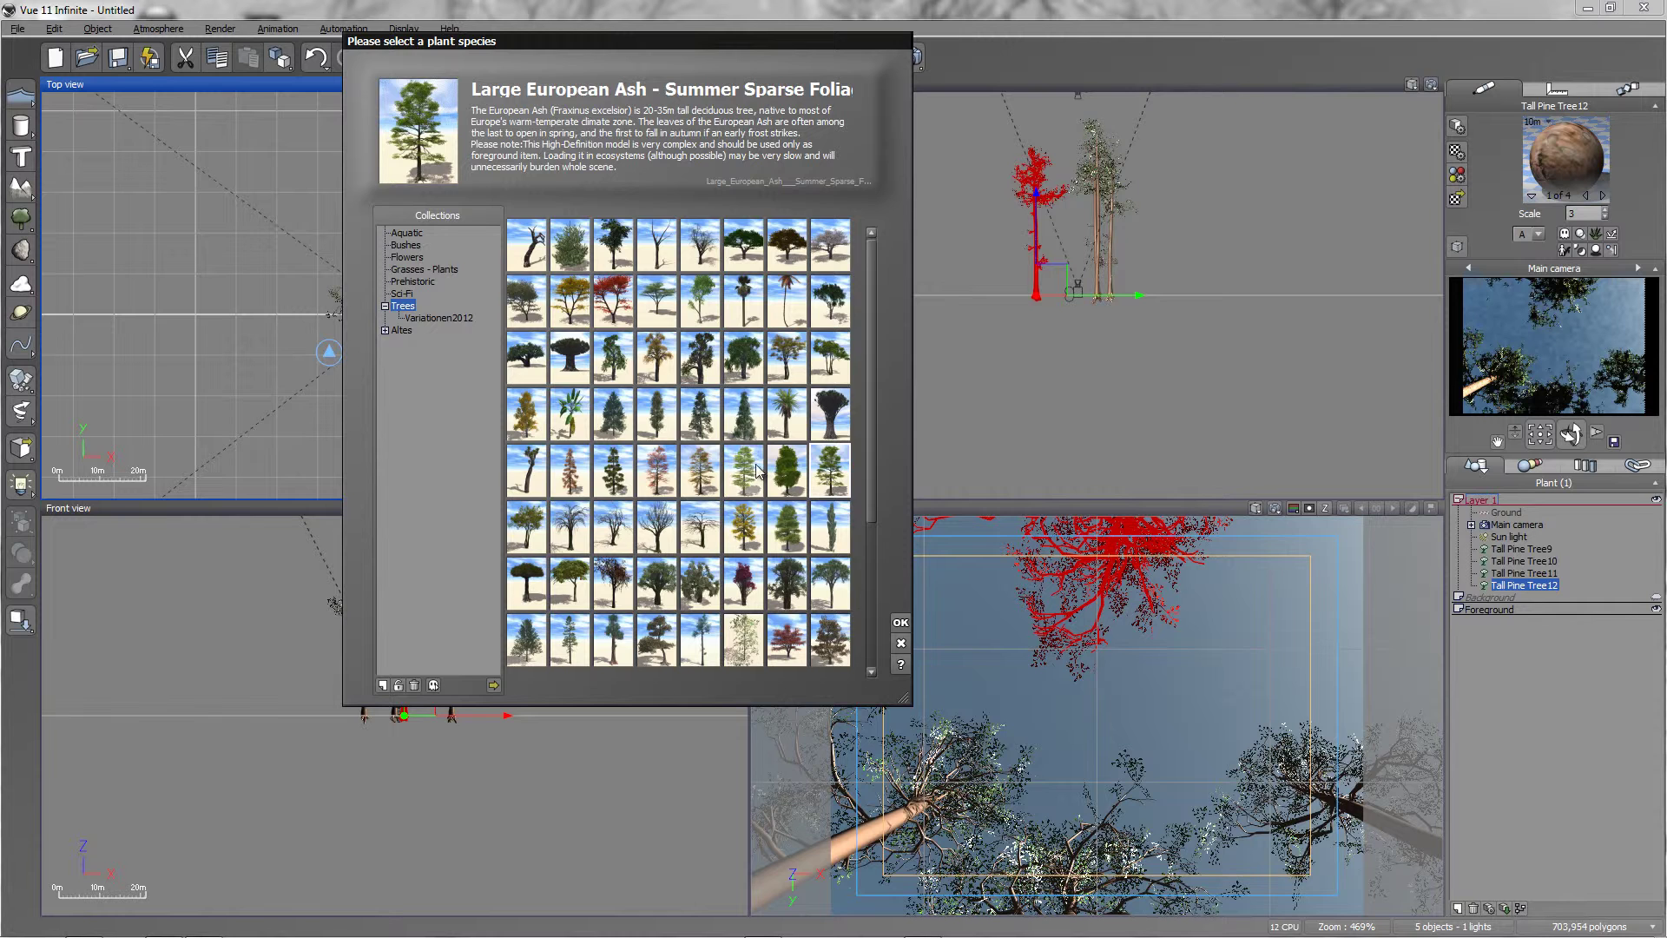
click(900, 622)
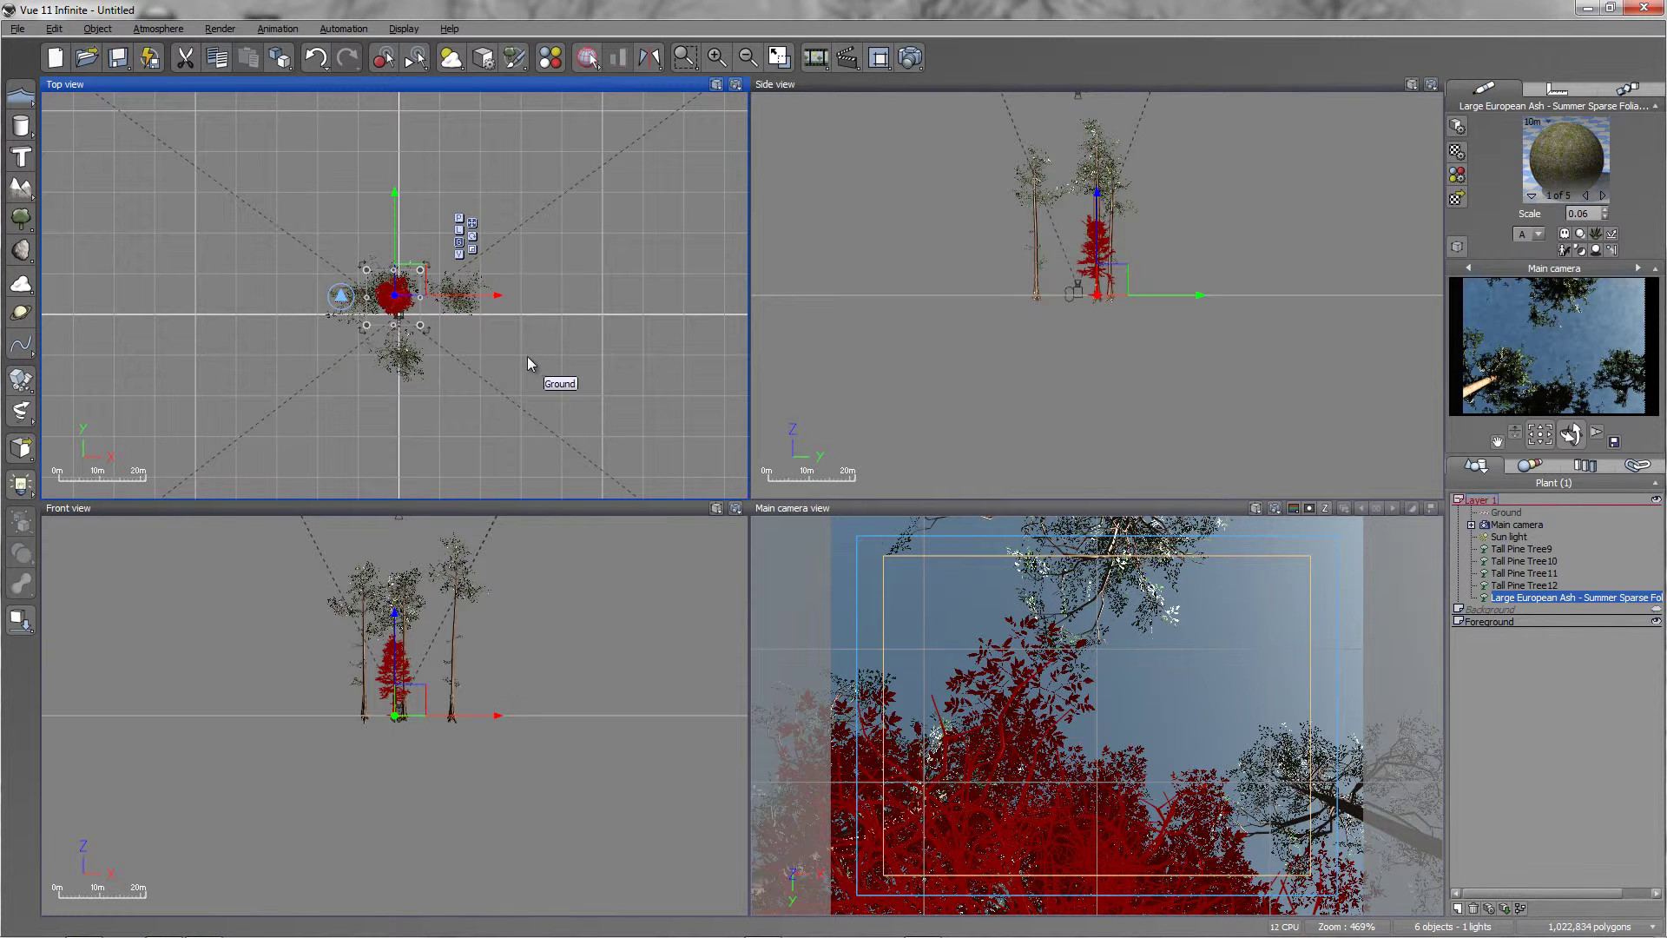
drag(470, 298, 484, 301)
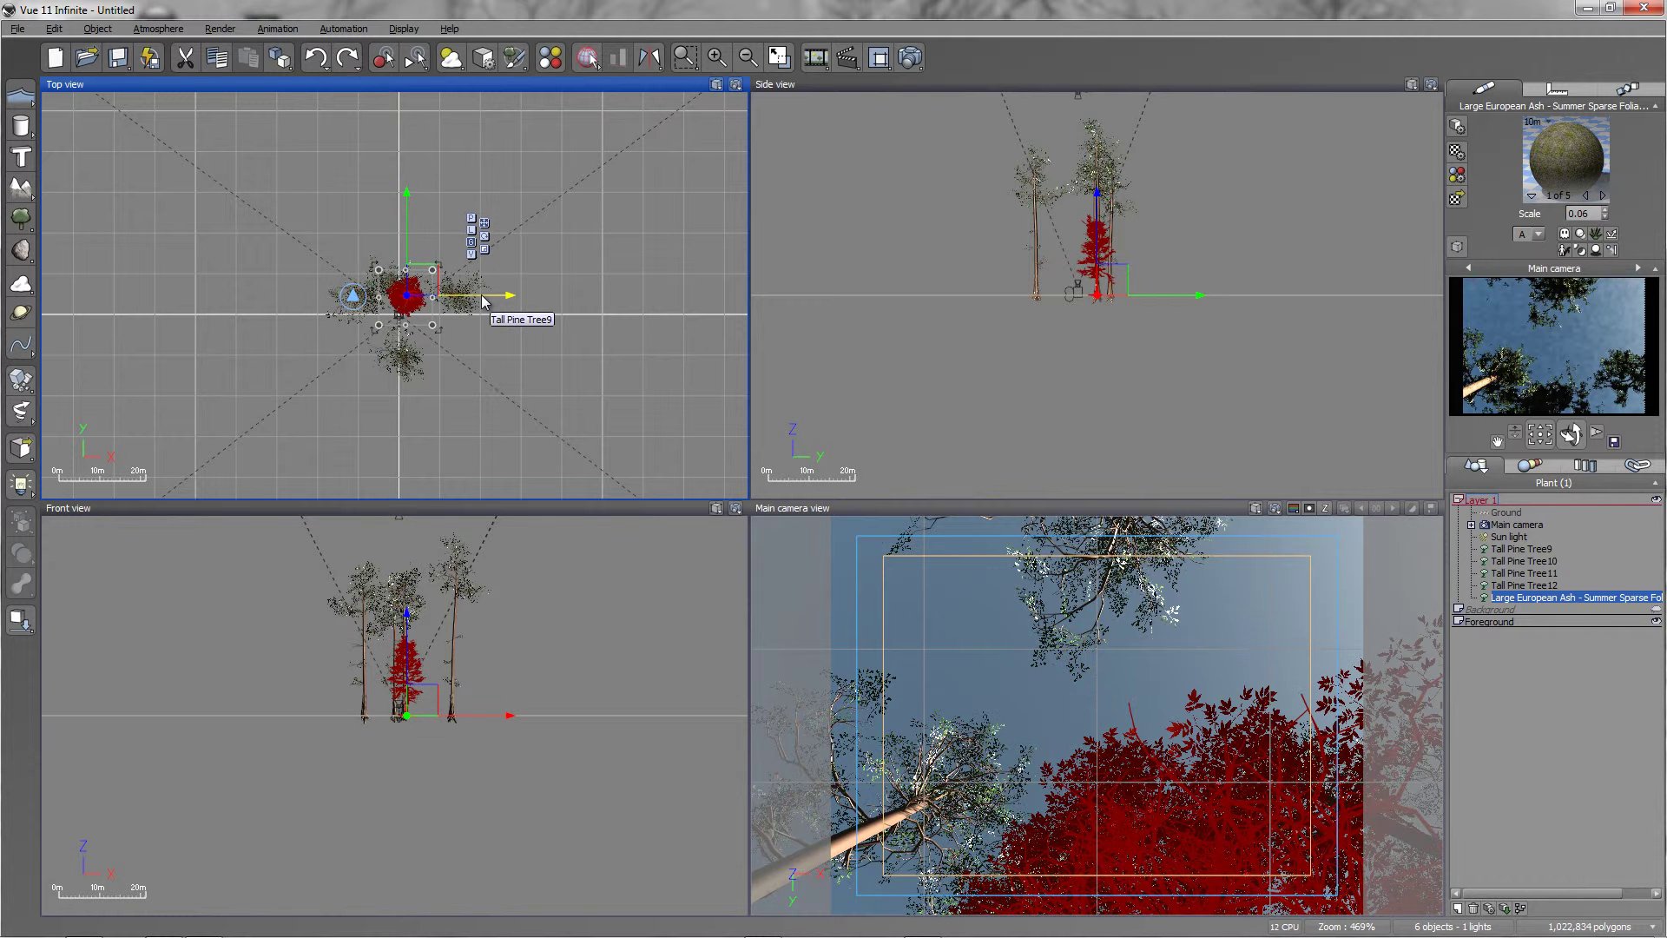
drag(407, 226, 413, 207)
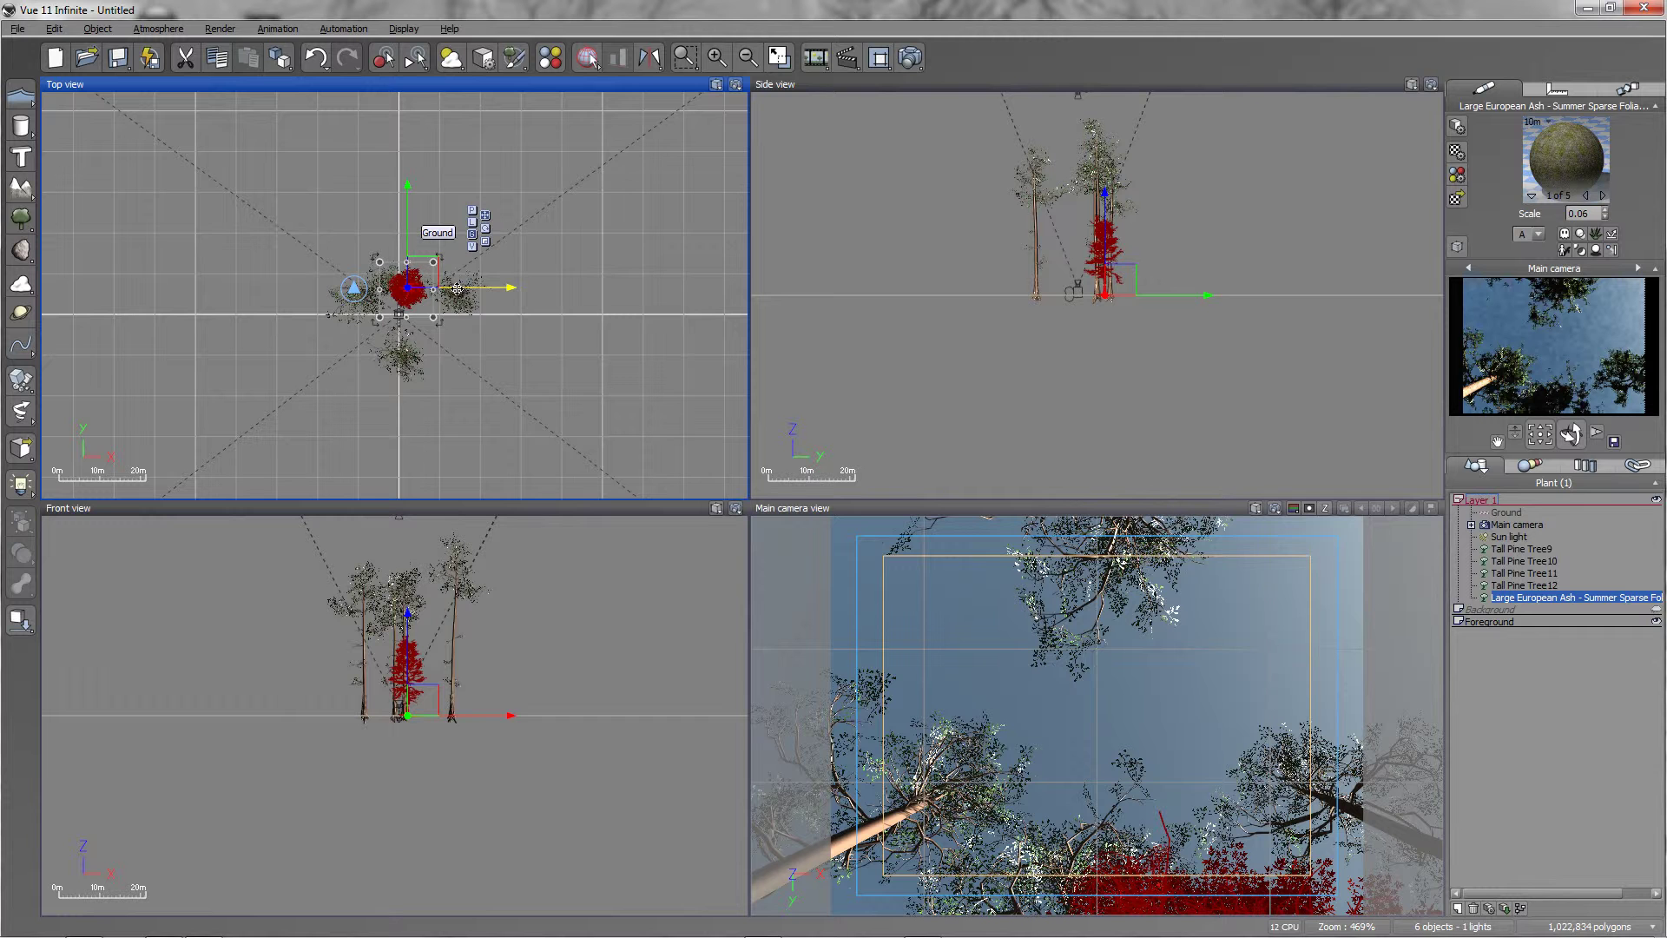
drag(463, 288, 476, 293)
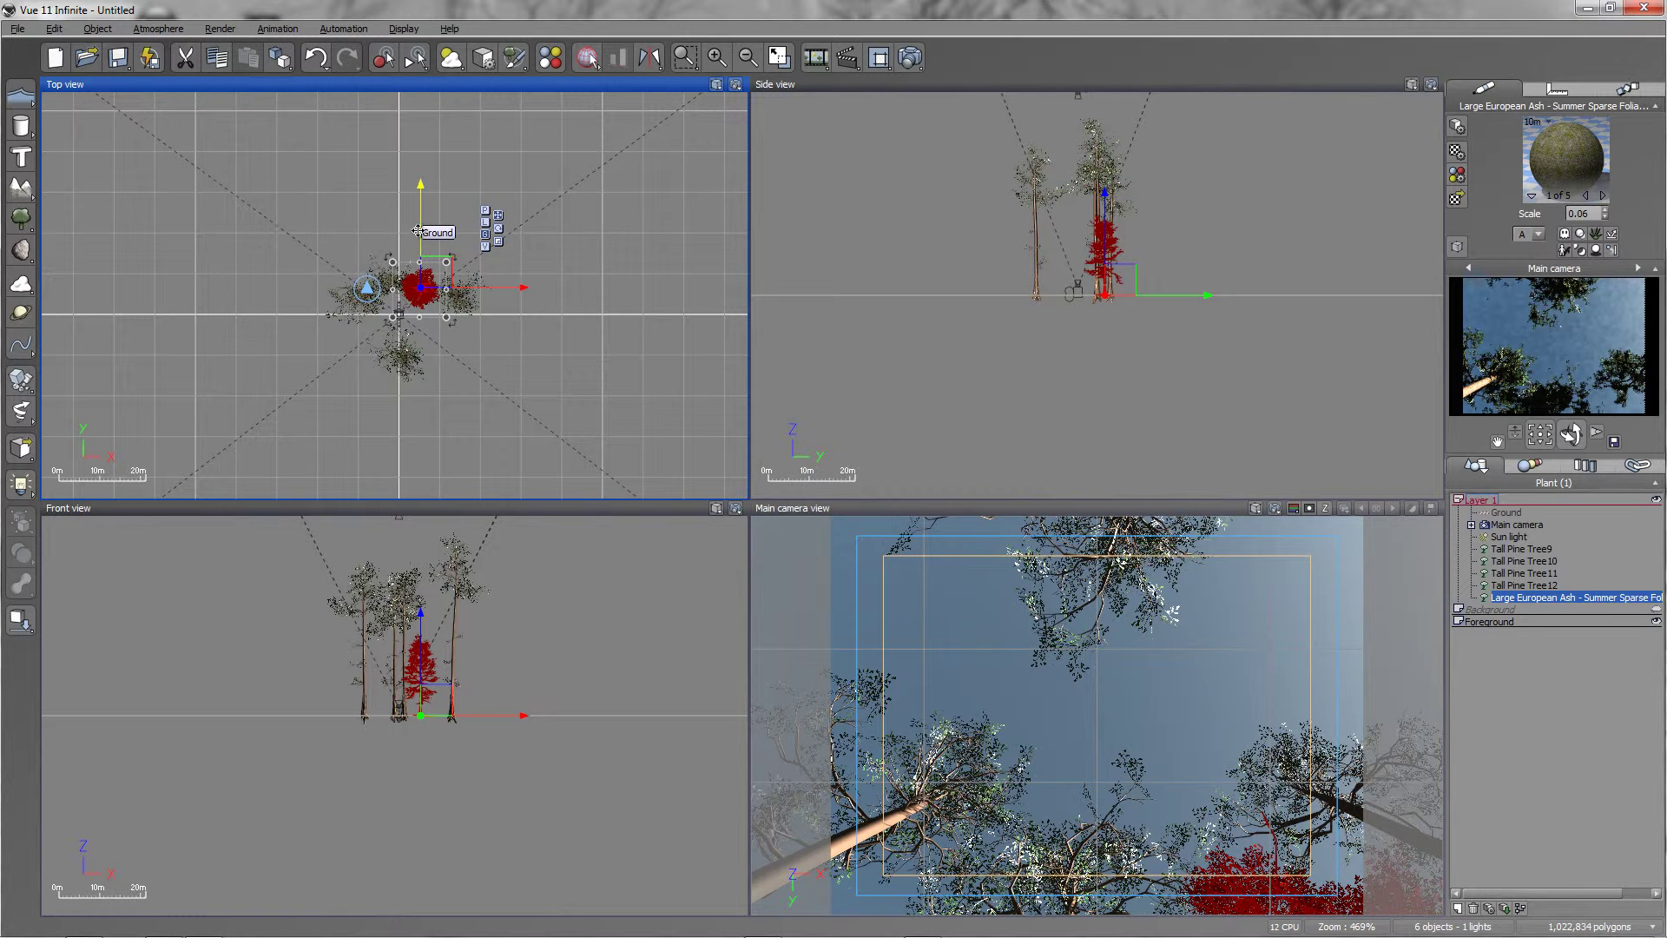
drag(421, 236, 423, 241)
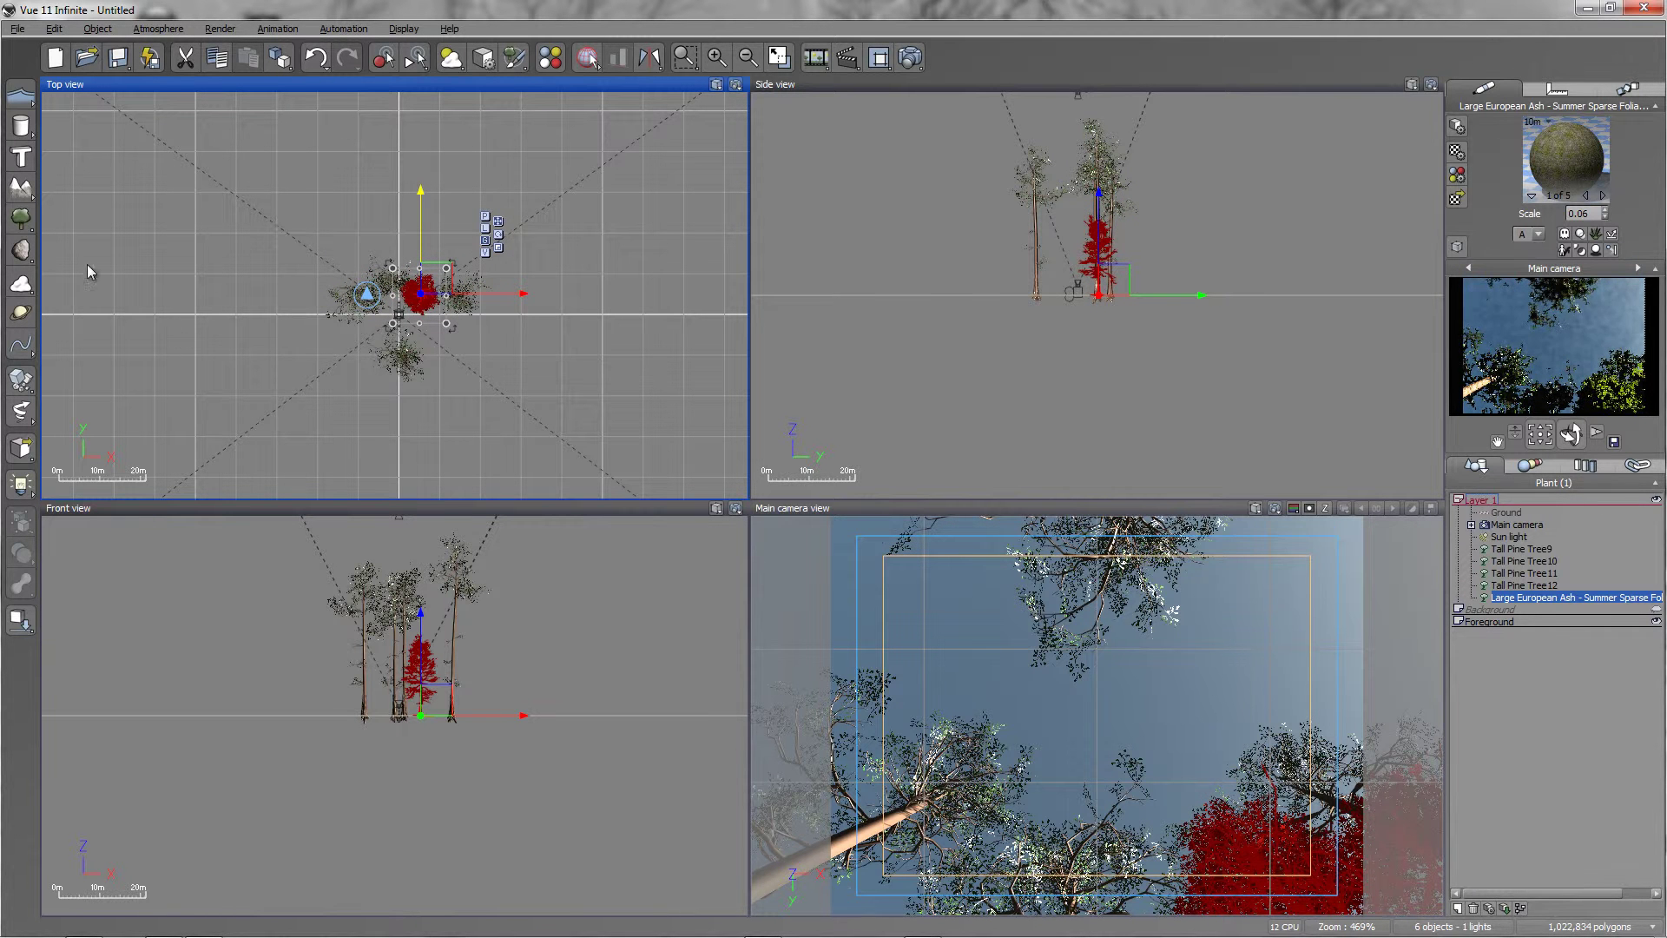
- Add a second Large European Ash, position it in the upper-left corner of the camera frame, and refresh the camera preview
click(21, 218)
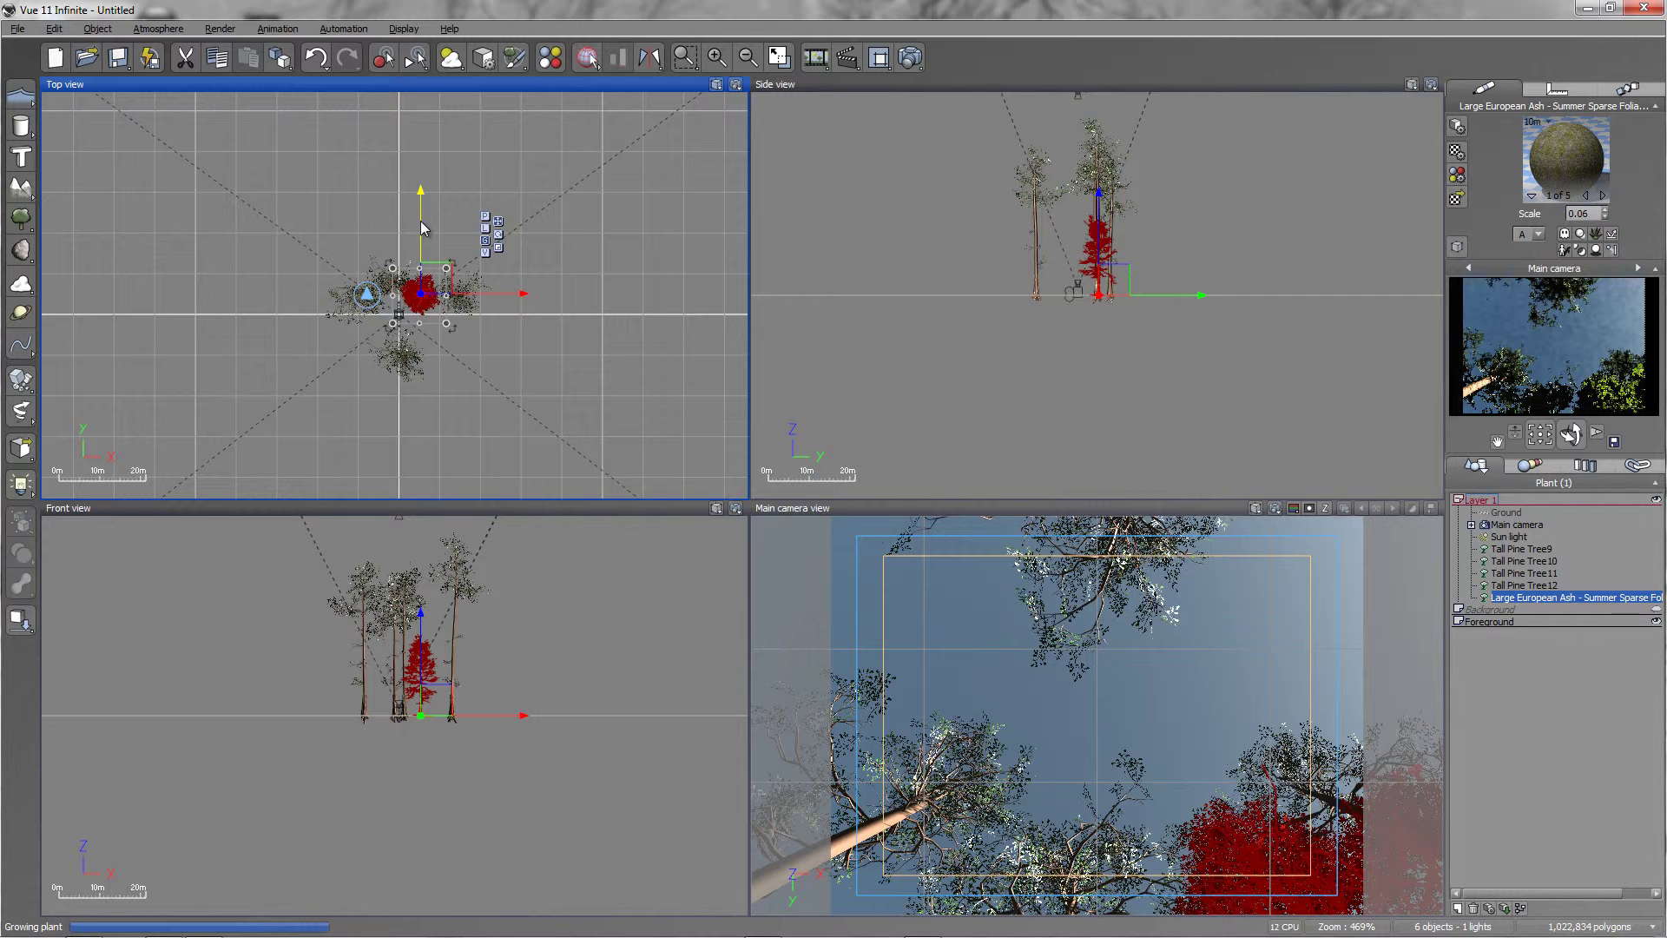
drag(394, 212, 391, 255)
drag(432, 346, 435, 338)
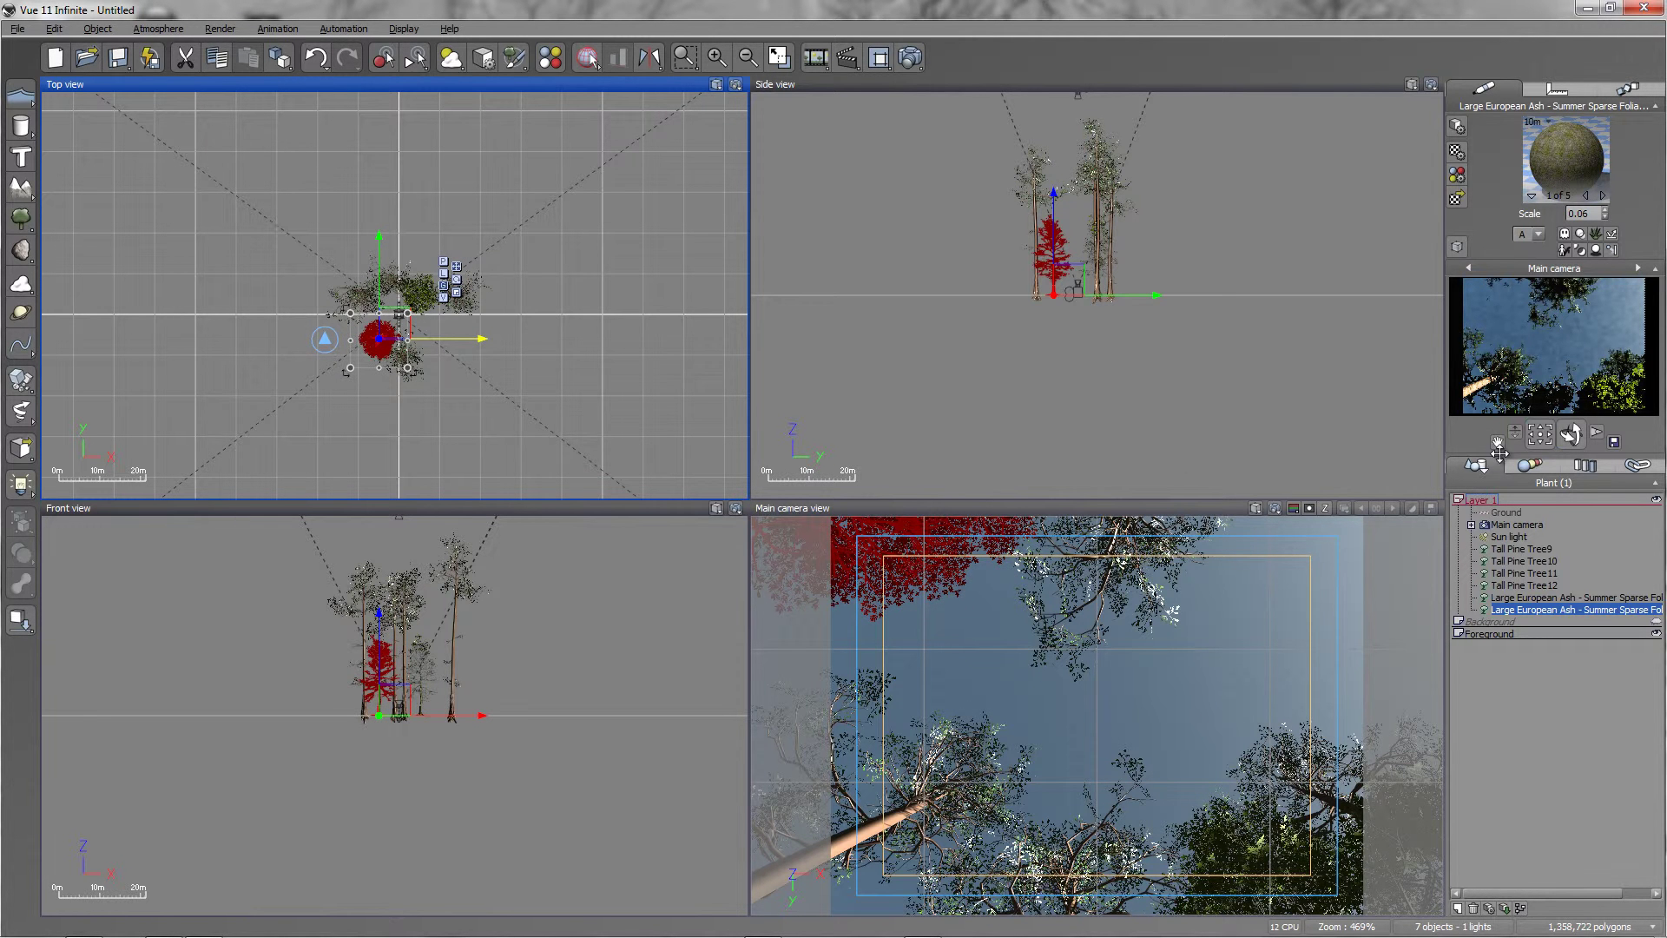
right_click(1542, 337)
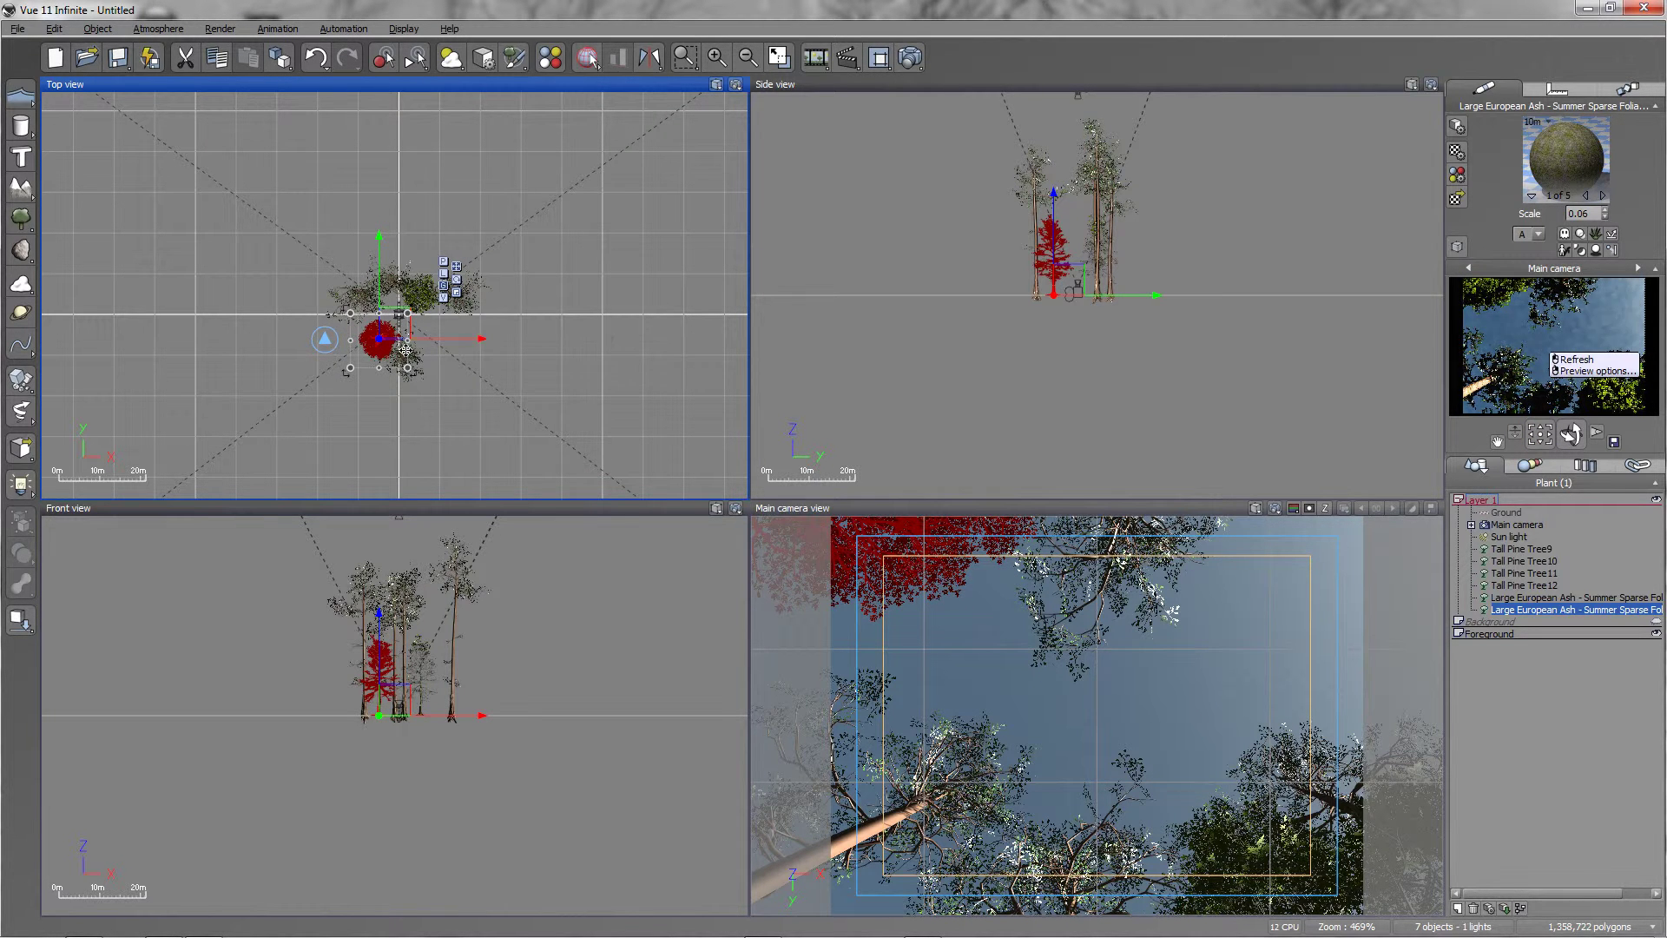
- Add a Blue Spruce from the Trees collection and move it to the negative-Y side of the camera, beside the fourth pine
click(21, 217)
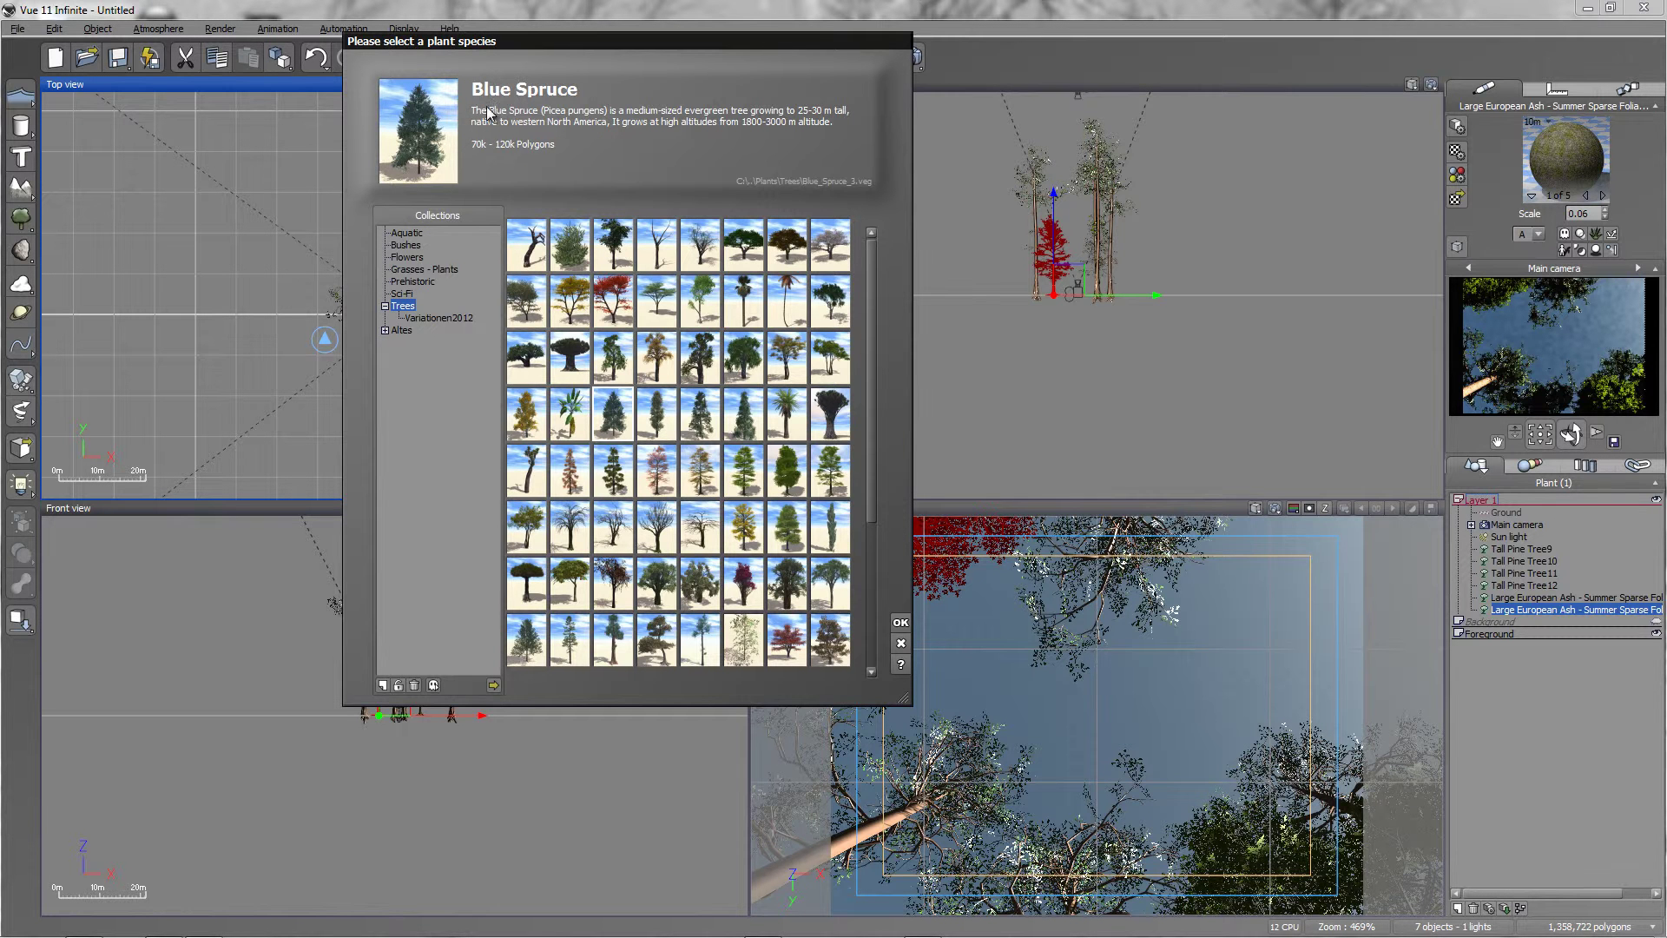
click(901, 622)
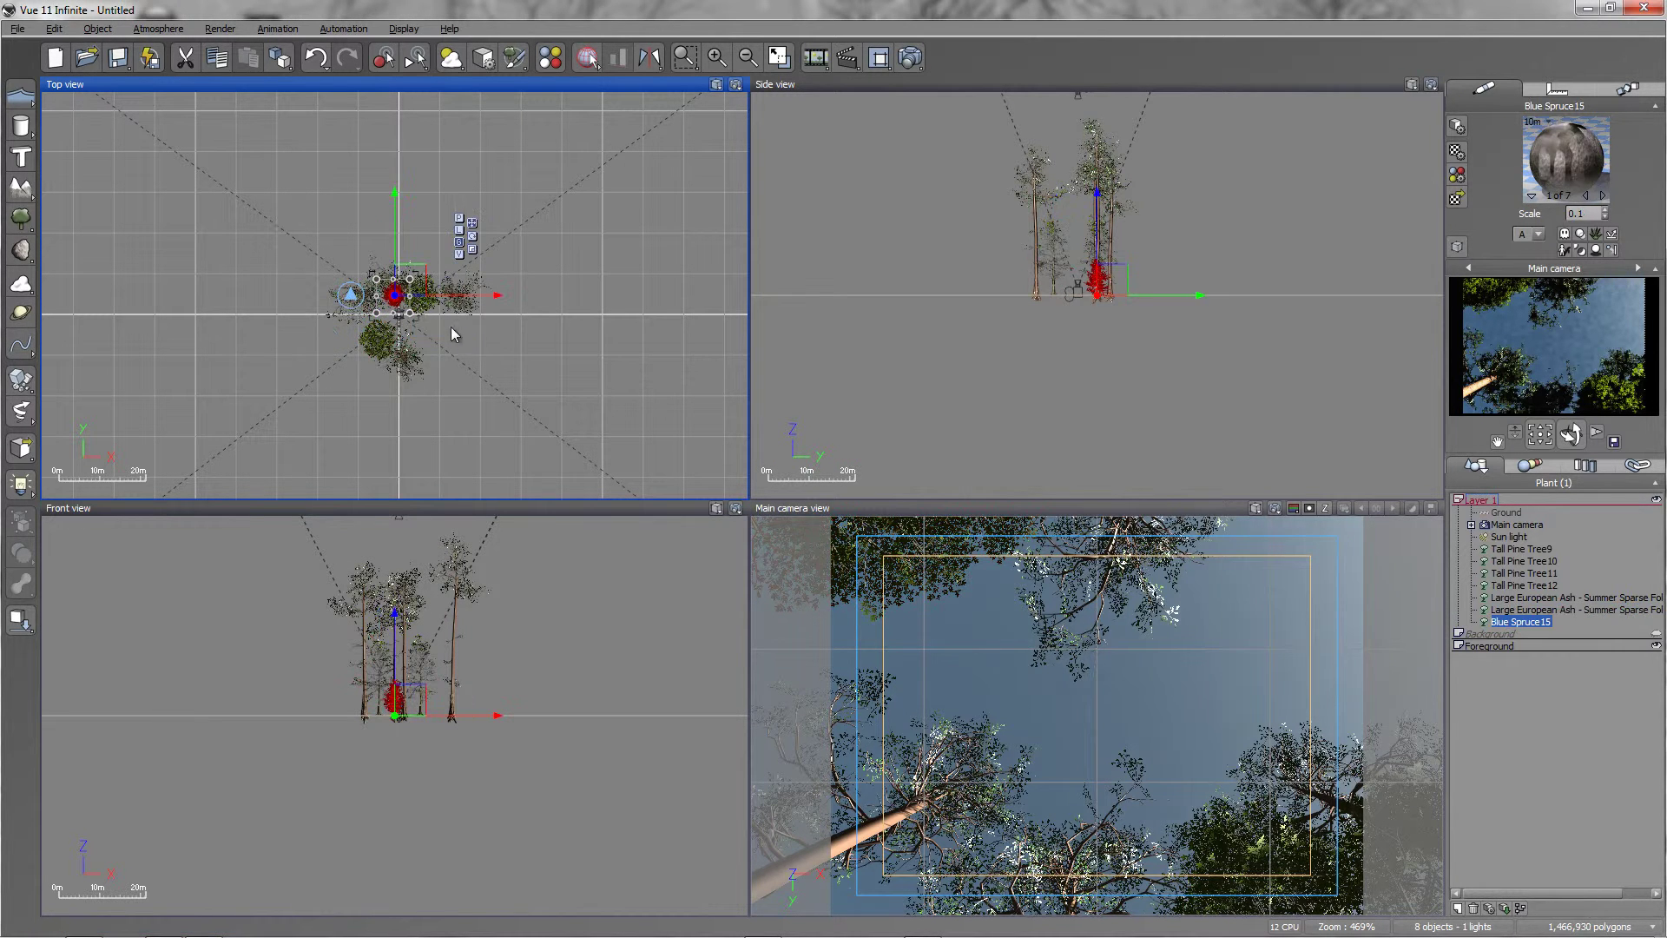
drag(453, 297, 494, 309)
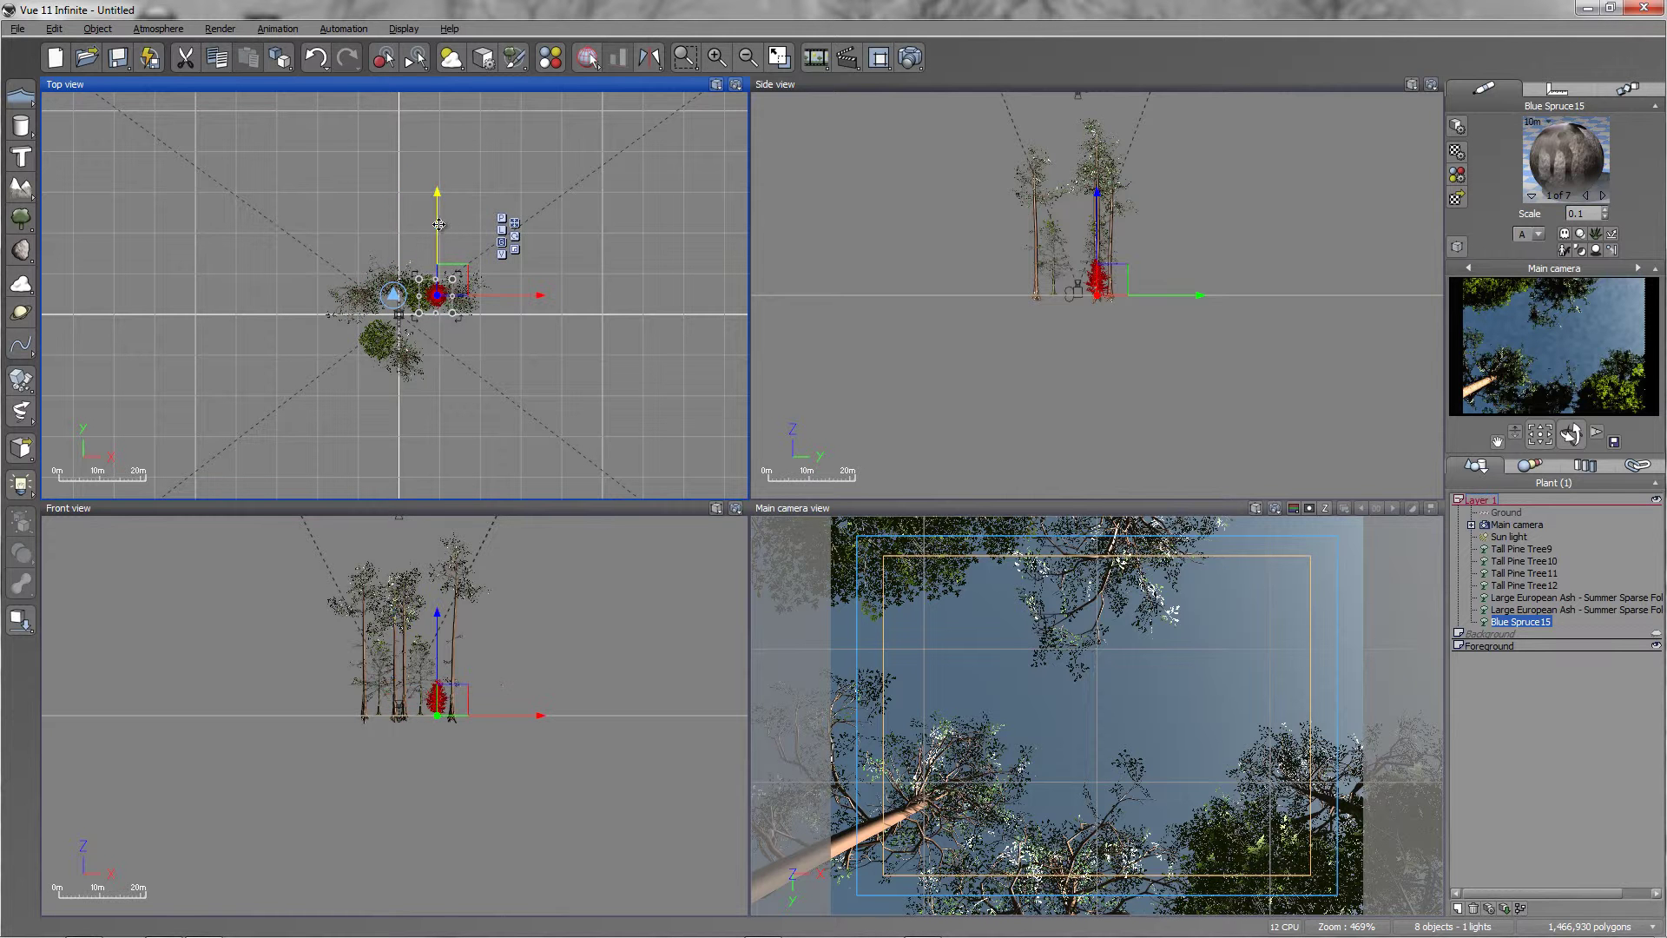
drag(438, 256, 438, 291)
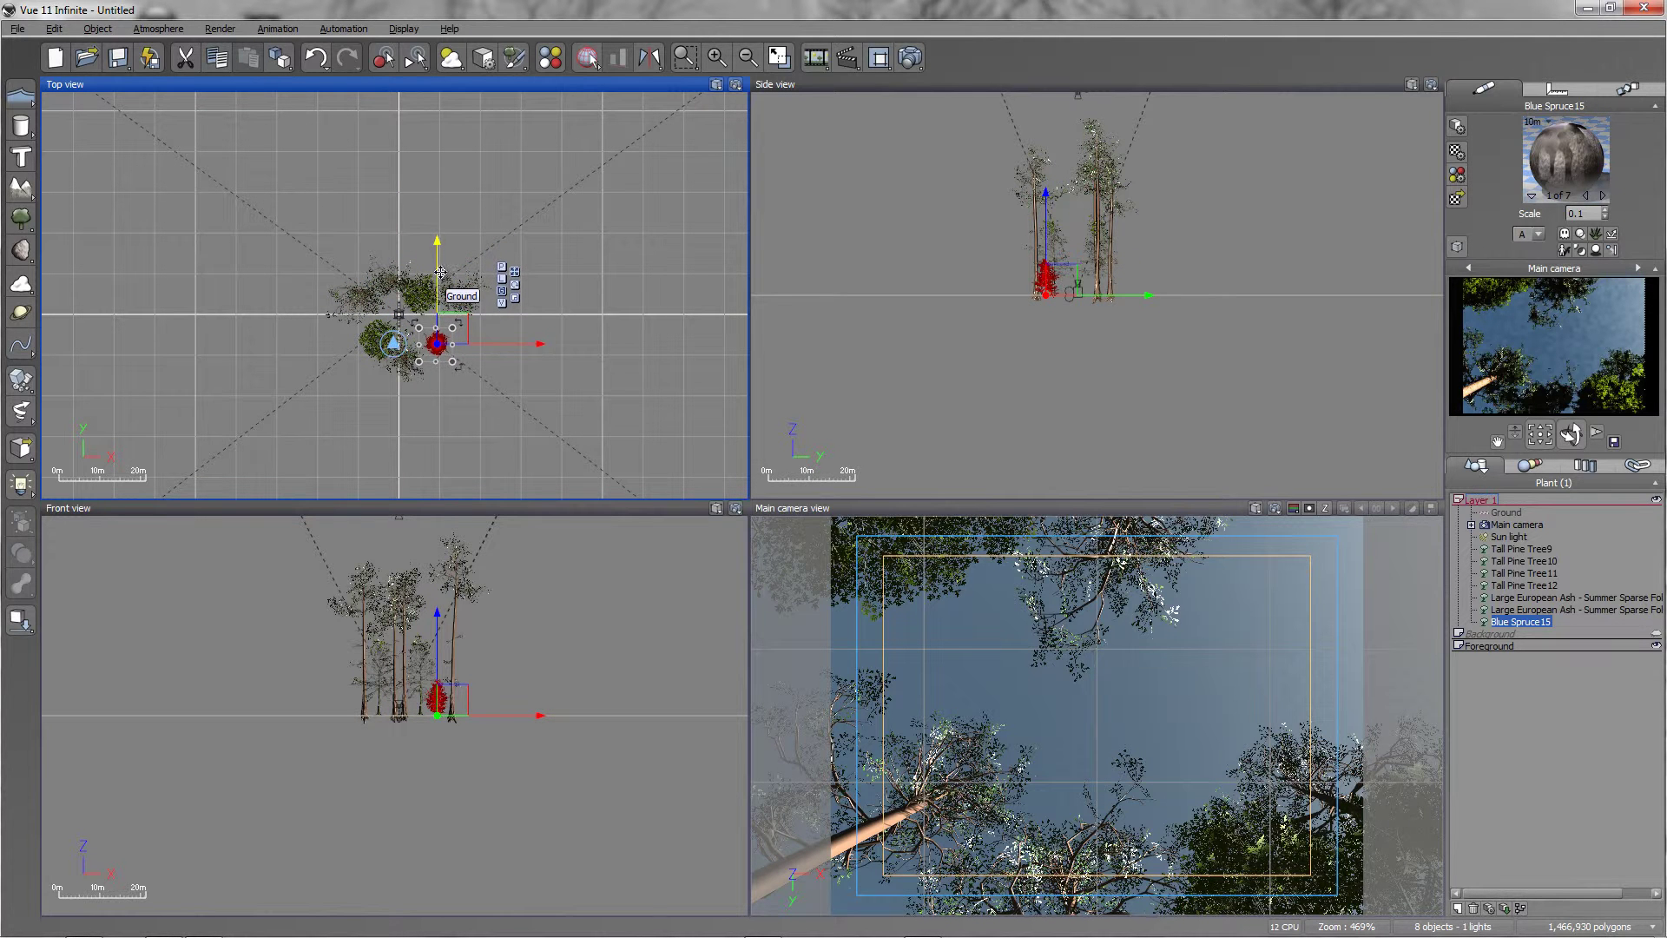
mouse_move(1135, 295)
mouse_down()
mouse_move(1163, 300)
mouse_move(1143, 301)
mouse_up()
drag(497, 337, 462, 332)
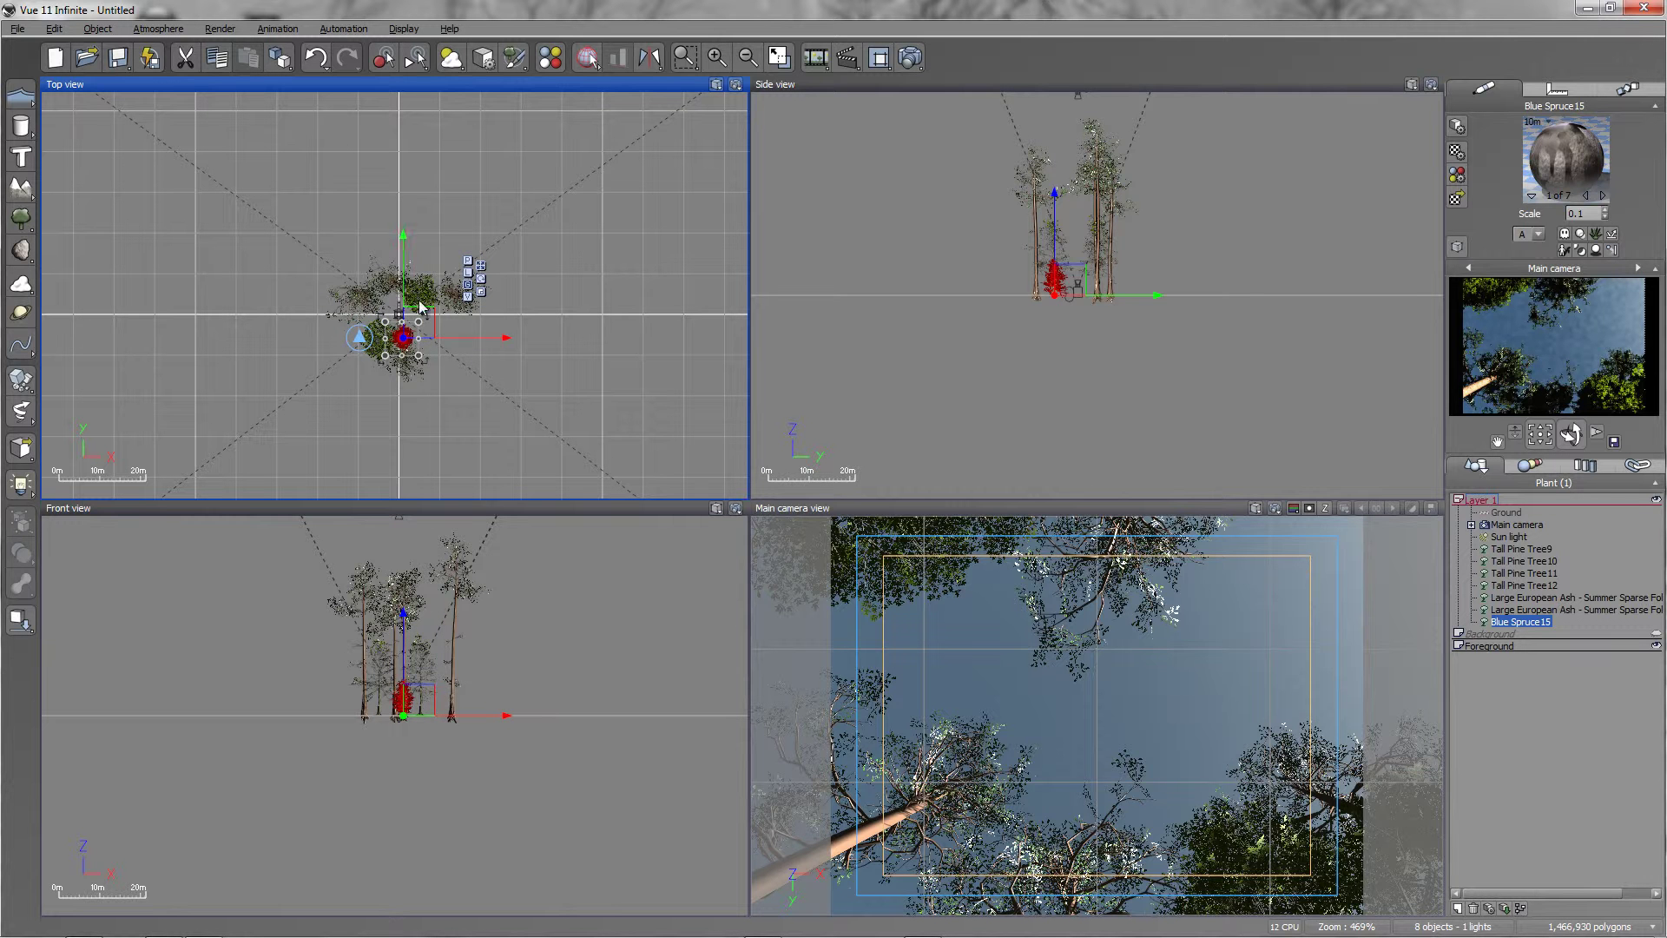
- Shift the Blue Spruce closer to the camera in X and Y so its branches fill the upper-right corner of the frame
drag(407, 278, 407, 266)
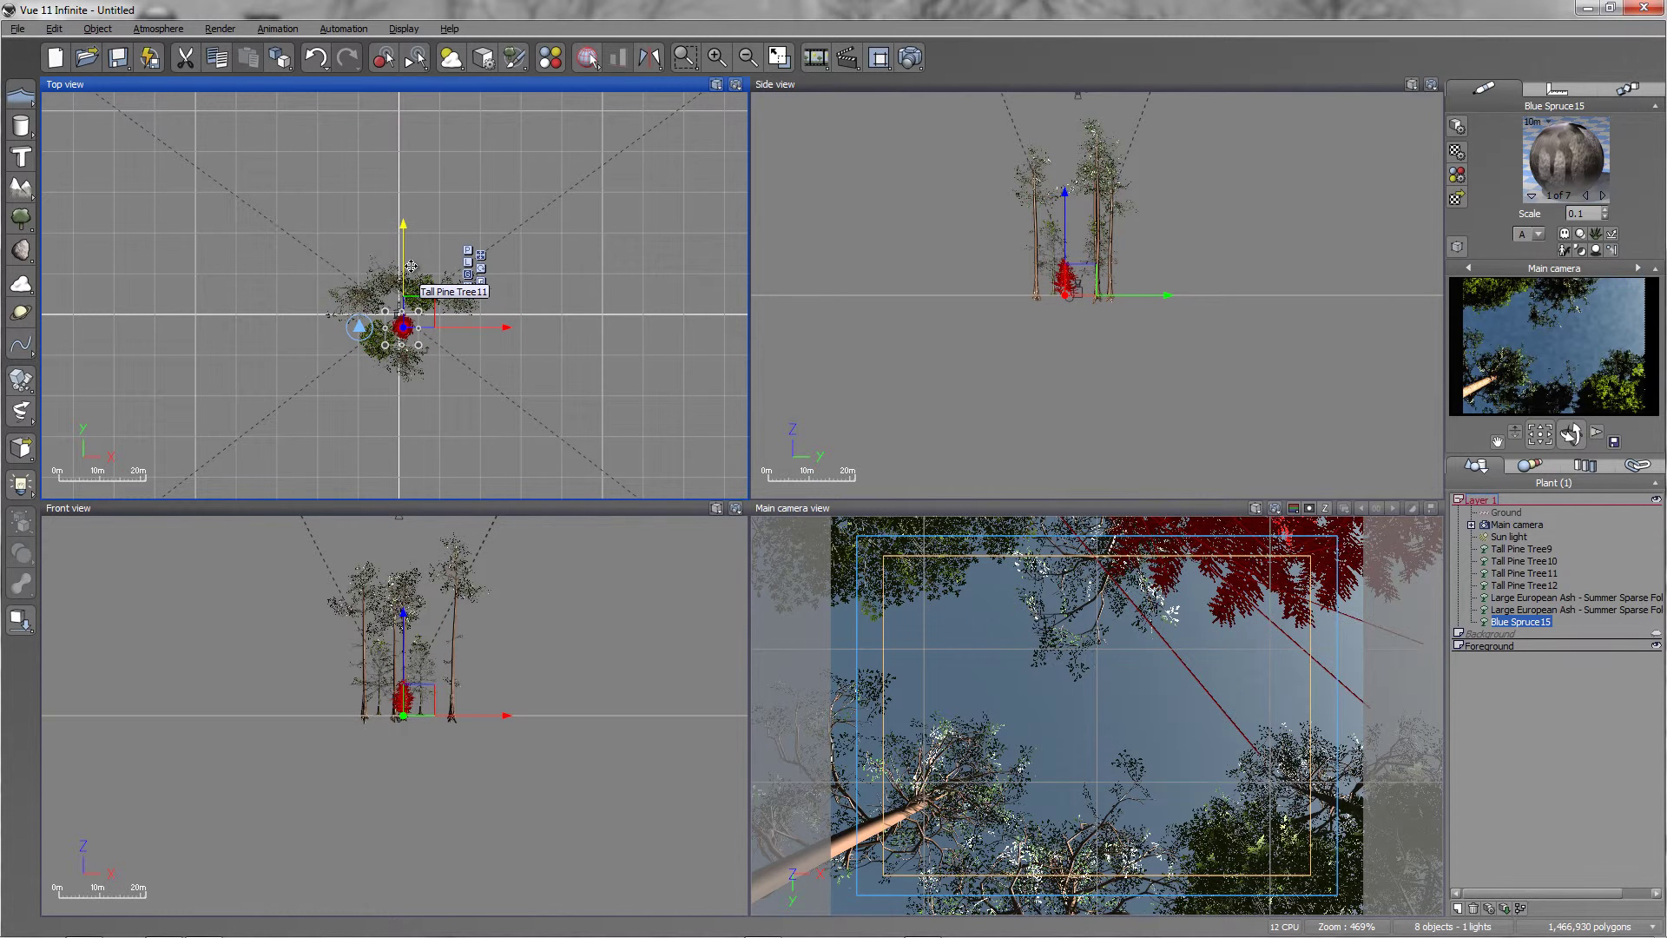
drag(469, 327, 474, 329)
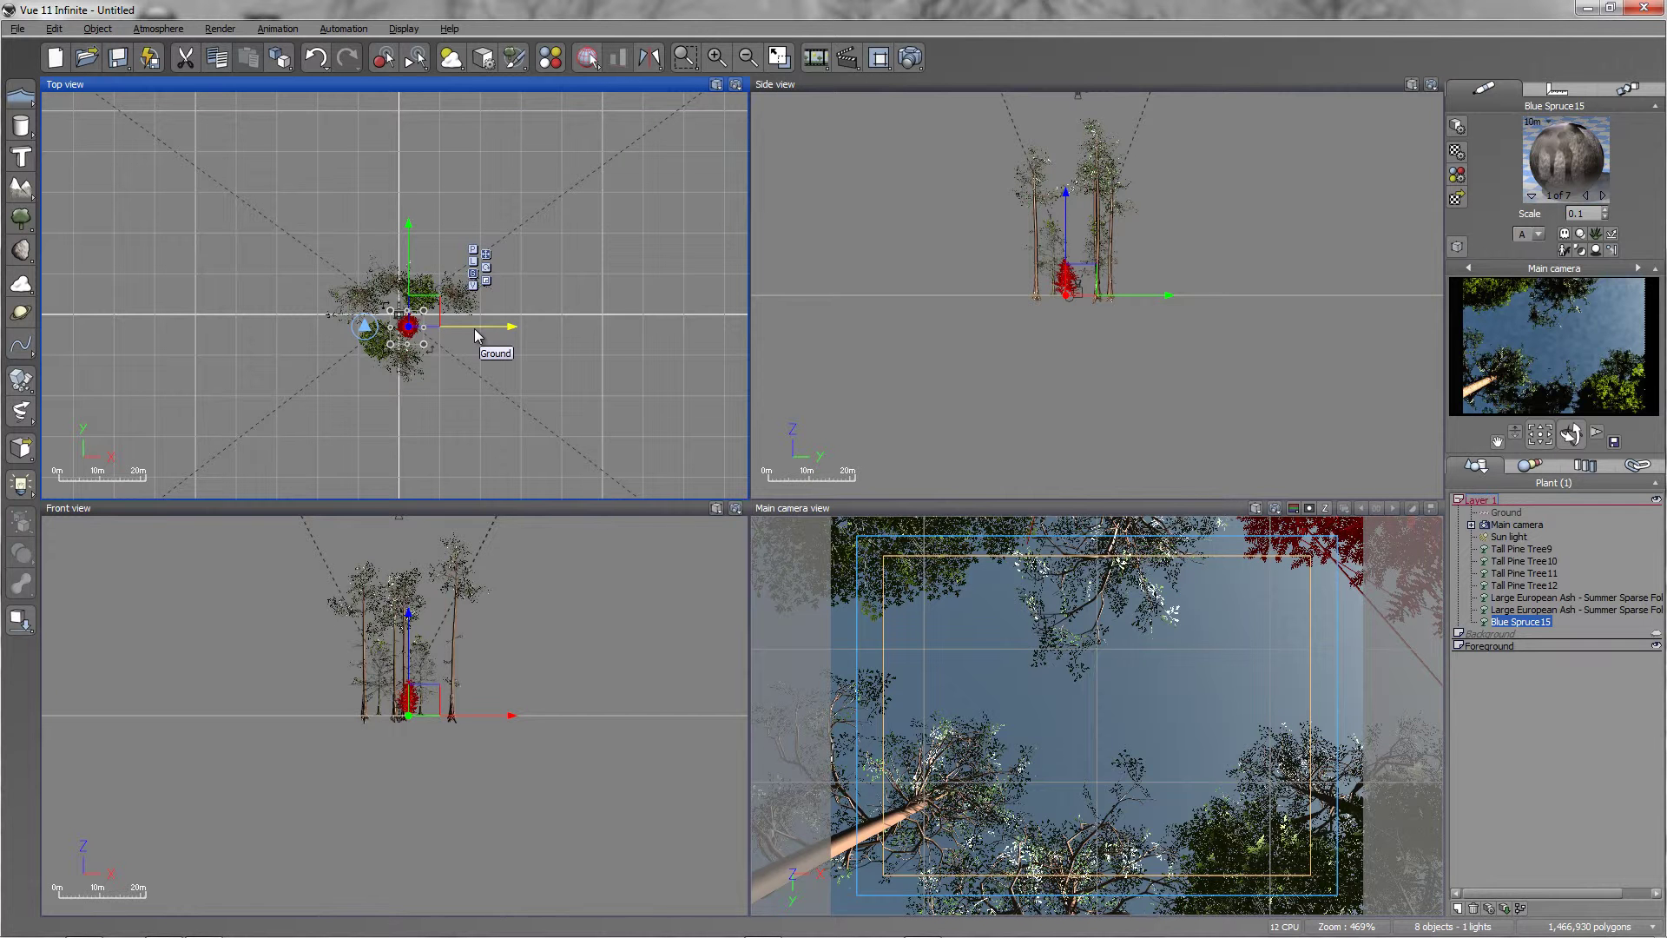
click(1553, 356)
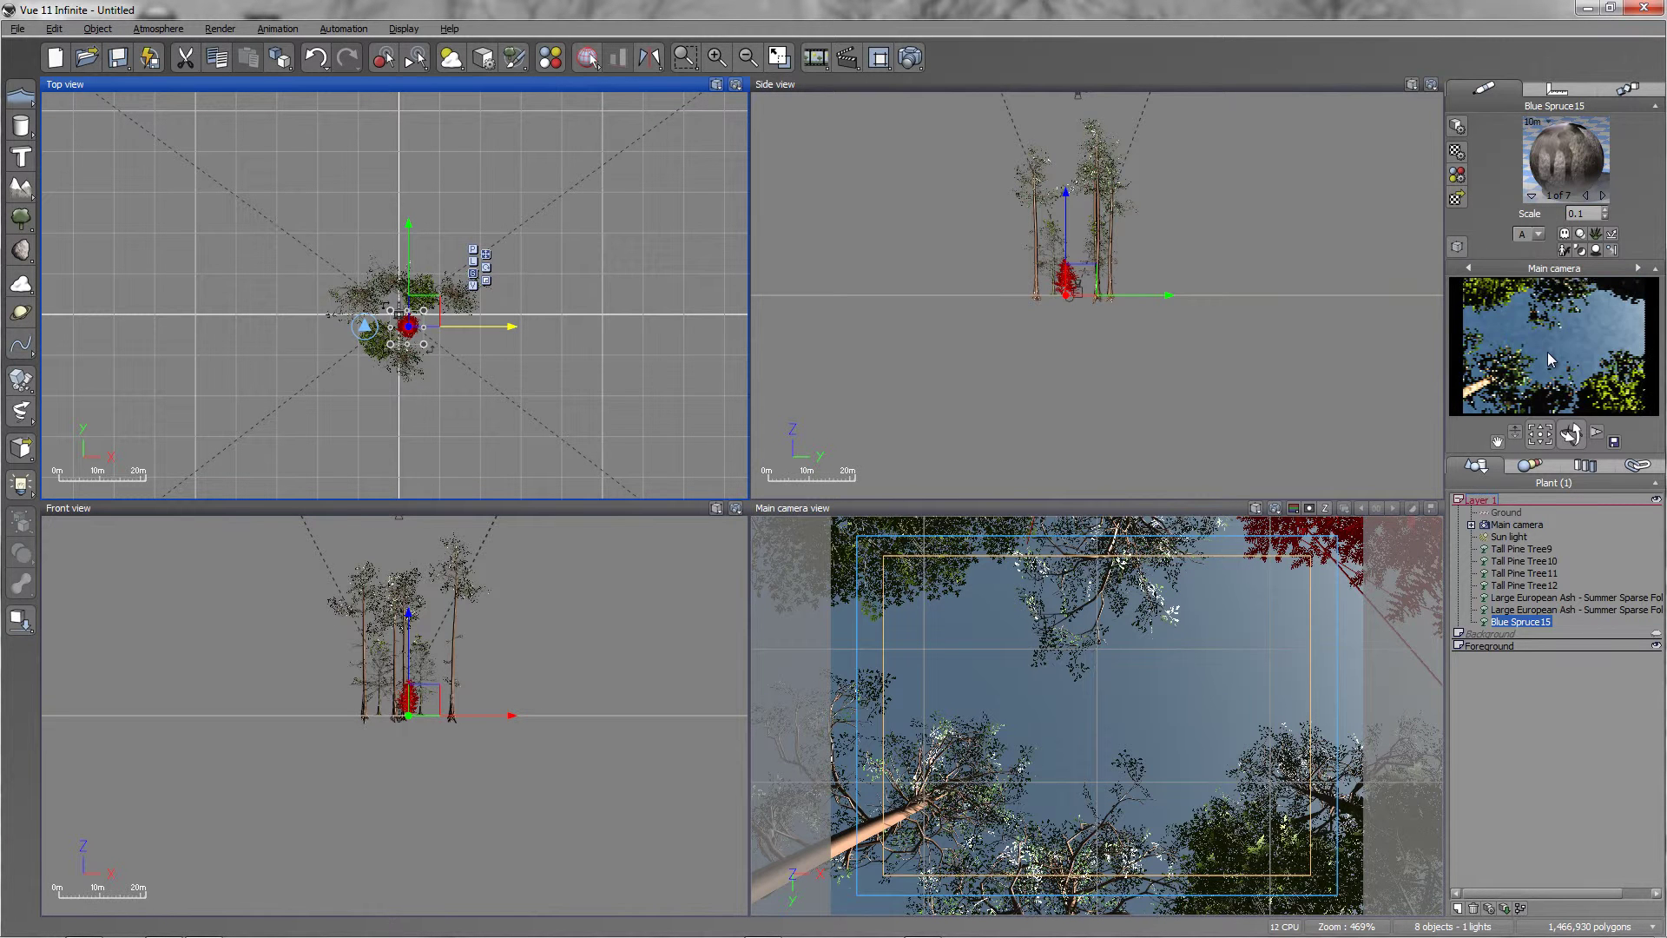
drag(407, 262, 407, 259)
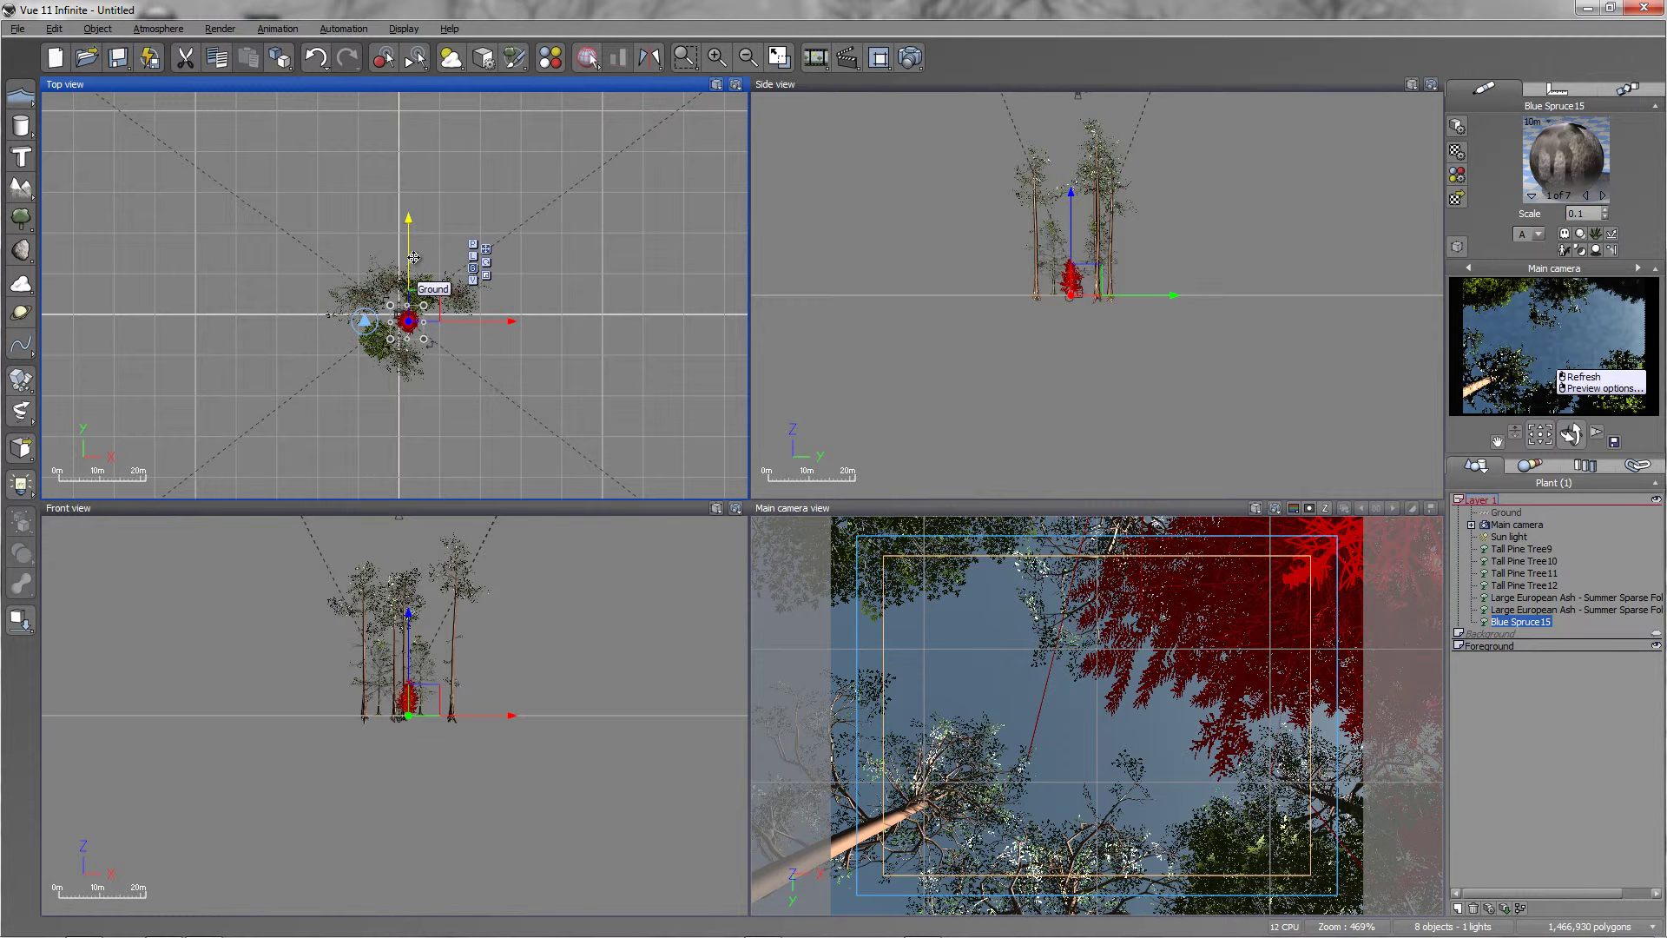
drag(470, 324, 473, 326)
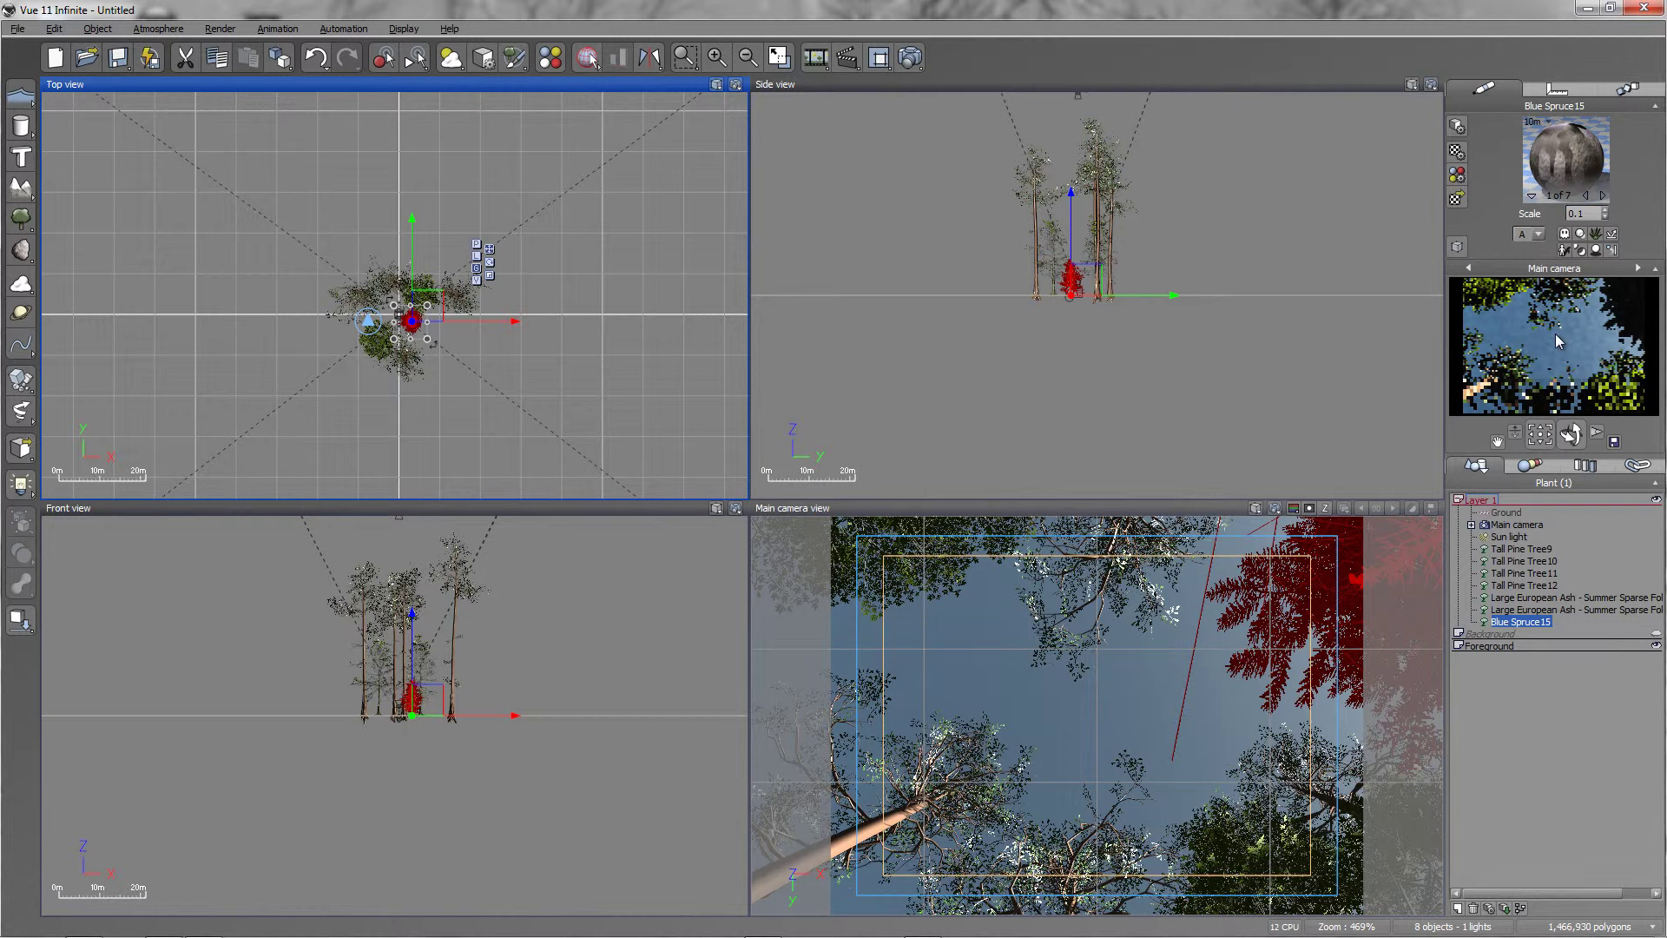
- Shift the Blue Spruce in Y and X so its branches hang over the right edge of the camera frame
drag(415, 253, 416, 251)
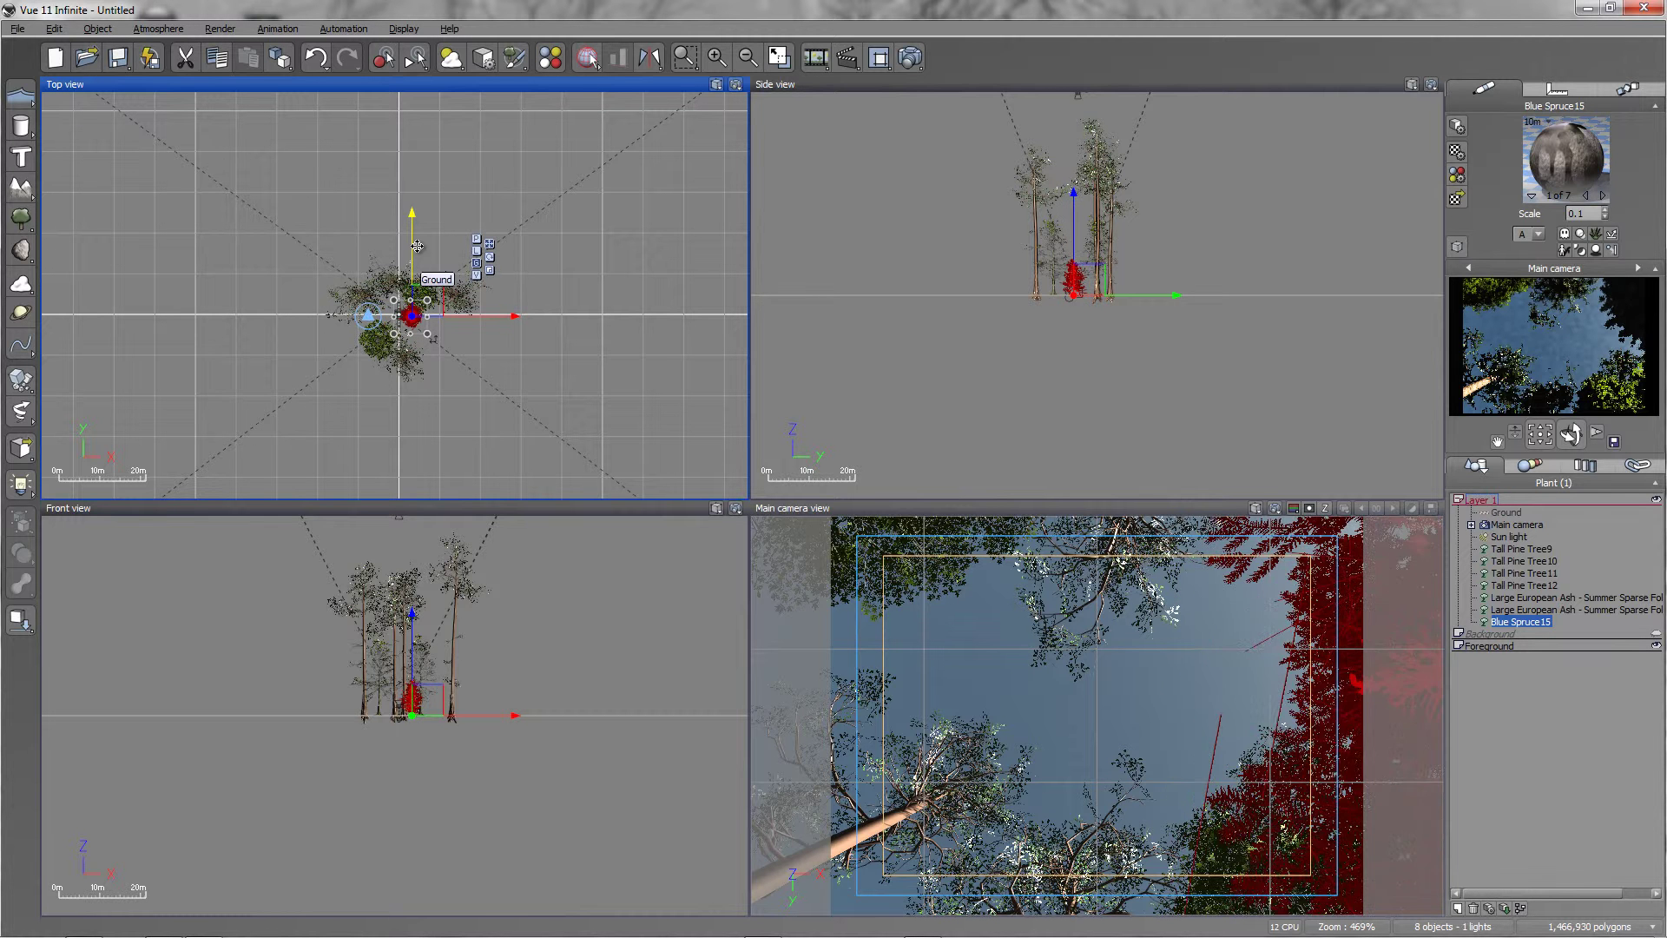
drag(476, 326, 480, 327)
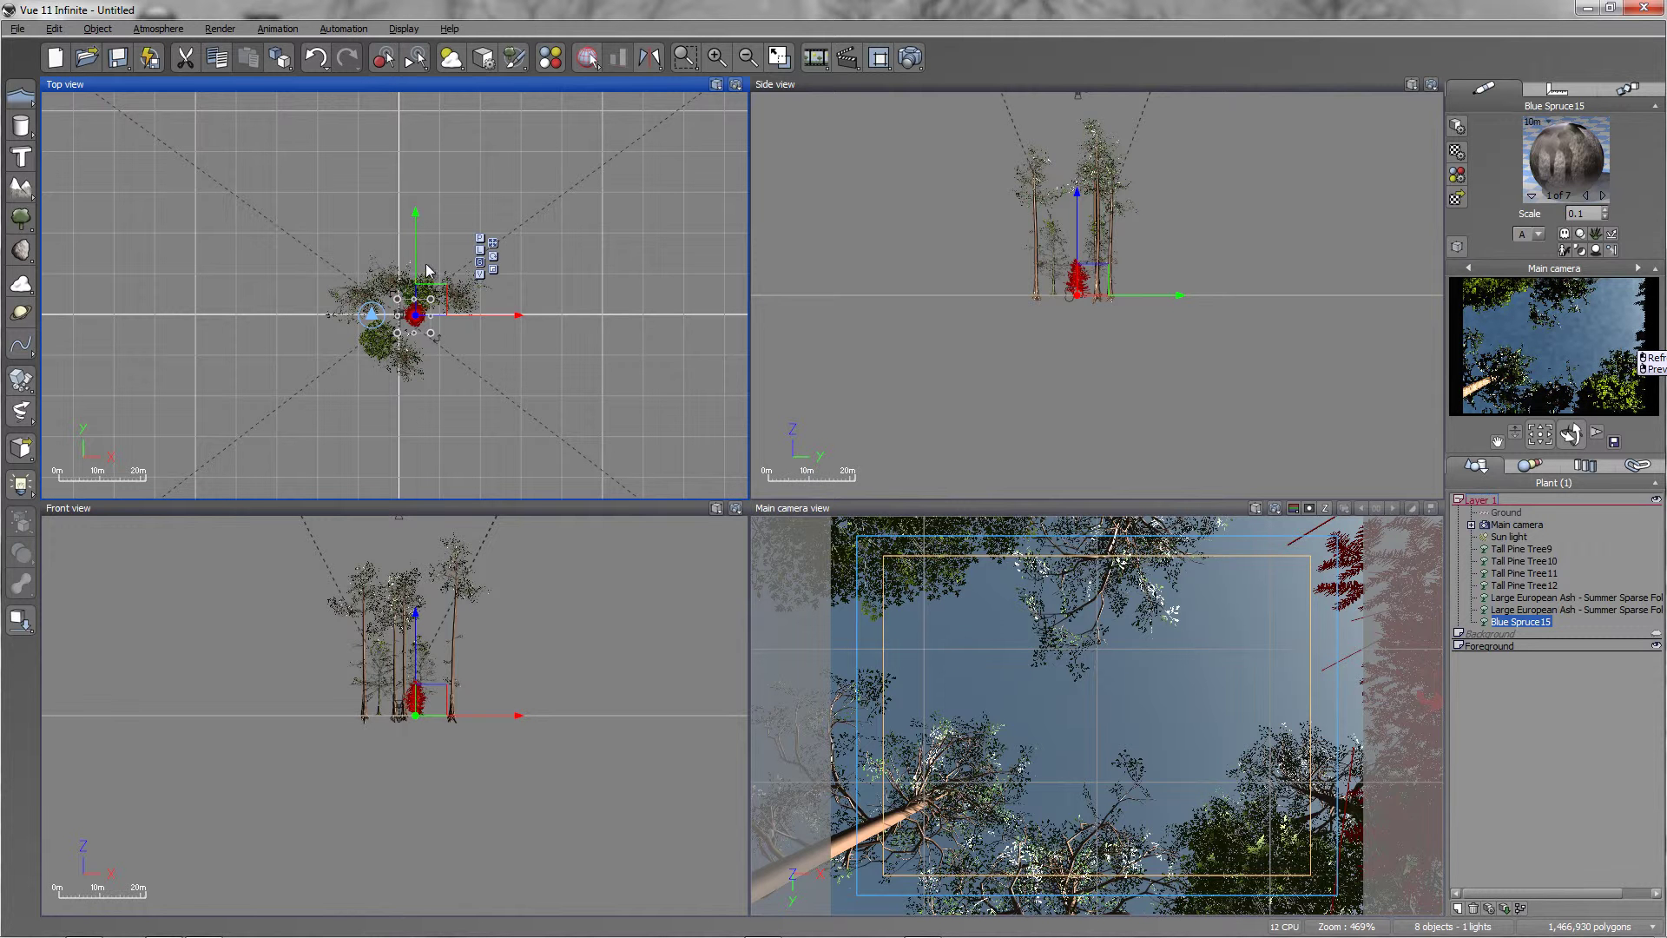
drag(418, 260, 417, 257)
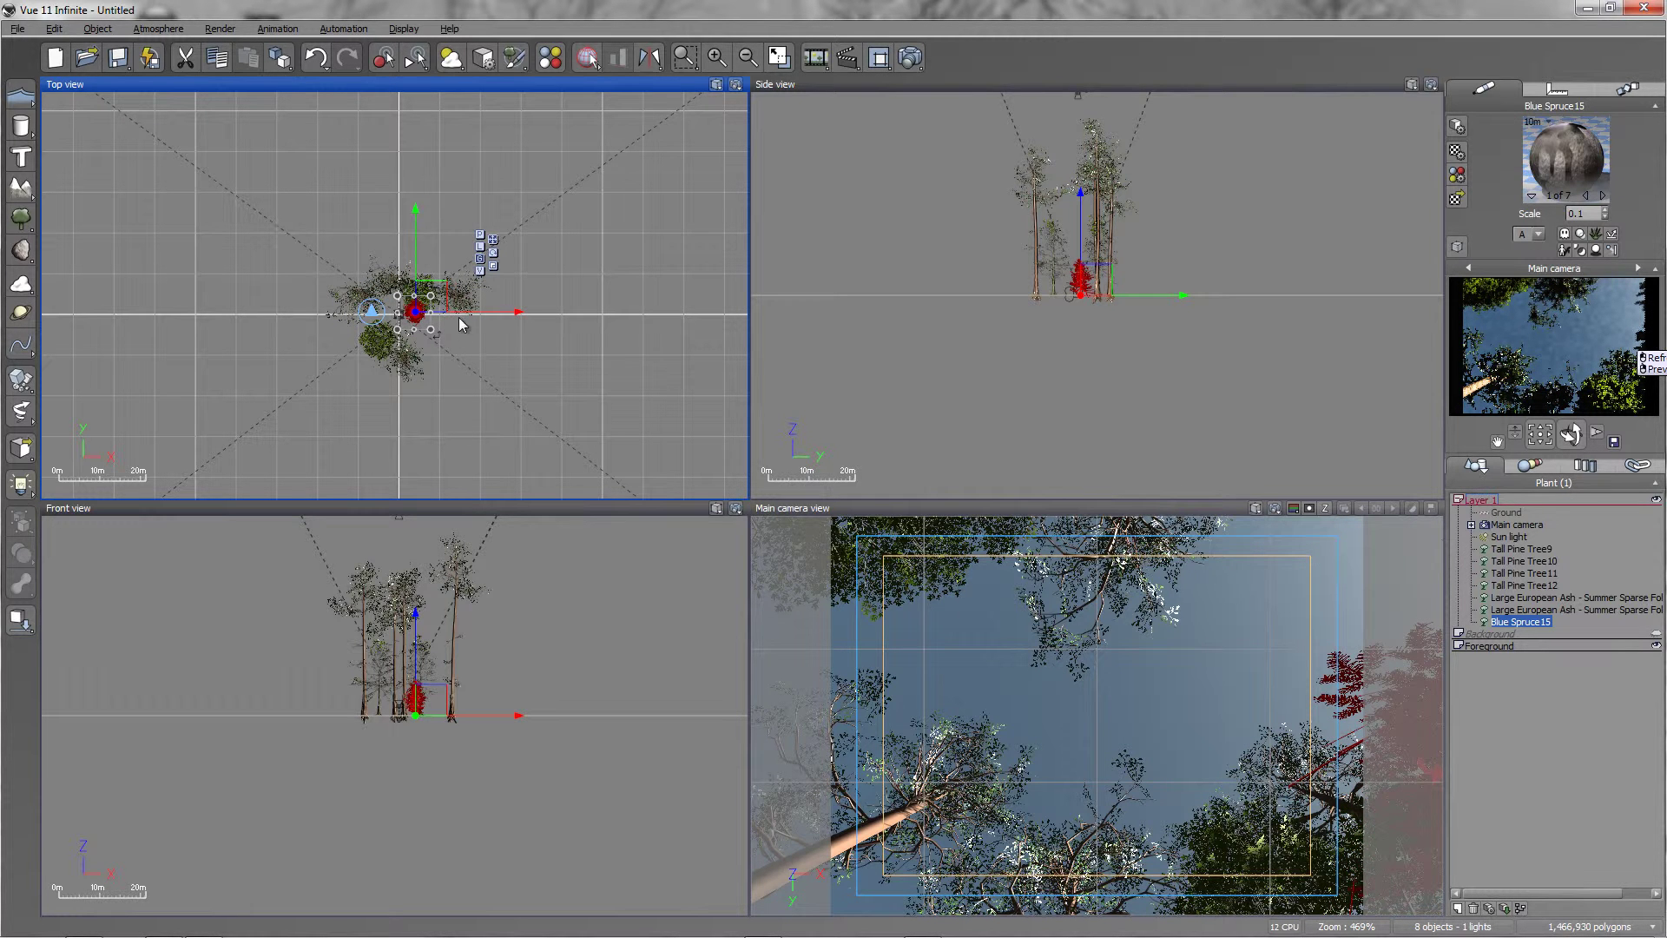
drag(464, 316, 463, 316)
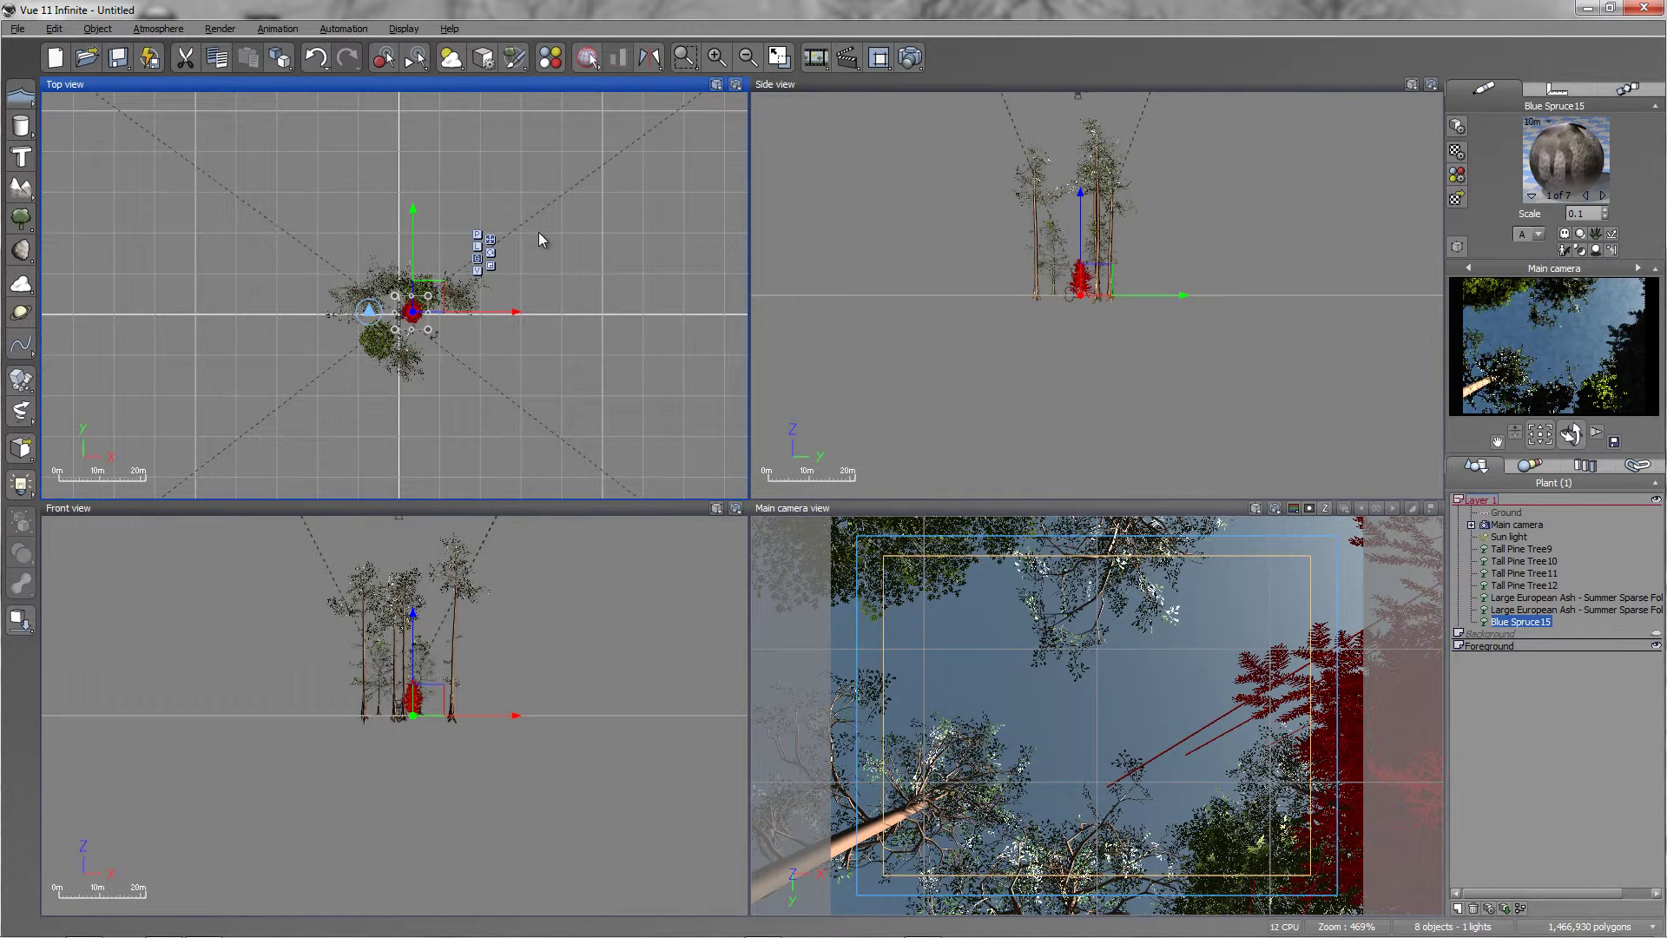
- Fine-tune the Blue Spruce's position so it fills the lower-right corner of the camera frame, and refresh the camera preview
scroll(356, 285, up, 3)
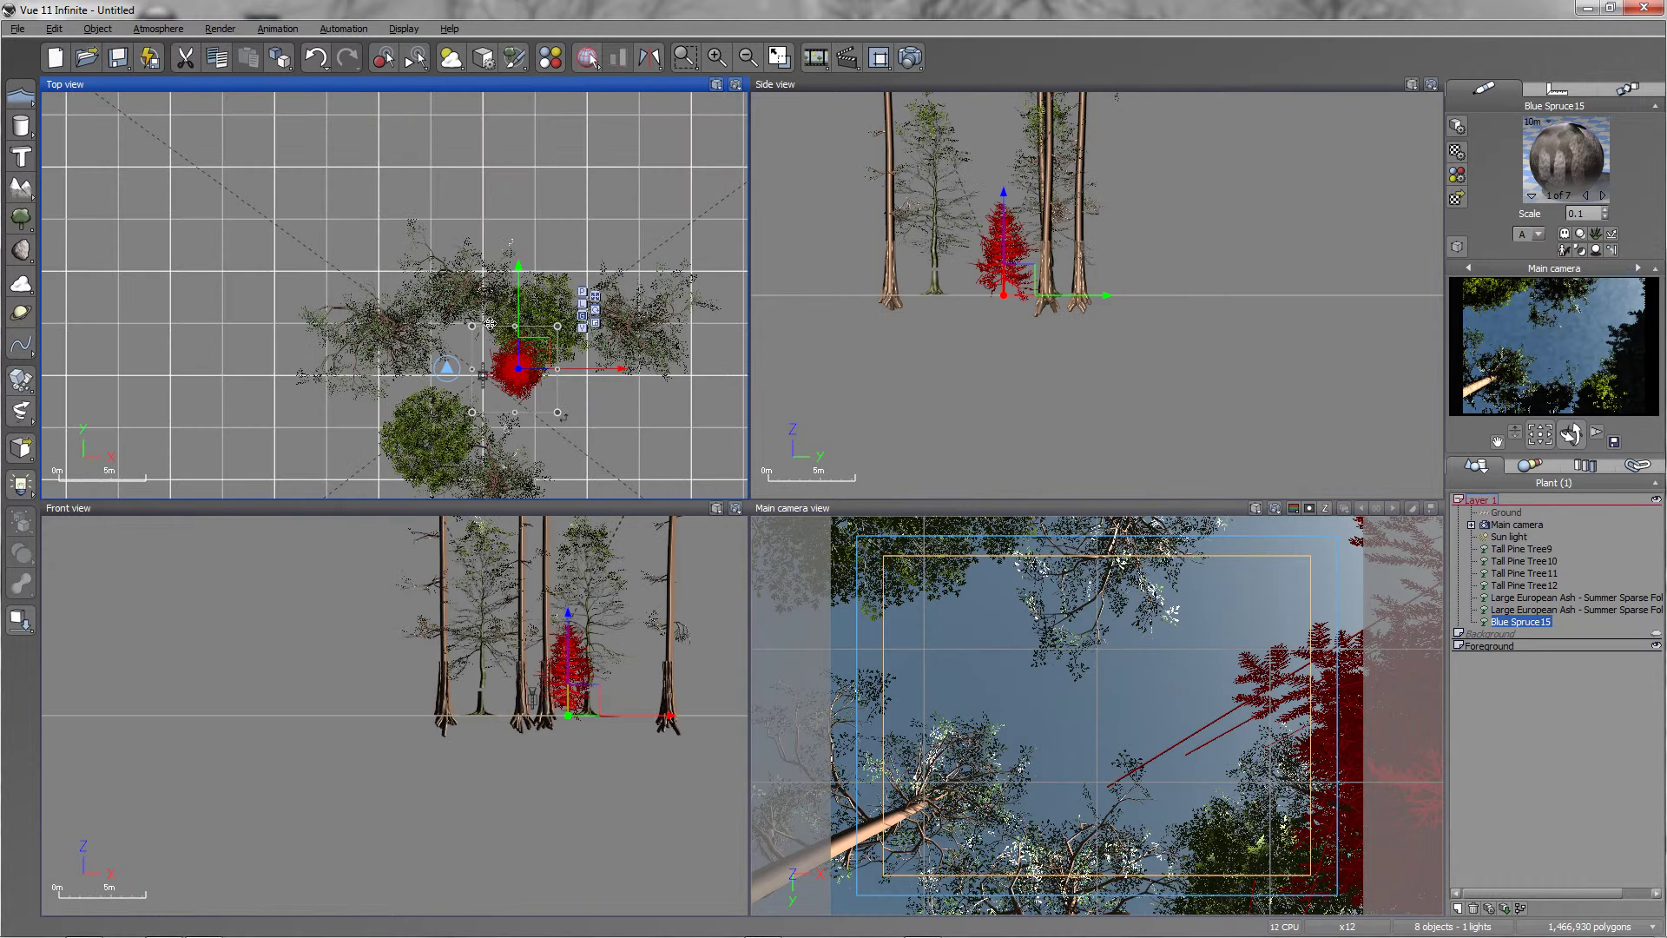
scroll(491, 324, up, 3)
drag(623, 467, 620, 416)
drag(613, 402, 615, 403)
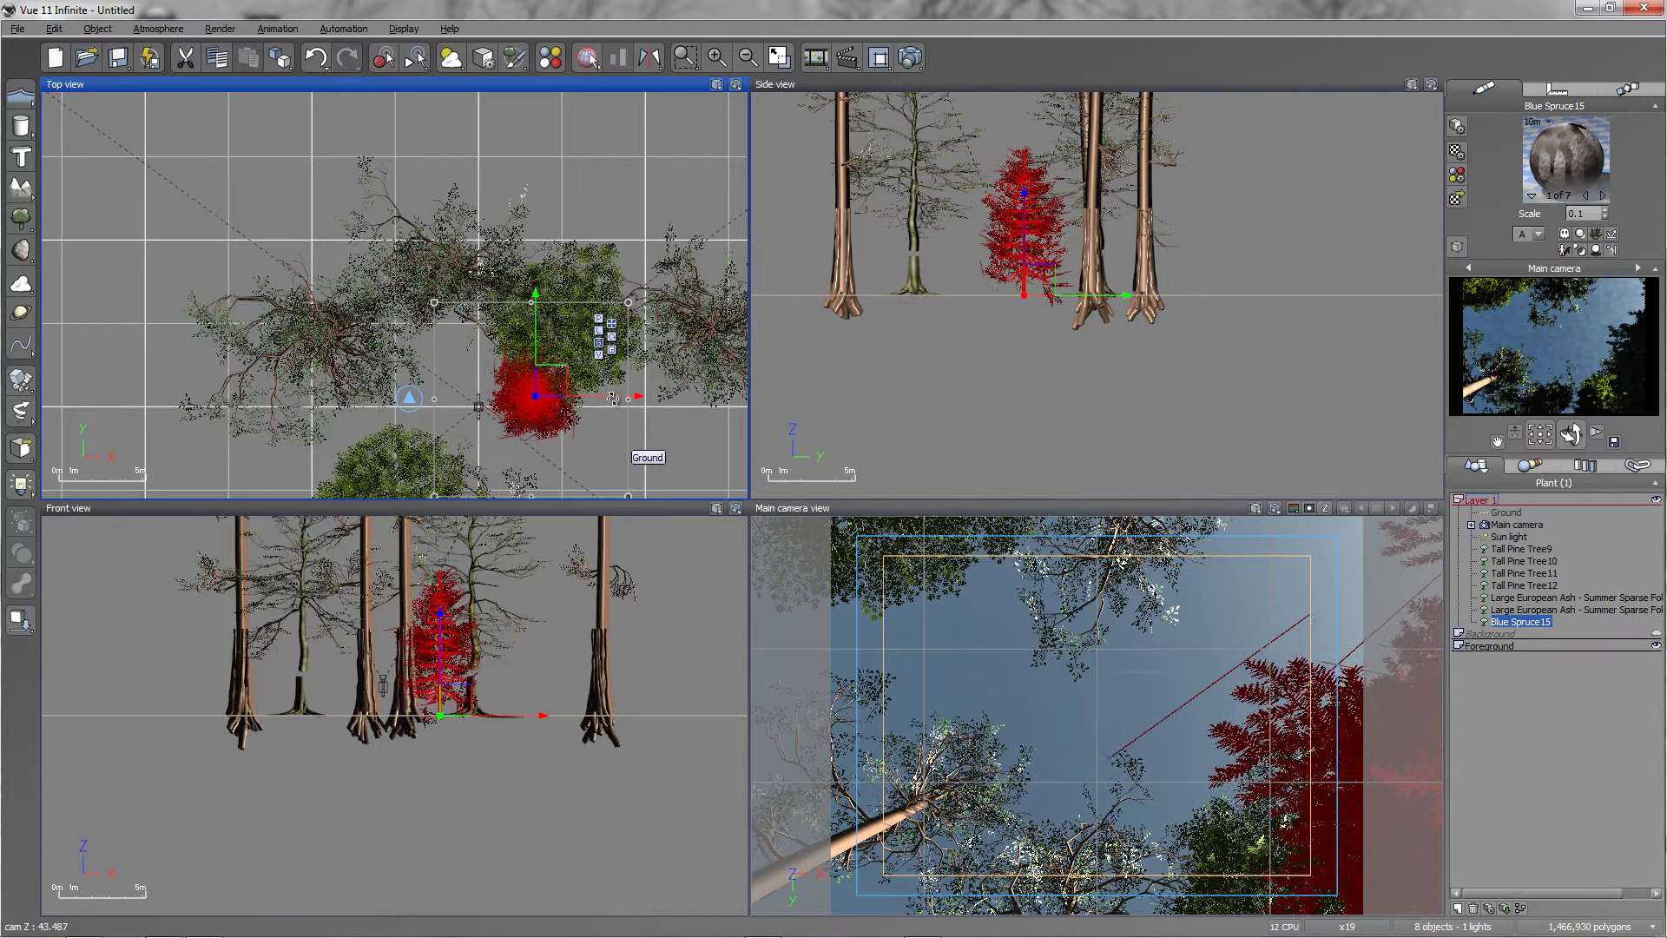
right_click(1544, 349)
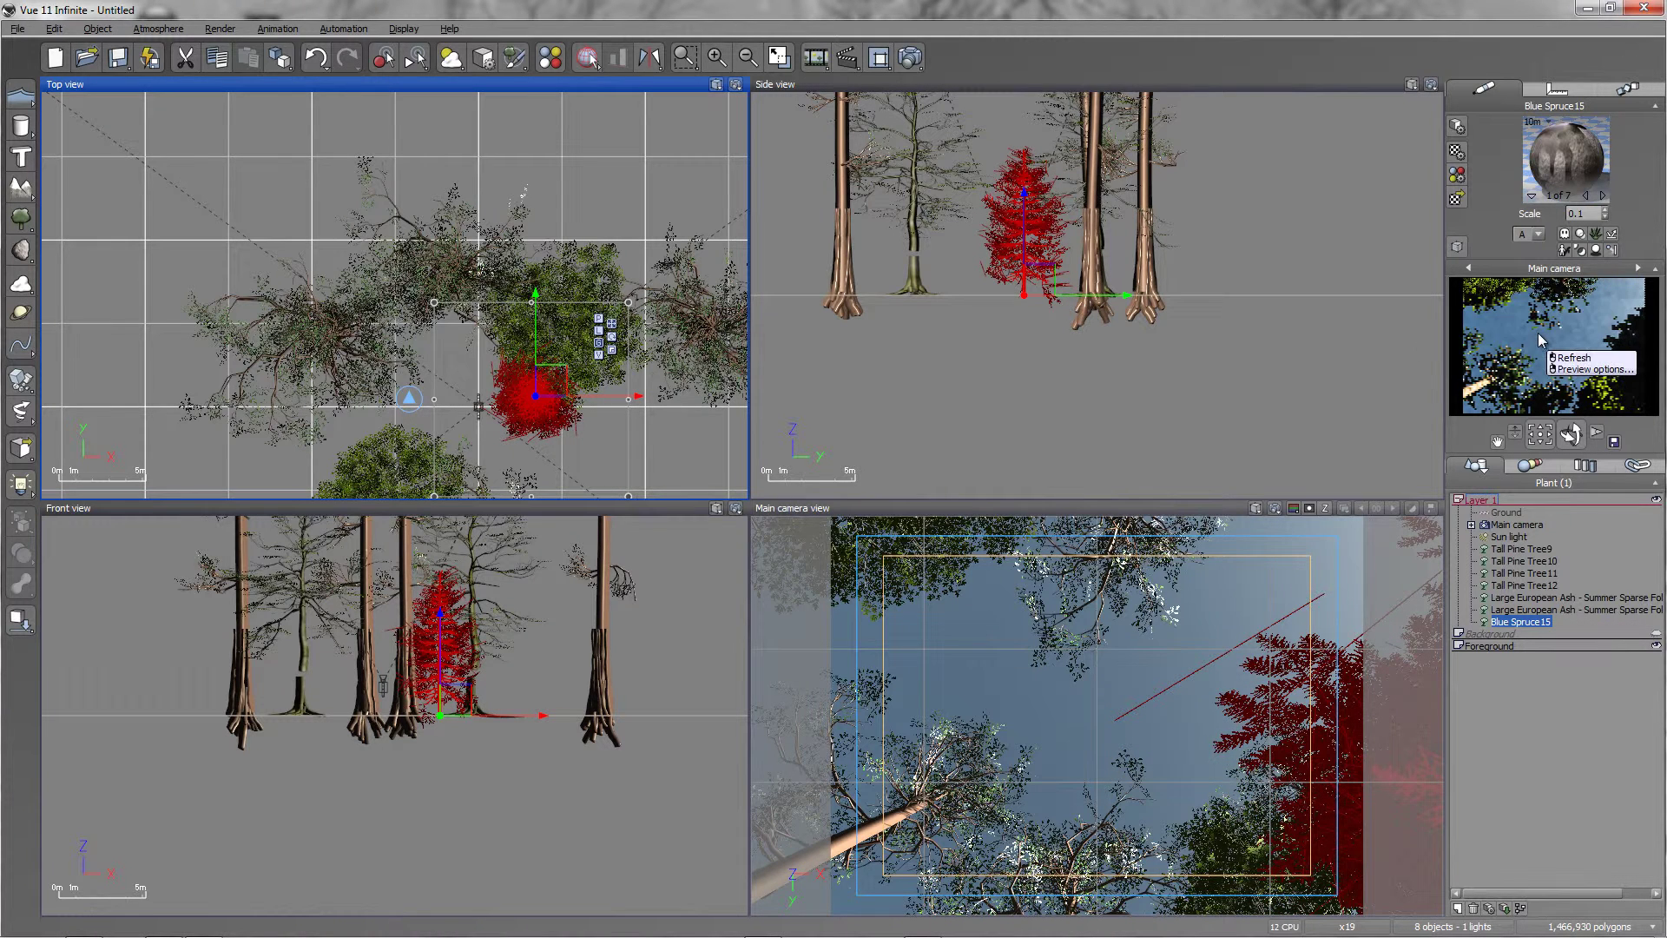
drag(534, 395, 527, 367)
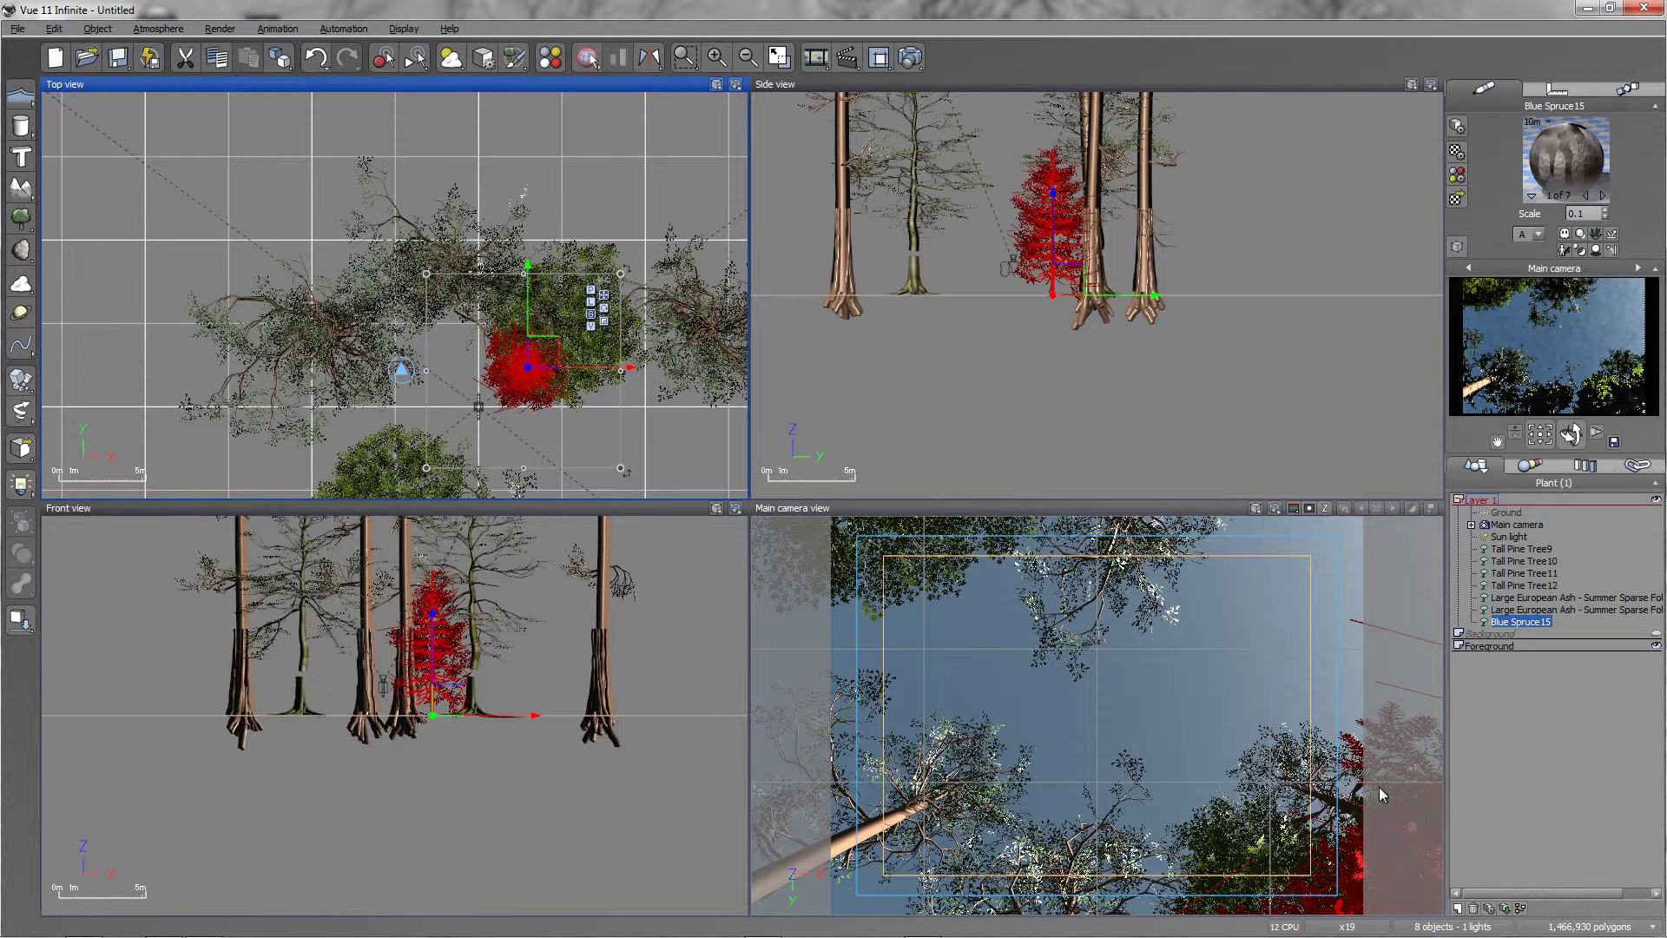
- Add a second Blue Spruce and position it in X and Y to fill the lower-left corner of the camera frame
click(1520, 609)
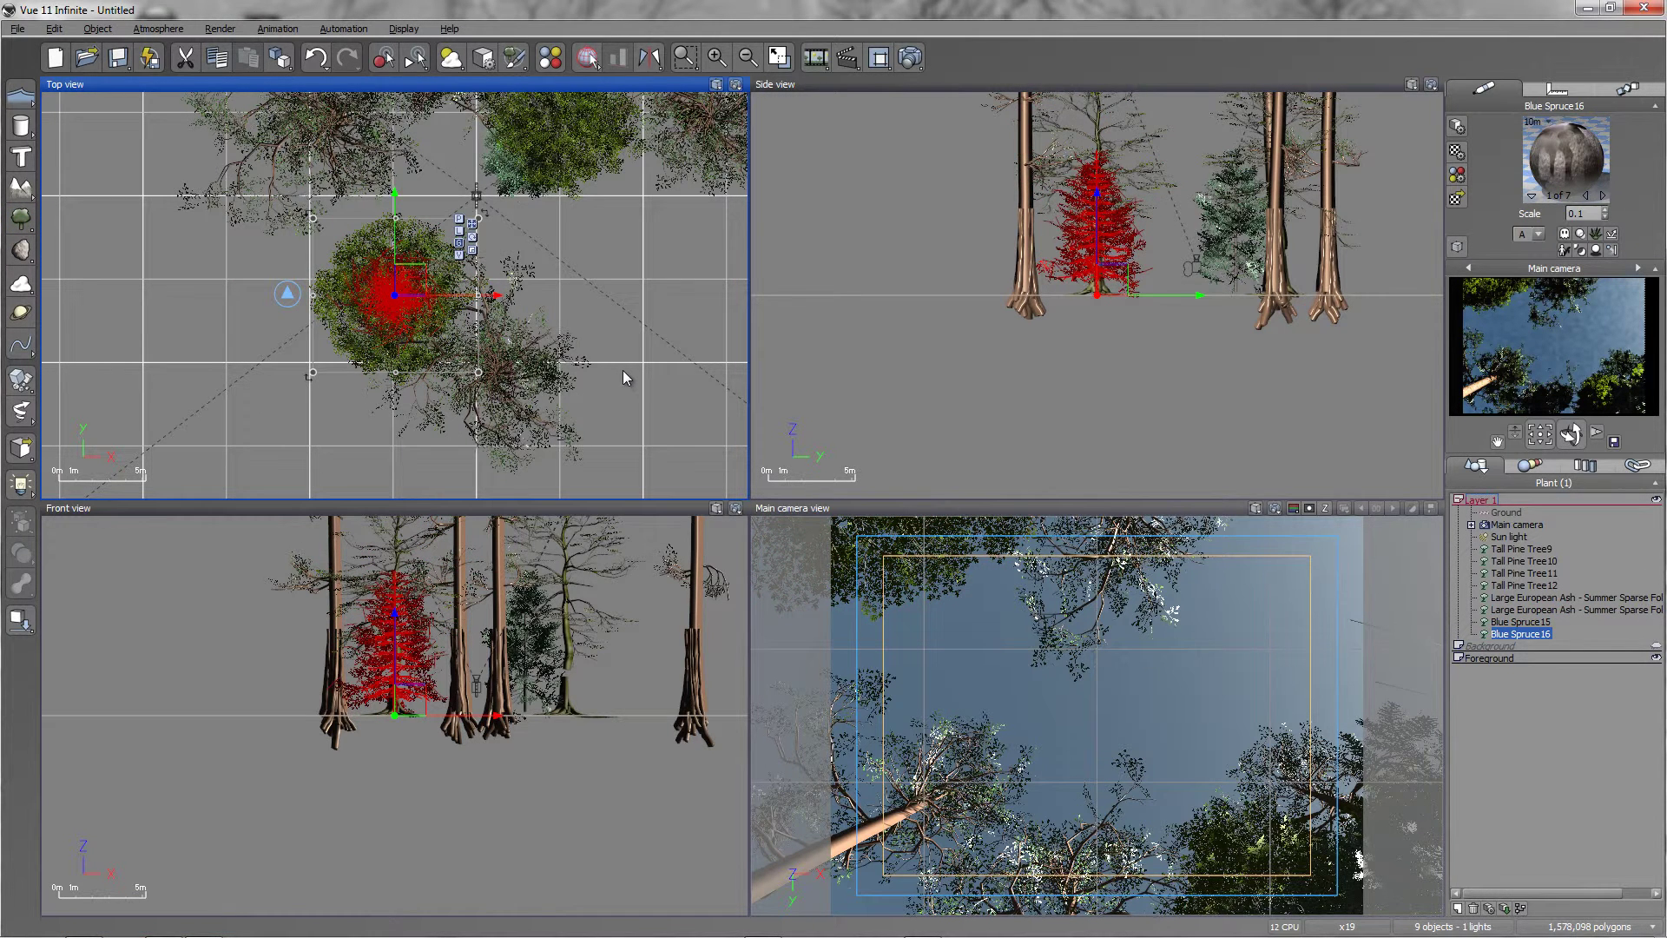
drag(455, 308, 606, 309)
drag(545, 230, 545, 121)
drag(605, 185, 476, 192)
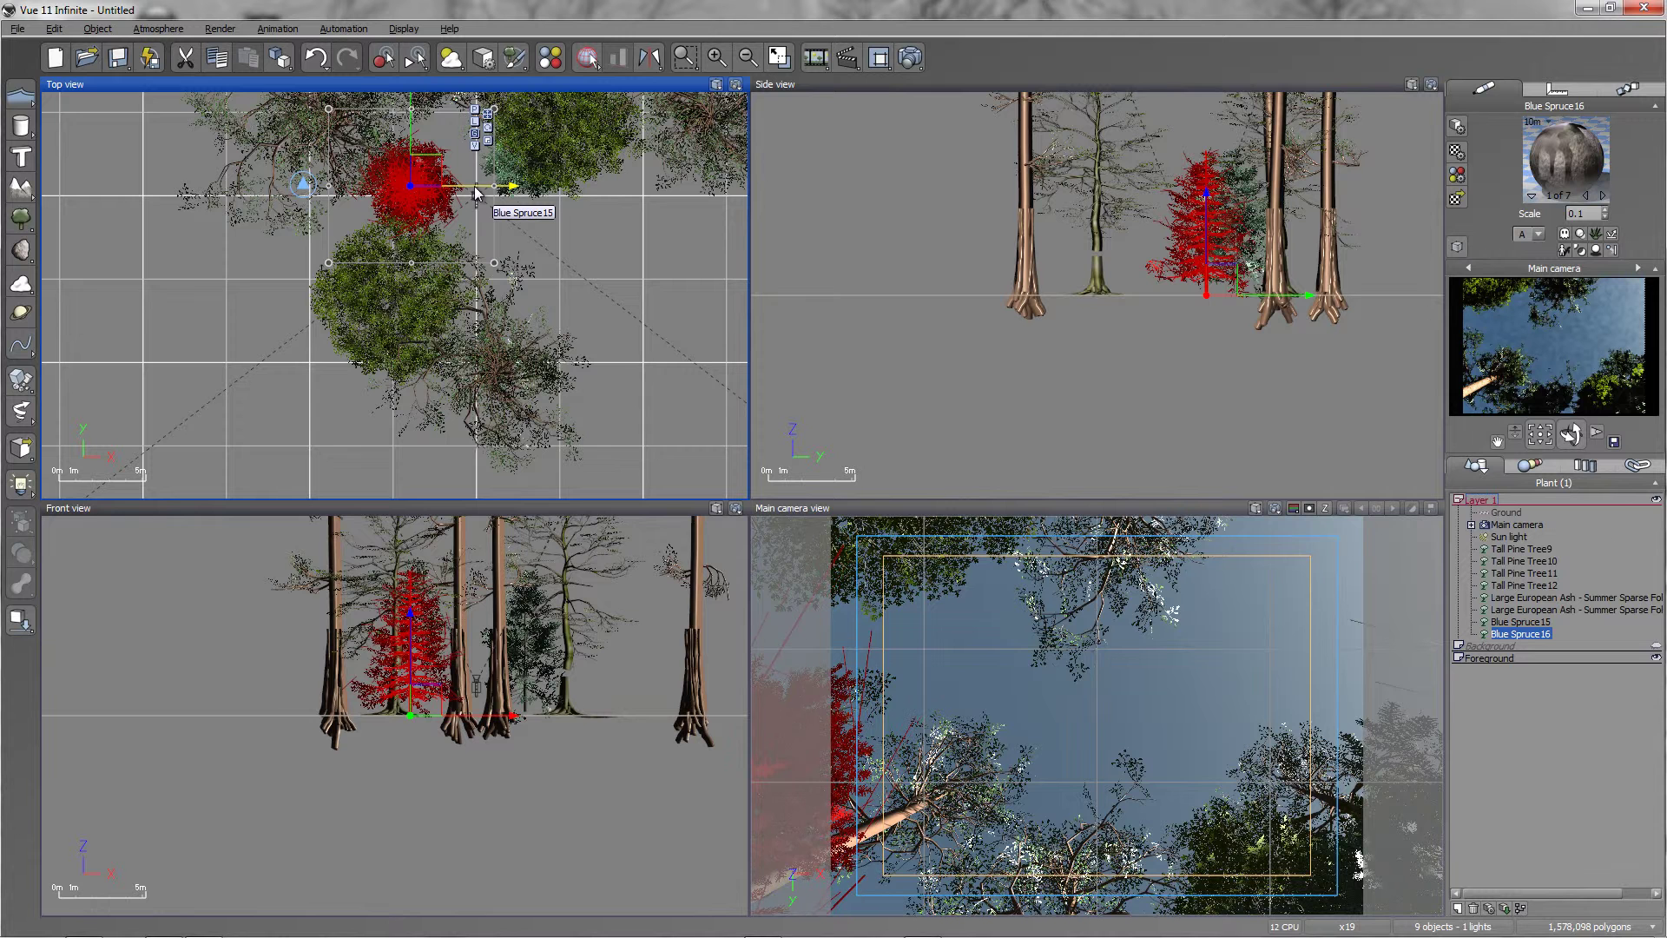
drag(417, 133, 417, 122)
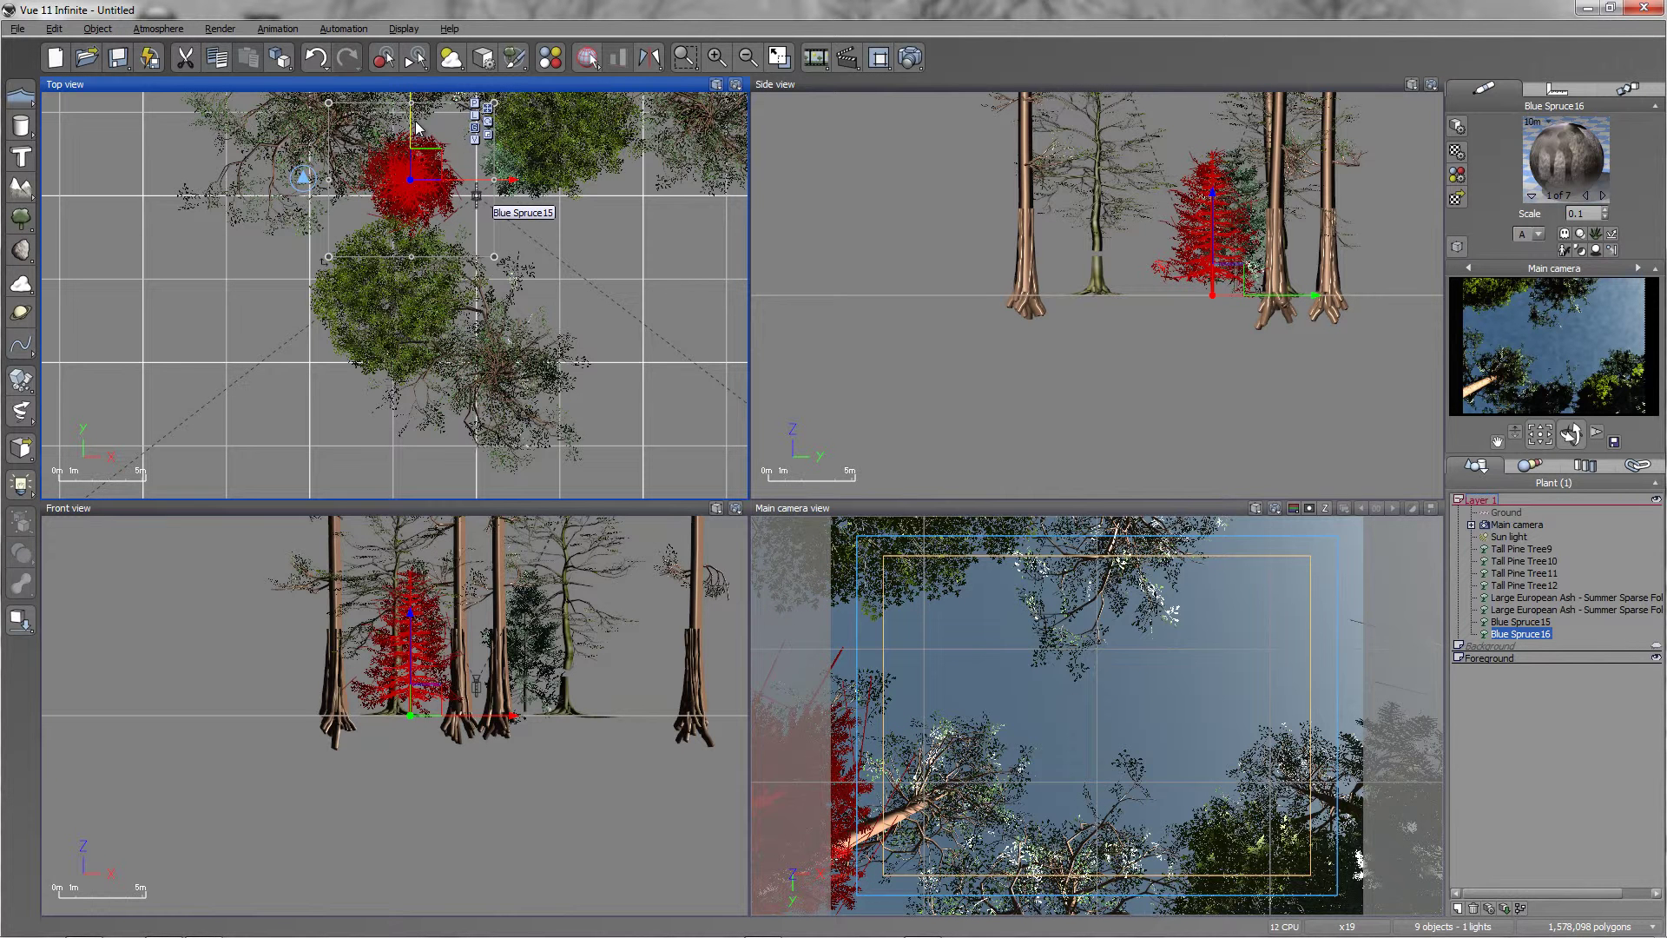
drag(469, 180, 475, 179)
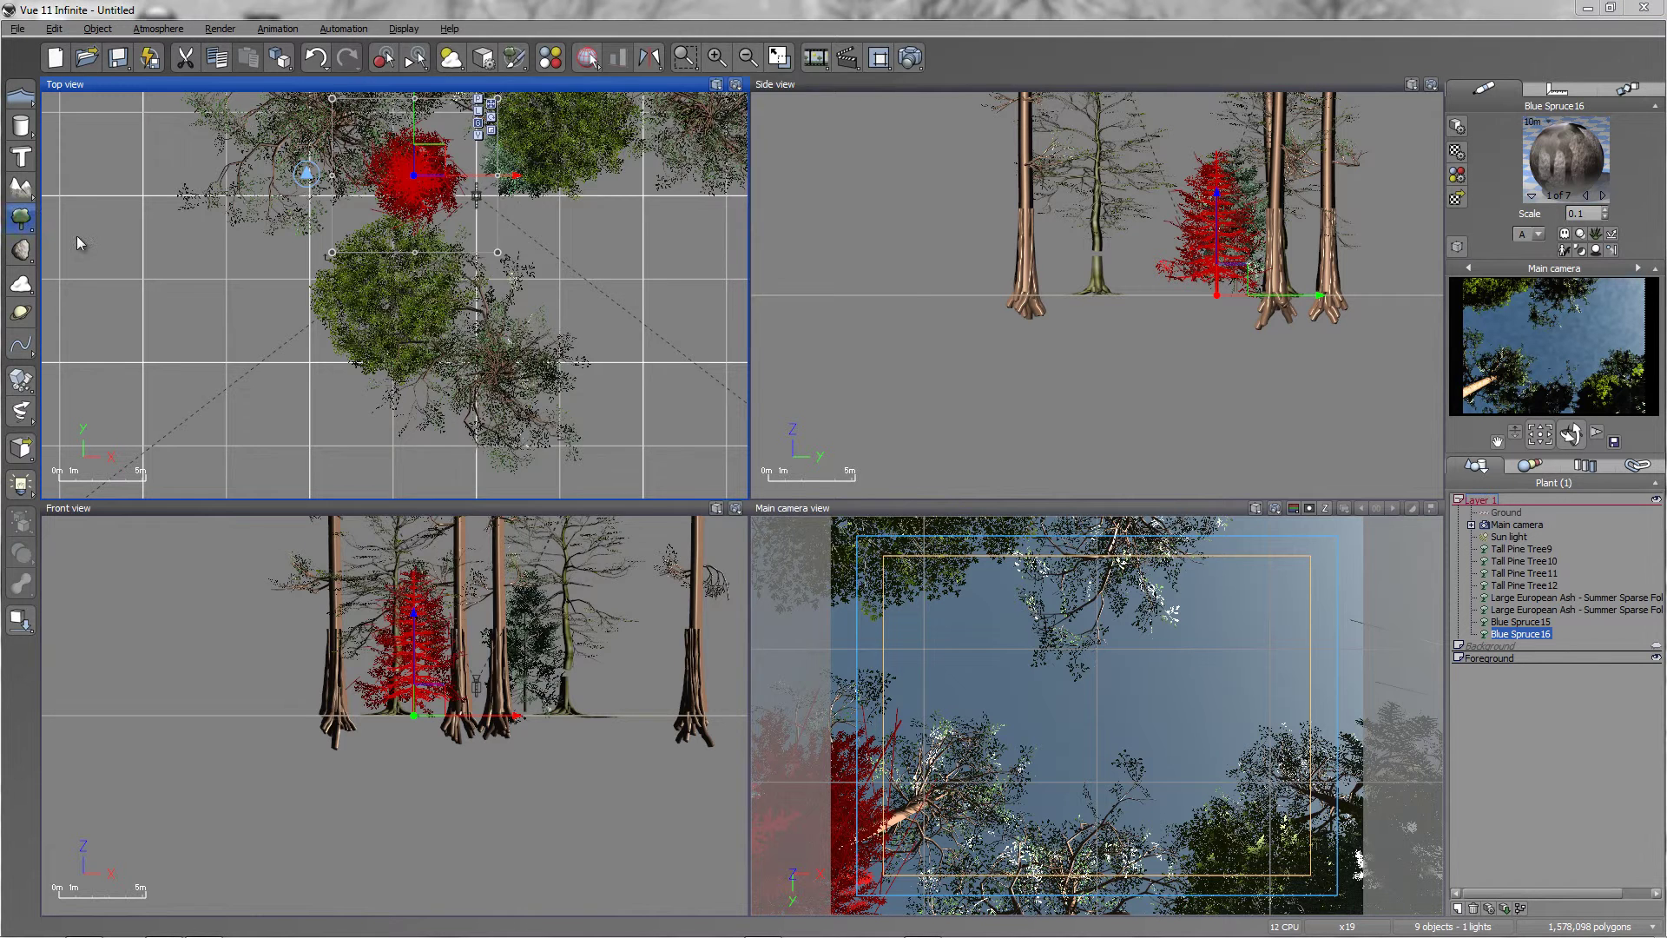
- Add a third Large European Ash - Summer Sparse Foliage and position it along the upper-right edge of the camera frame
click(21, 219)
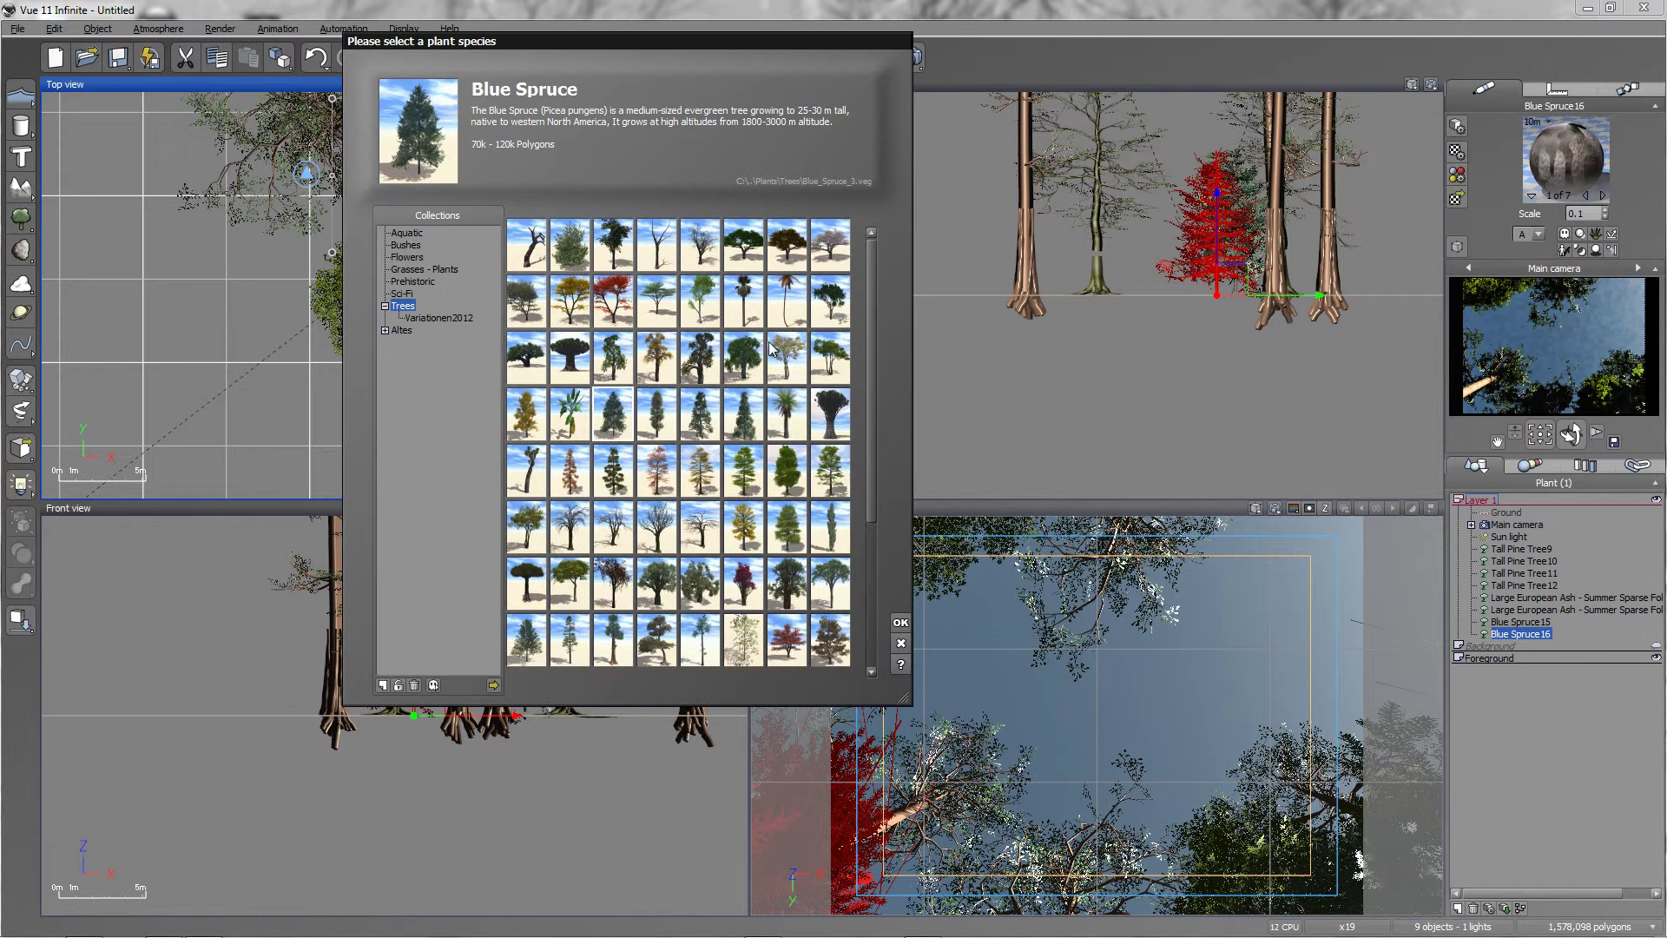
click(900, 624)
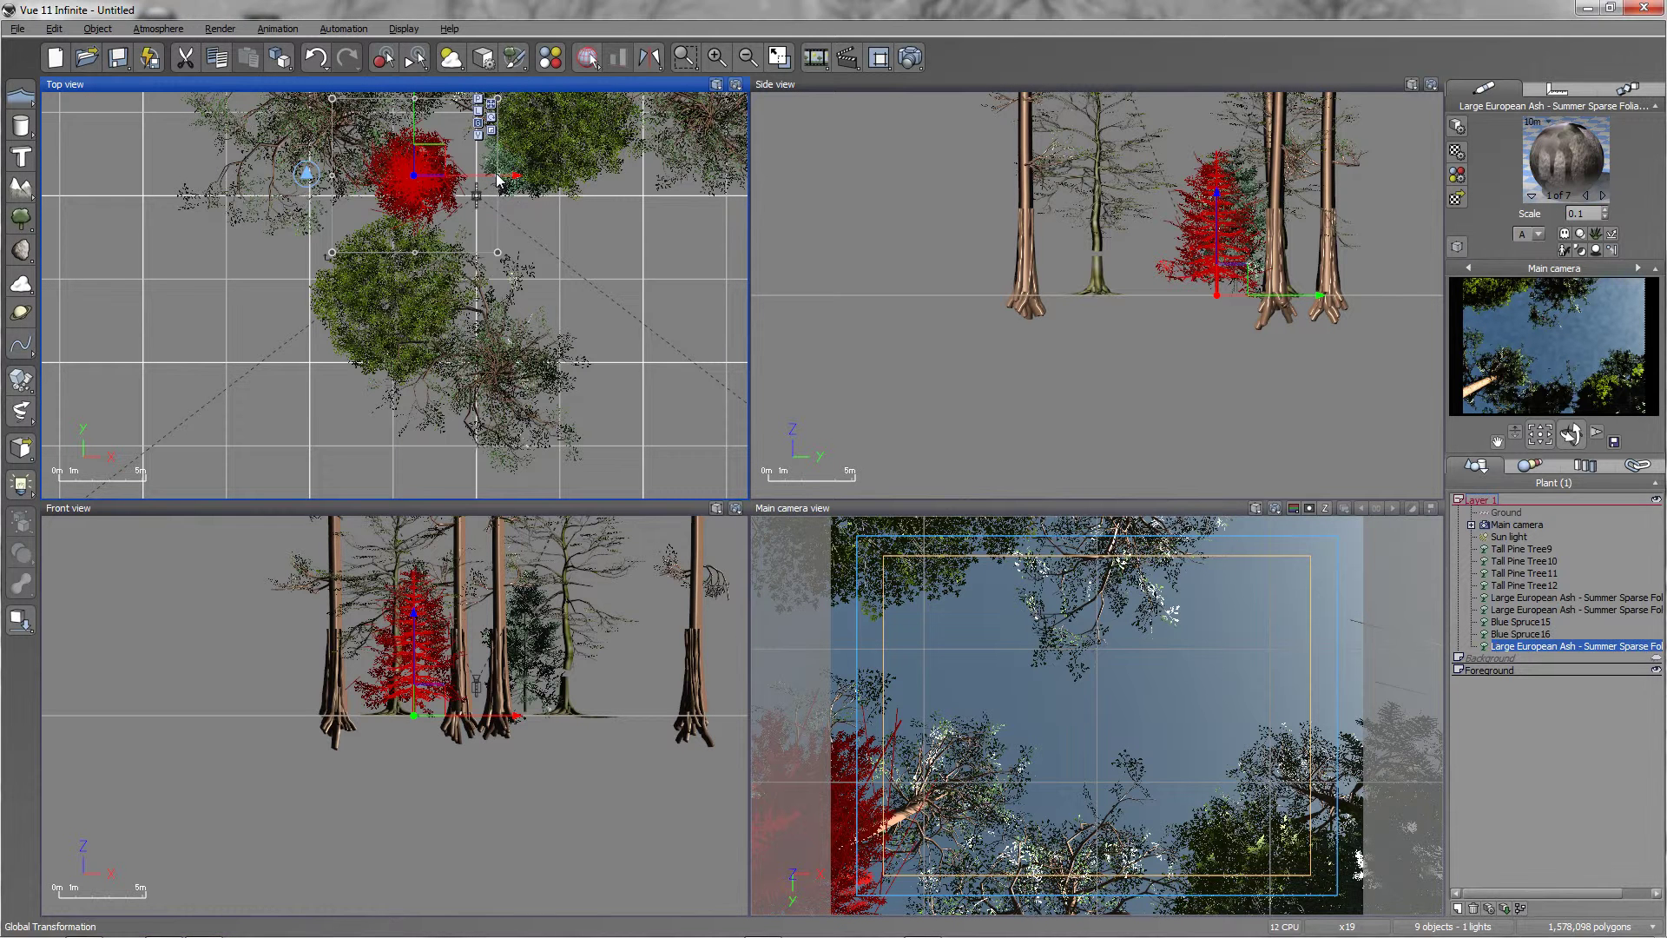
drag(467, 299, 654, 311)
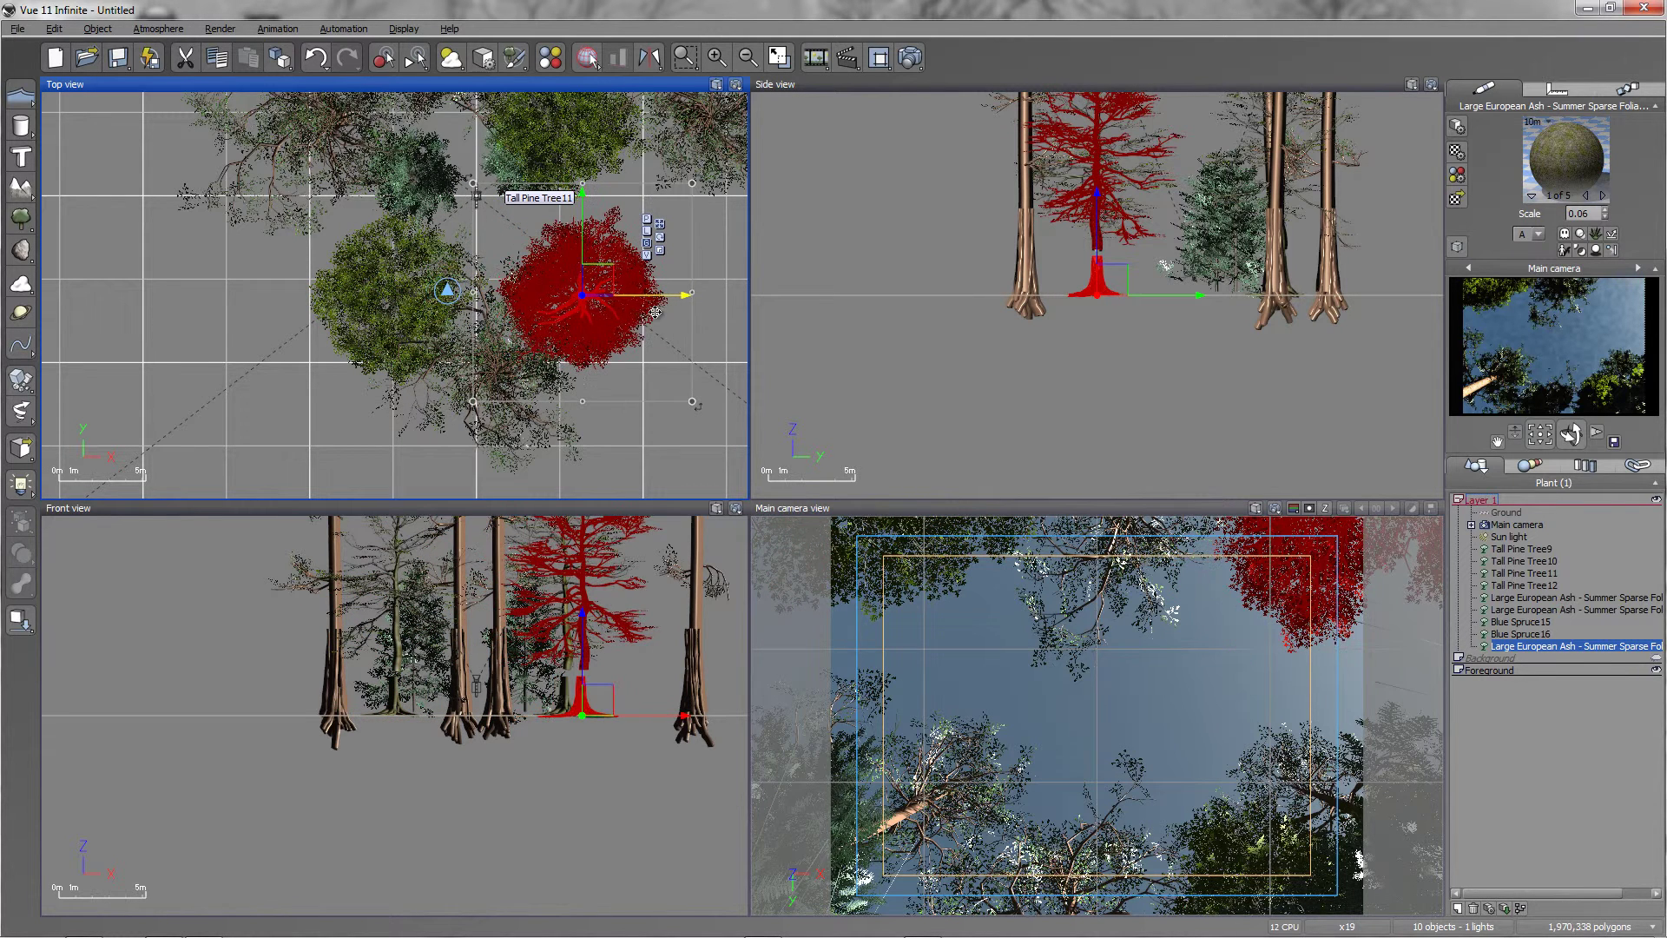
drag(581, 232, 589, 204)
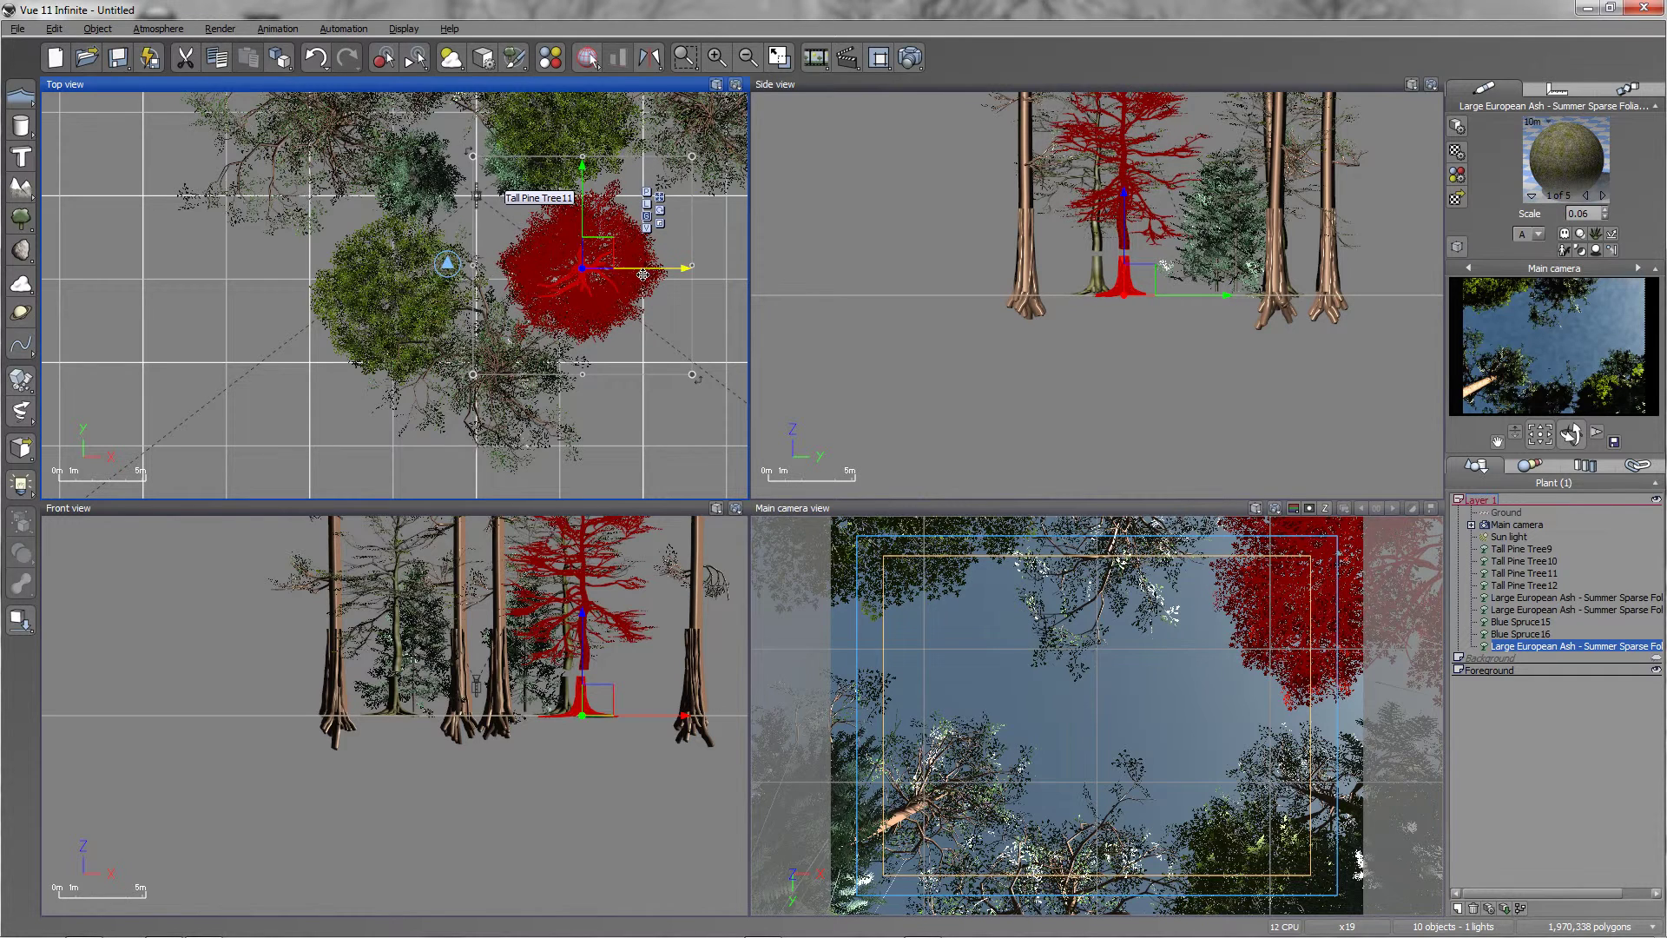
drag(648, 270, 680, 273)
drag(618, 209, 618, 194)
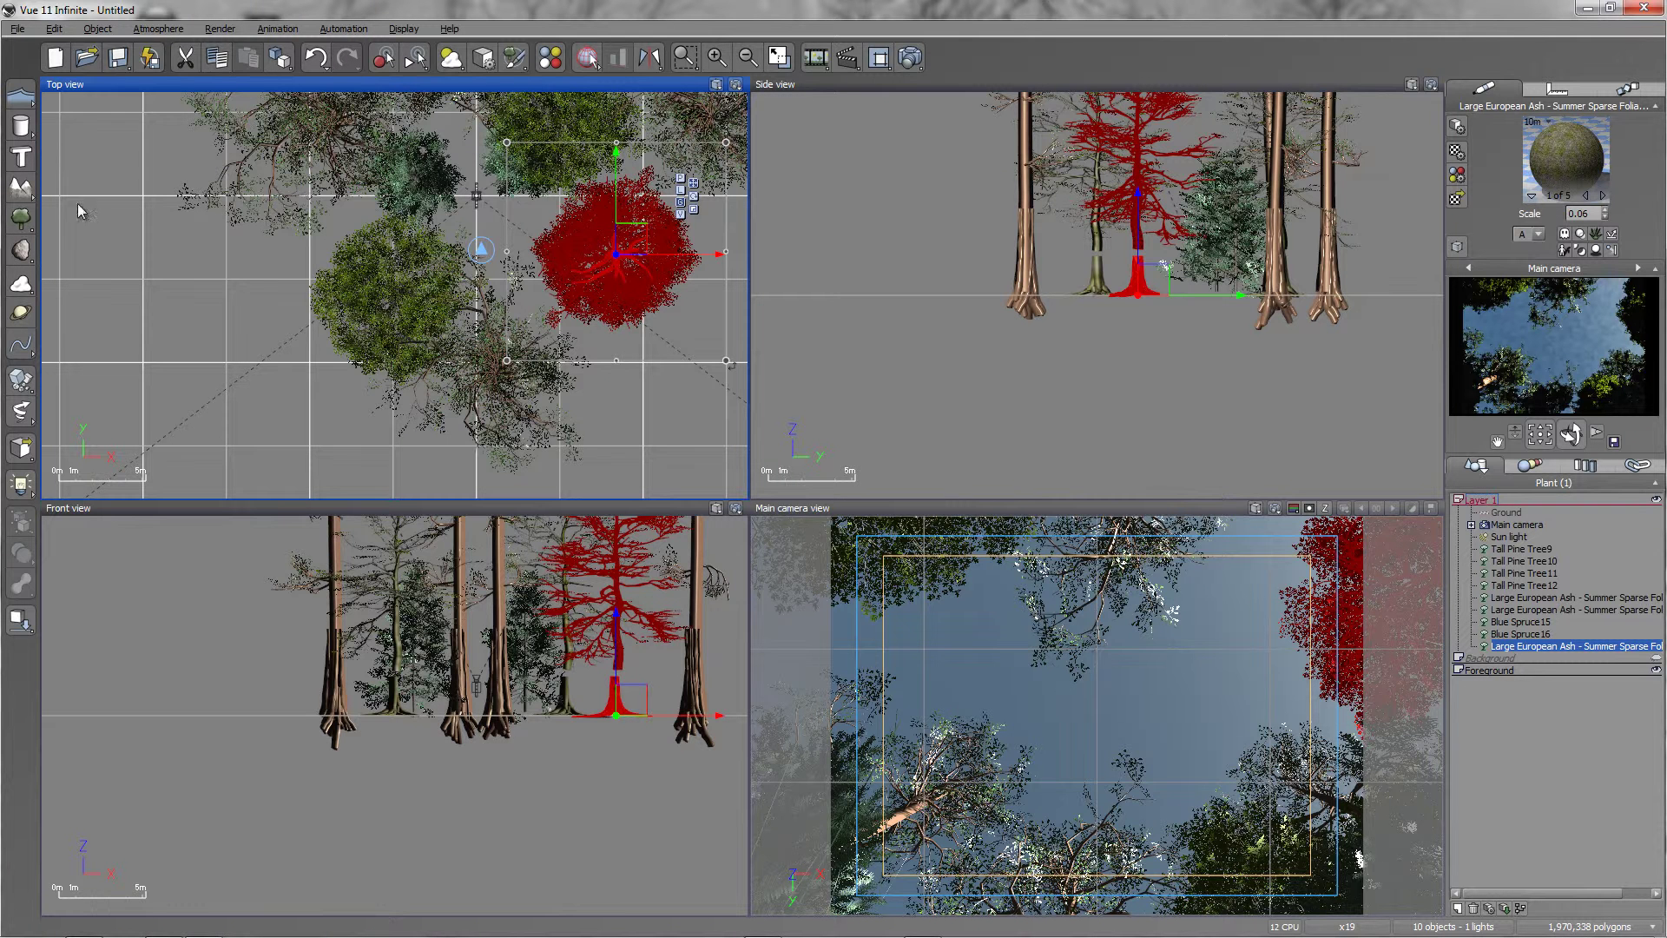
- Load the Default spectral atmosphere from the Physical collection
click(152, 30)
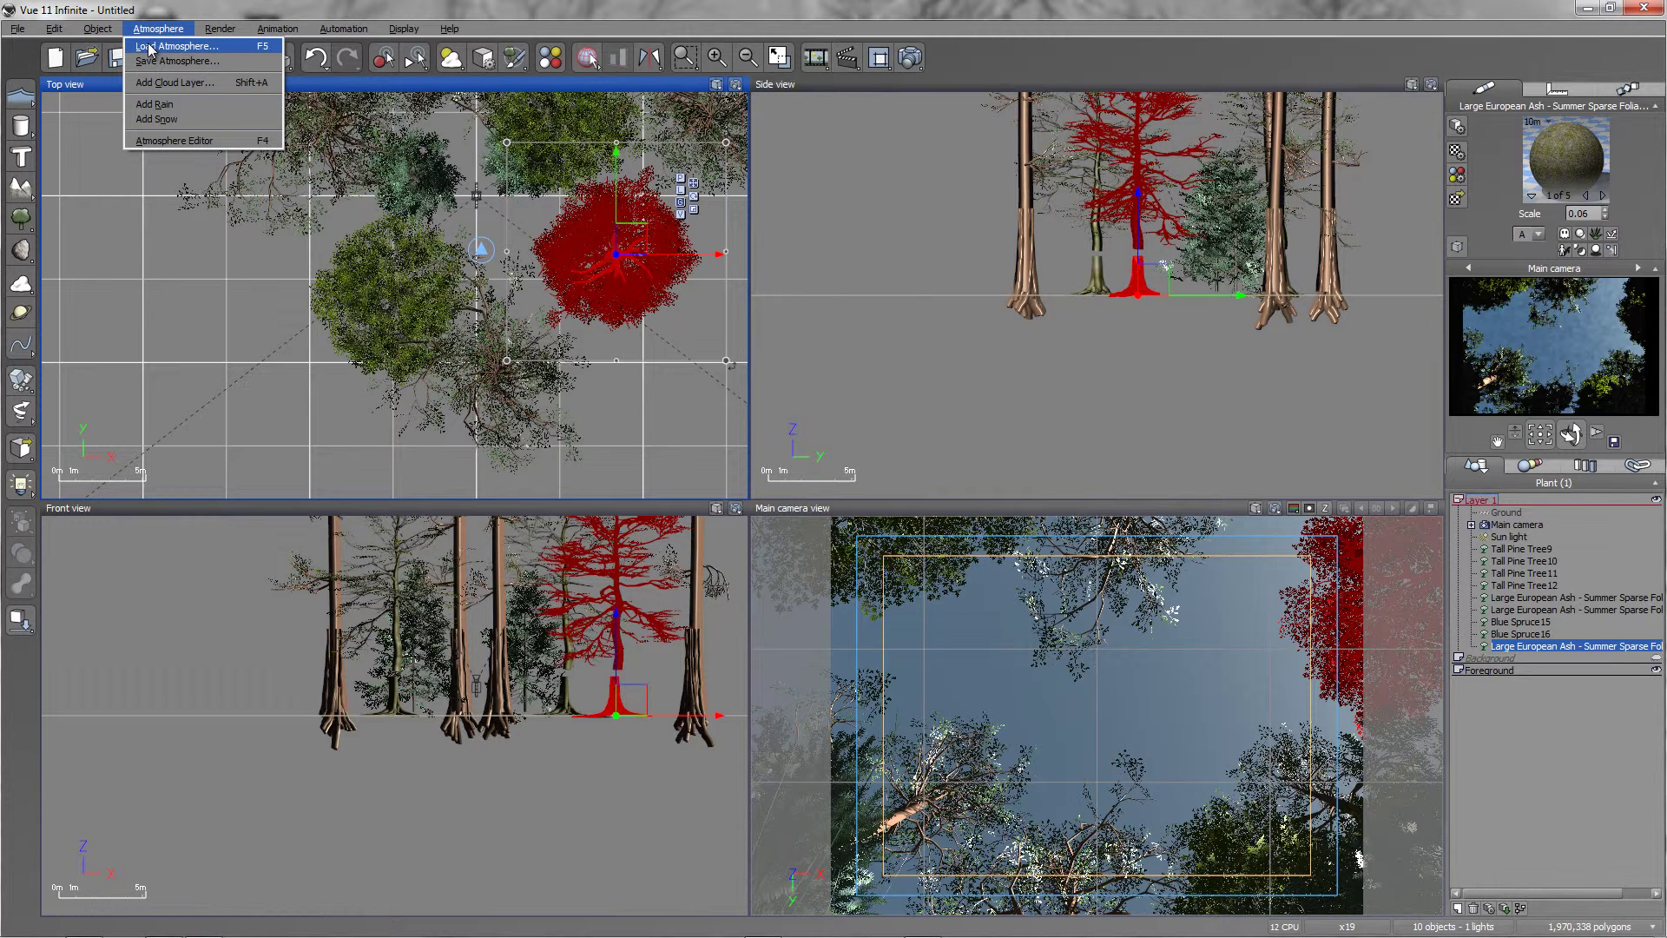
click(150, 47)
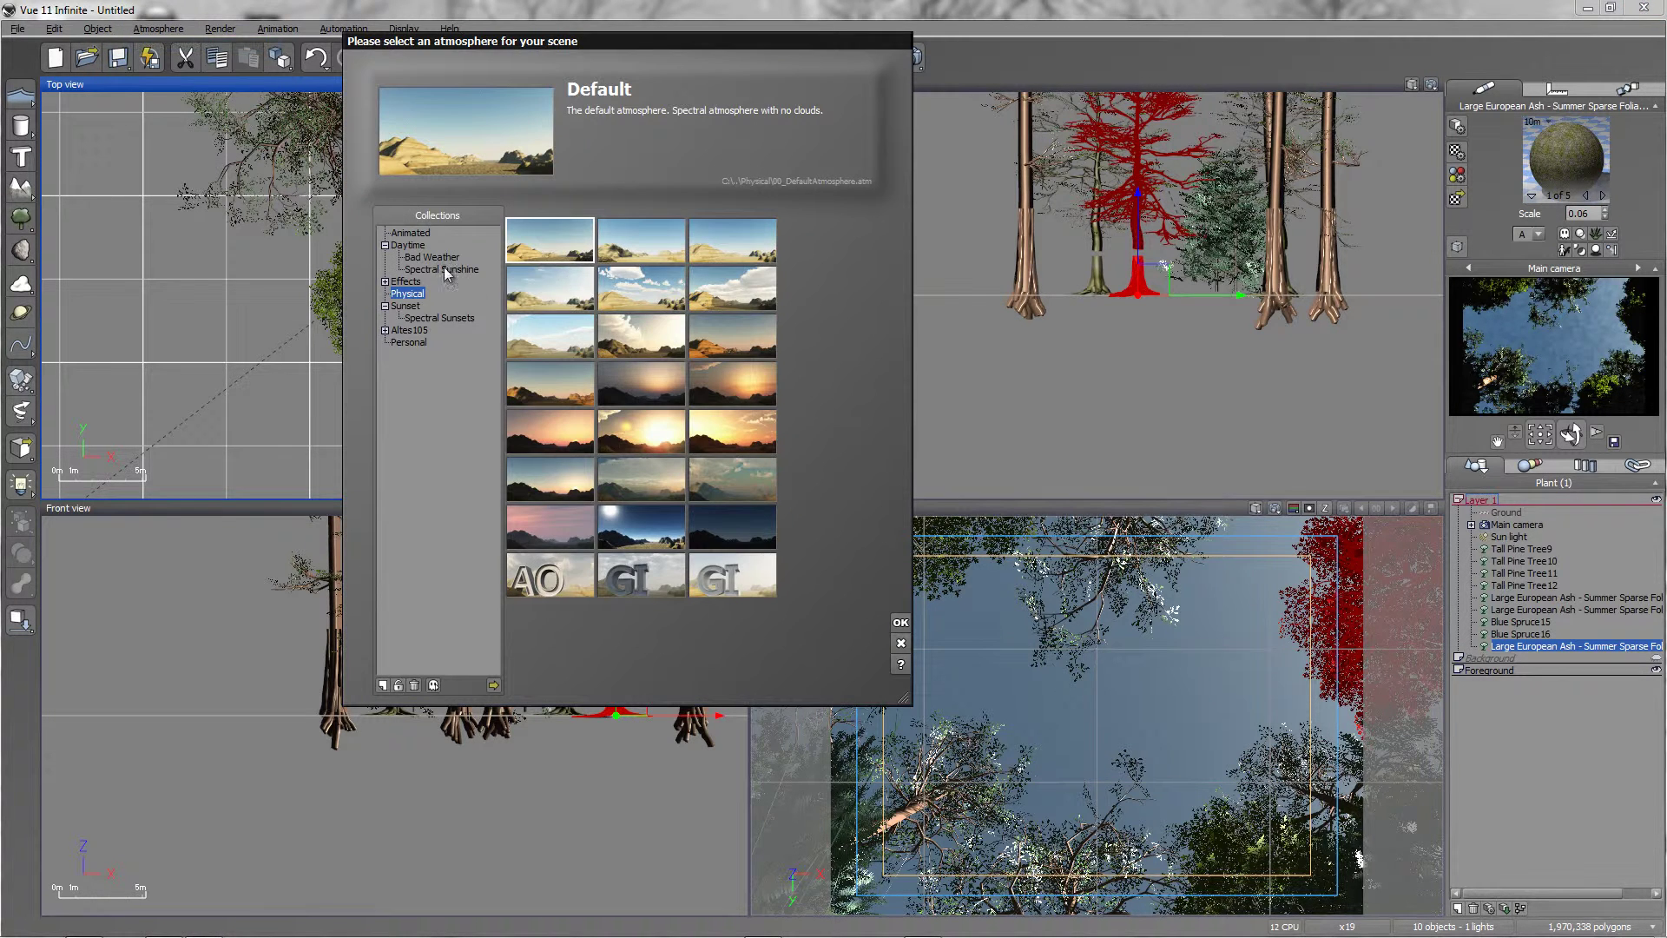
click(608, 283)
click(901, 622)
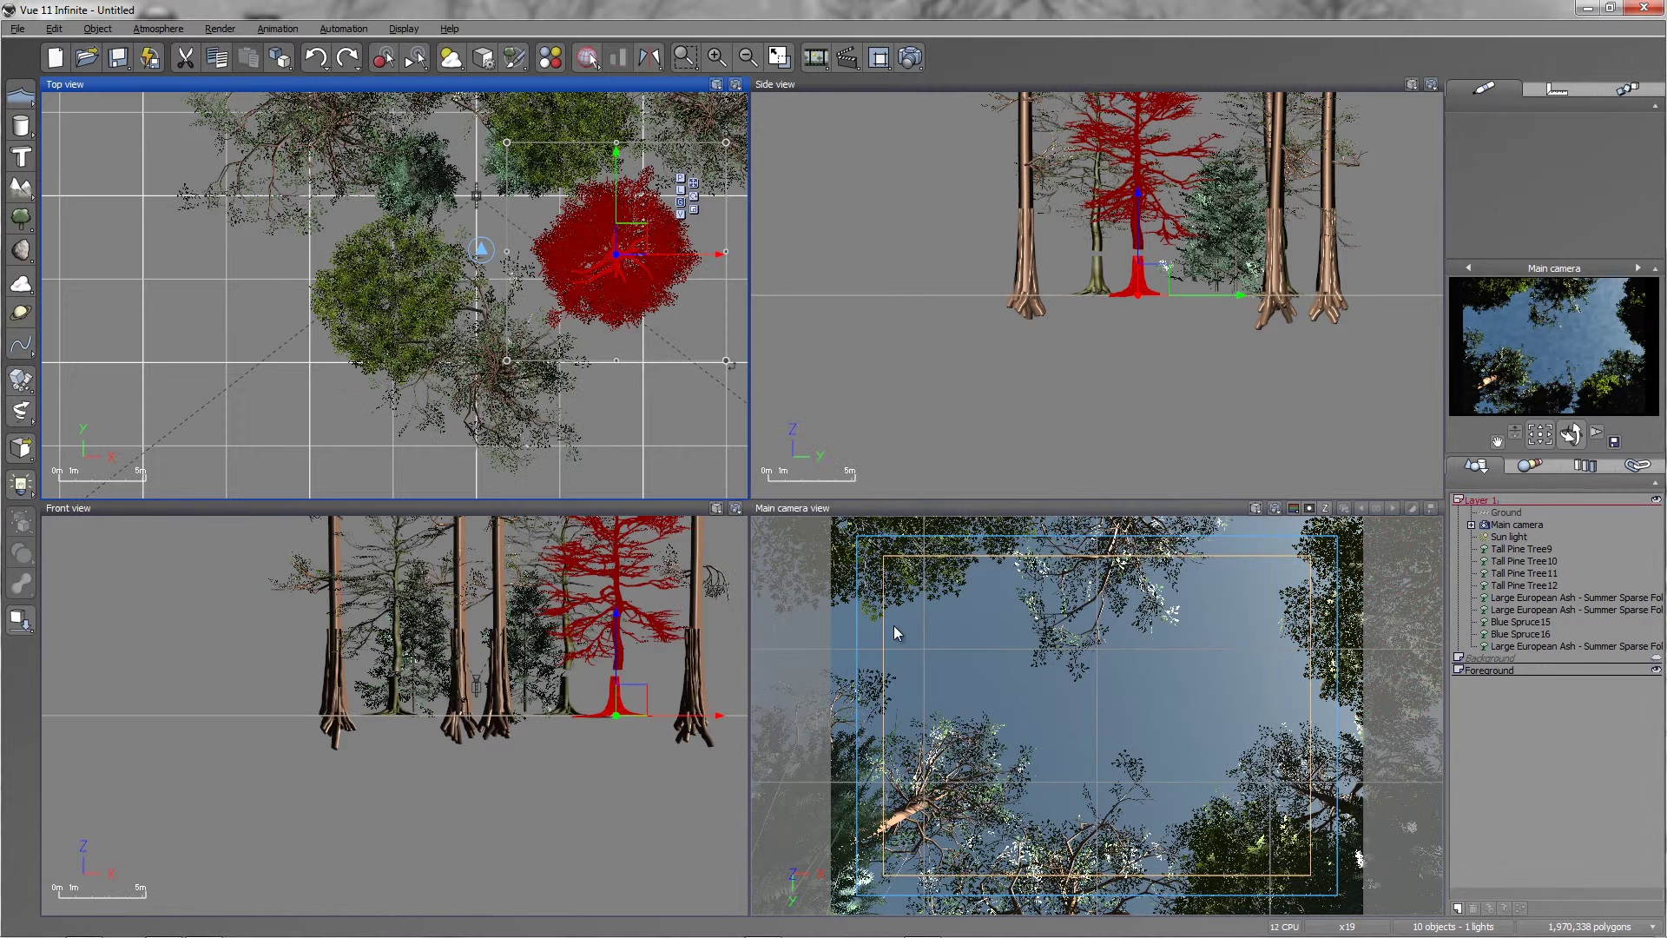
- Set the atmosphere's ambient light color to red 47, green 62, blue 68 and refresh the camera preview
click(160, 29)
click(178, 140)
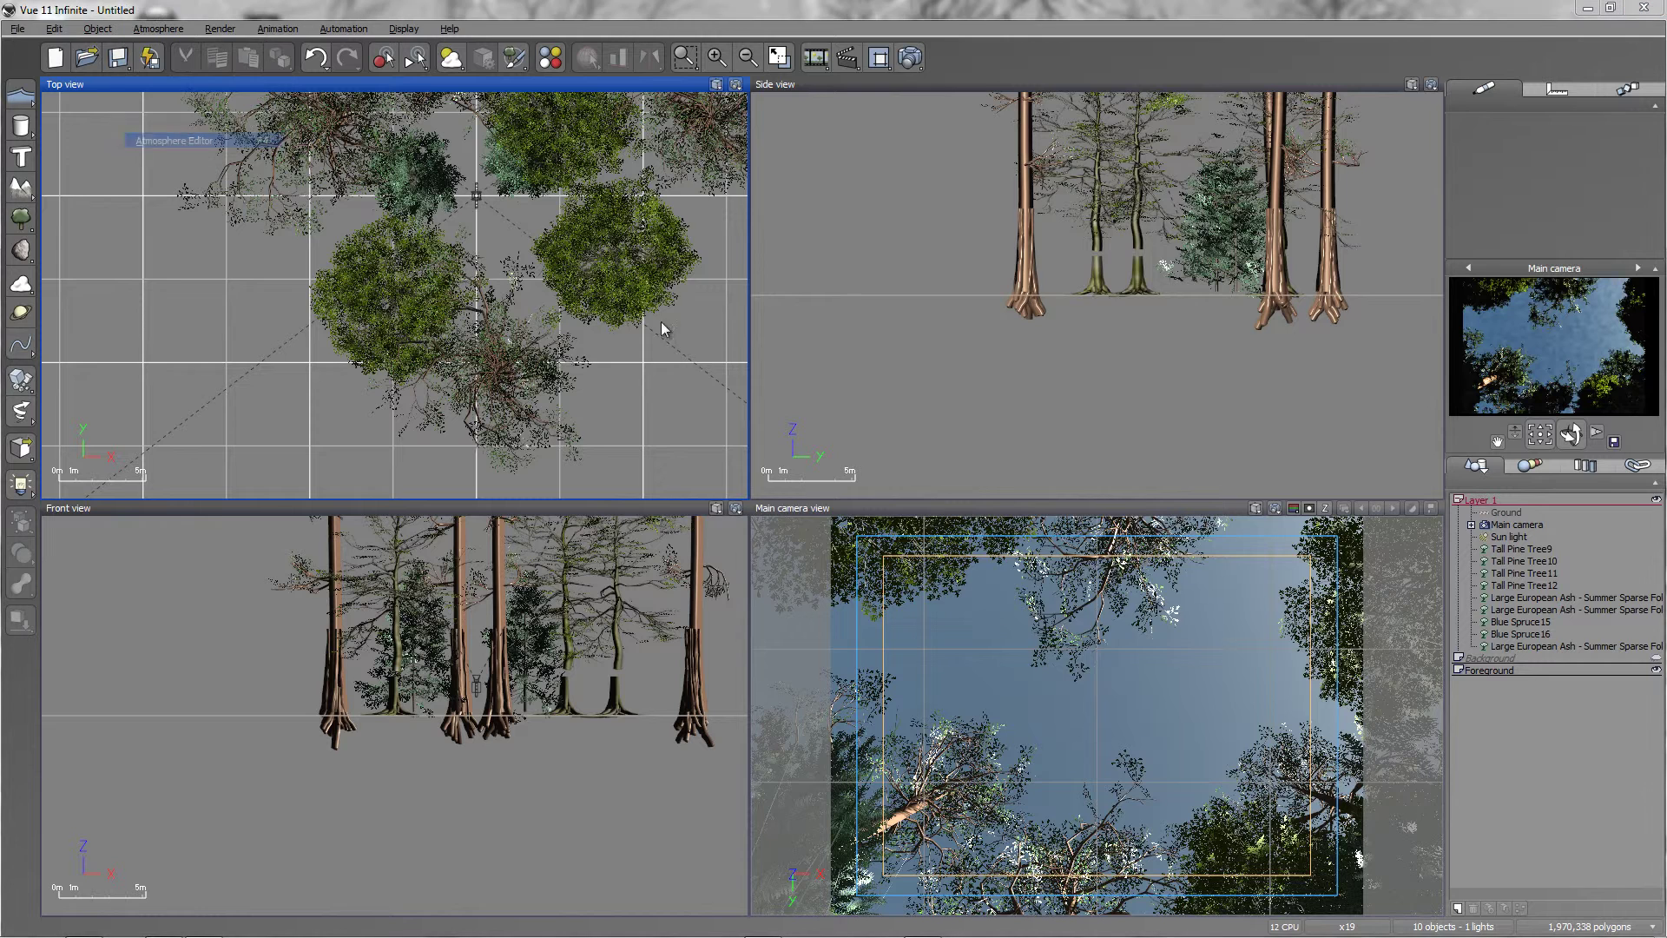
click(781, 283)
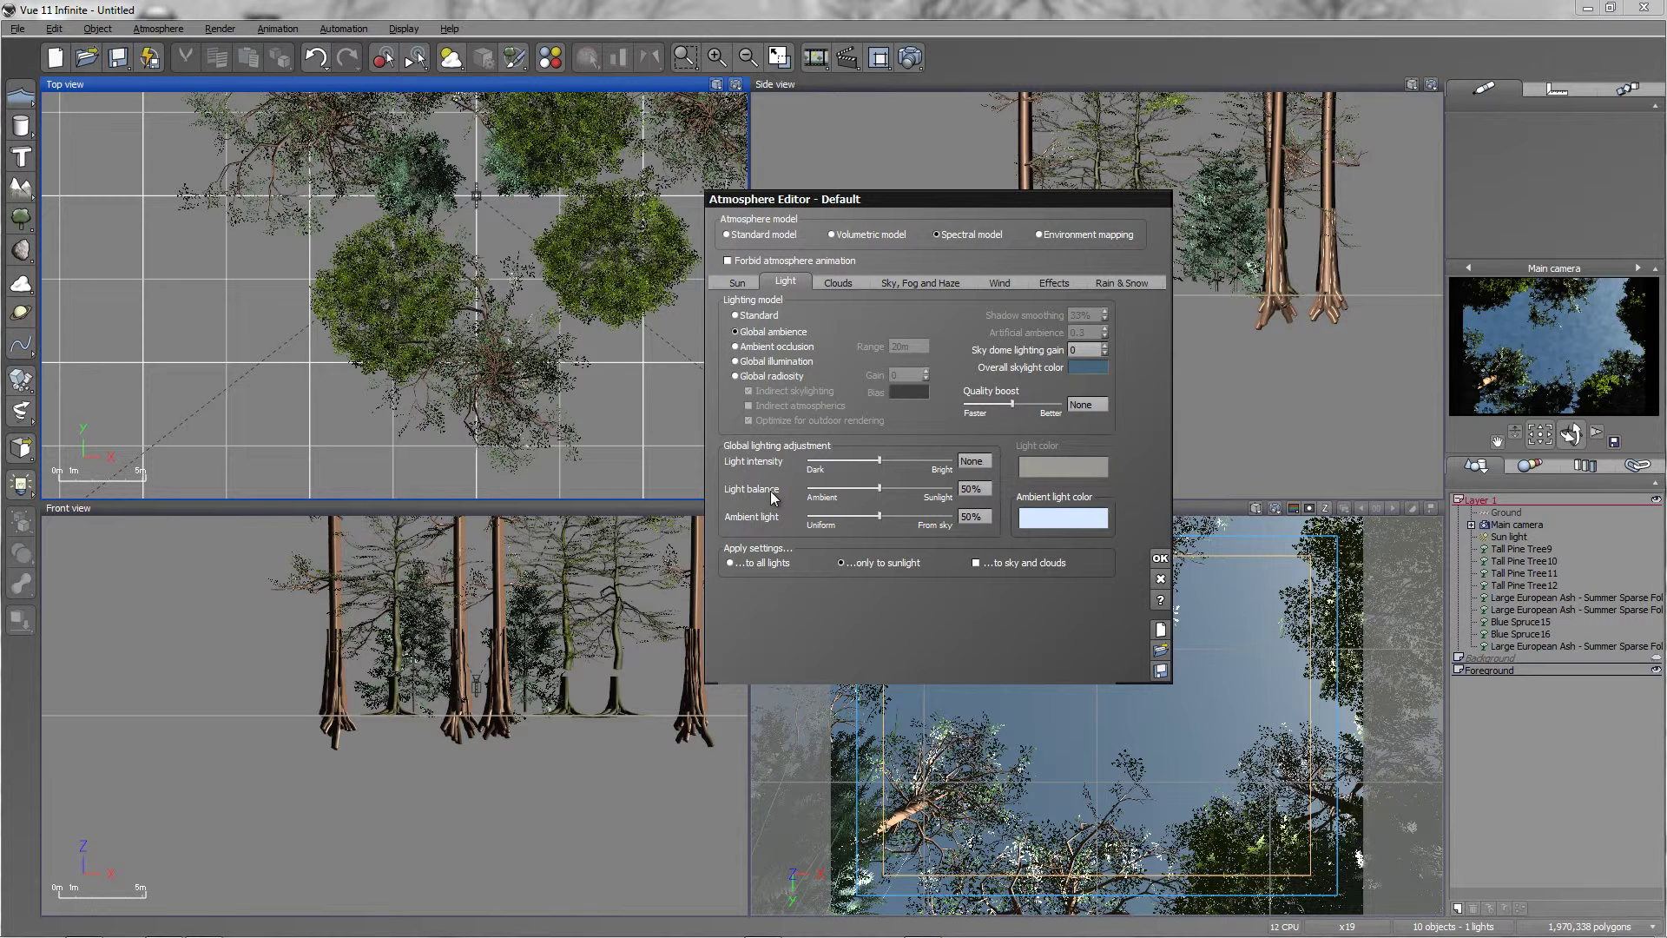
right_click(1071, 523)
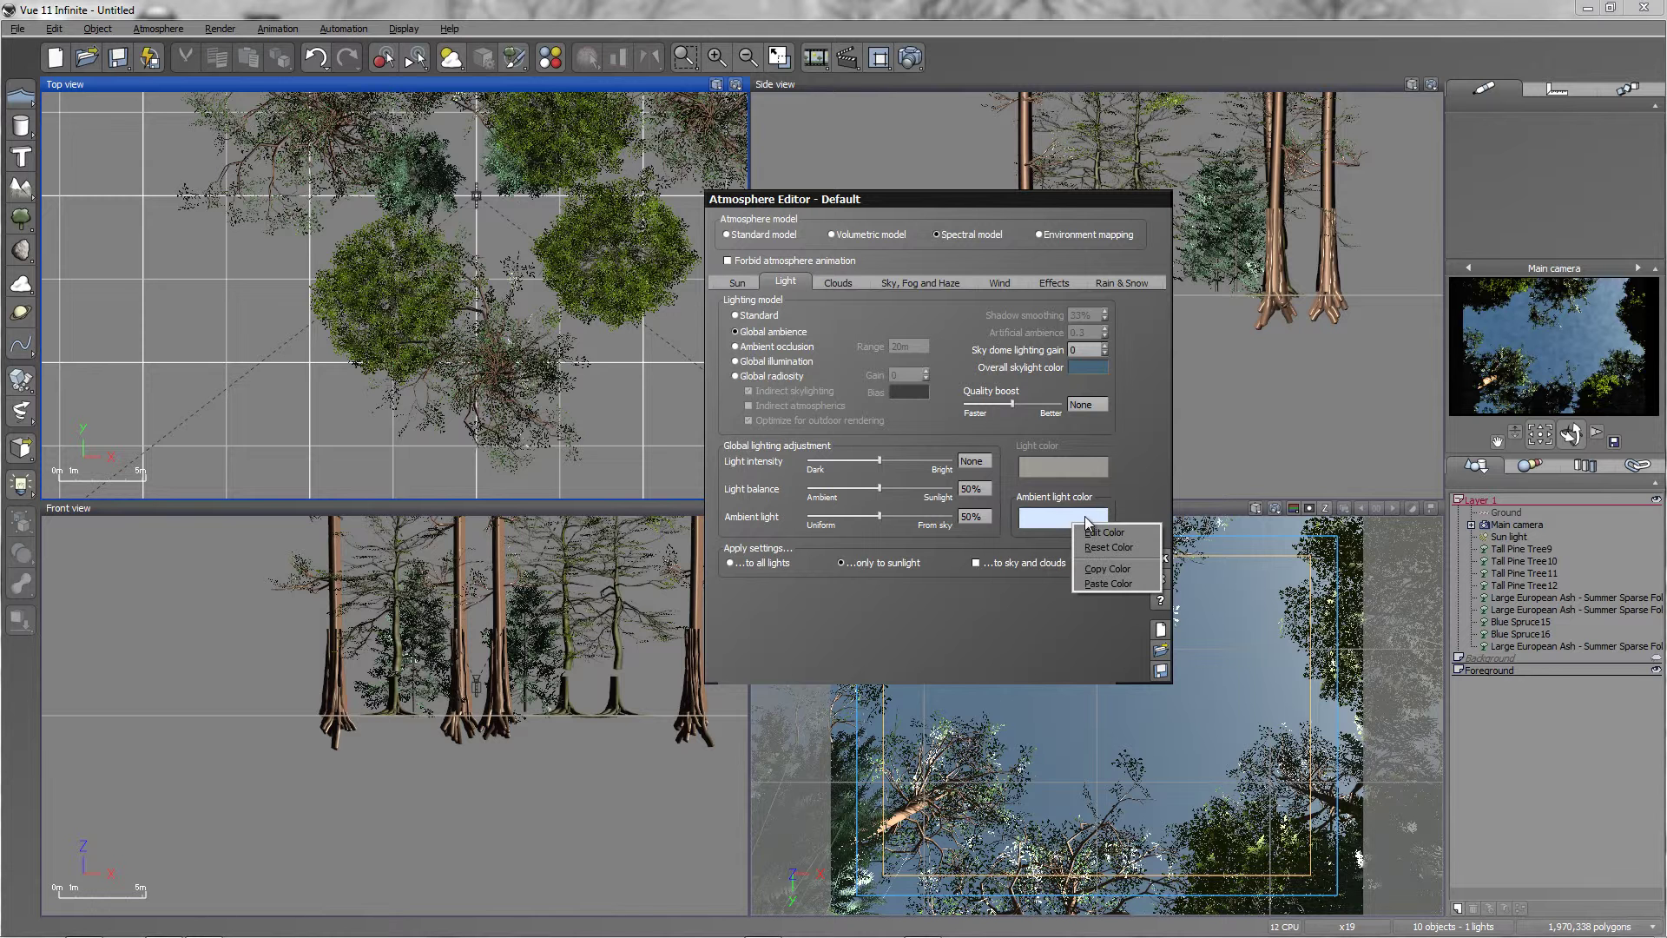
click(1103, 533)
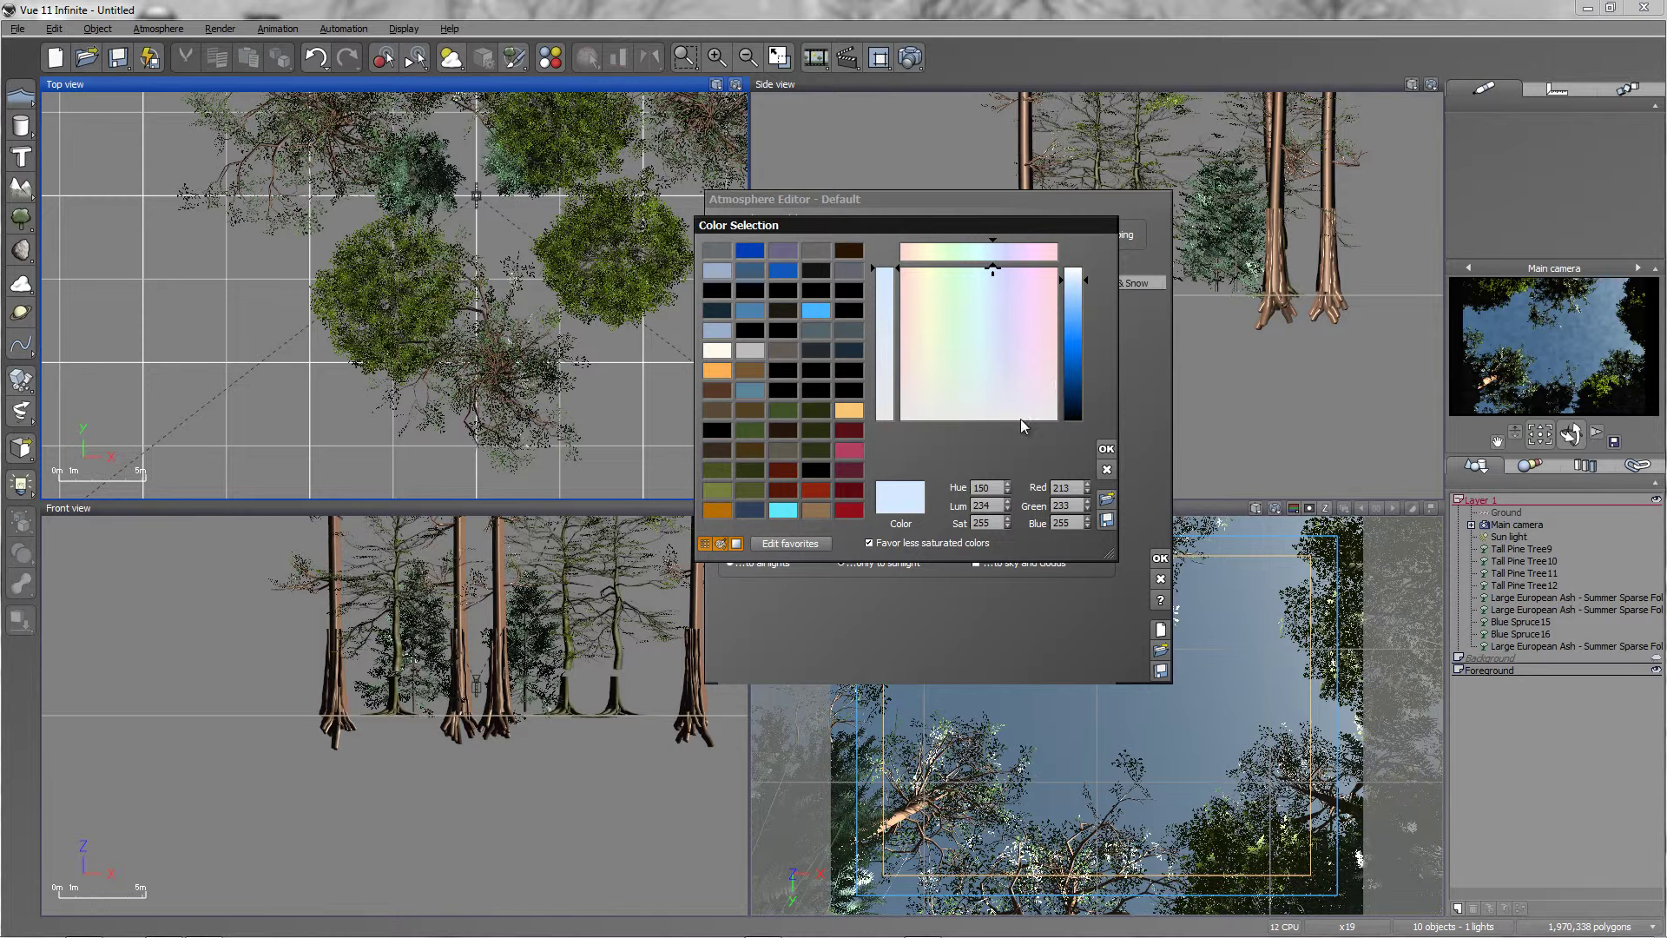
double_click(1063, 487)
text(42)
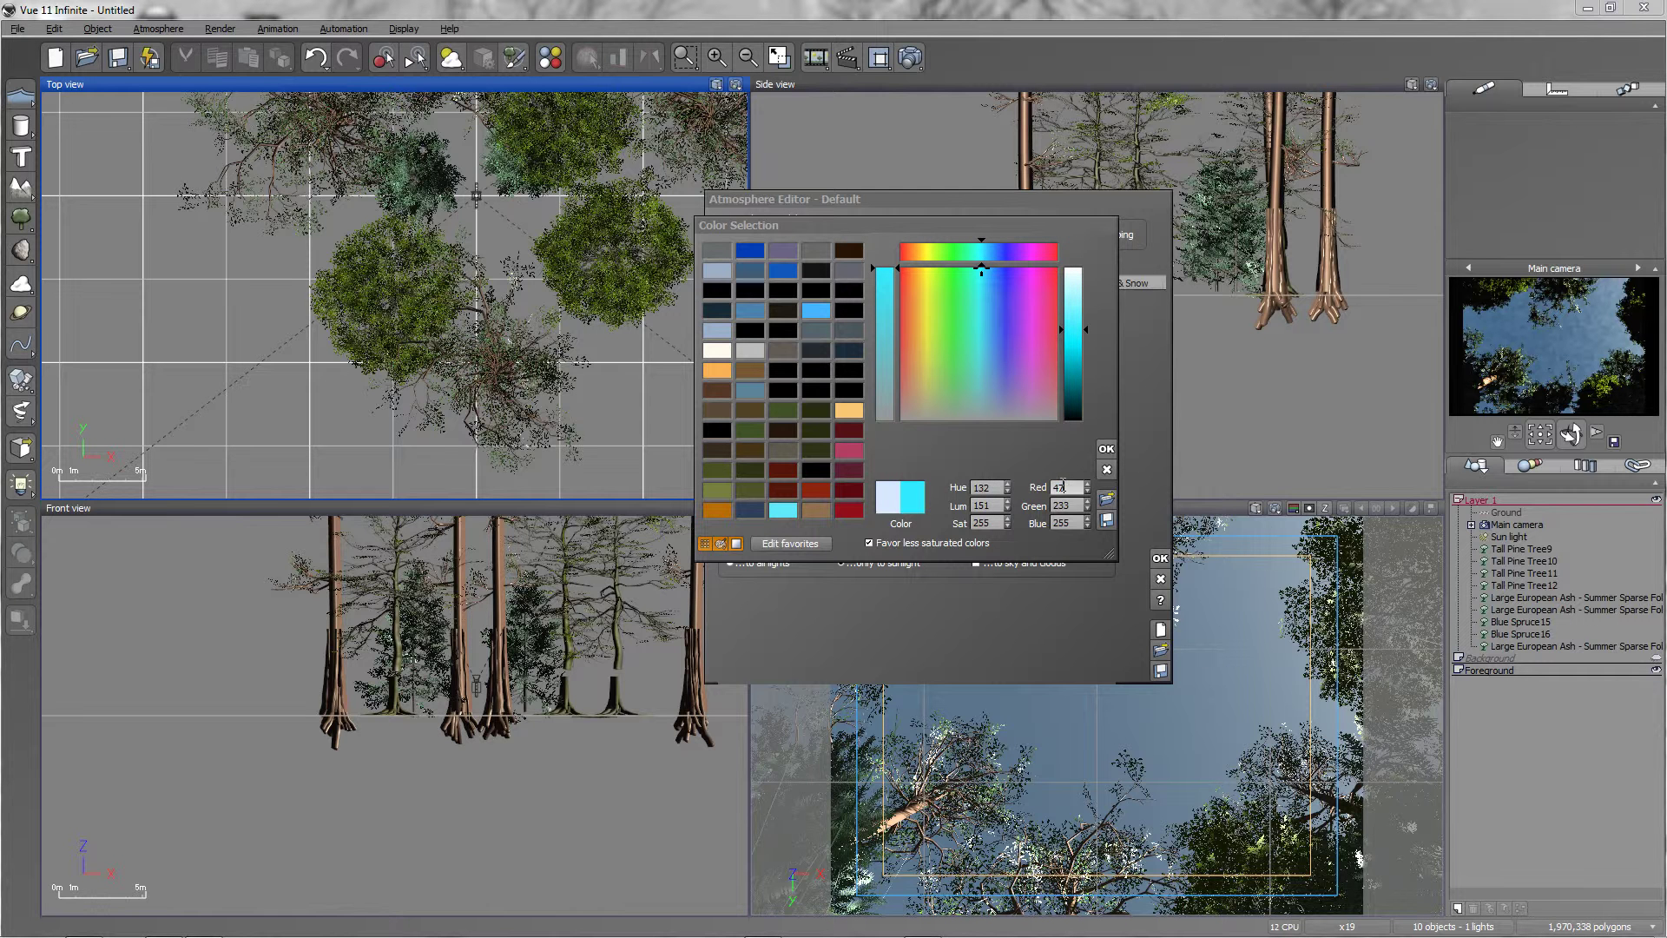
double_click(1061, 505)
text(62)
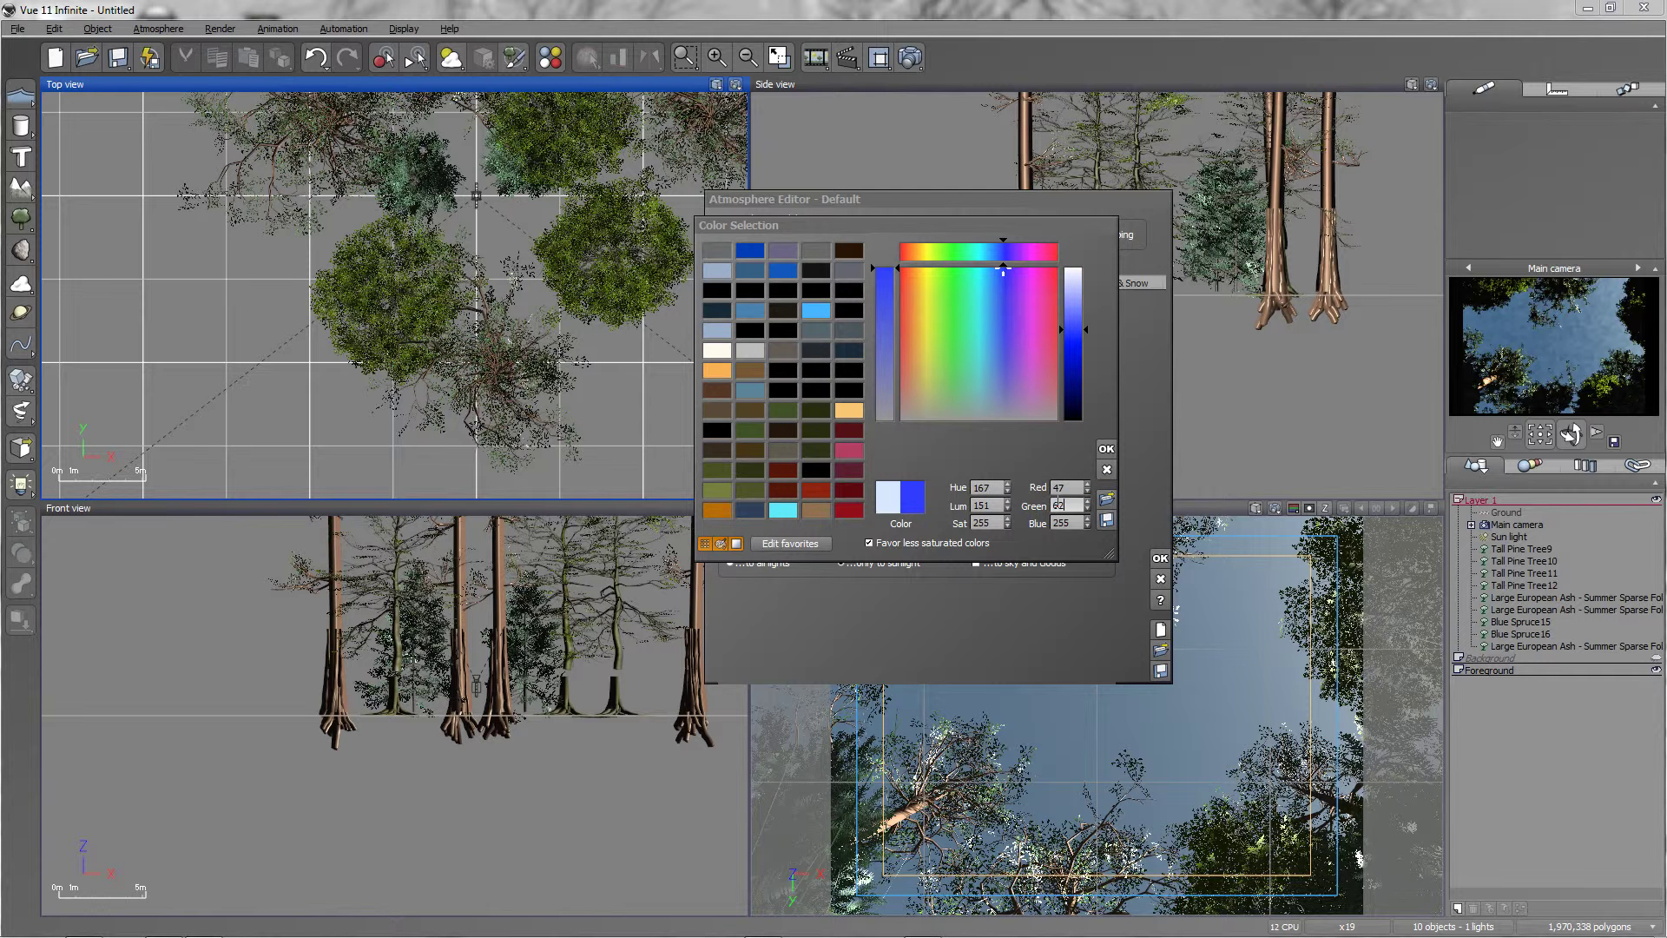
double_click(1067, 522)
text(68)
click(1106, 448)
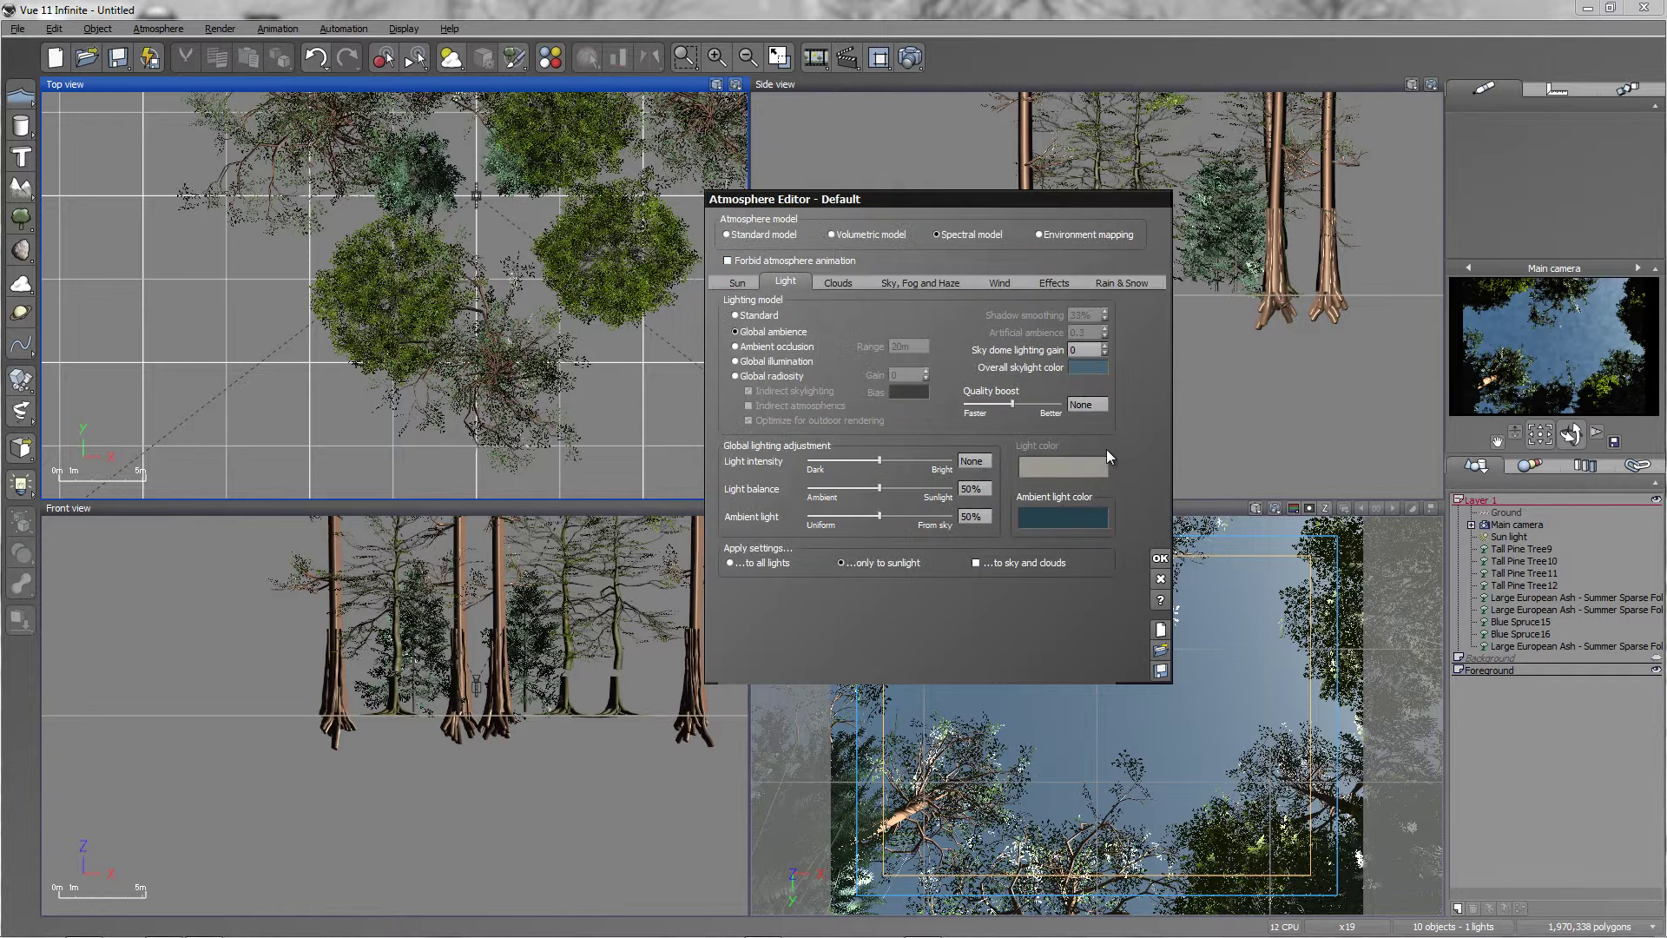
right_click(1559, 341)
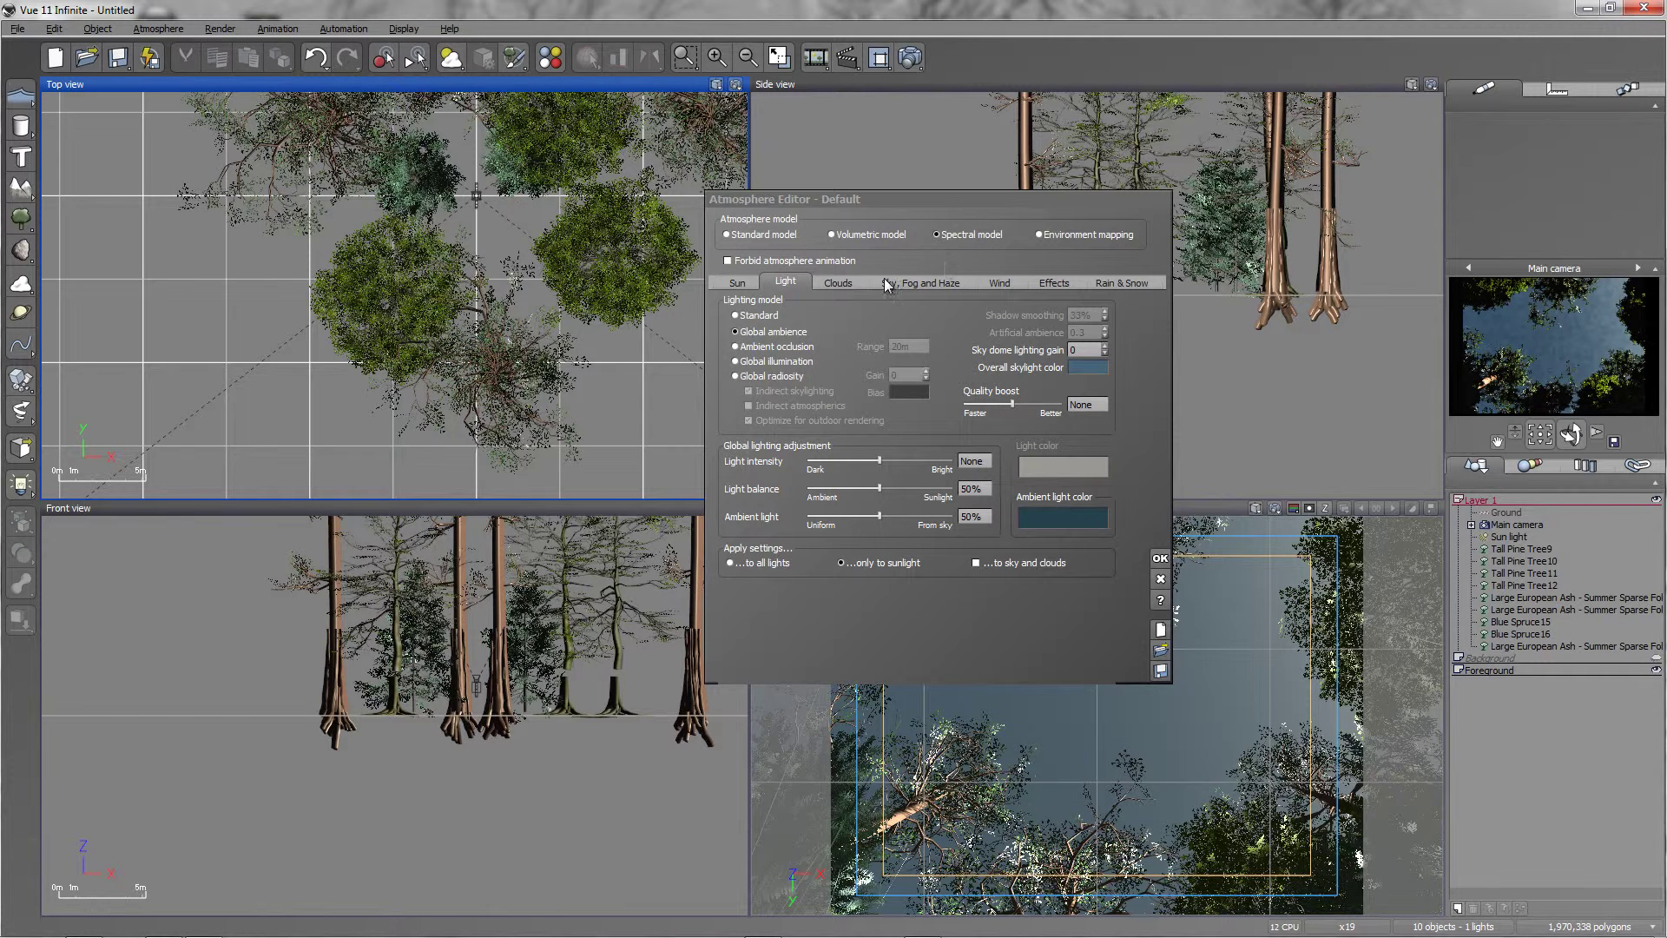
- Add a Thick Strato-Cumulus Layer from the Spectral 2 collection as a cloud layer to the atmosphere
click(839, 283)
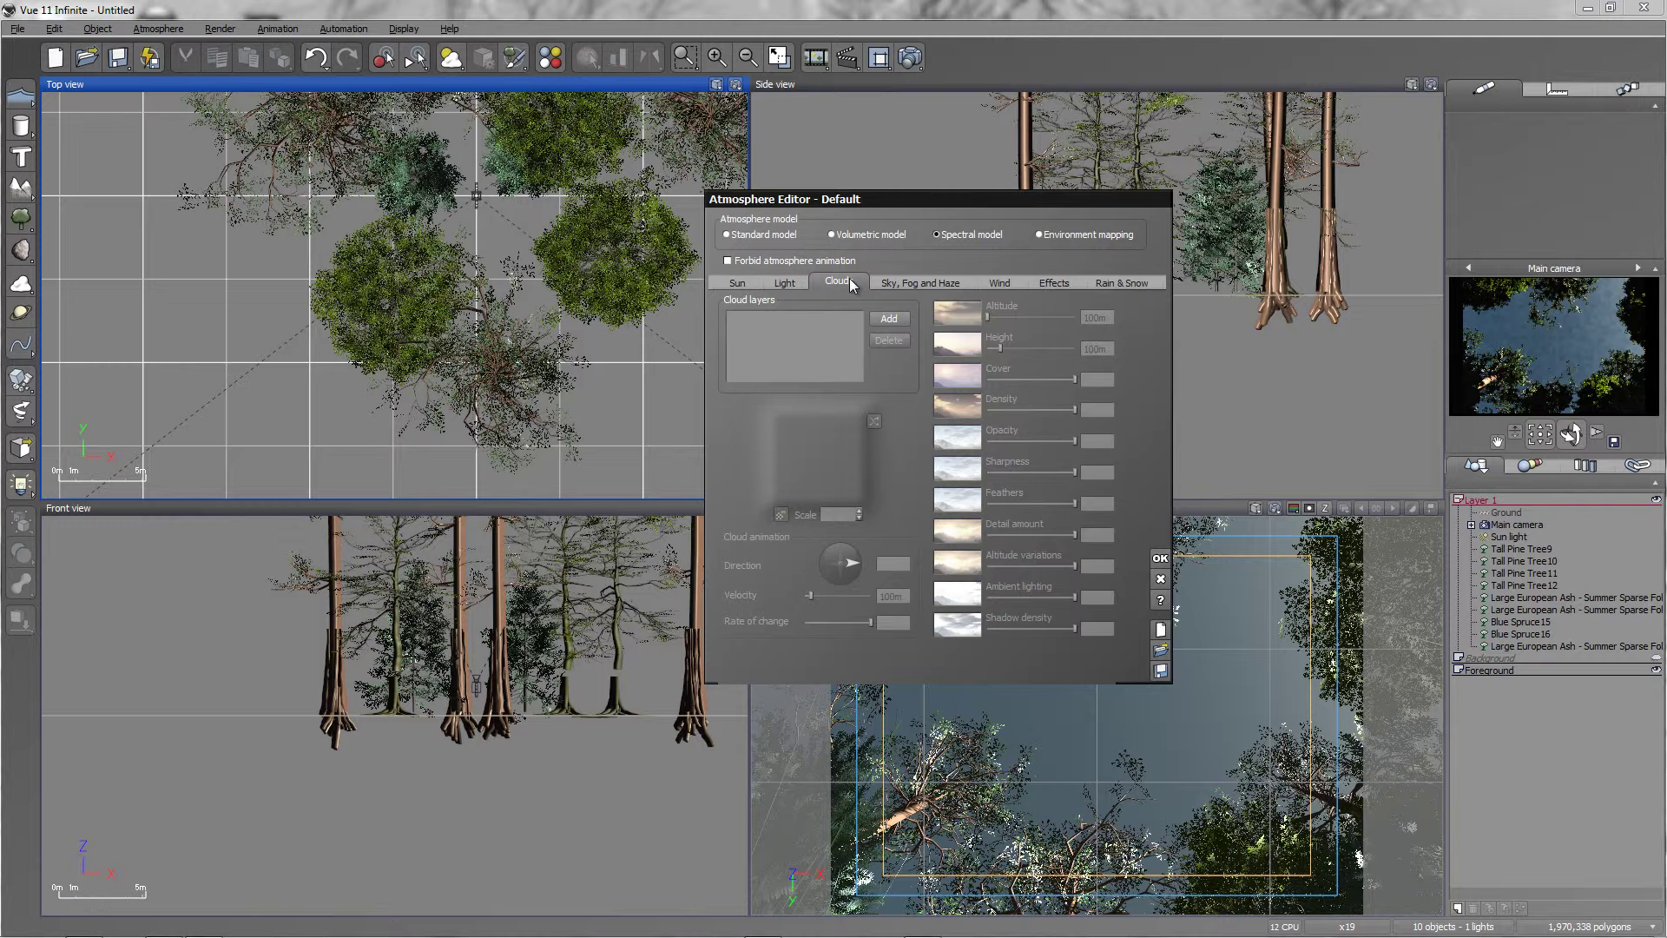
click(888, 321)
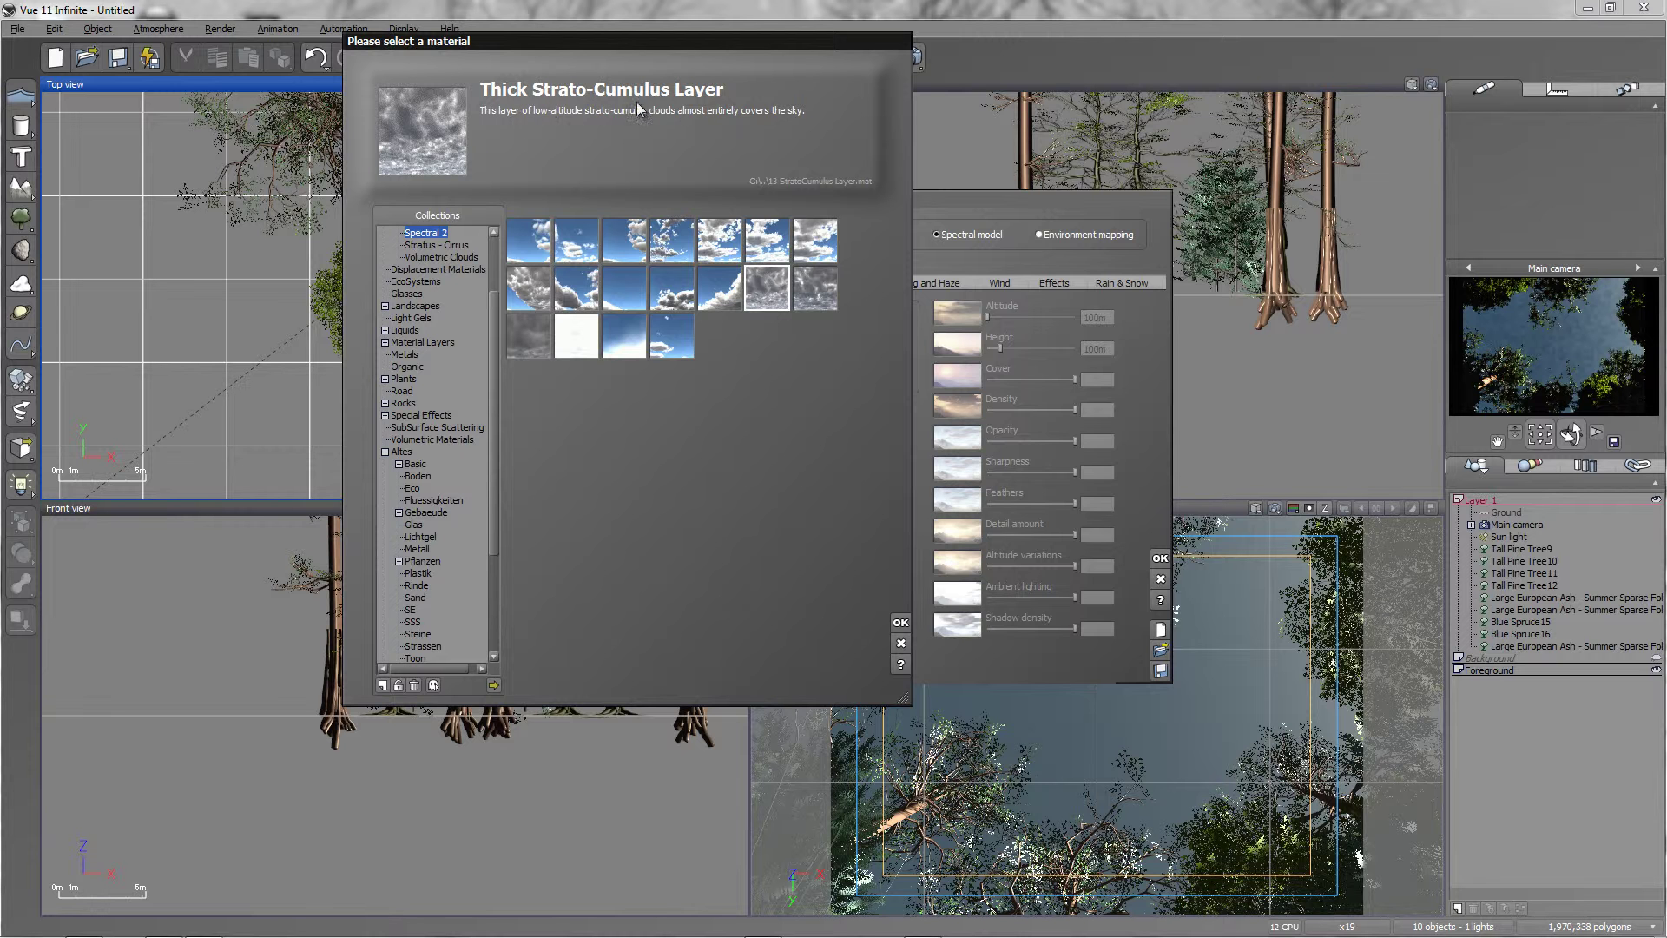
click(900, 622)
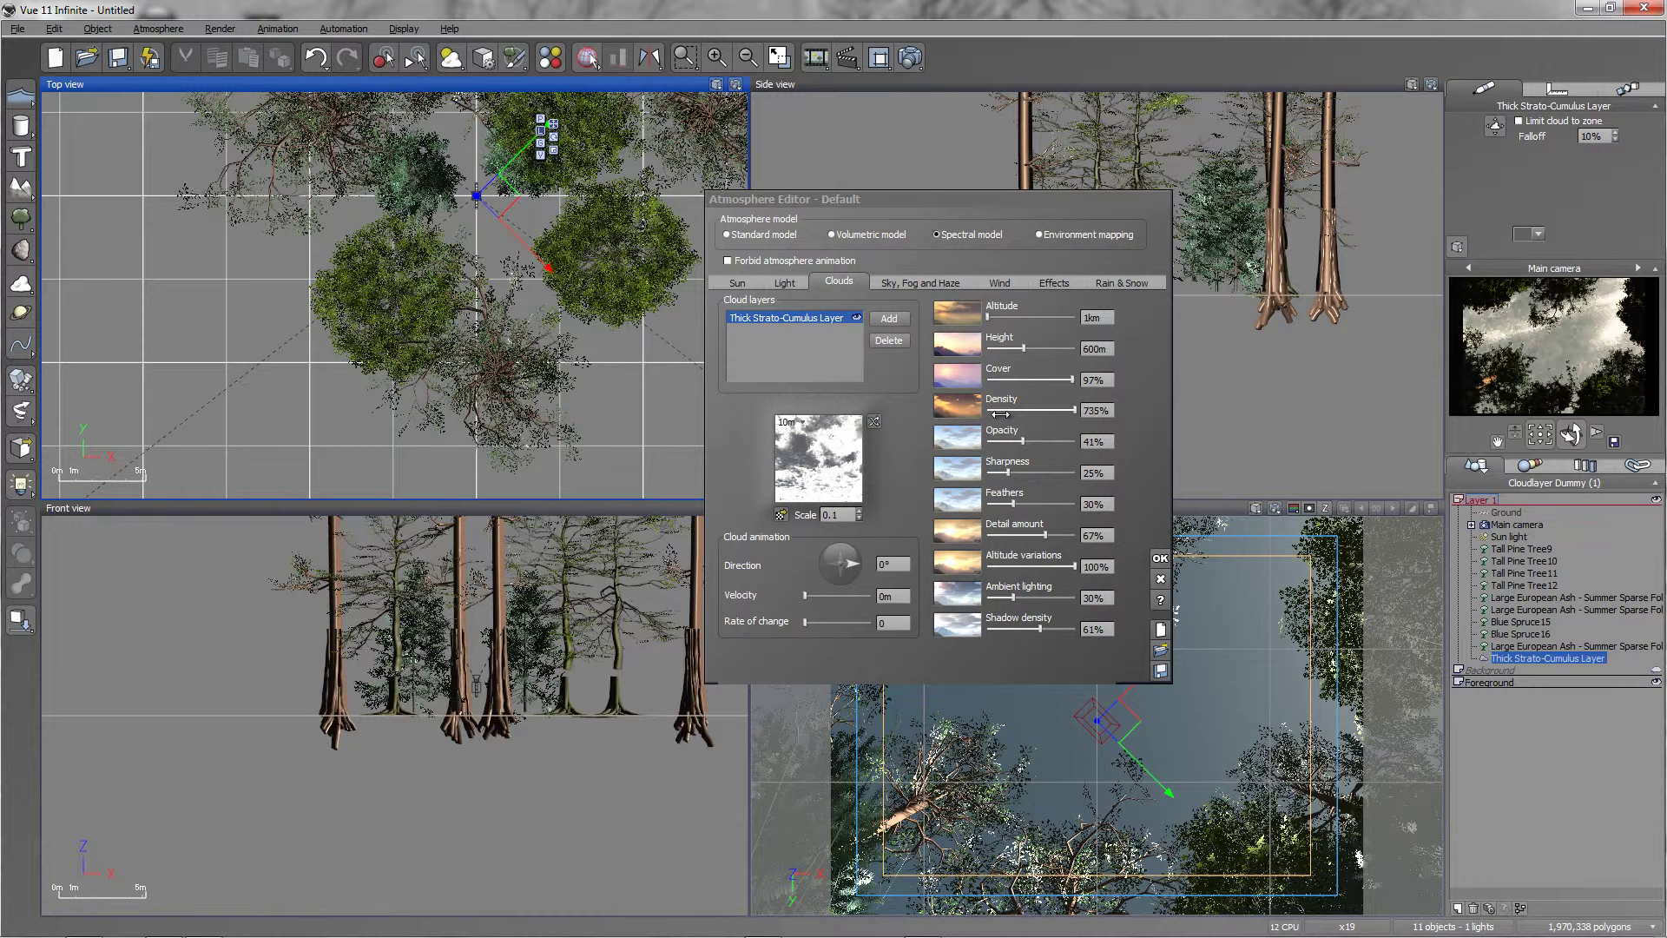
- Set the strato-cumulus layer's altitude to 100 m and its cover to 75%, and refresh the camera preview
click(1099, 318)
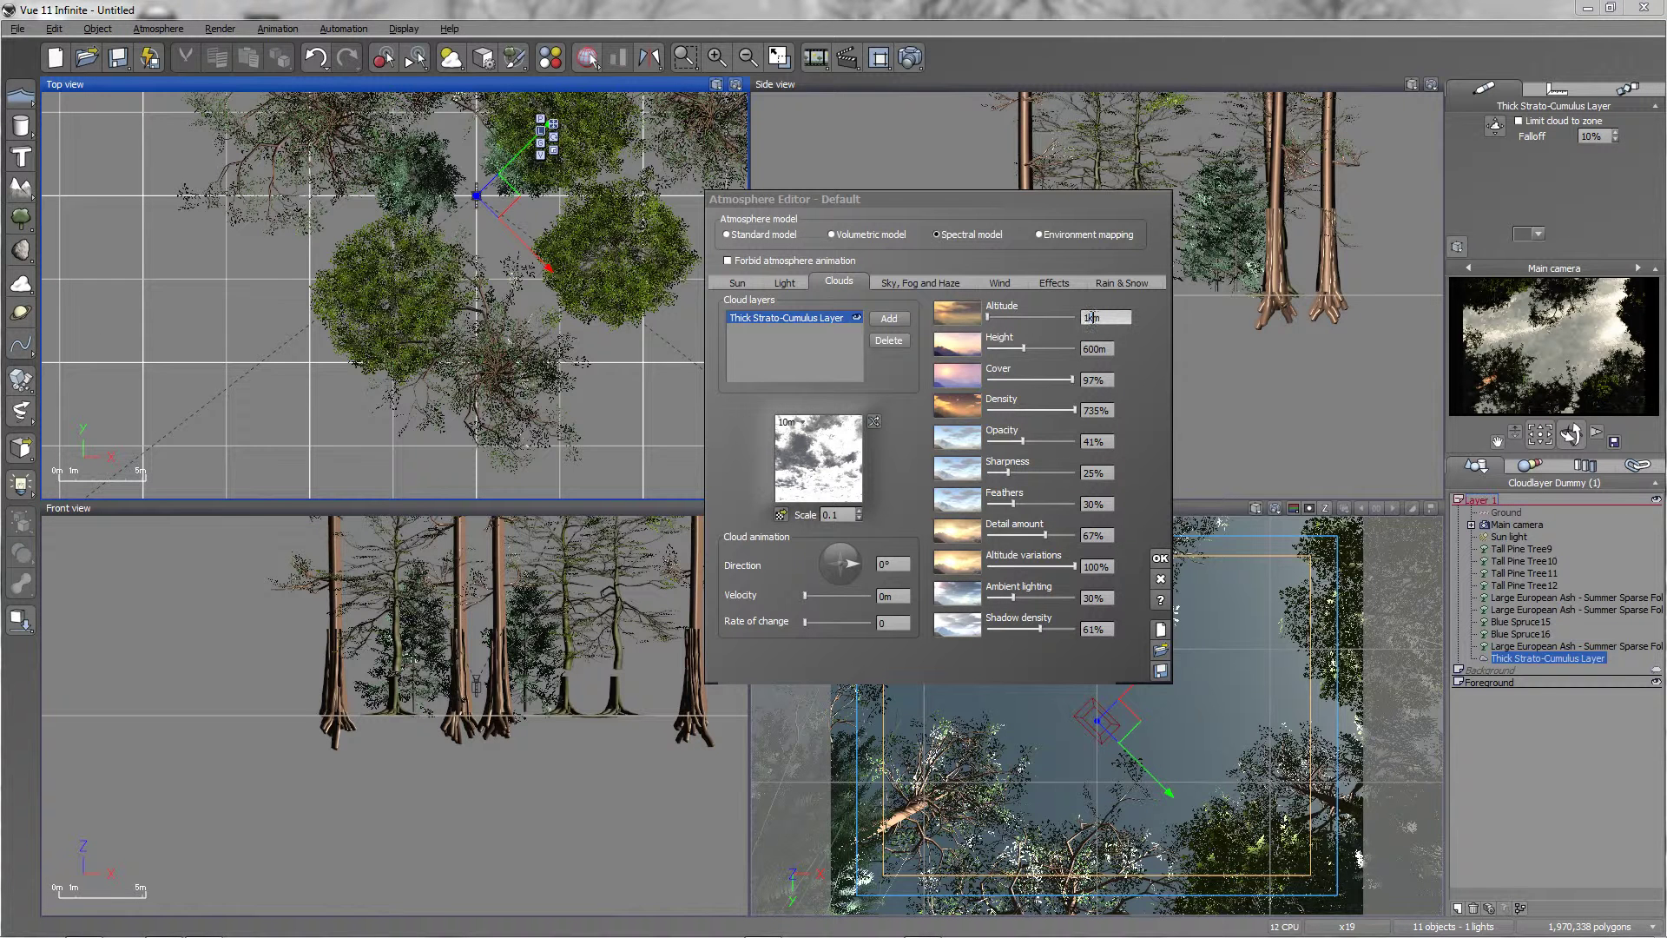
text(100)
key(Return)
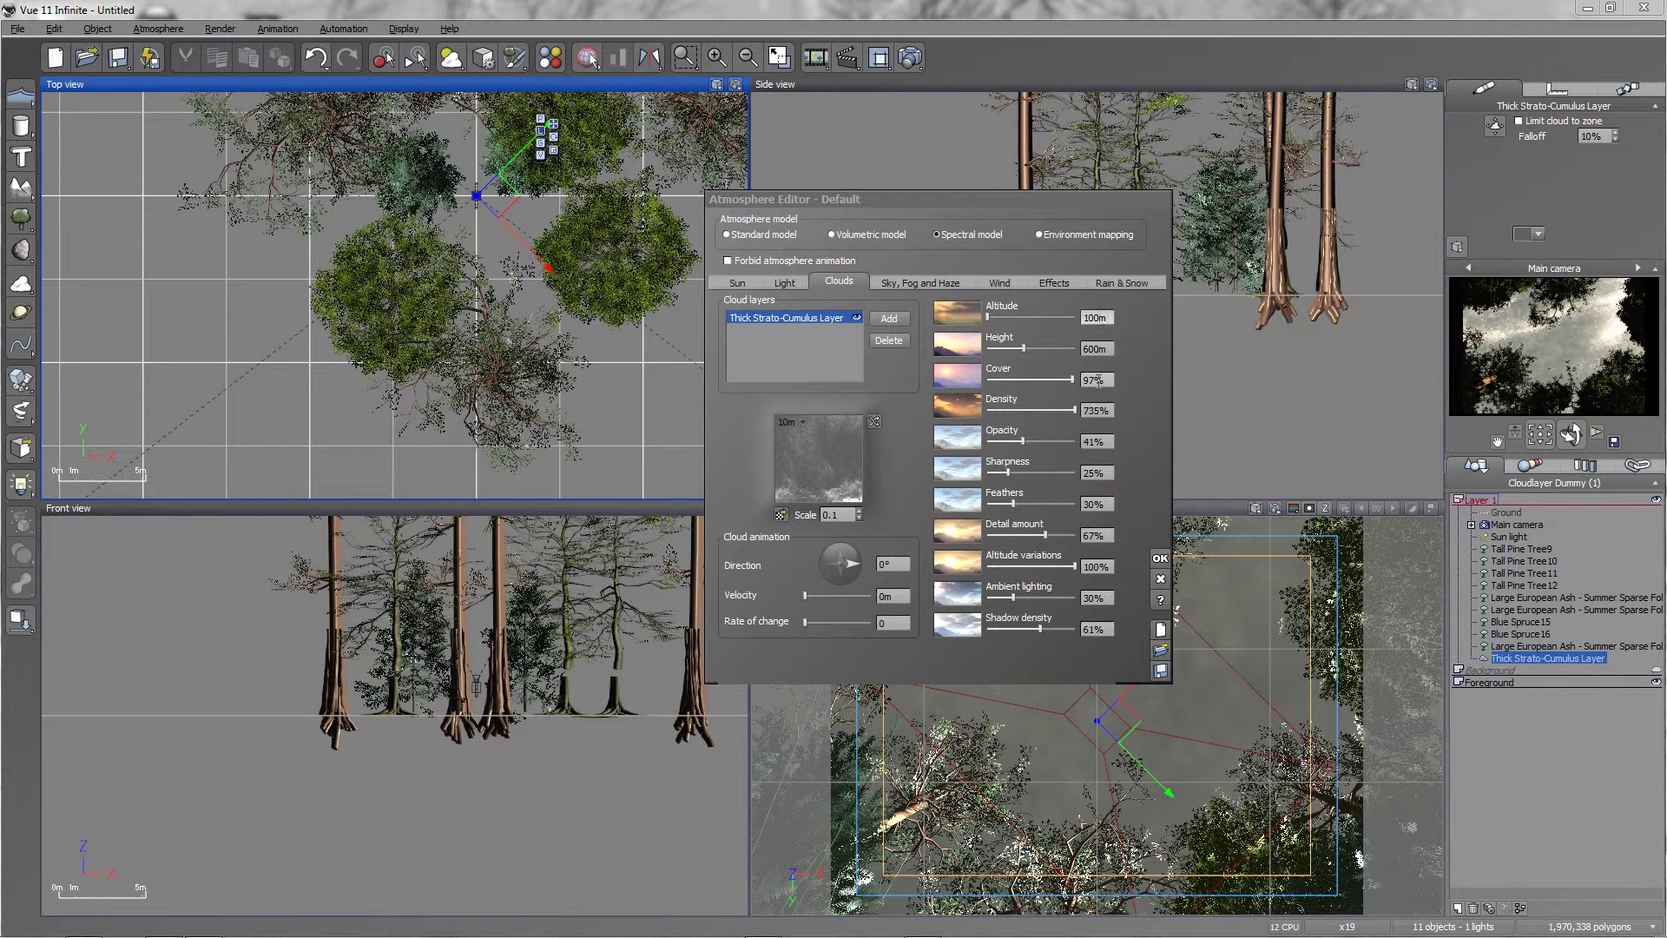
drag(1070, 380, 1052, 380)
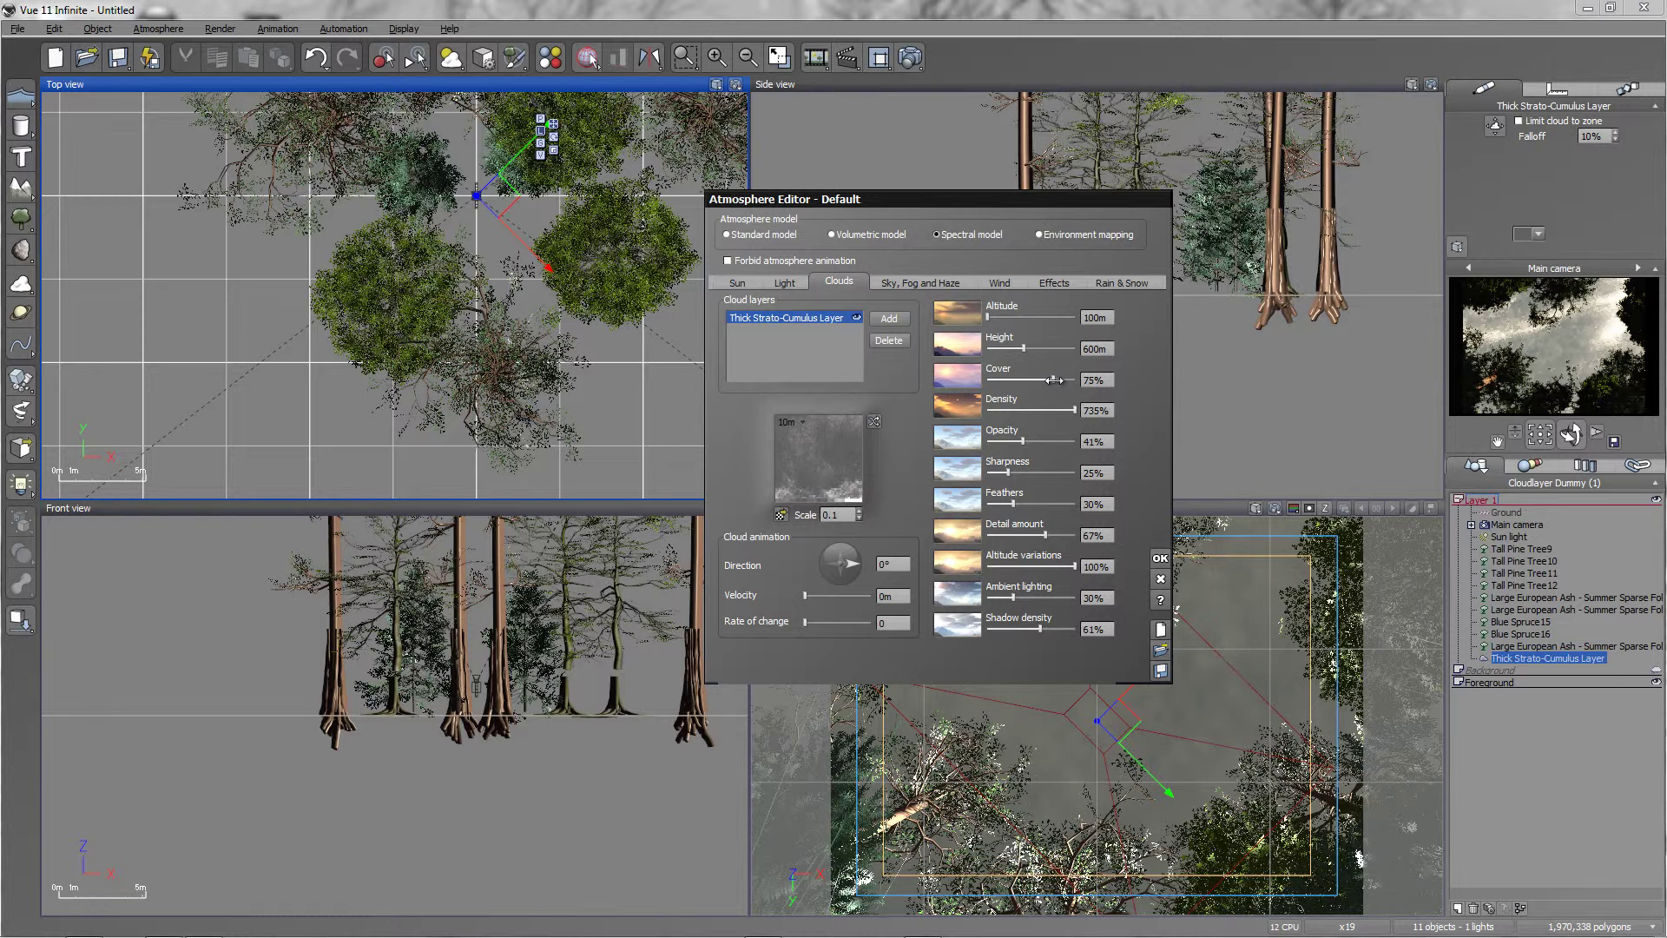
right_click(1537, 369)
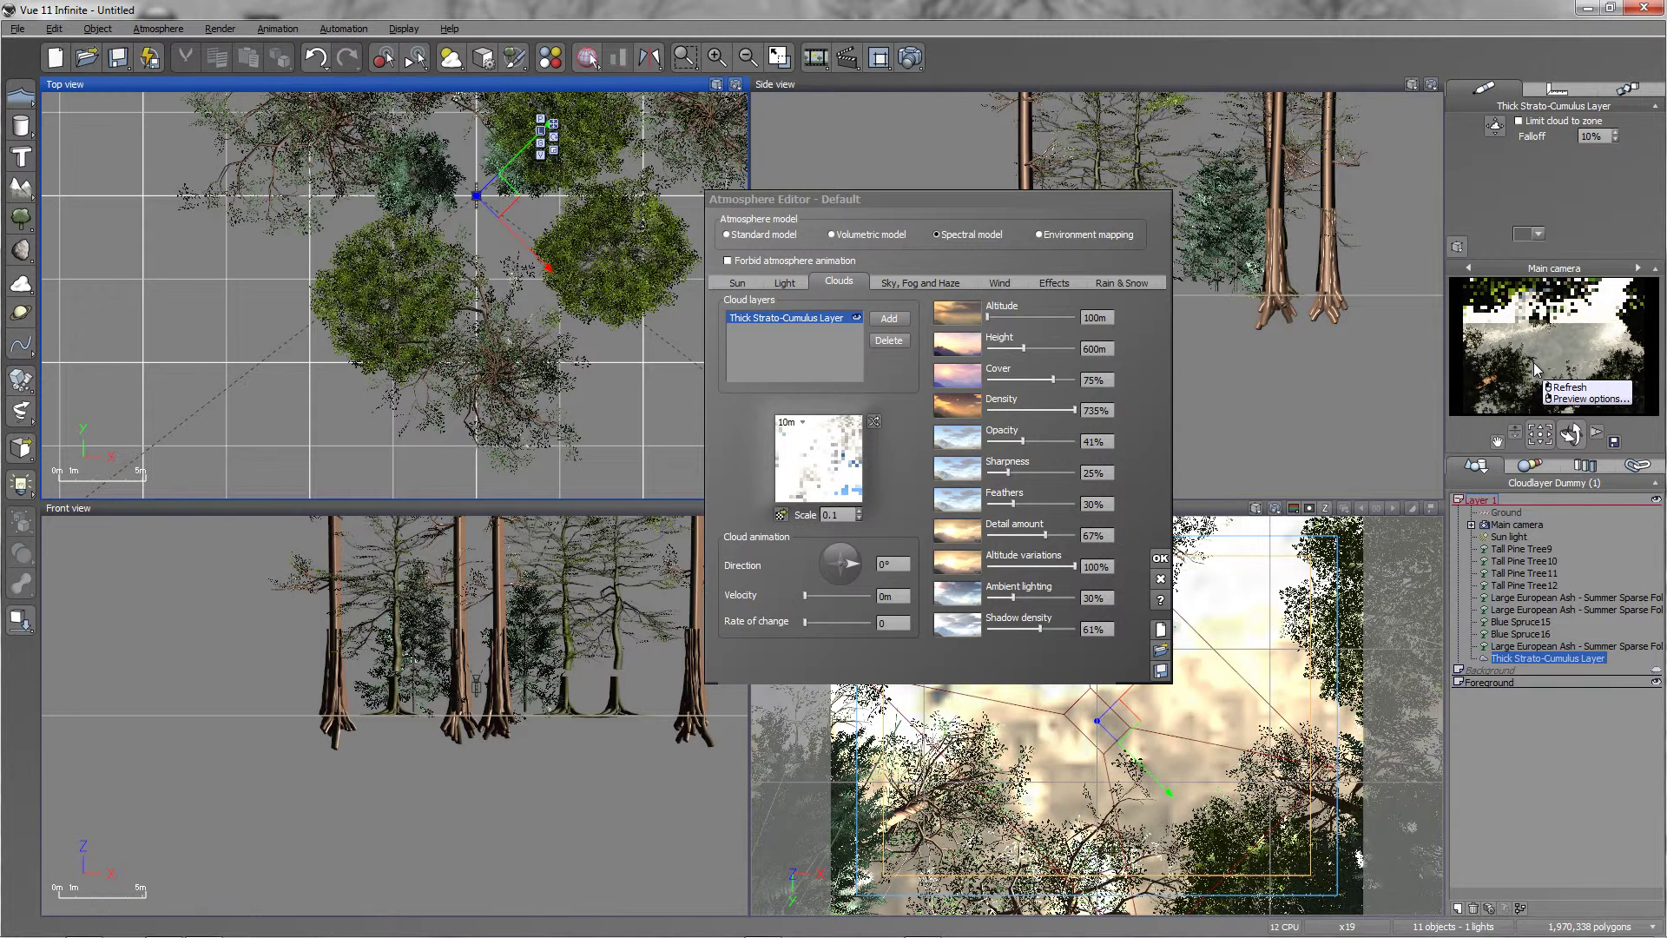
- Set the strato-cumulus layer's density to 74% and refresh the camera preview
key(Escape)
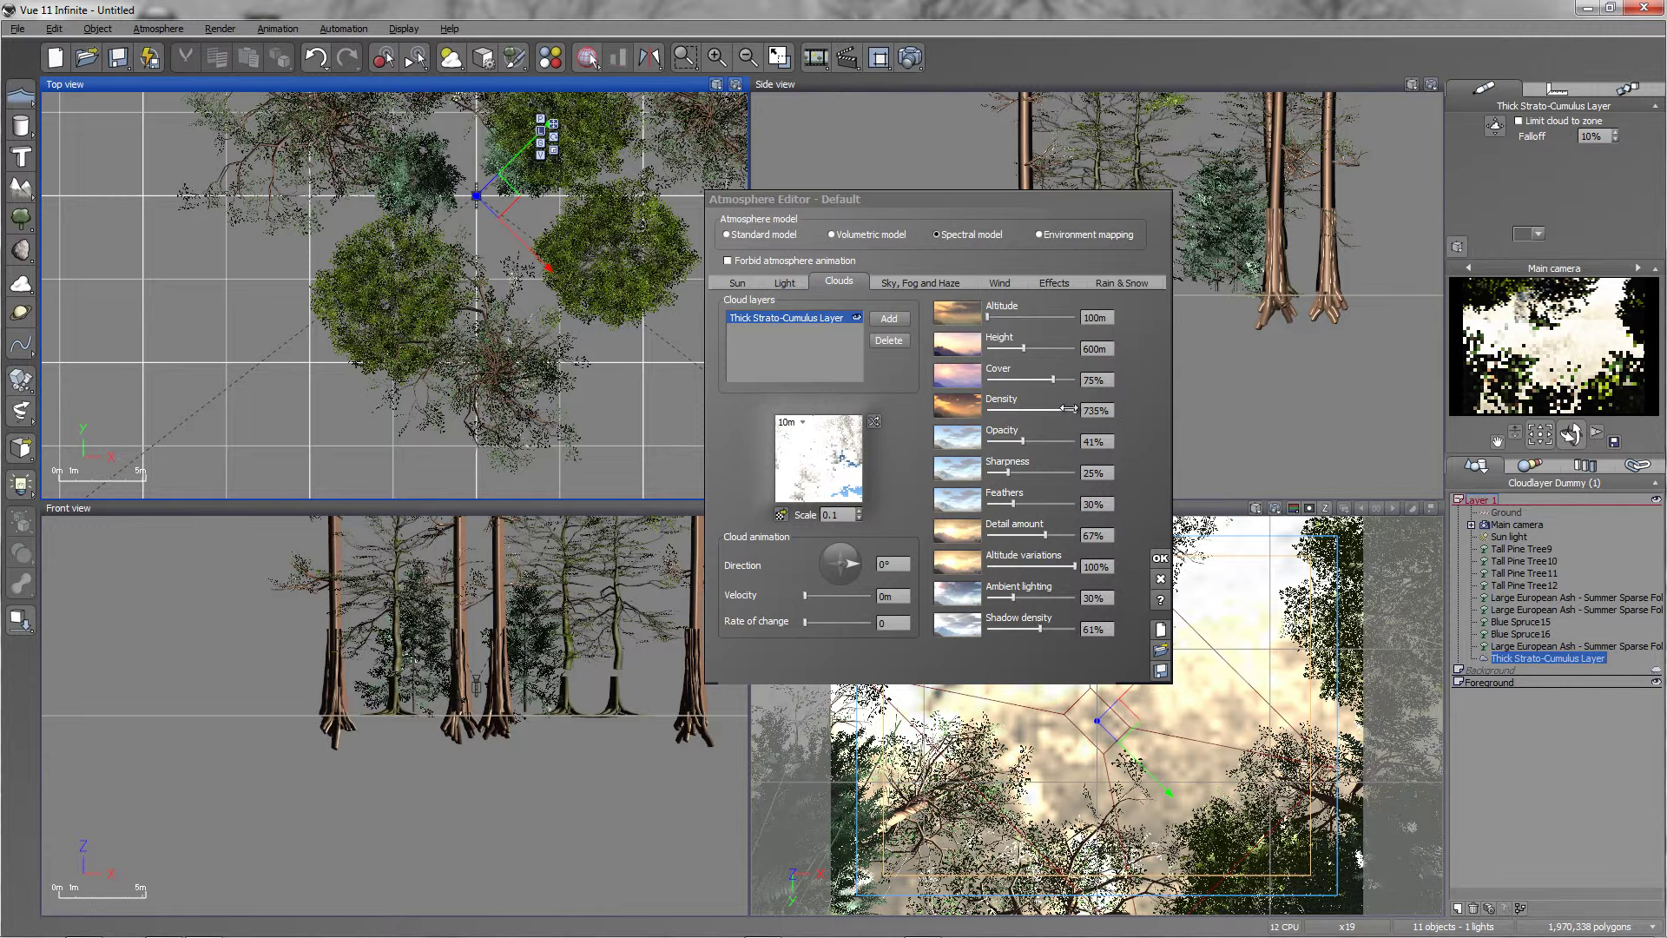
click(1066, 408)
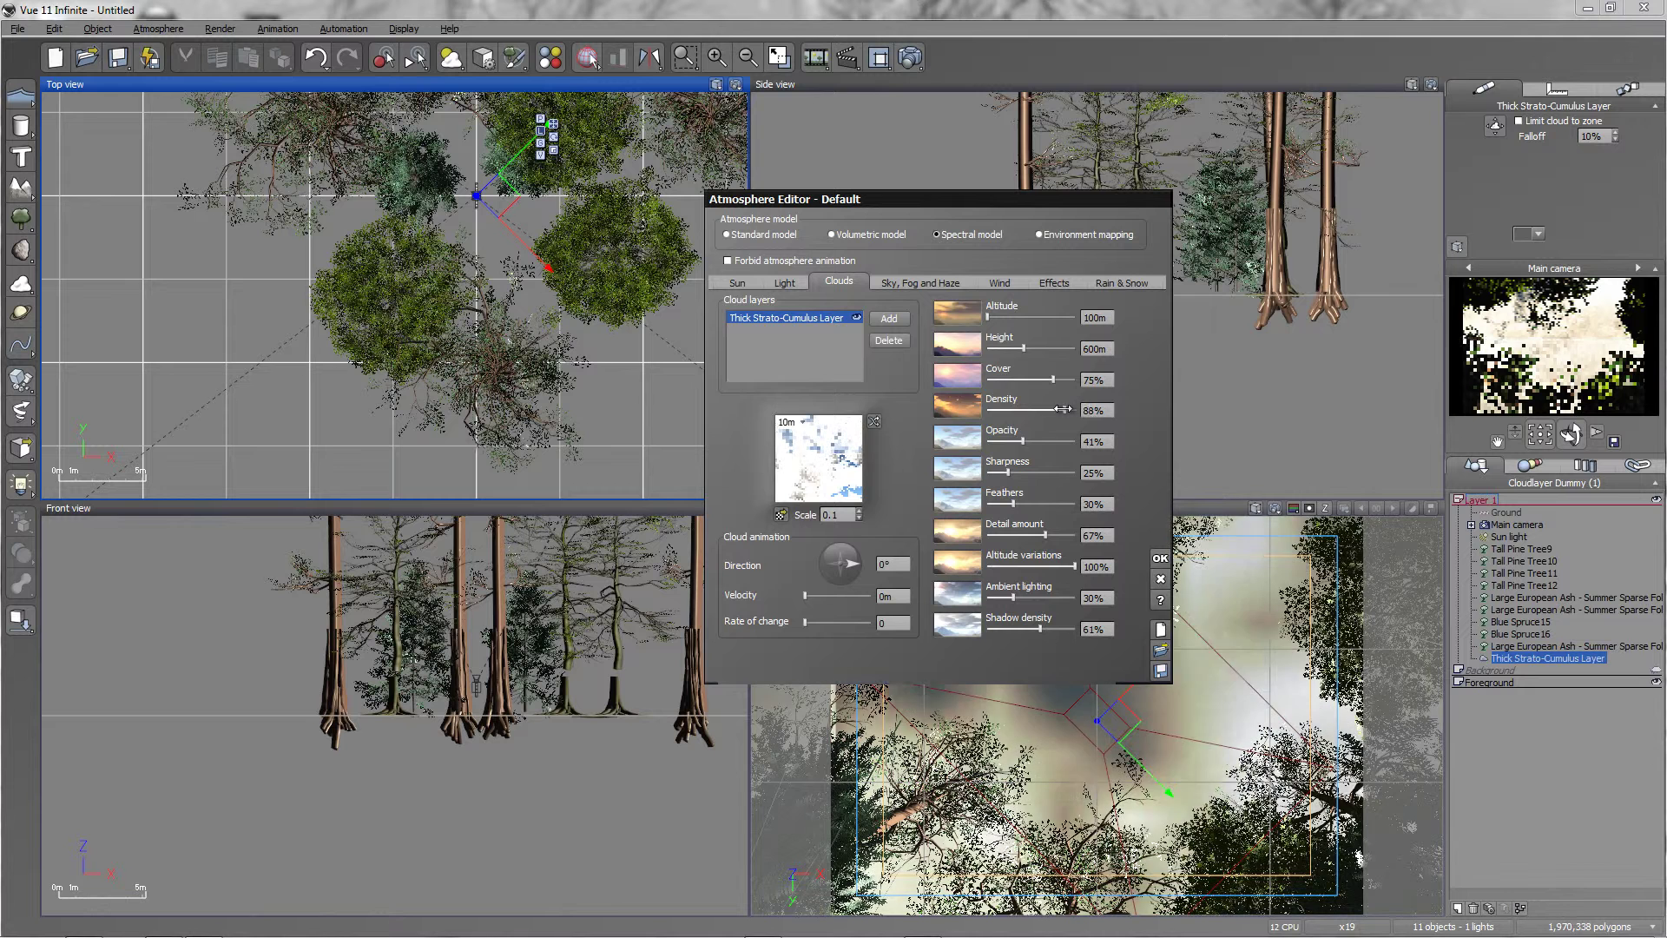
drag(1064, 408, 1052, 408)
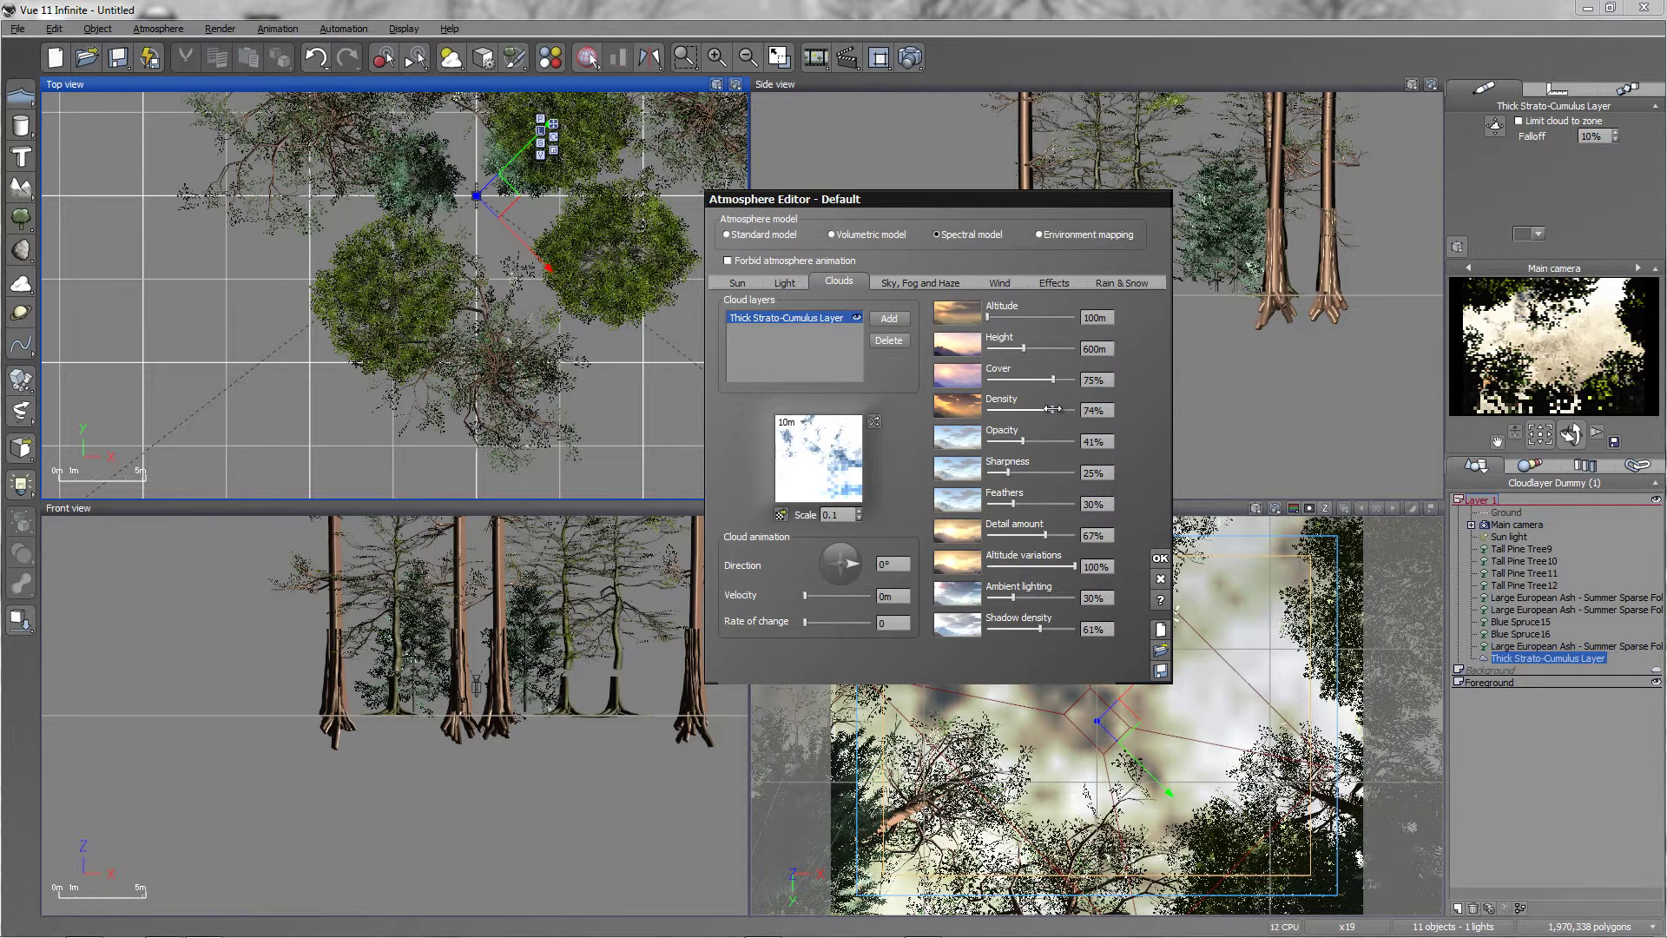
click(1556, 327)
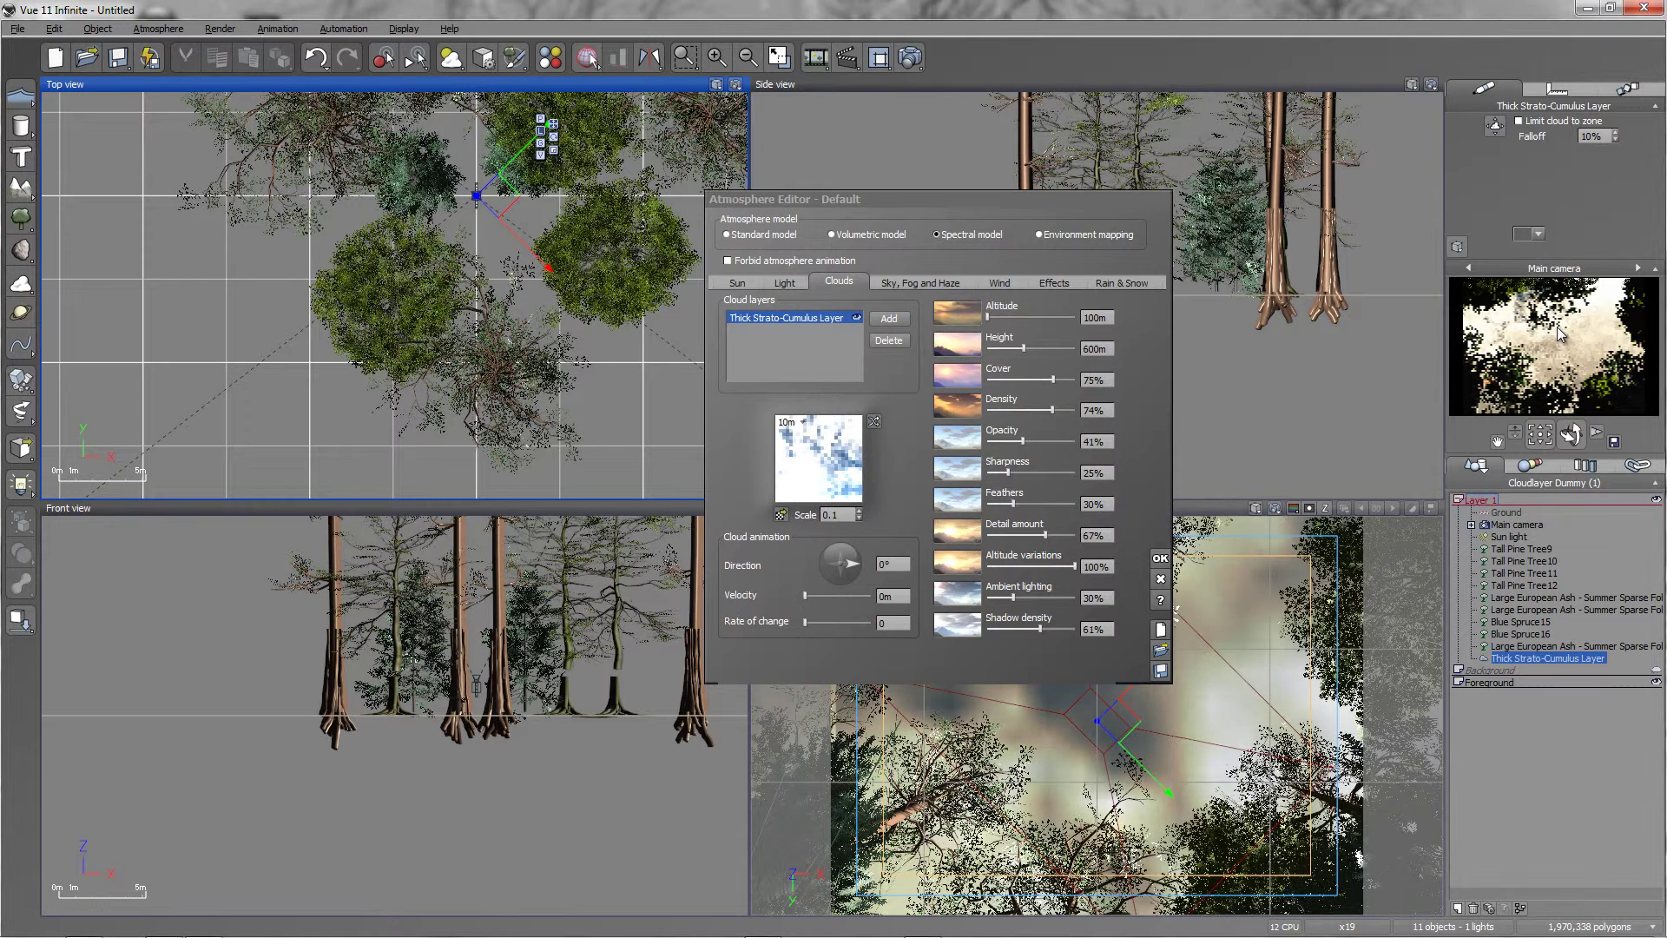
right_click(1556, 337)
click(1596, 361)
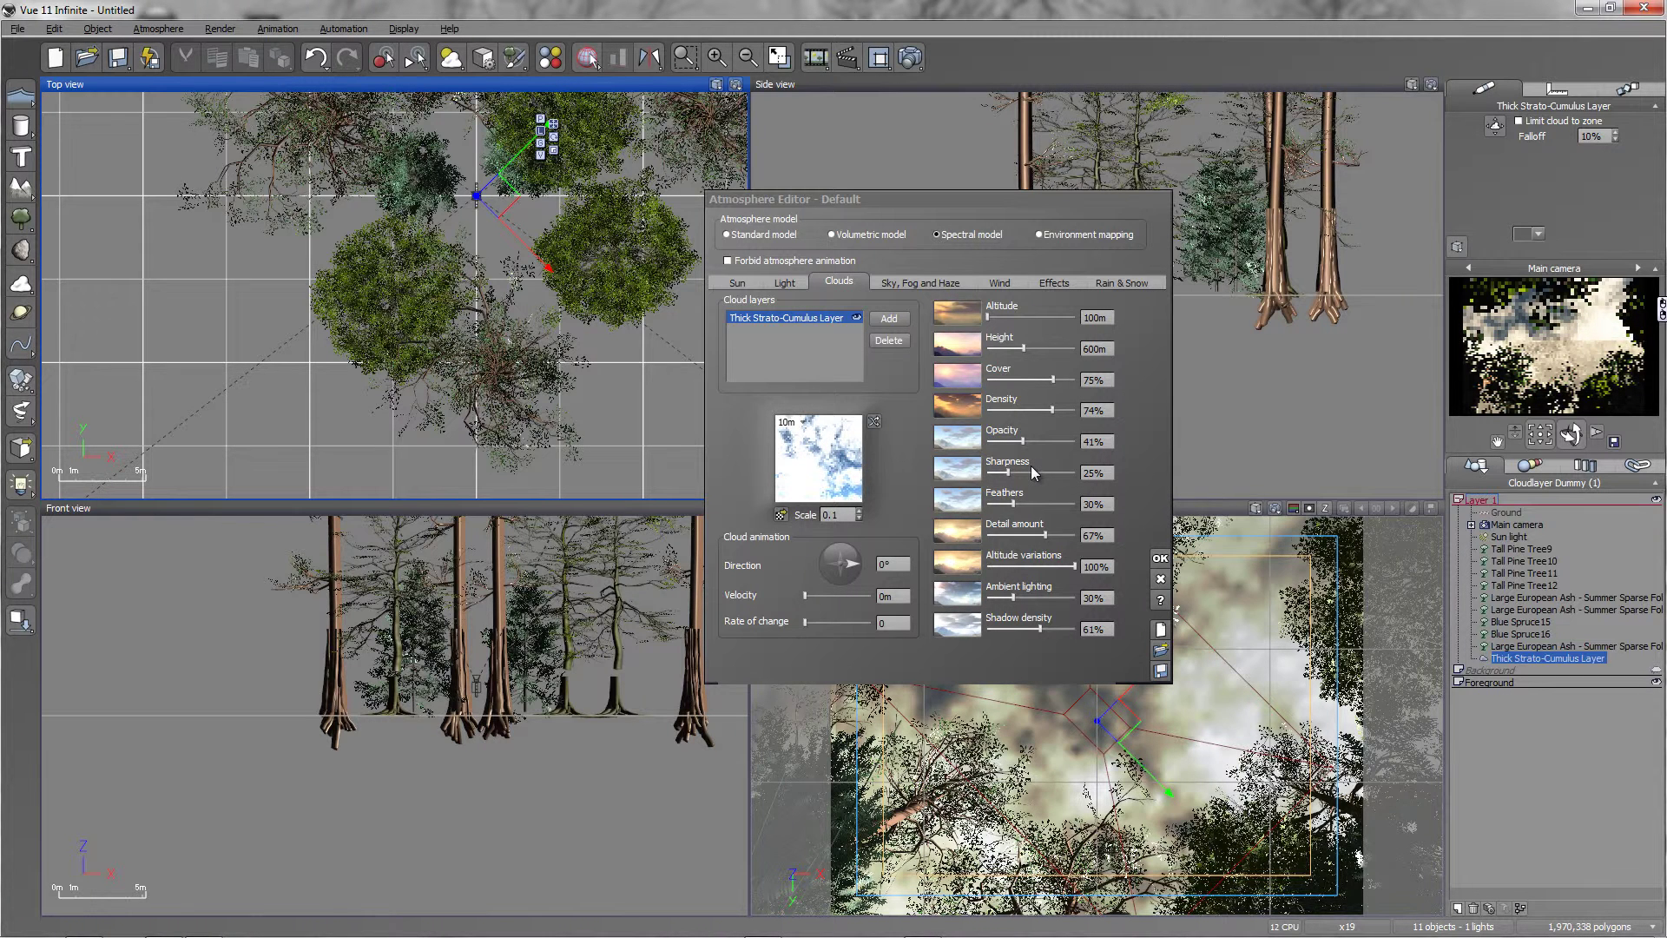
- Set the cloud layer's opacity to 89%, feathers to 51%, detail amount to 86% and shadow density to 12%, and refresh the camera preview
drag(1022, 441, 1062, 444)
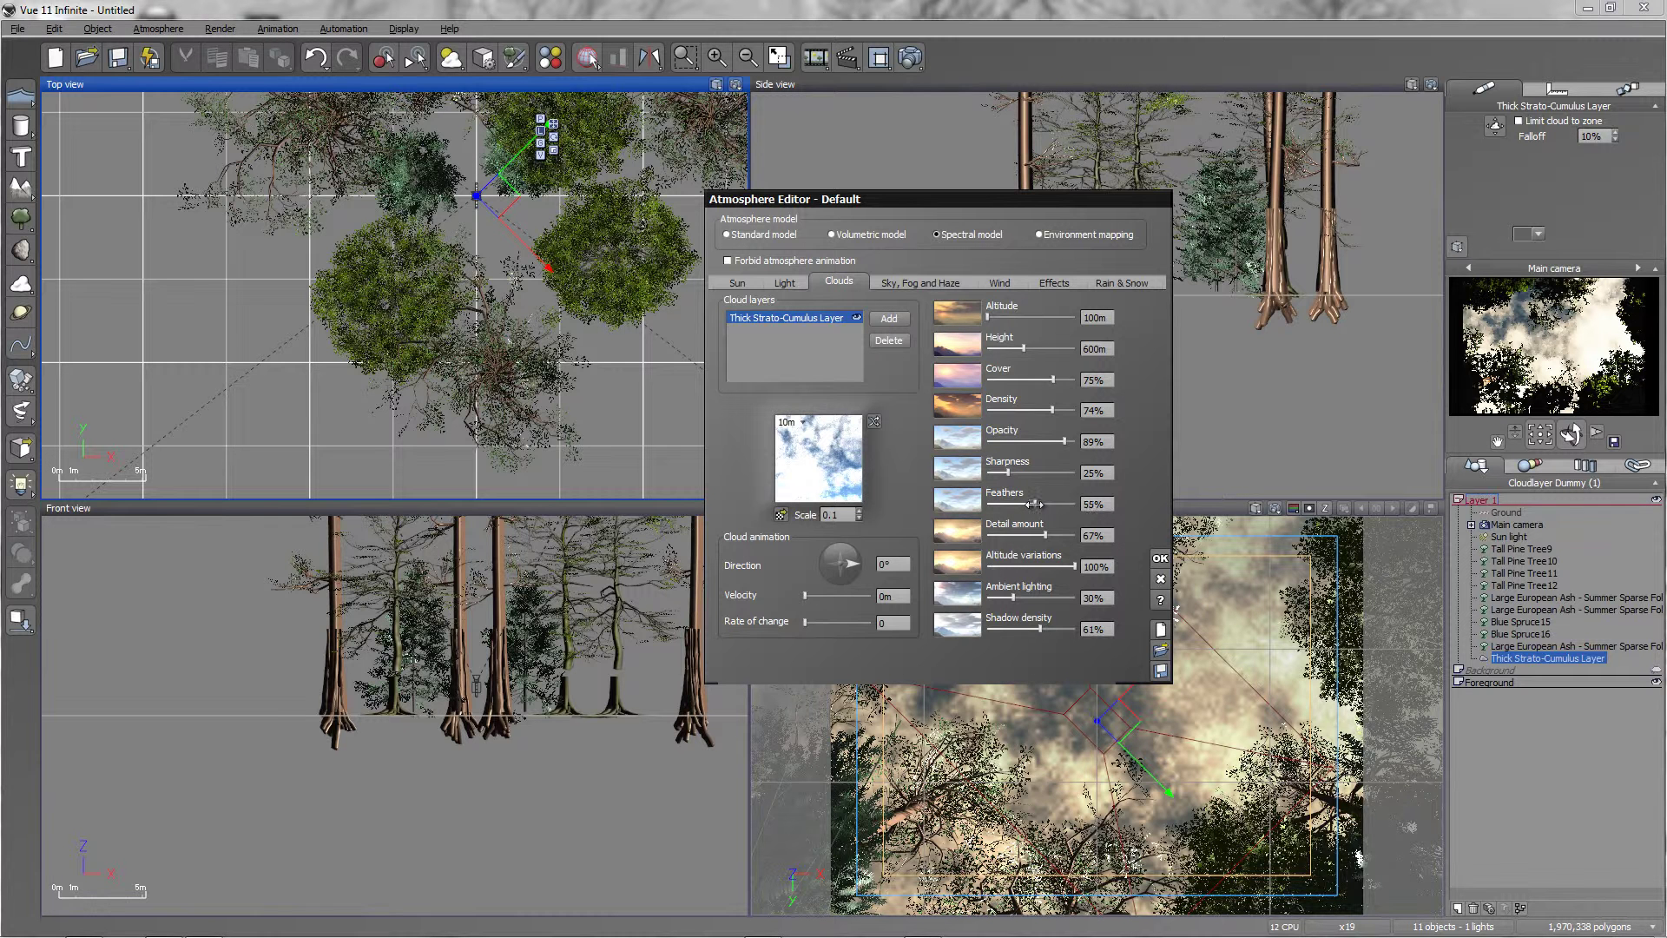
drag(1031, 503, 1060, 537)
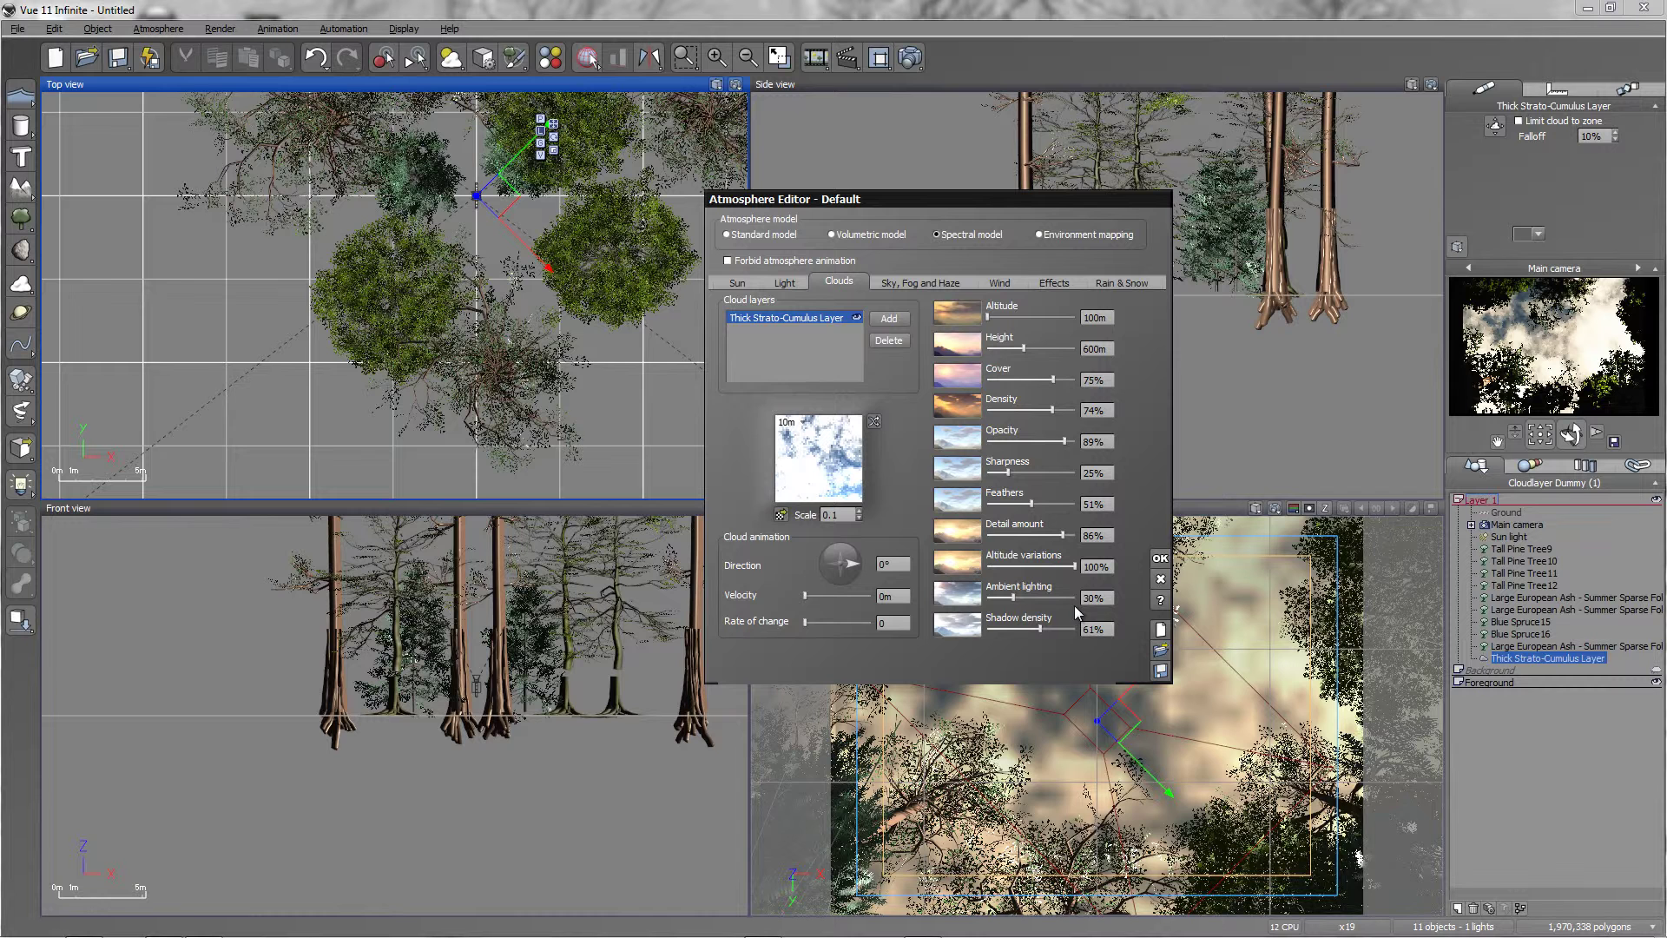
drag(1026, 629, 991, 627)
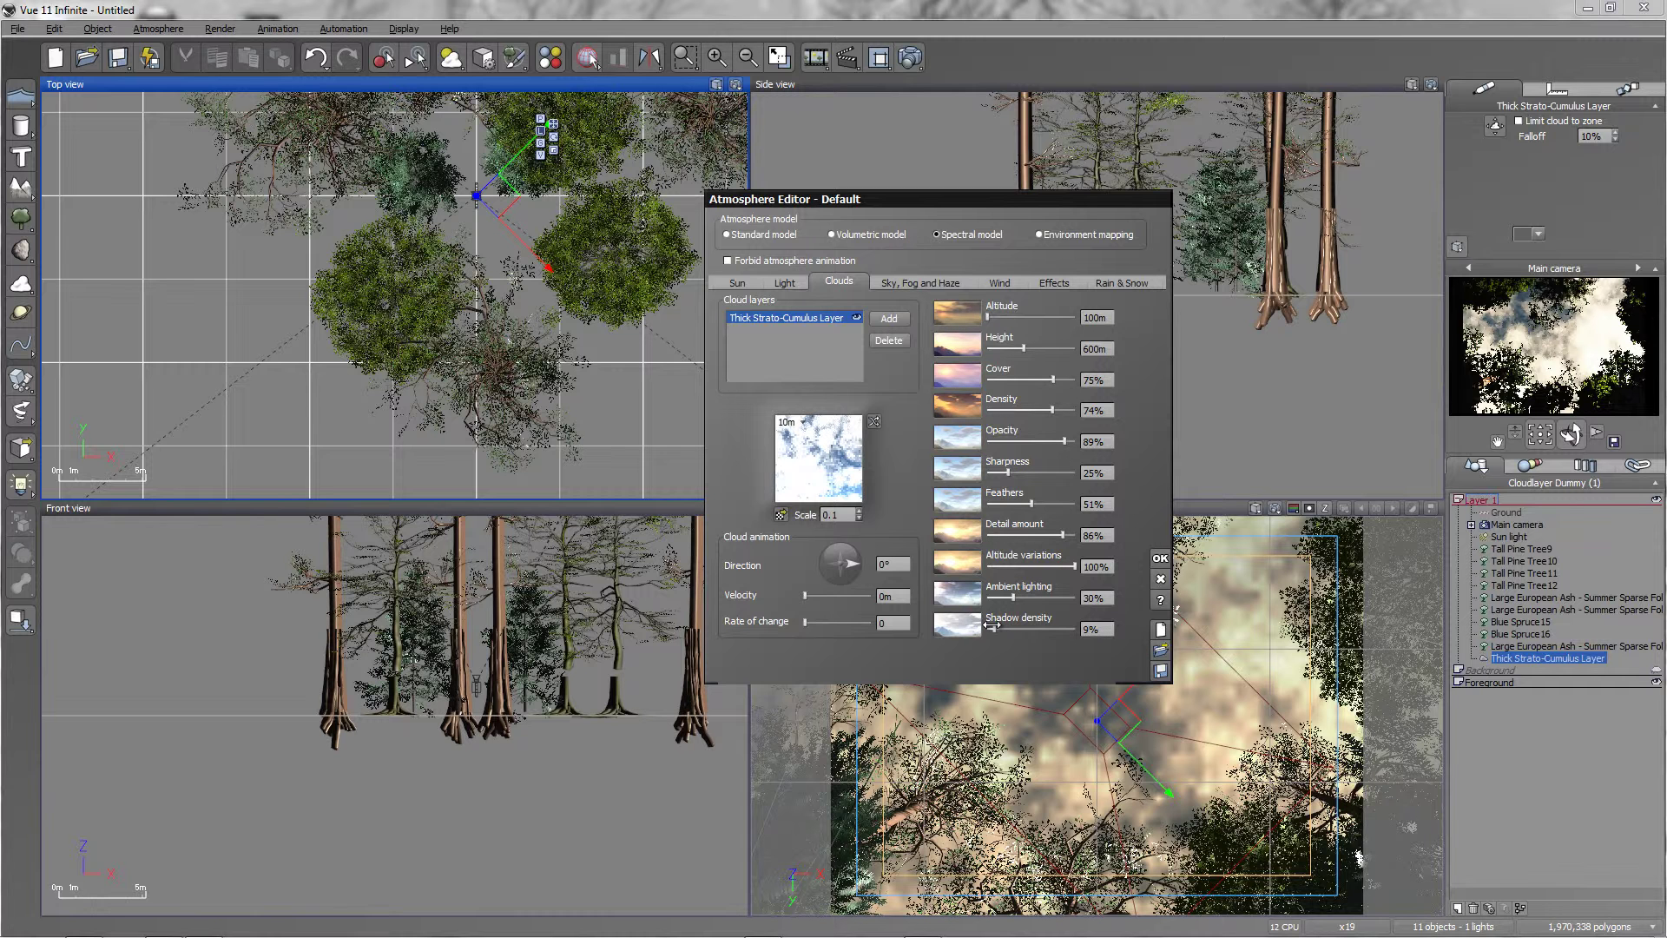
click(1589, 340)
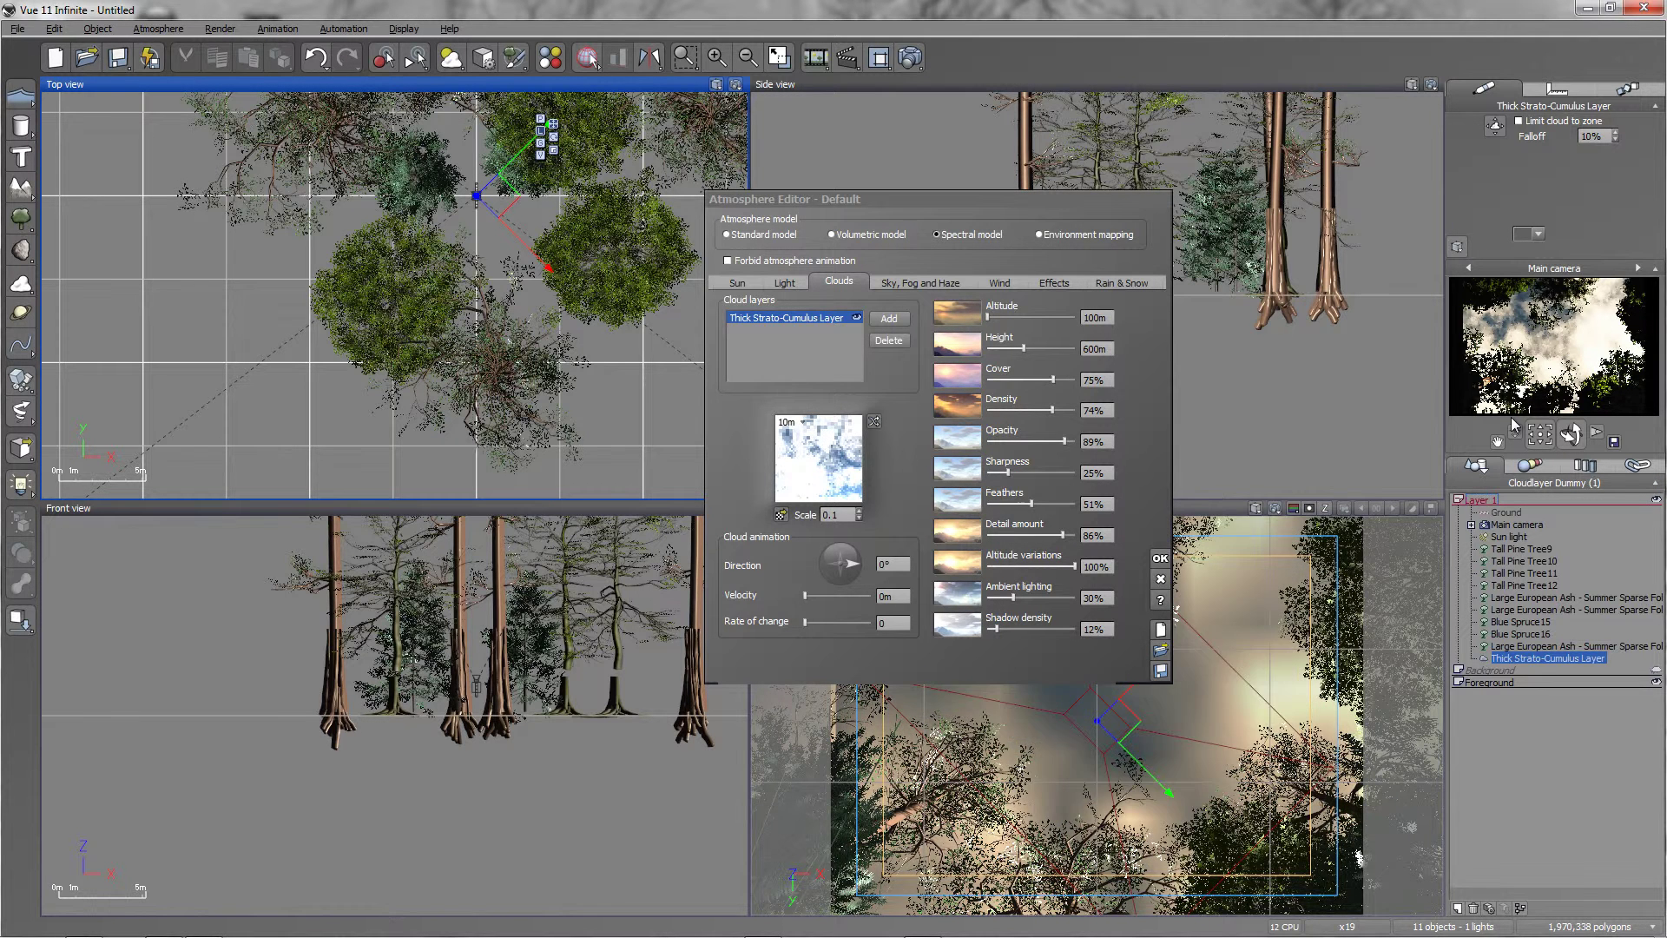
right_click(1554, 365)
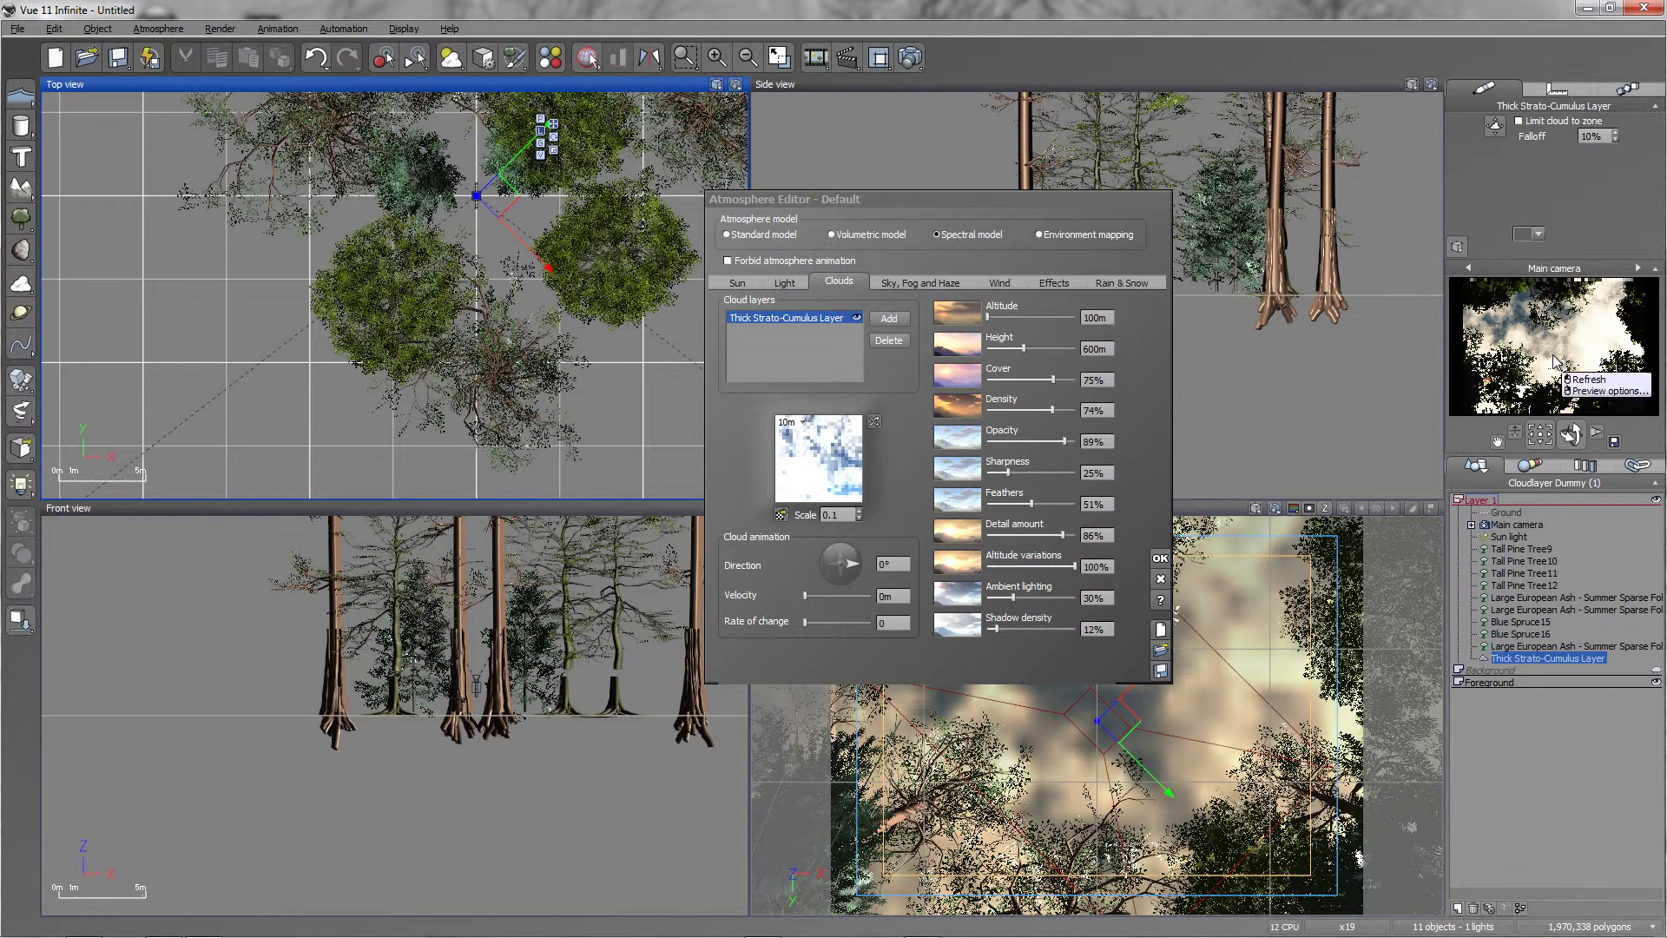
click(1588, 379)
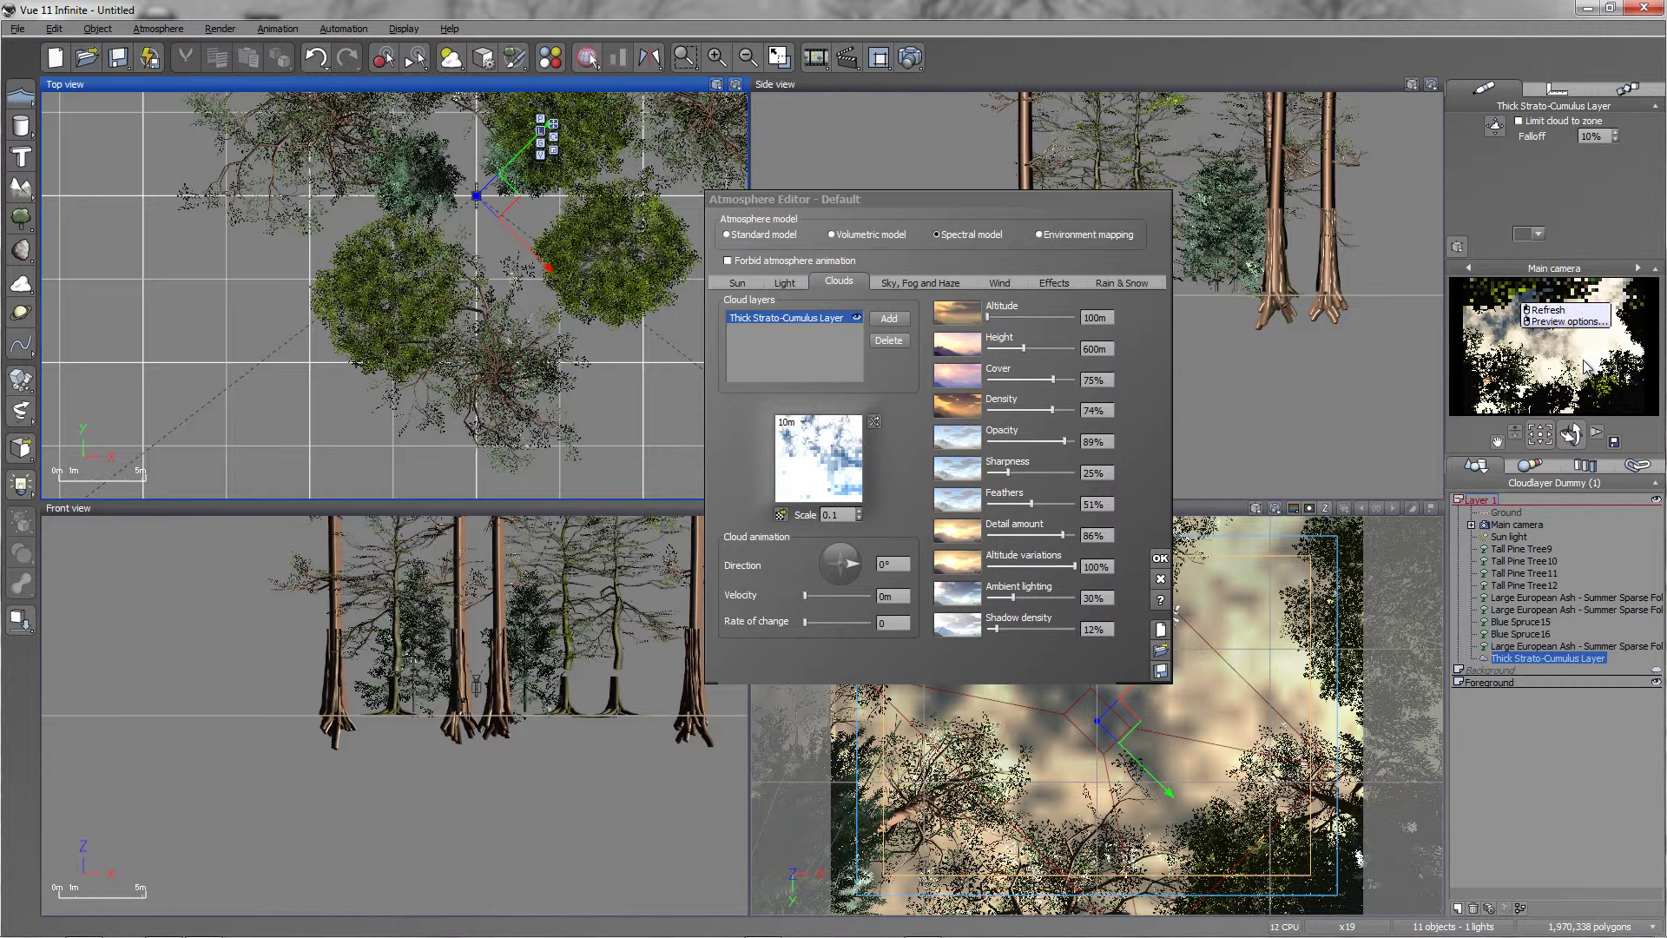
right_click(1491, 330)
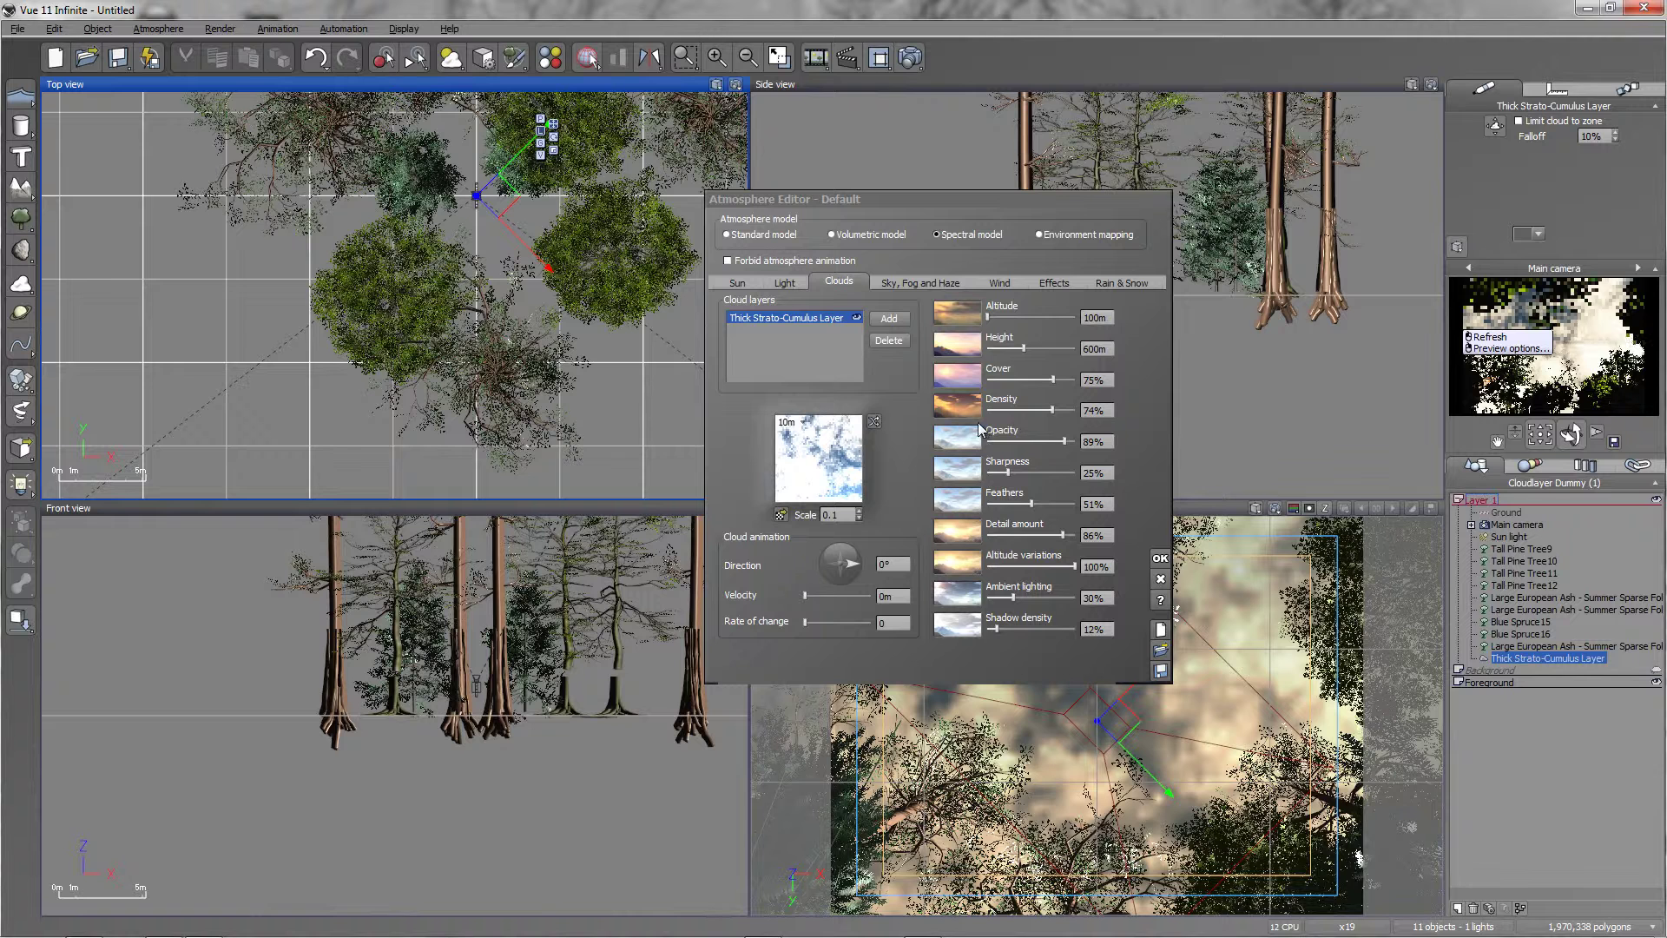
- Reduce the cloud layer's cover to 68% and refresh the camera preview
click(1053, 380)
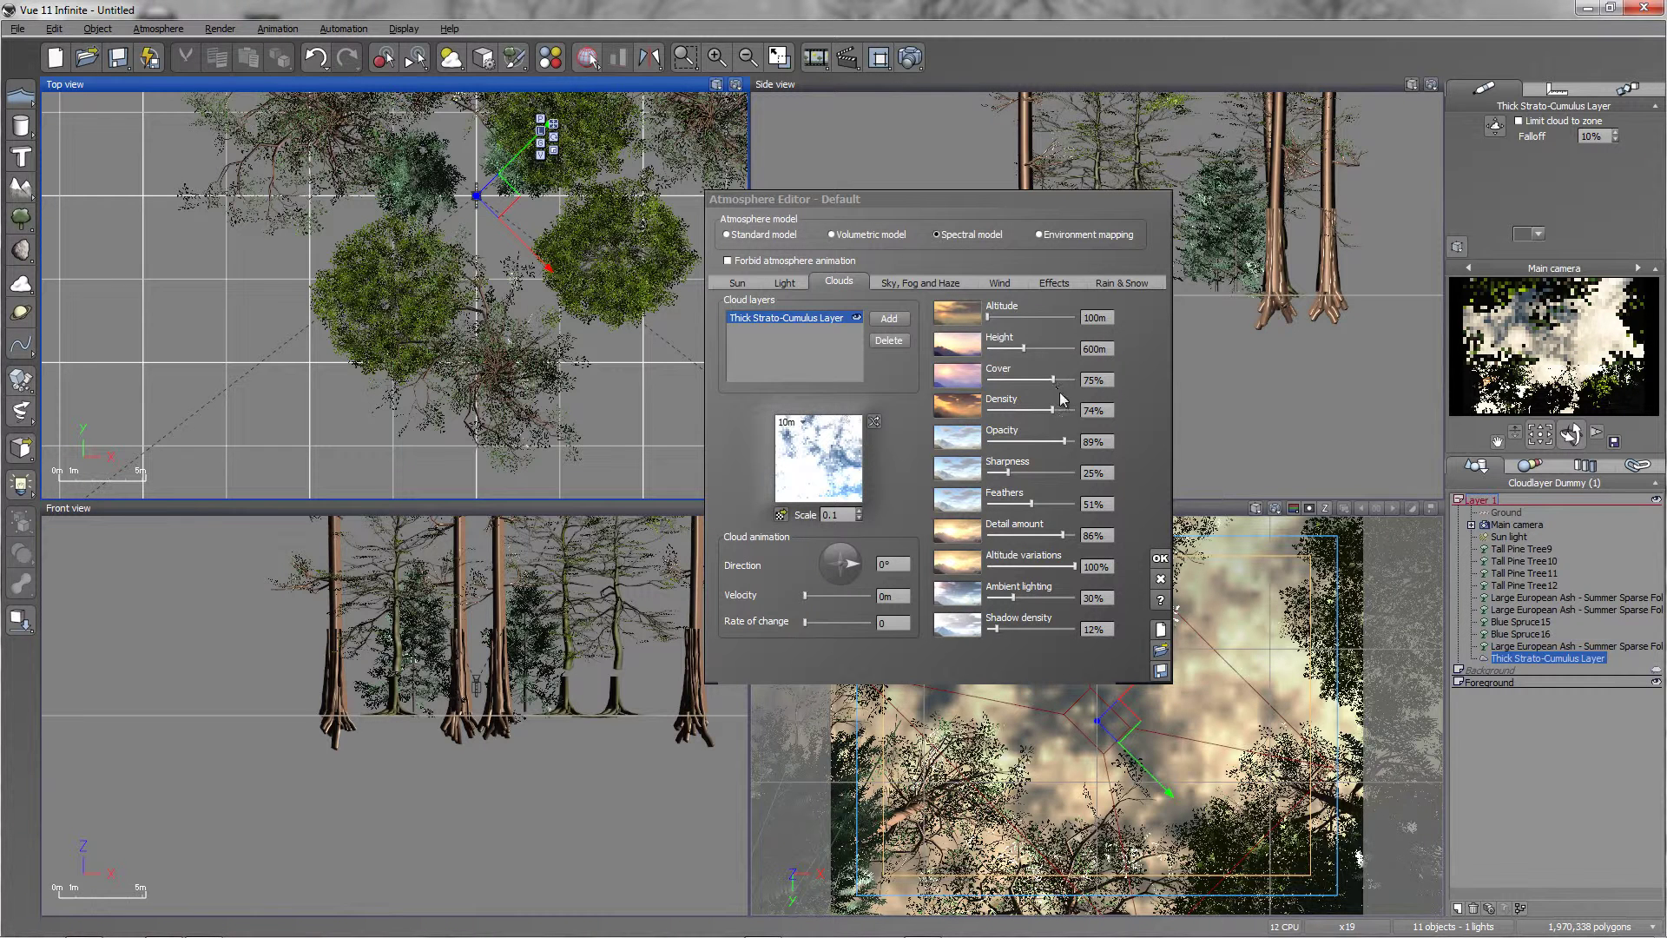
drag(1053, 381, 1047, 380)
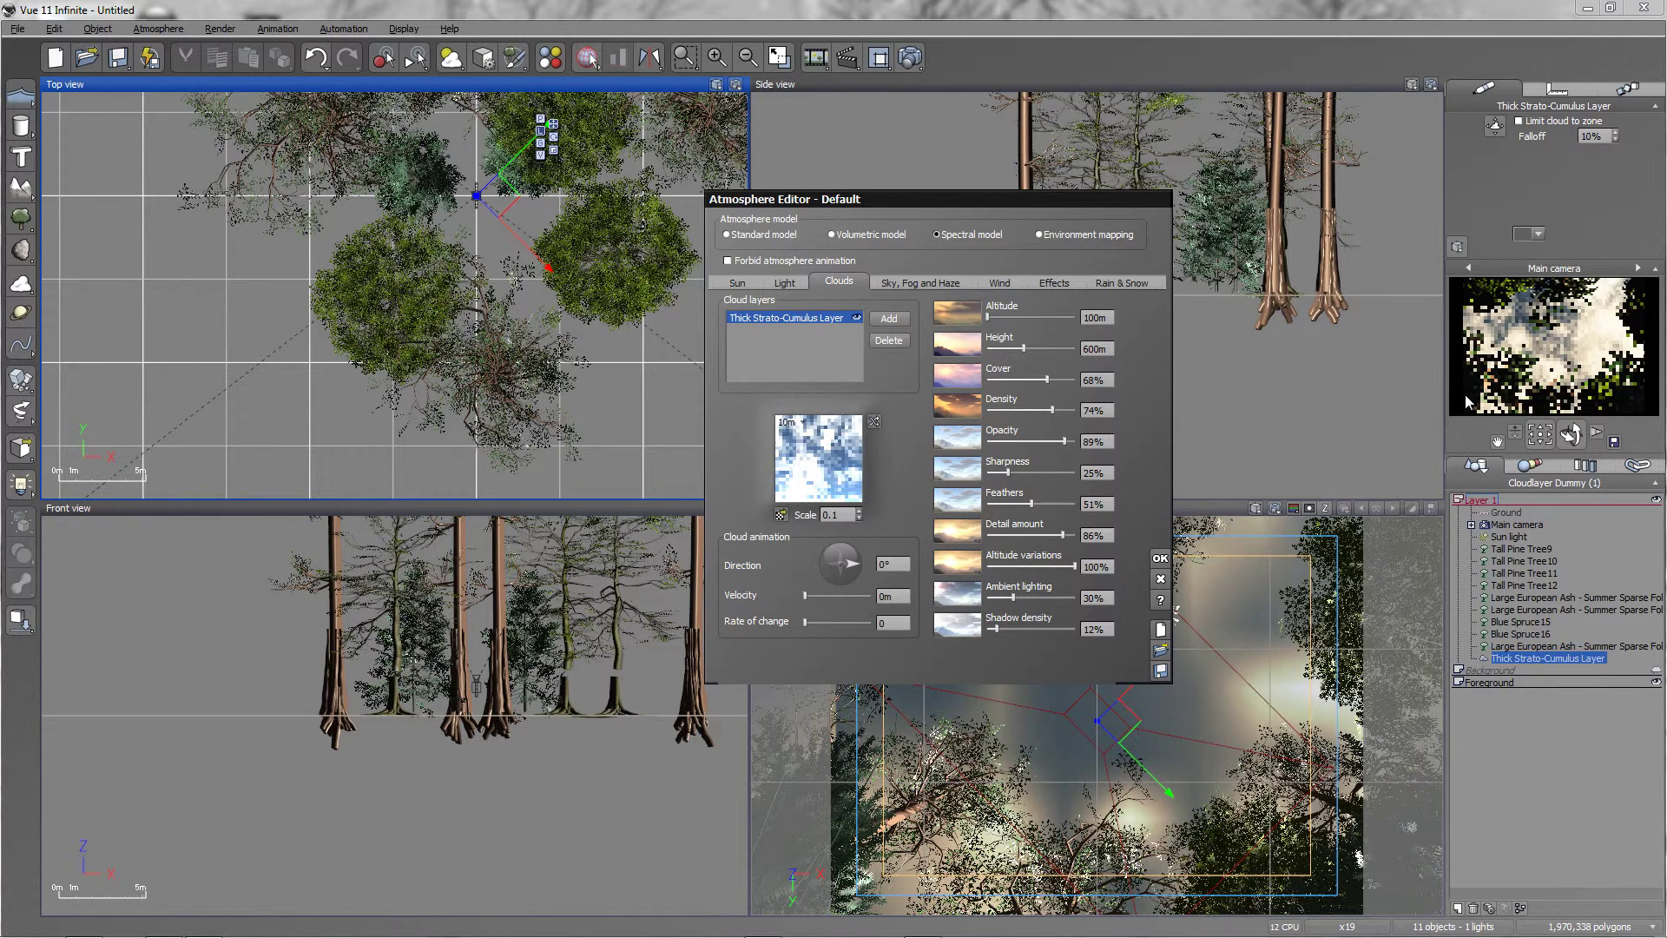
click(1540, 354)
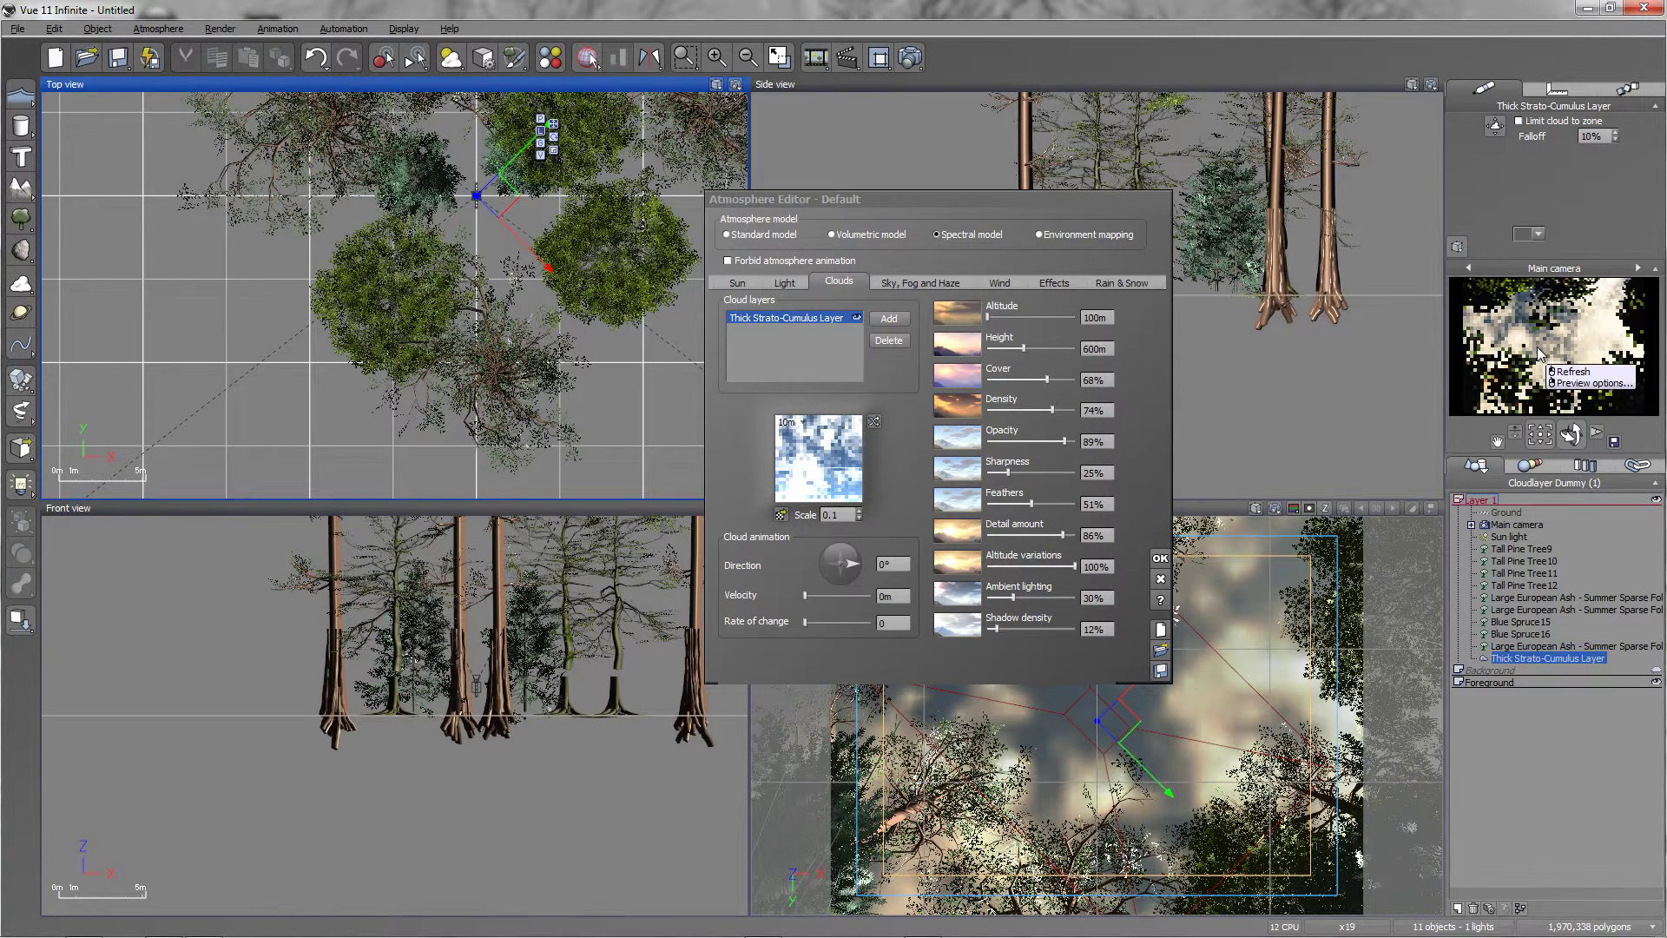
- Set the atmosphere's sky ground density to 80% and quality boost to -1, and accept the atmosphere settings
click(905, 283)
drag(921, 314, 907, 313)
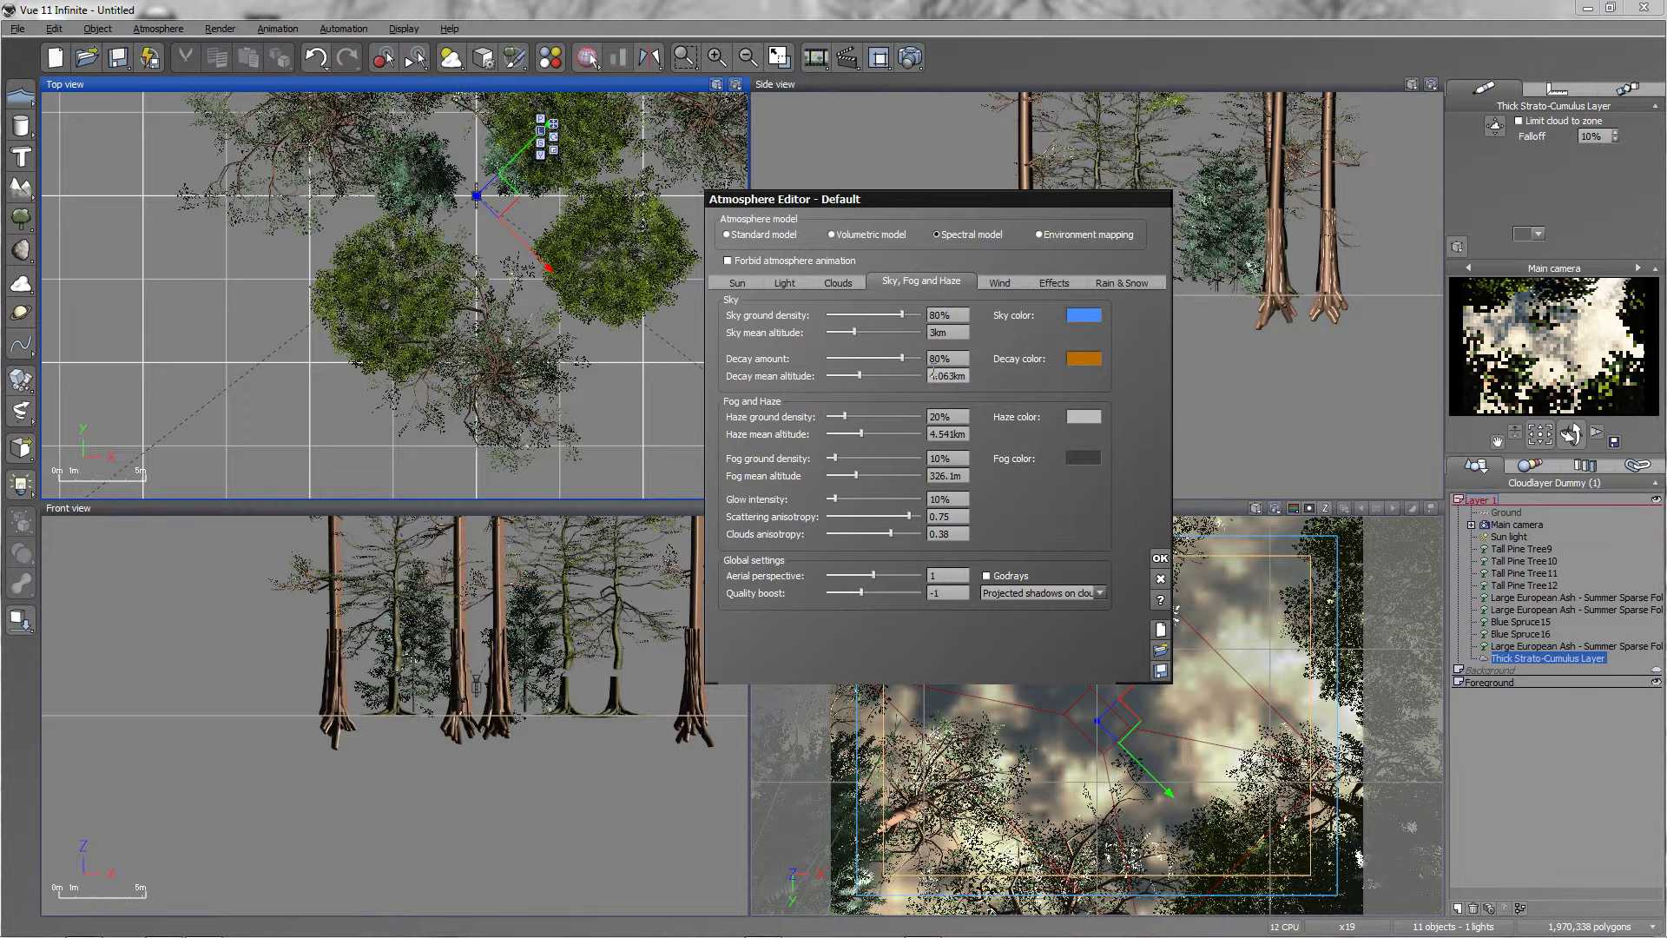
click(946, 592)
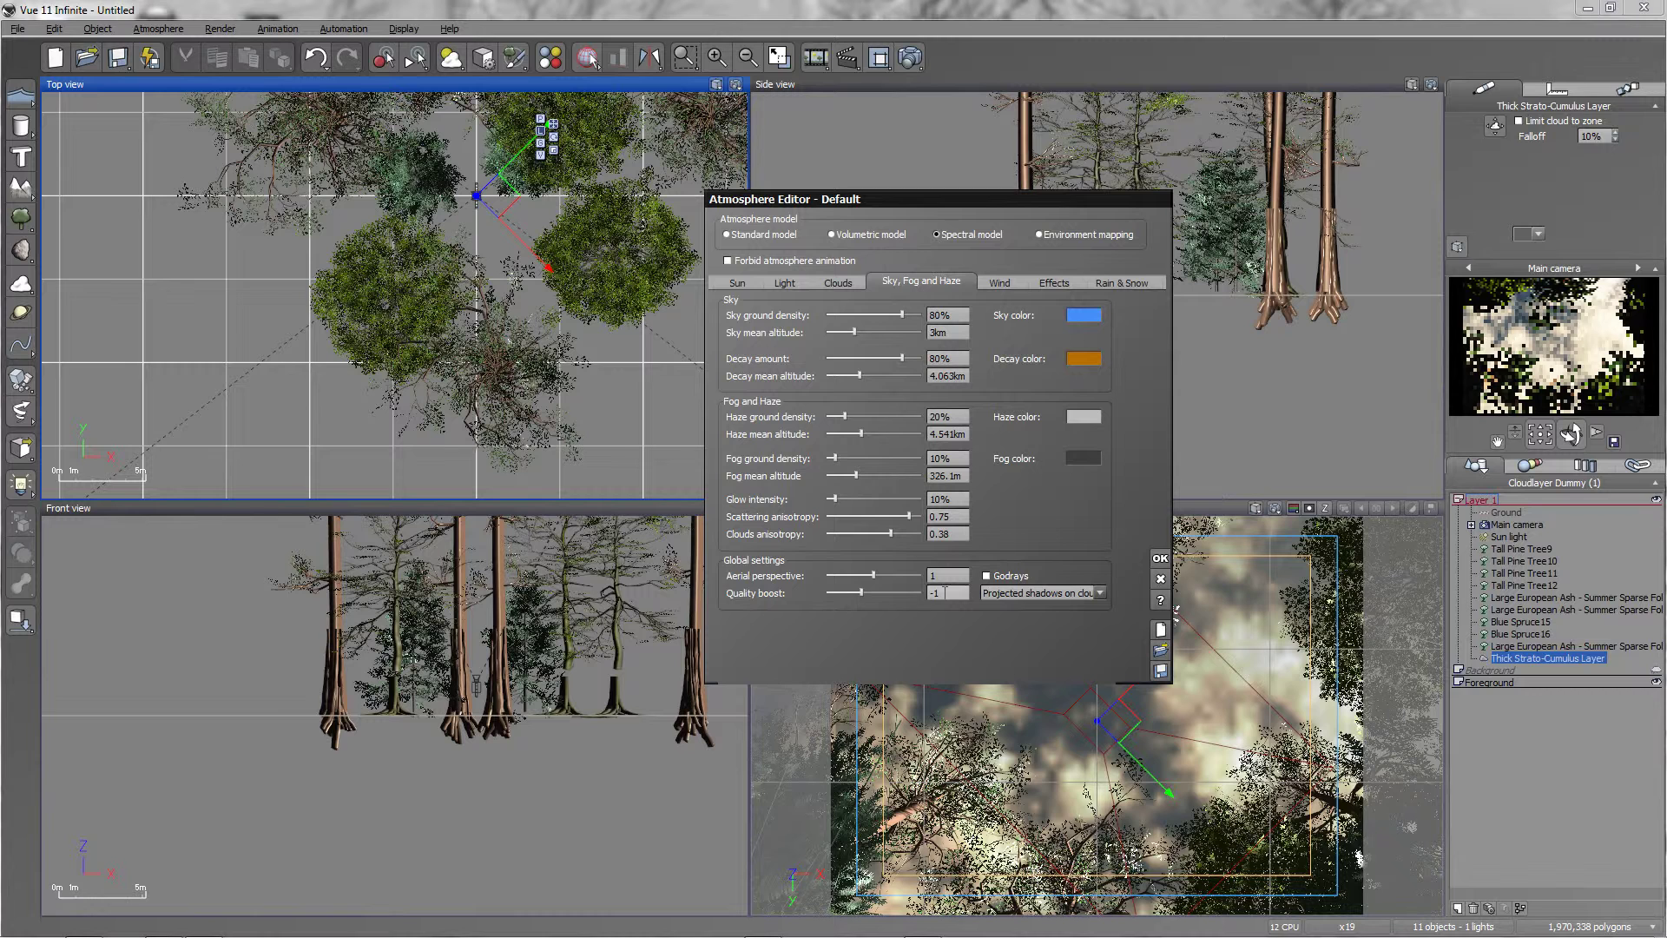
click(1160, 558)
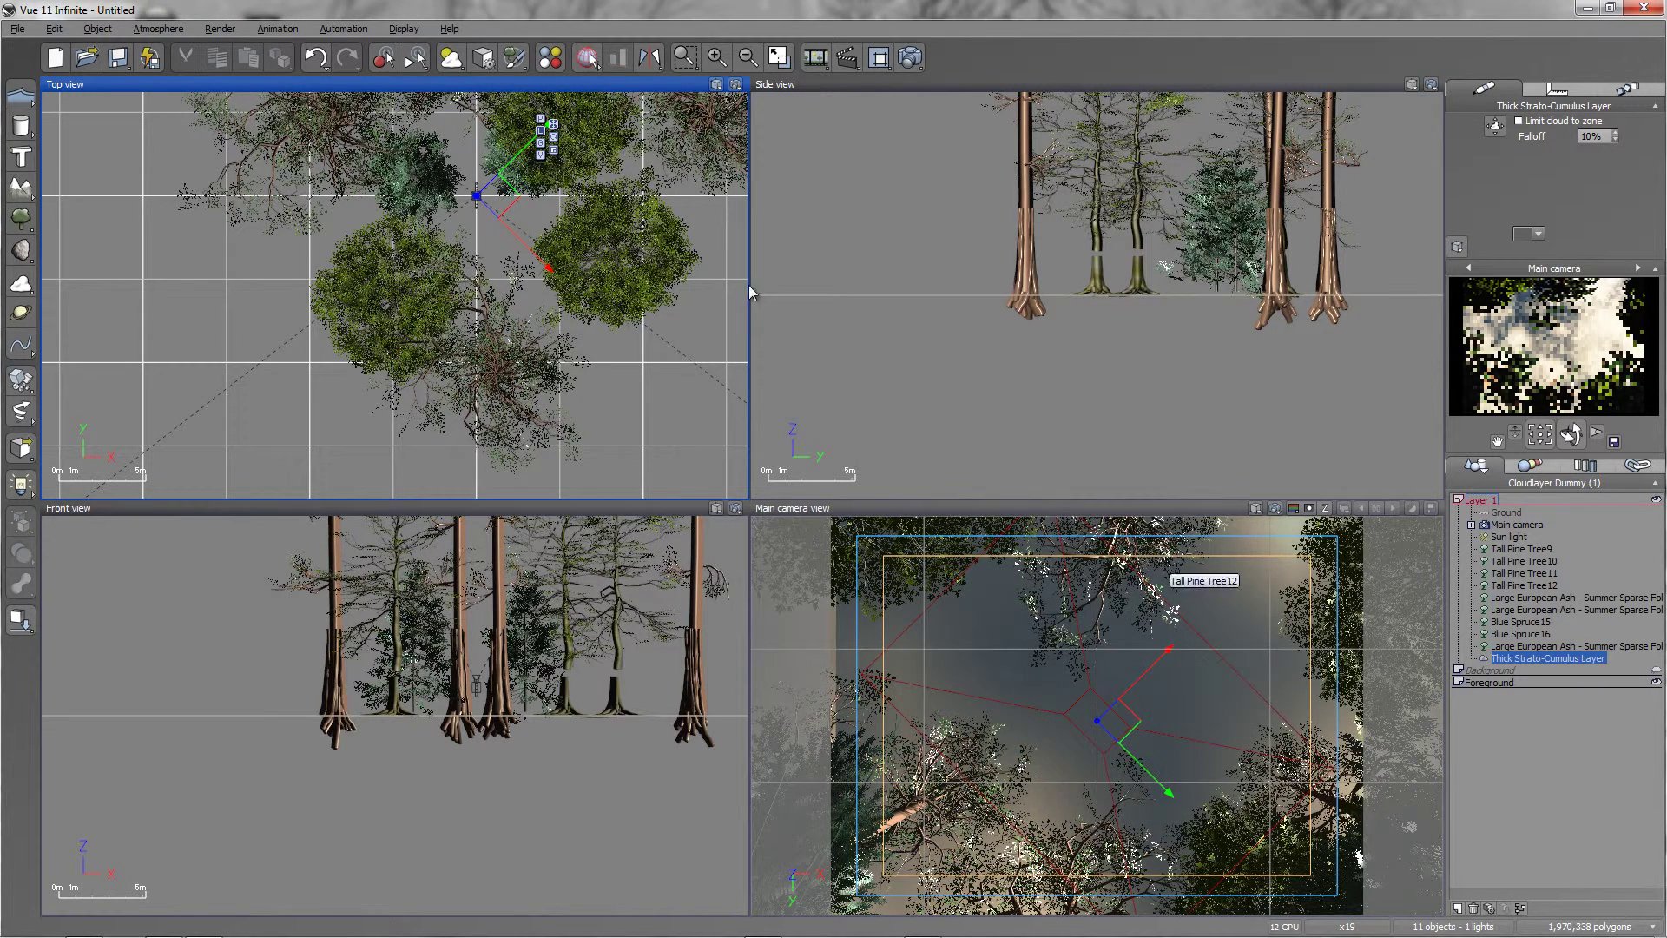
- Render the main camera view to screen at 800x600 with preview quality and close the finished render
click(220, 28)
click(252, 136)
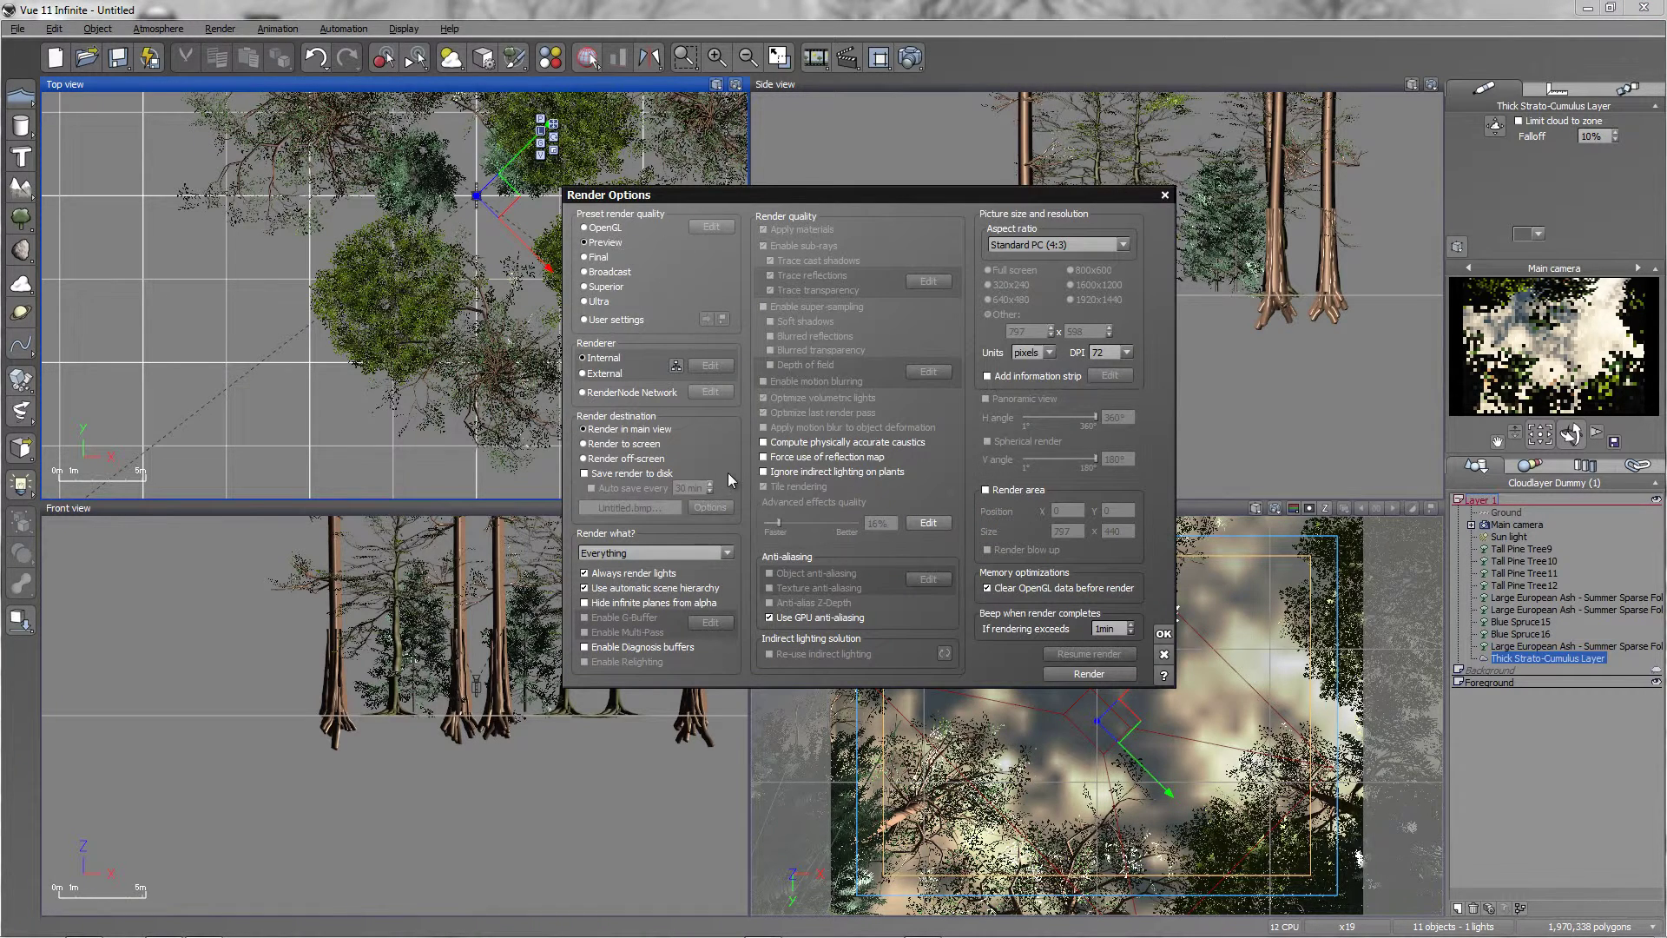
click(619, 443)
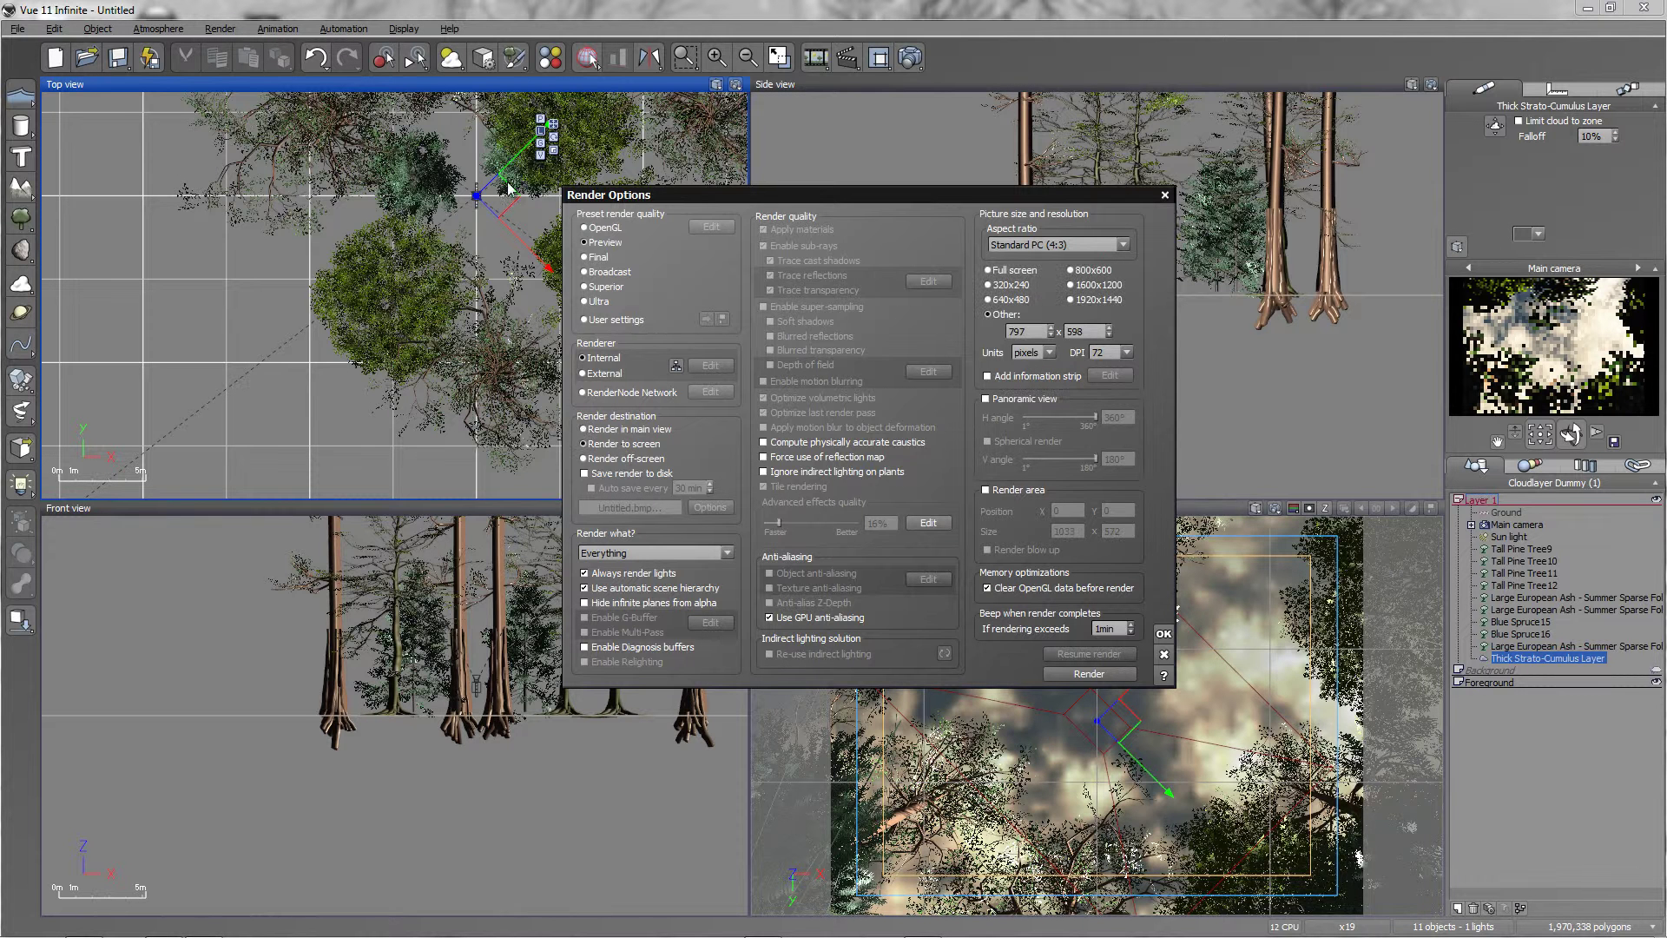
click(1072, 270)
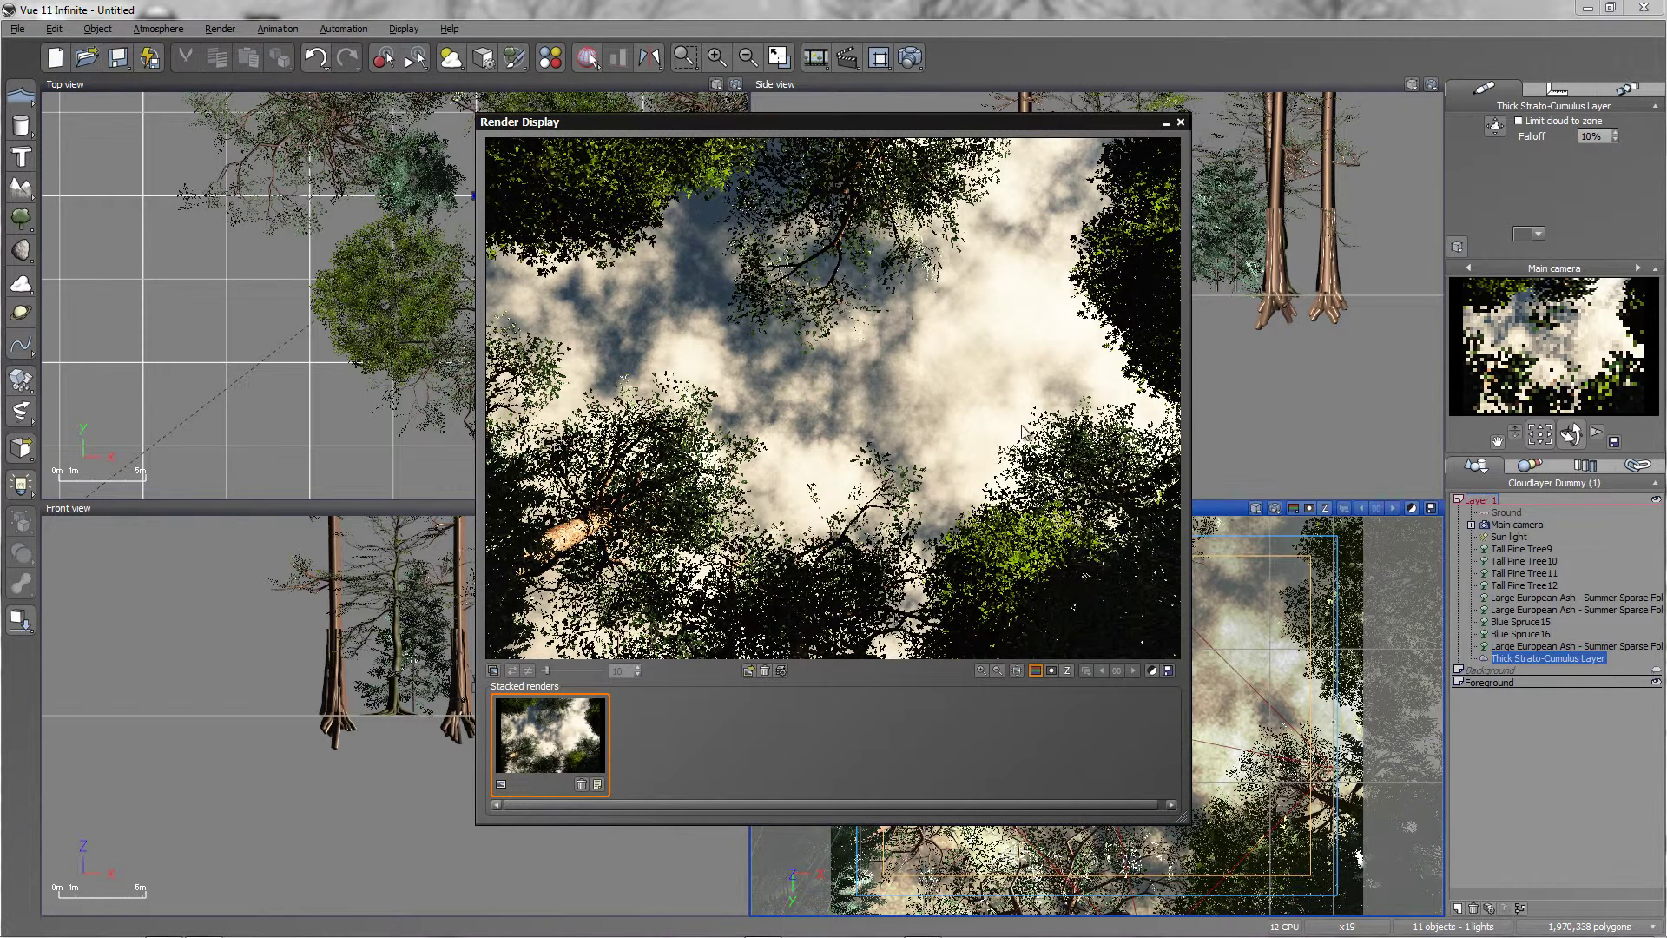
click(1180, 122)
- Move the sun light to the opposite side of the camera along the X axis and raise it slightly in the side view
click(1508, 536)
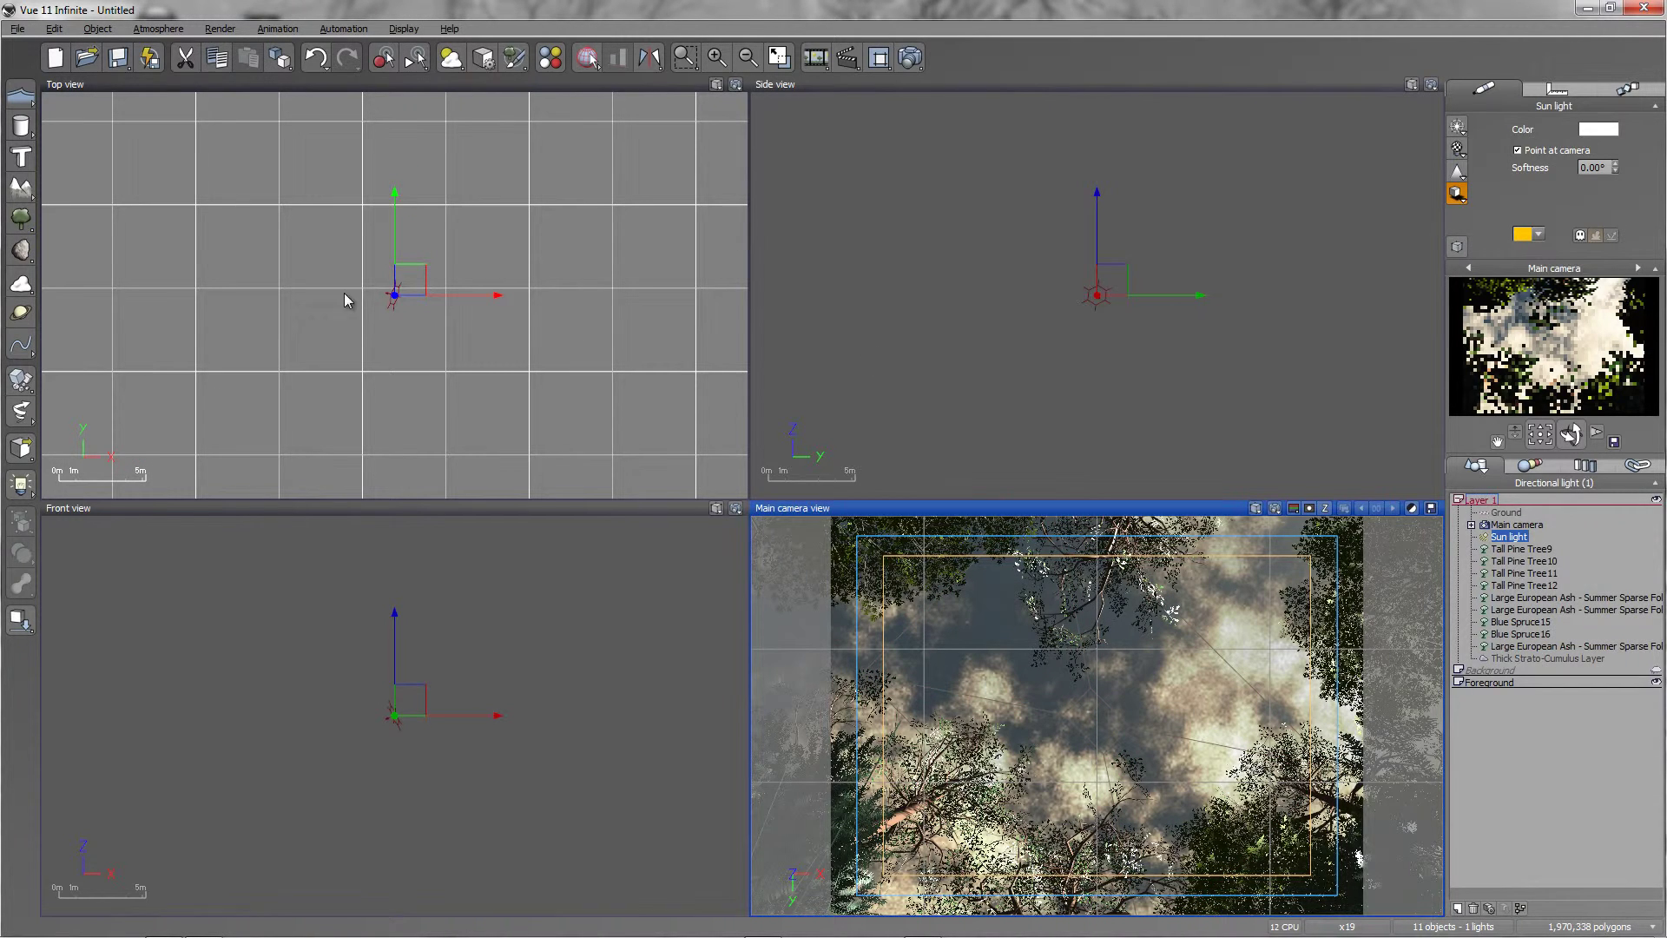
scroll(391, 299, down, 5)
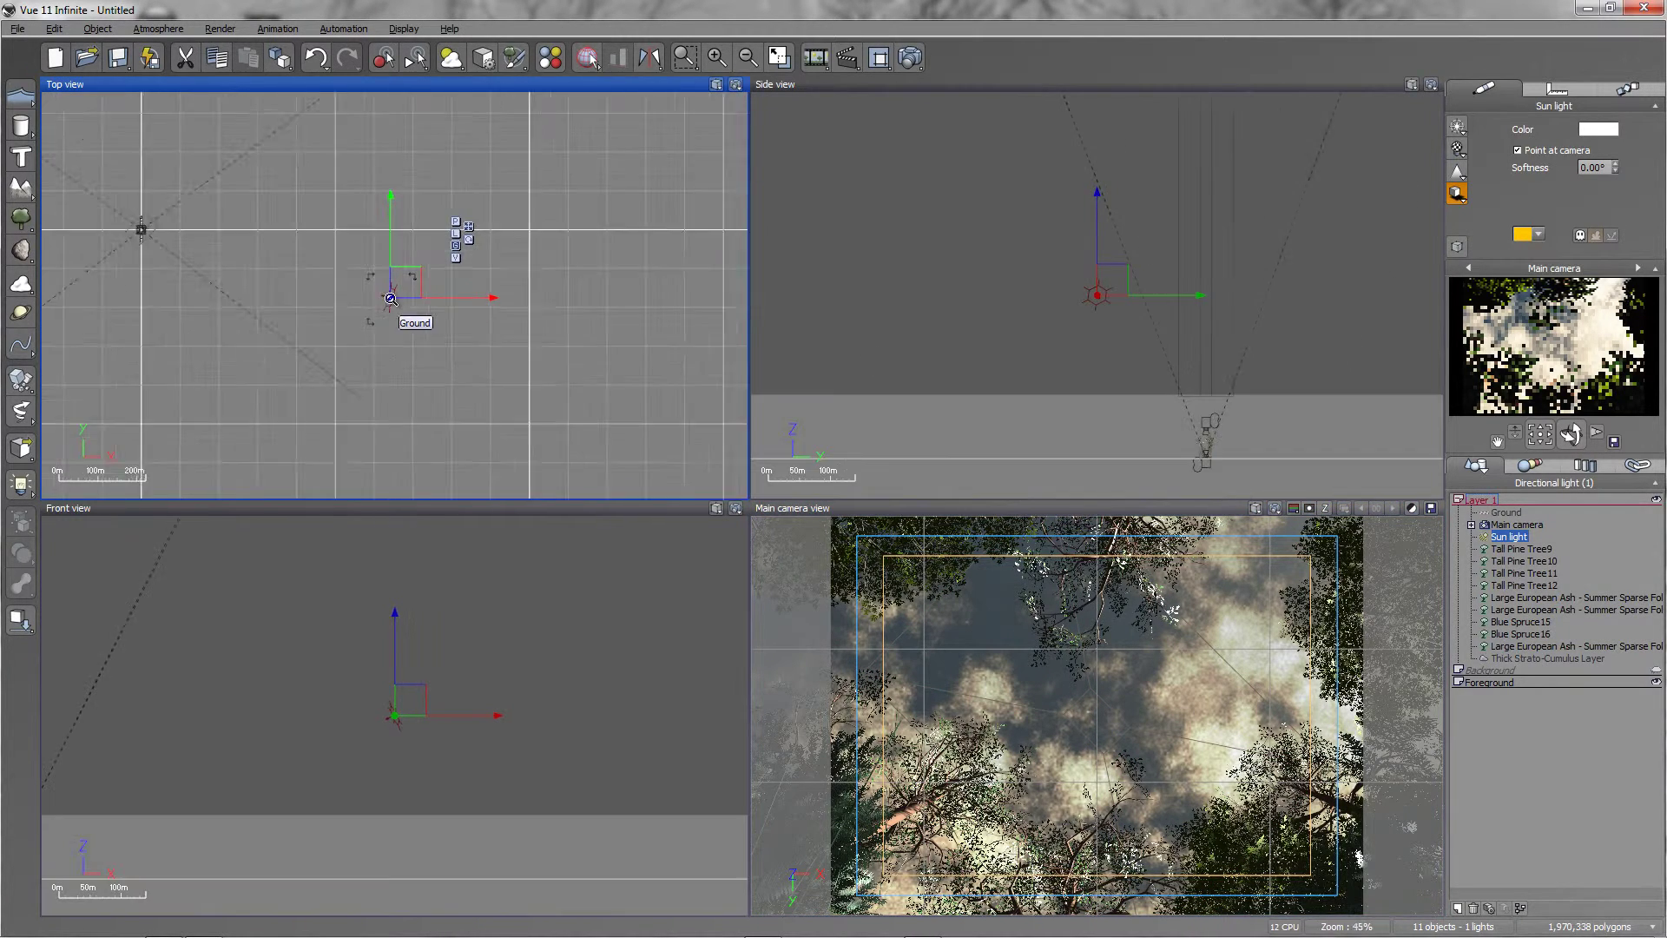
scroll(391, 299, down, 2)
drag(447, 299, 134, 225)
drag(1115, 211, 1115, 205)
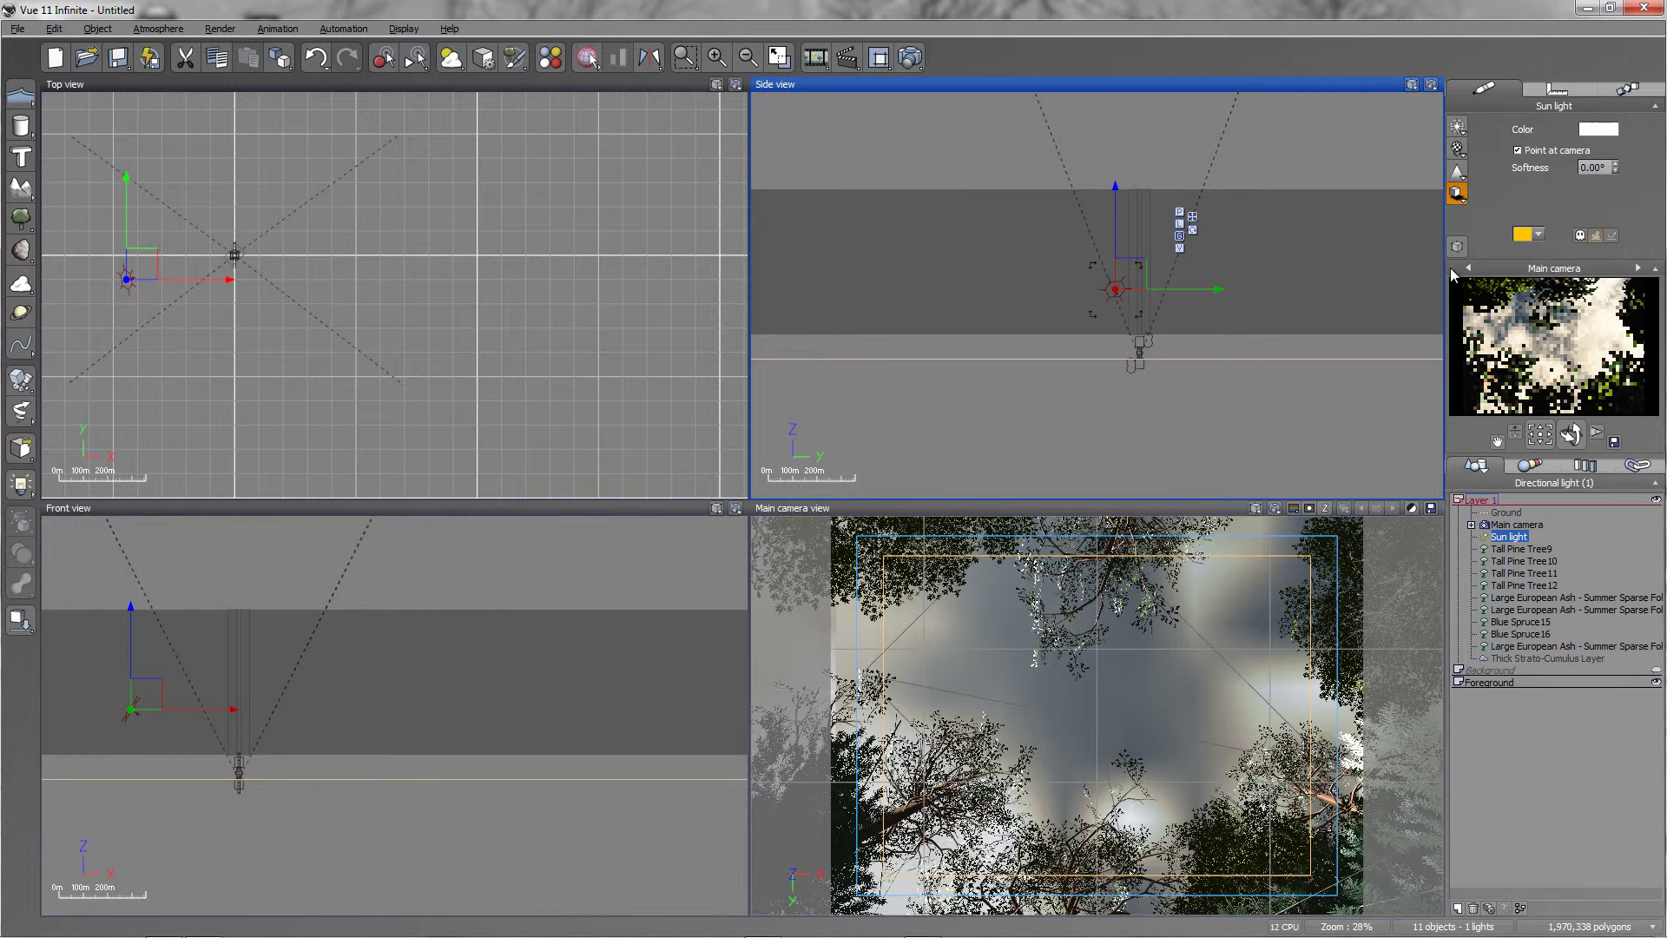
- Set the sun light's softness to 2°, its shadow density to 93% and its shadow softness quality to 2
double_click(1615, 163)
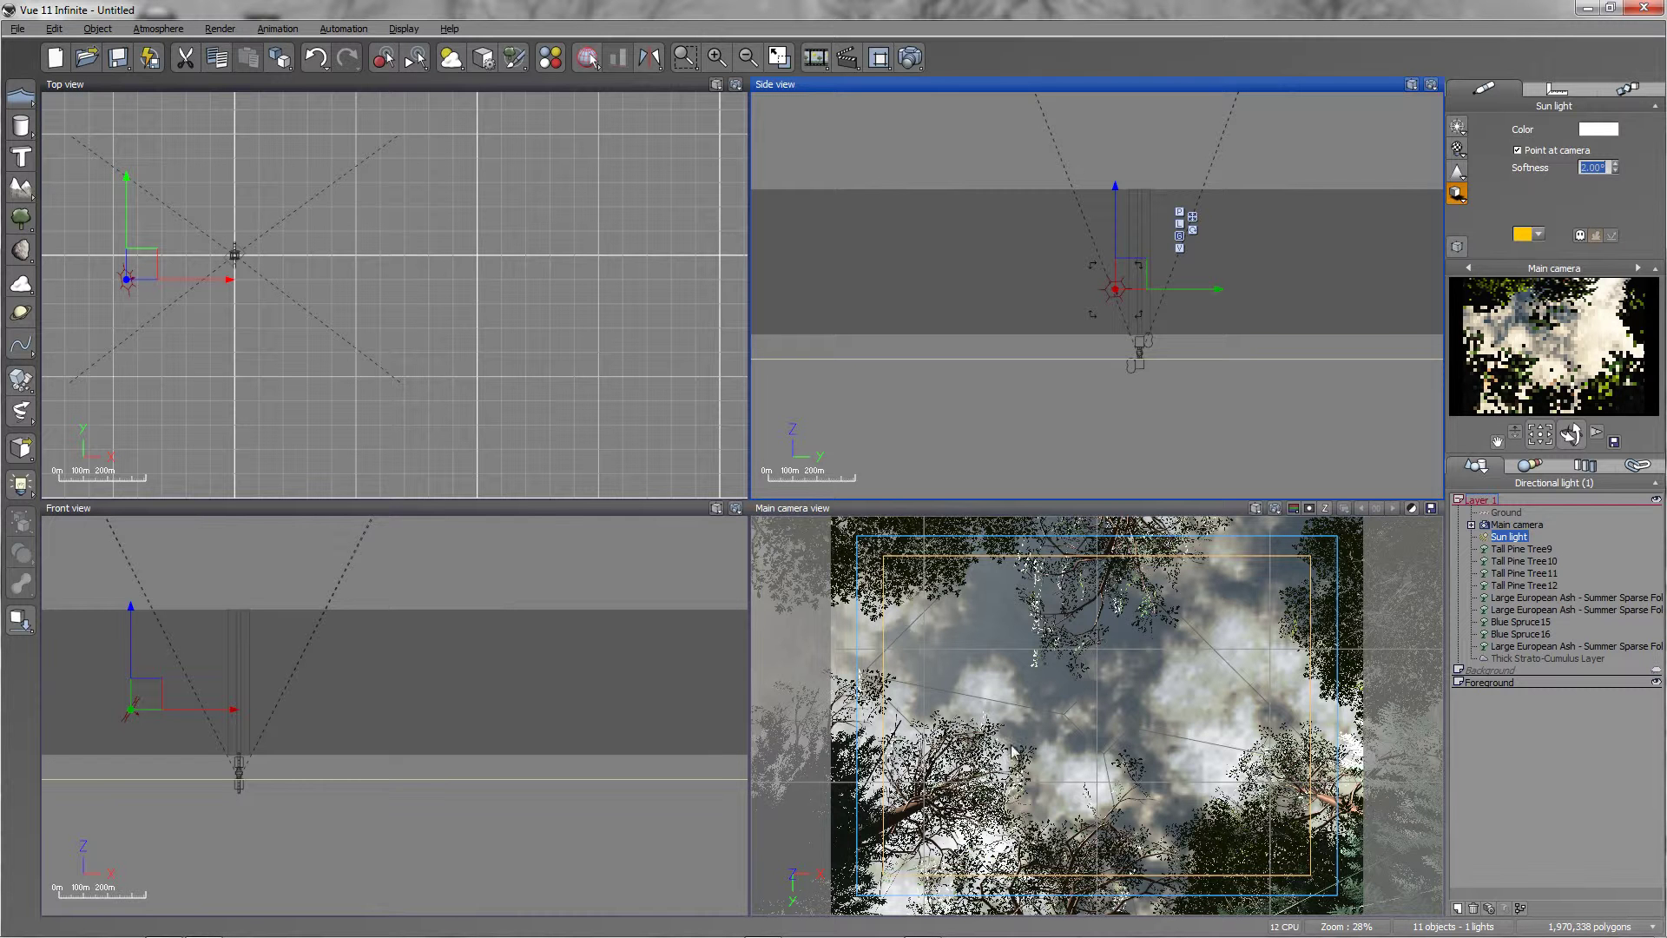
double_click(1507, 538)
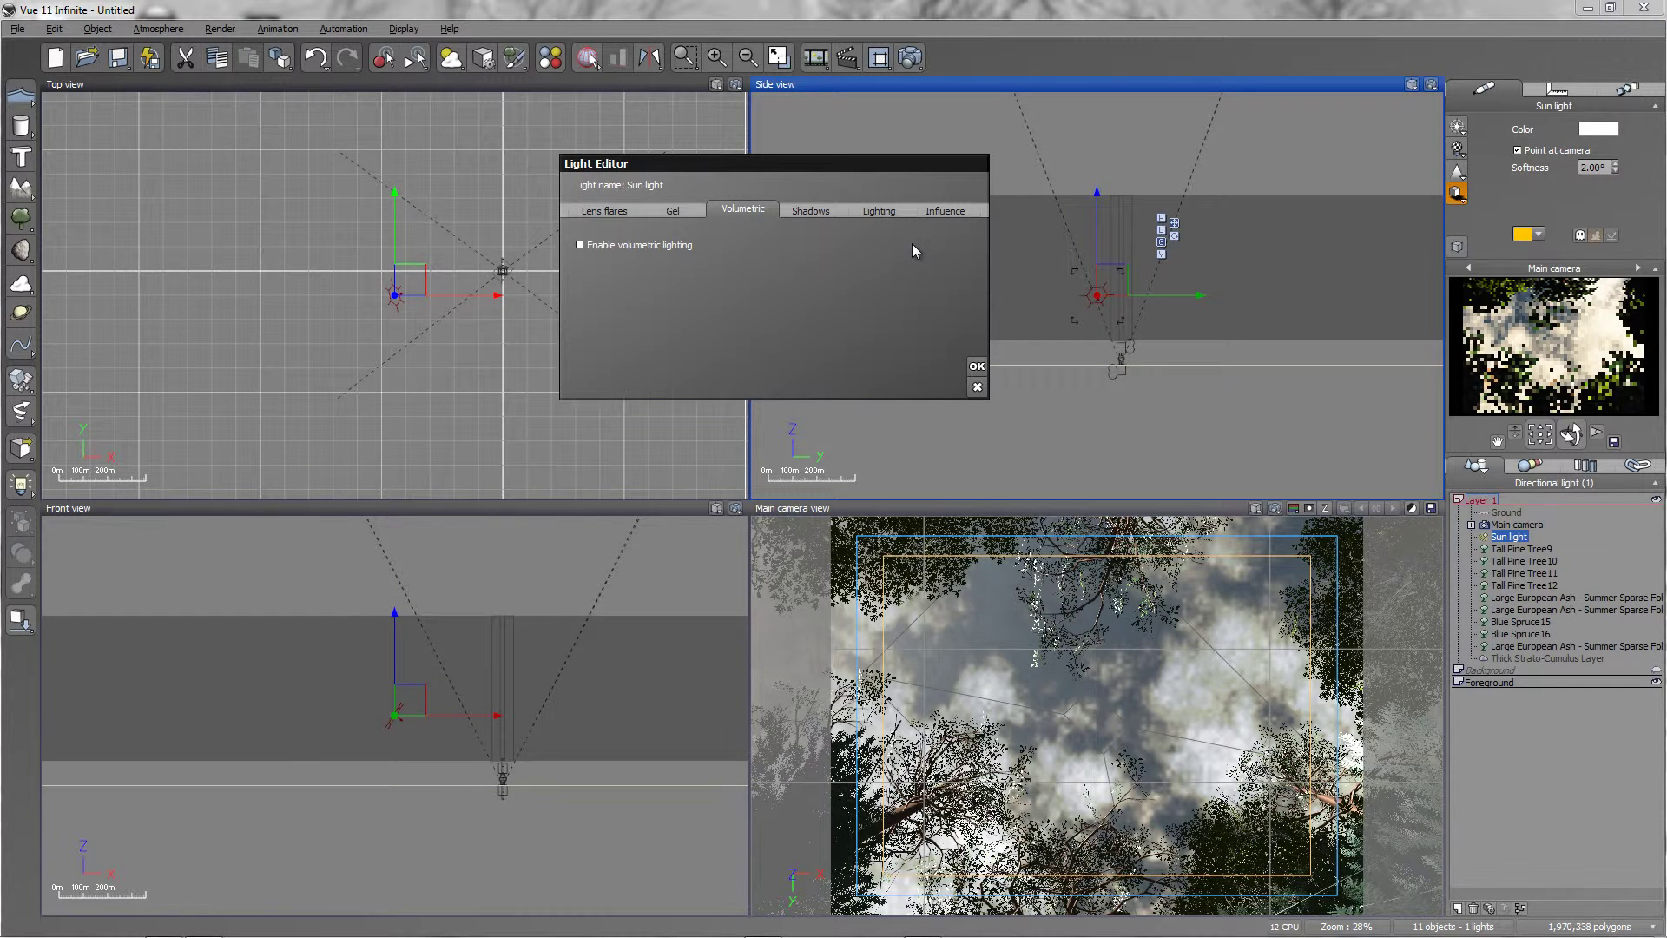
click(810, 208)
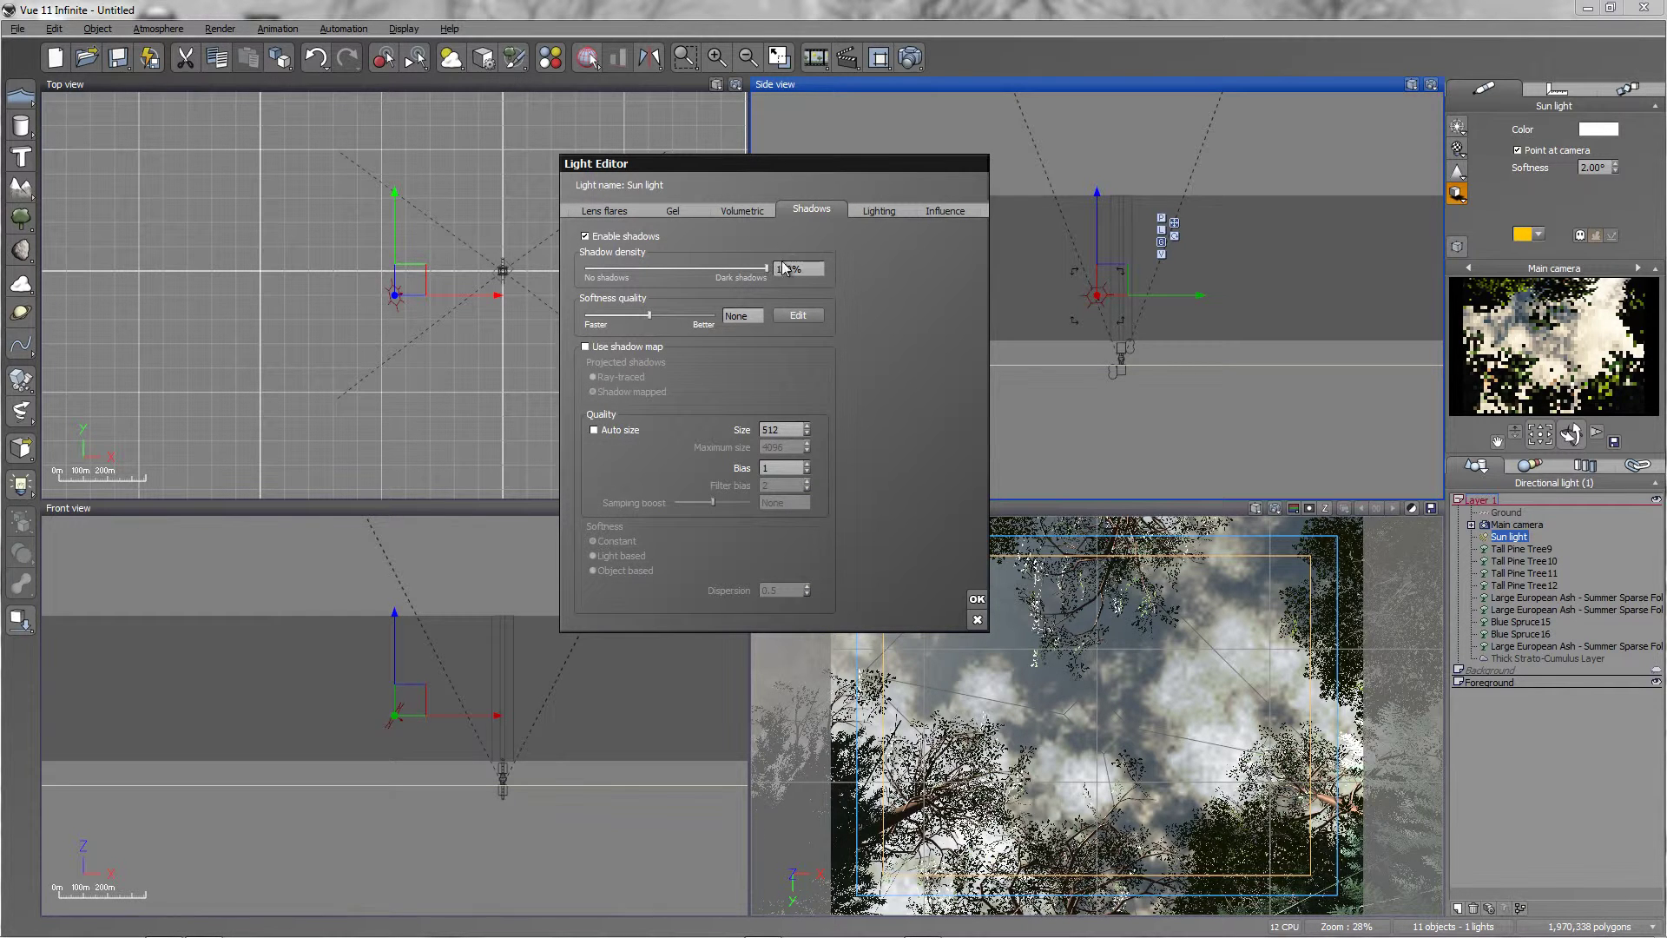
drag(764, 268, 746, 265)
click(748, 315)
text(2)
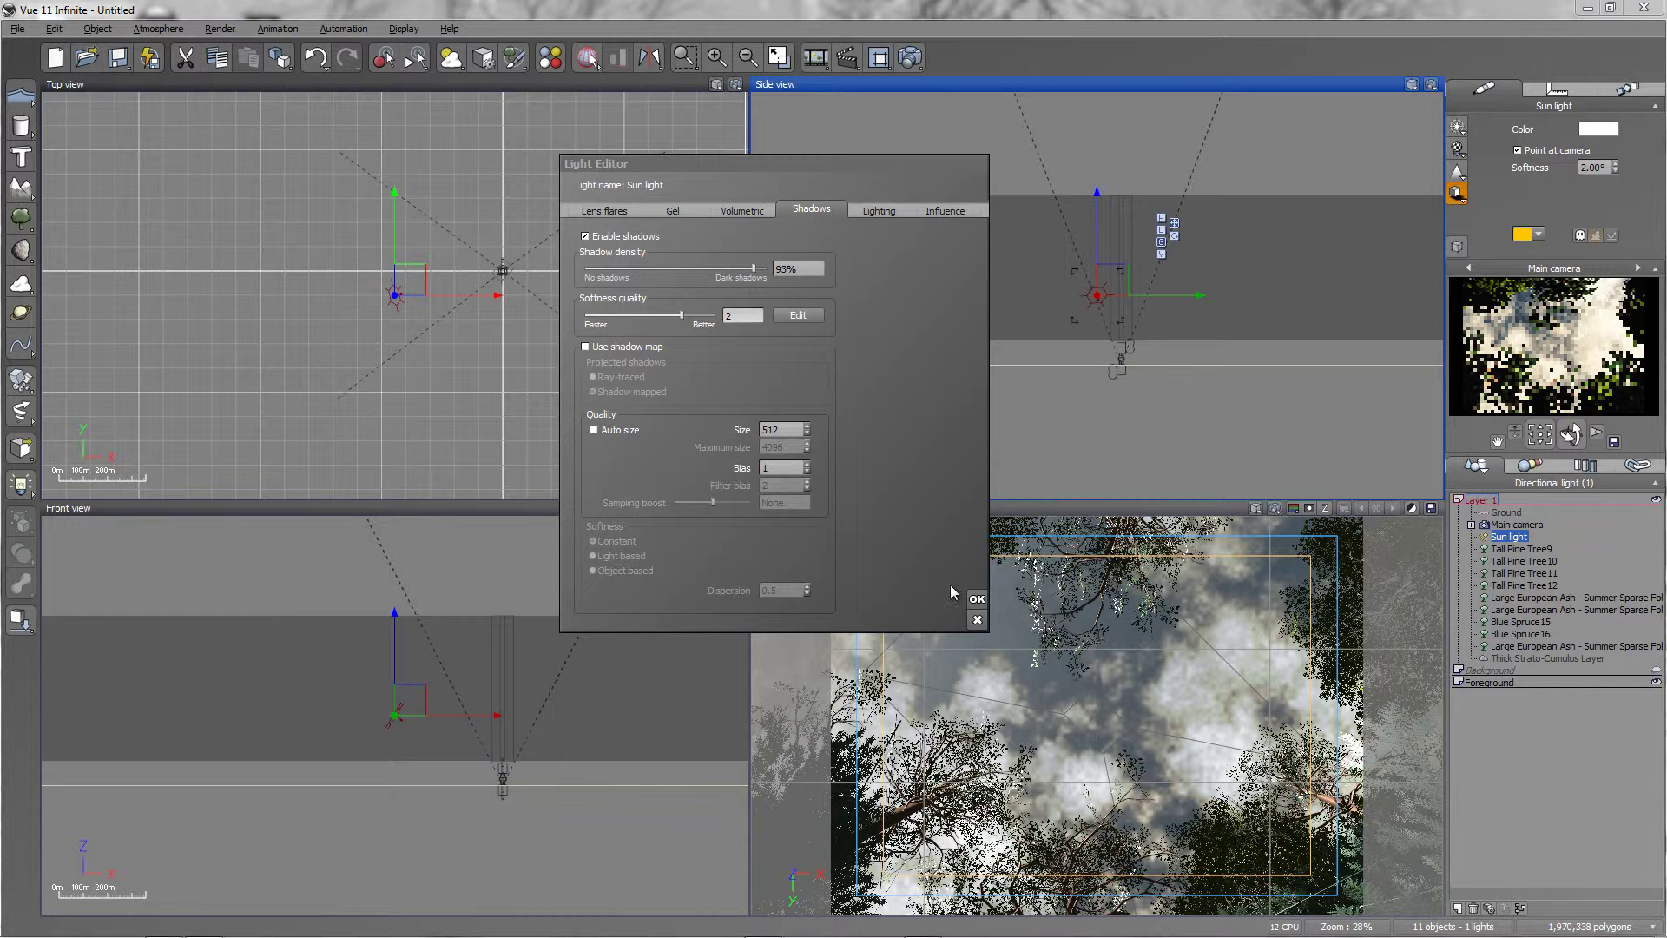
click(977, 599)
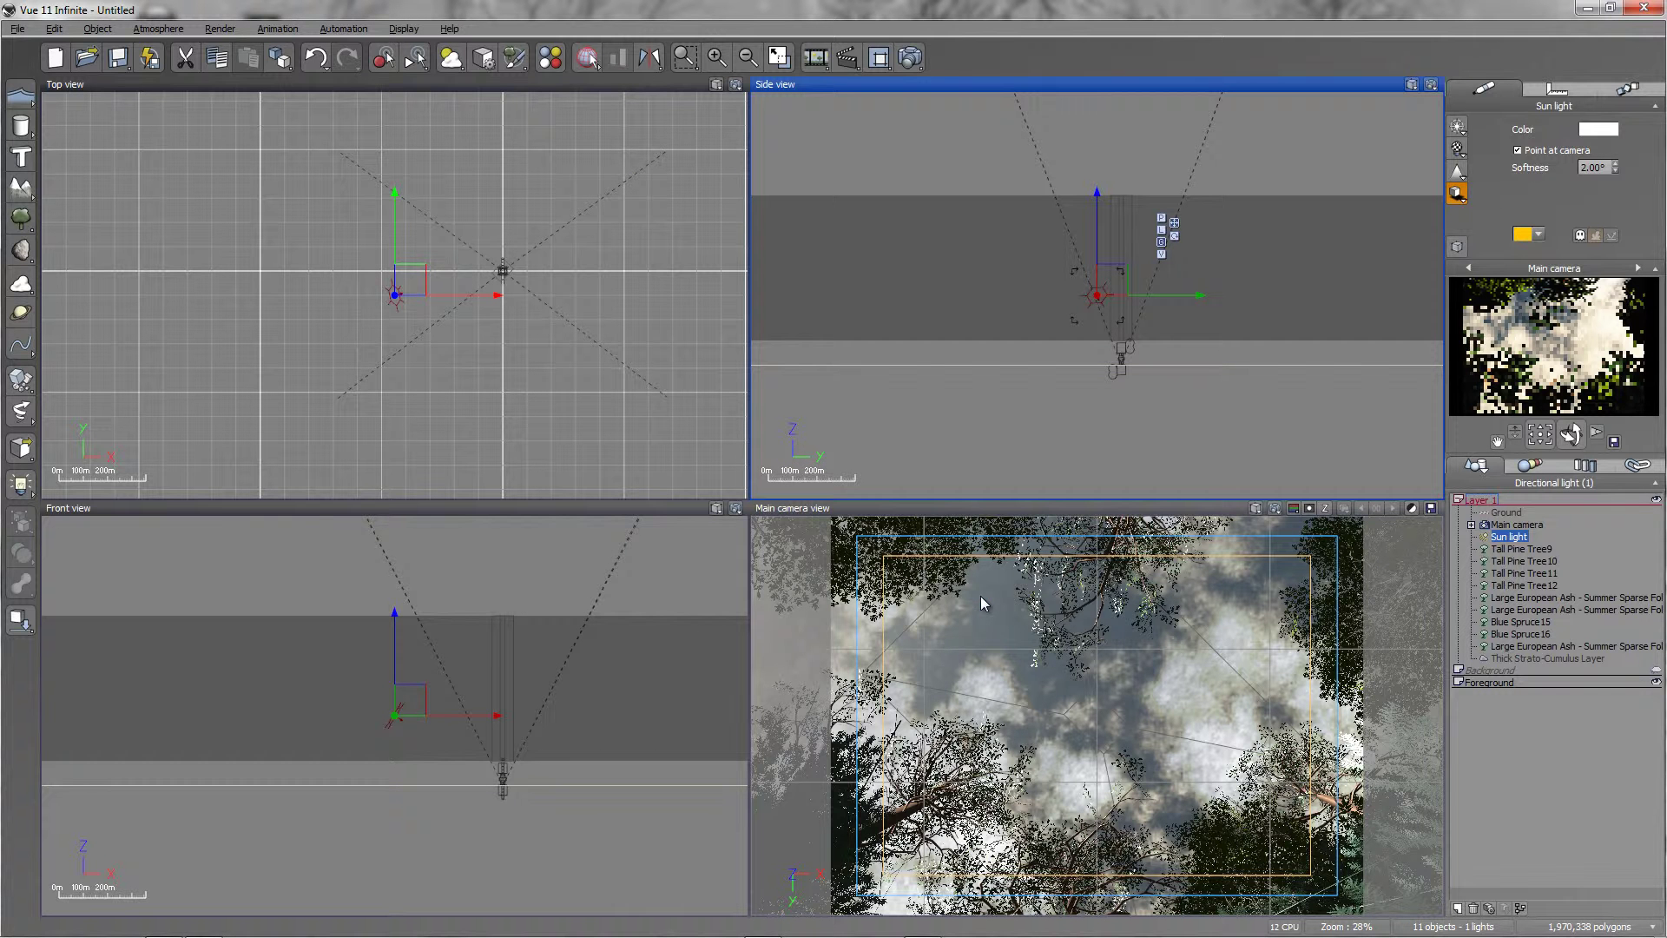
- Reopen the atmosphere settings and set the strato-cumulus layer's density to 800% and its cover to 60%
click(162, 31)
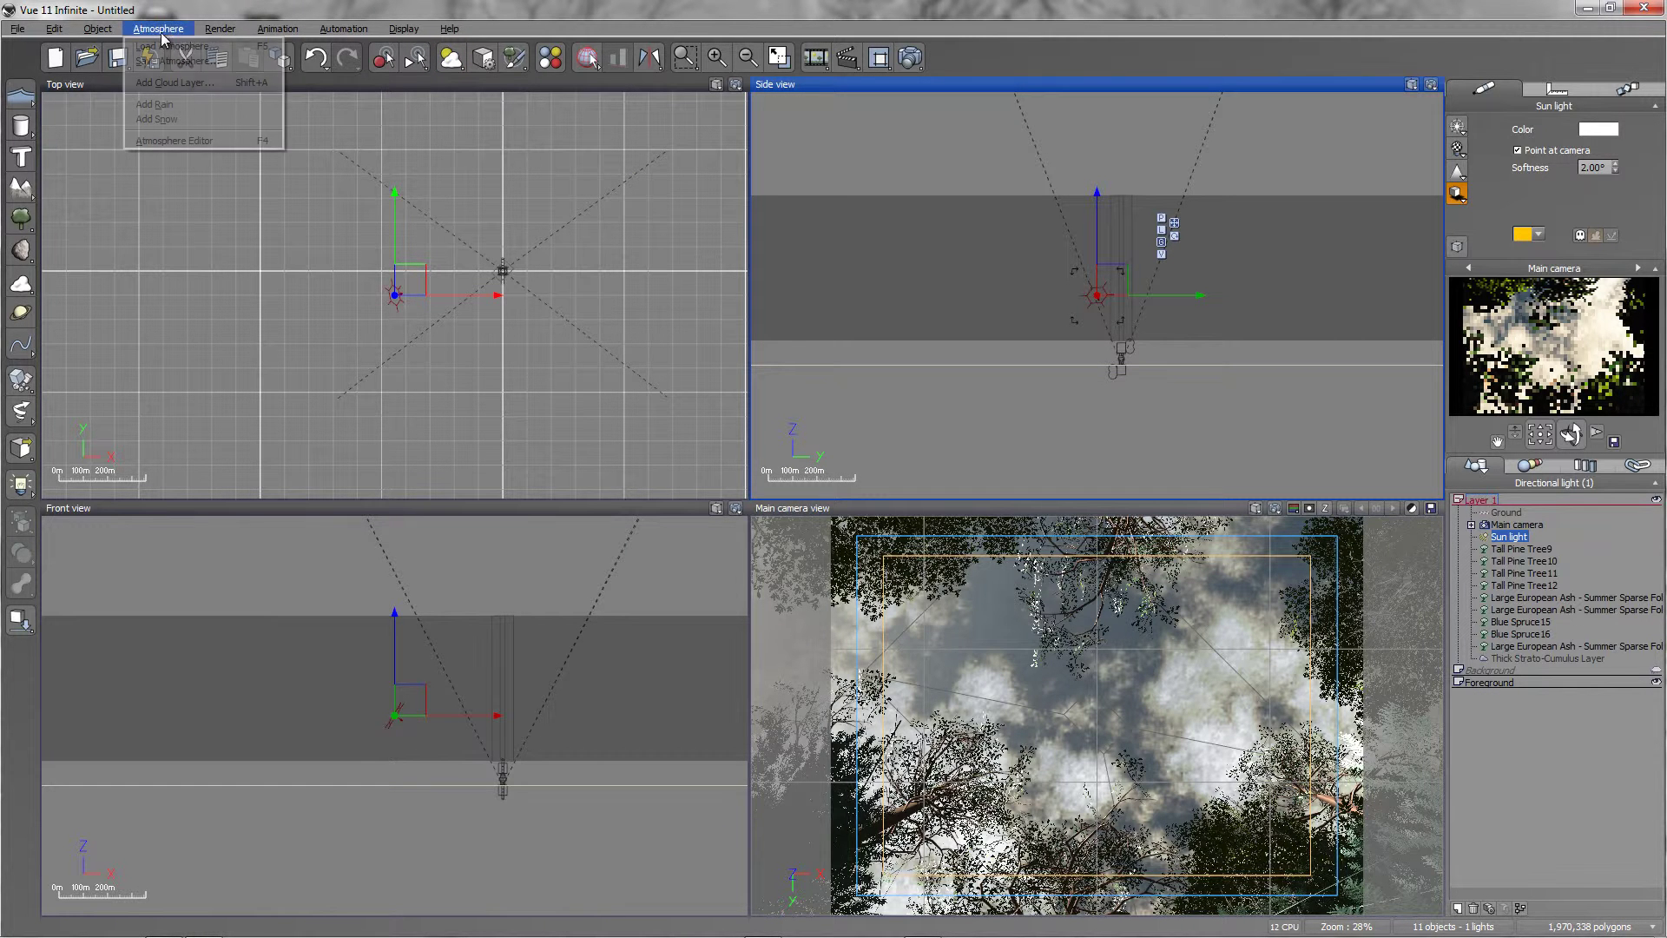
click(182, 140)
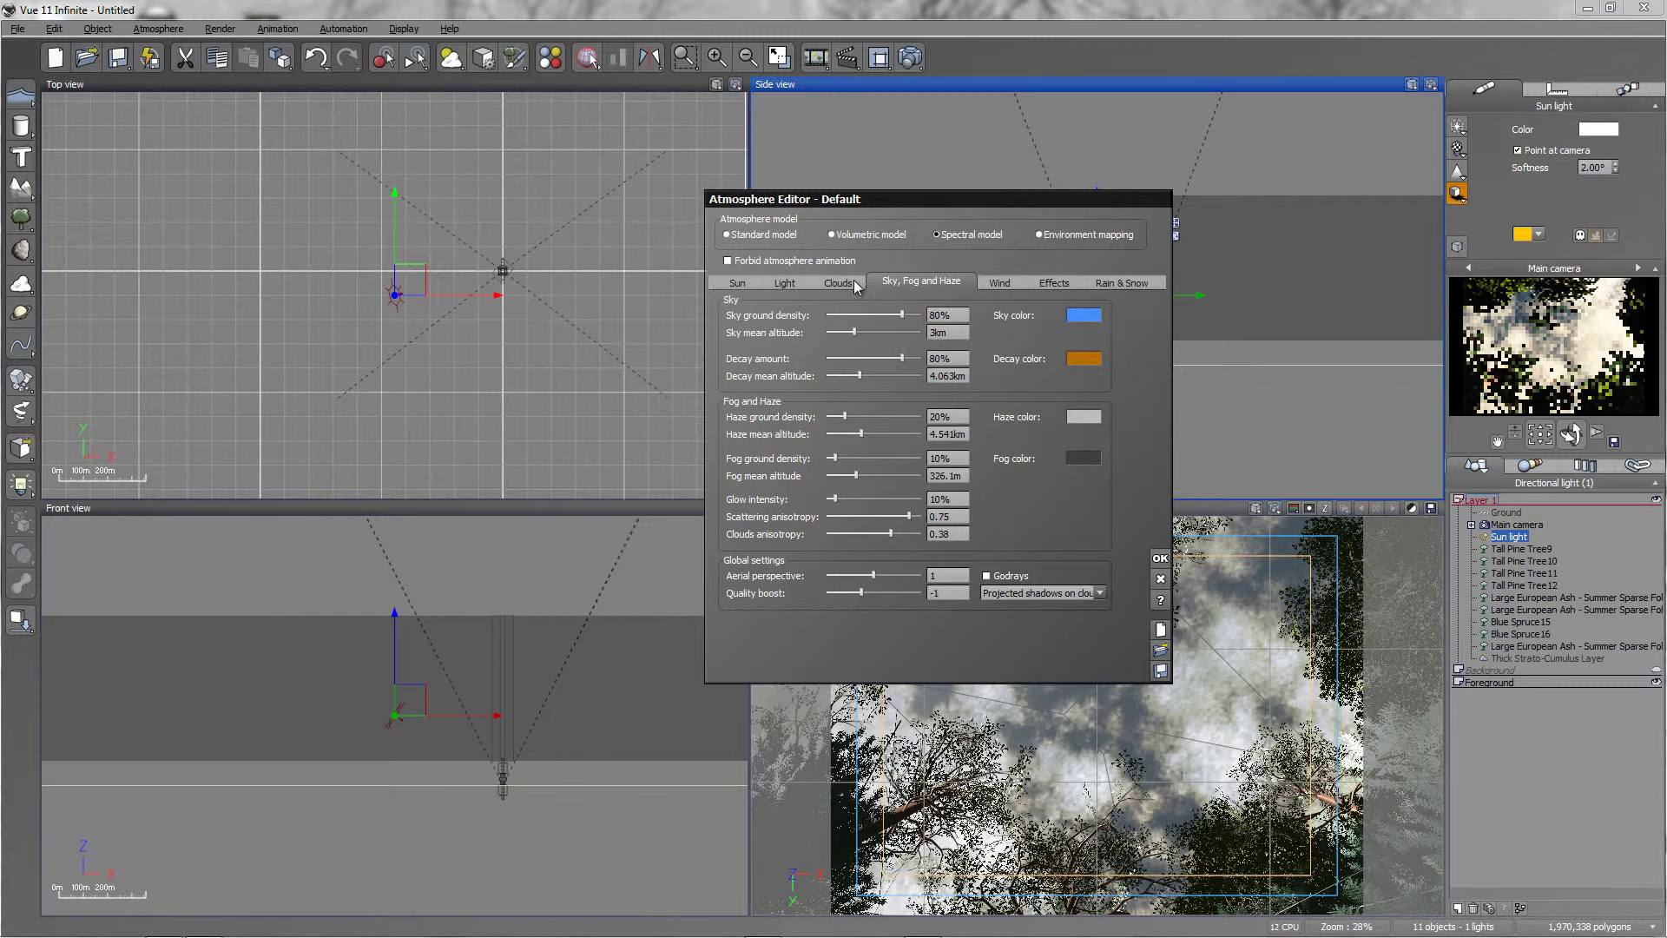
click(829, 286)
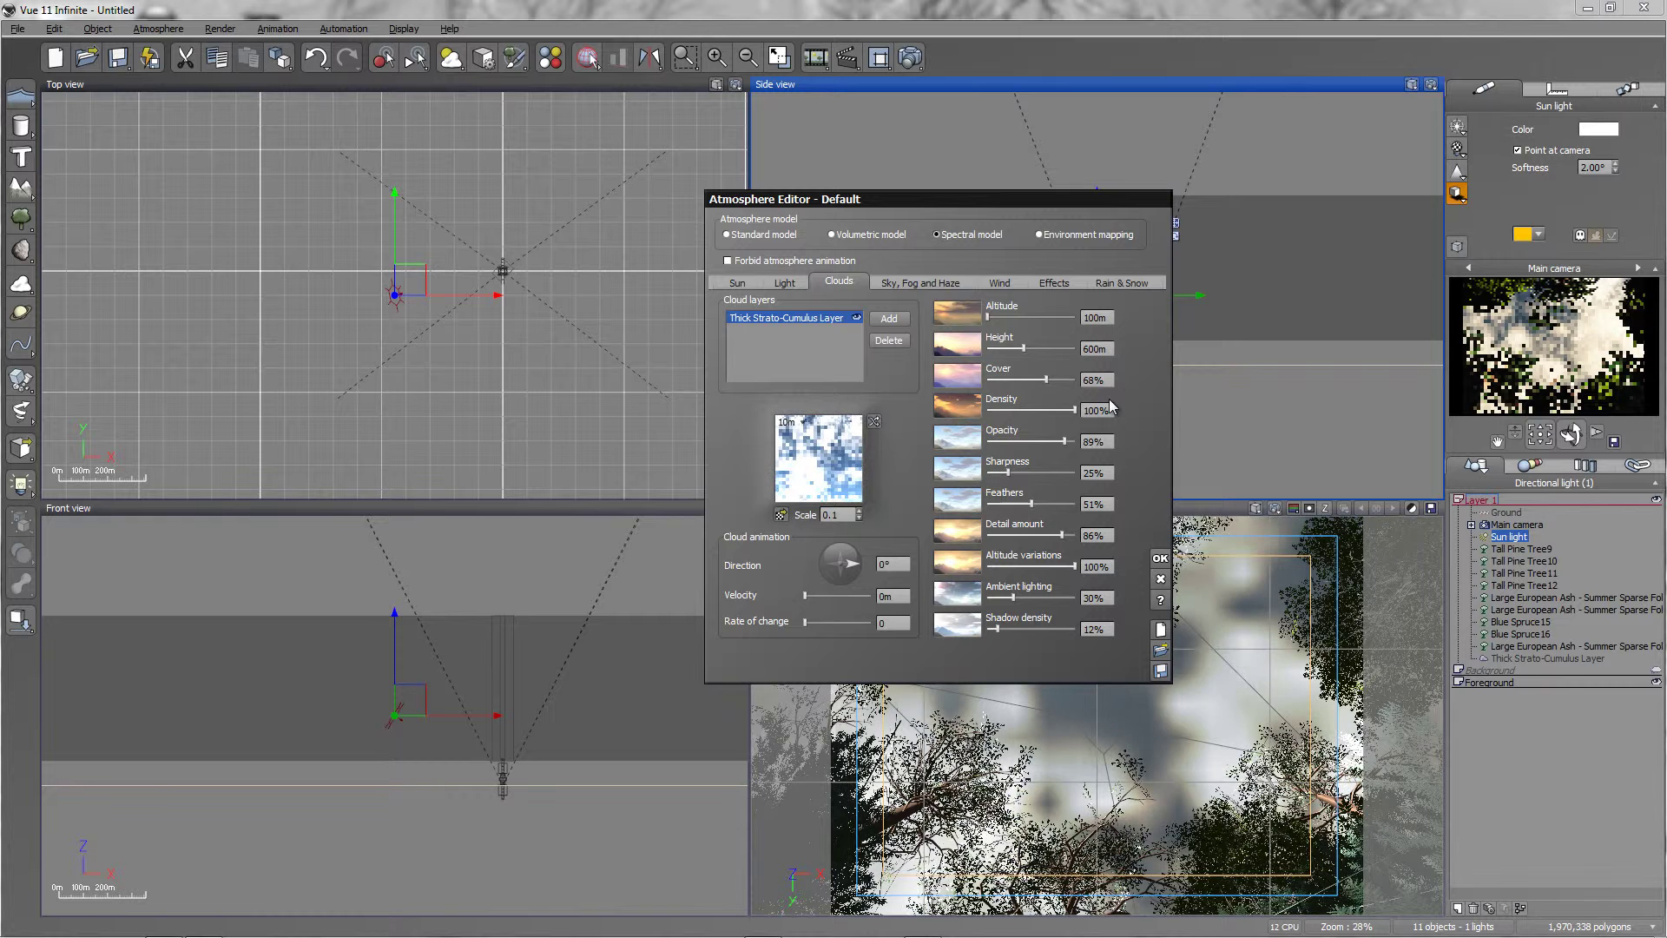
click(1095, 409)
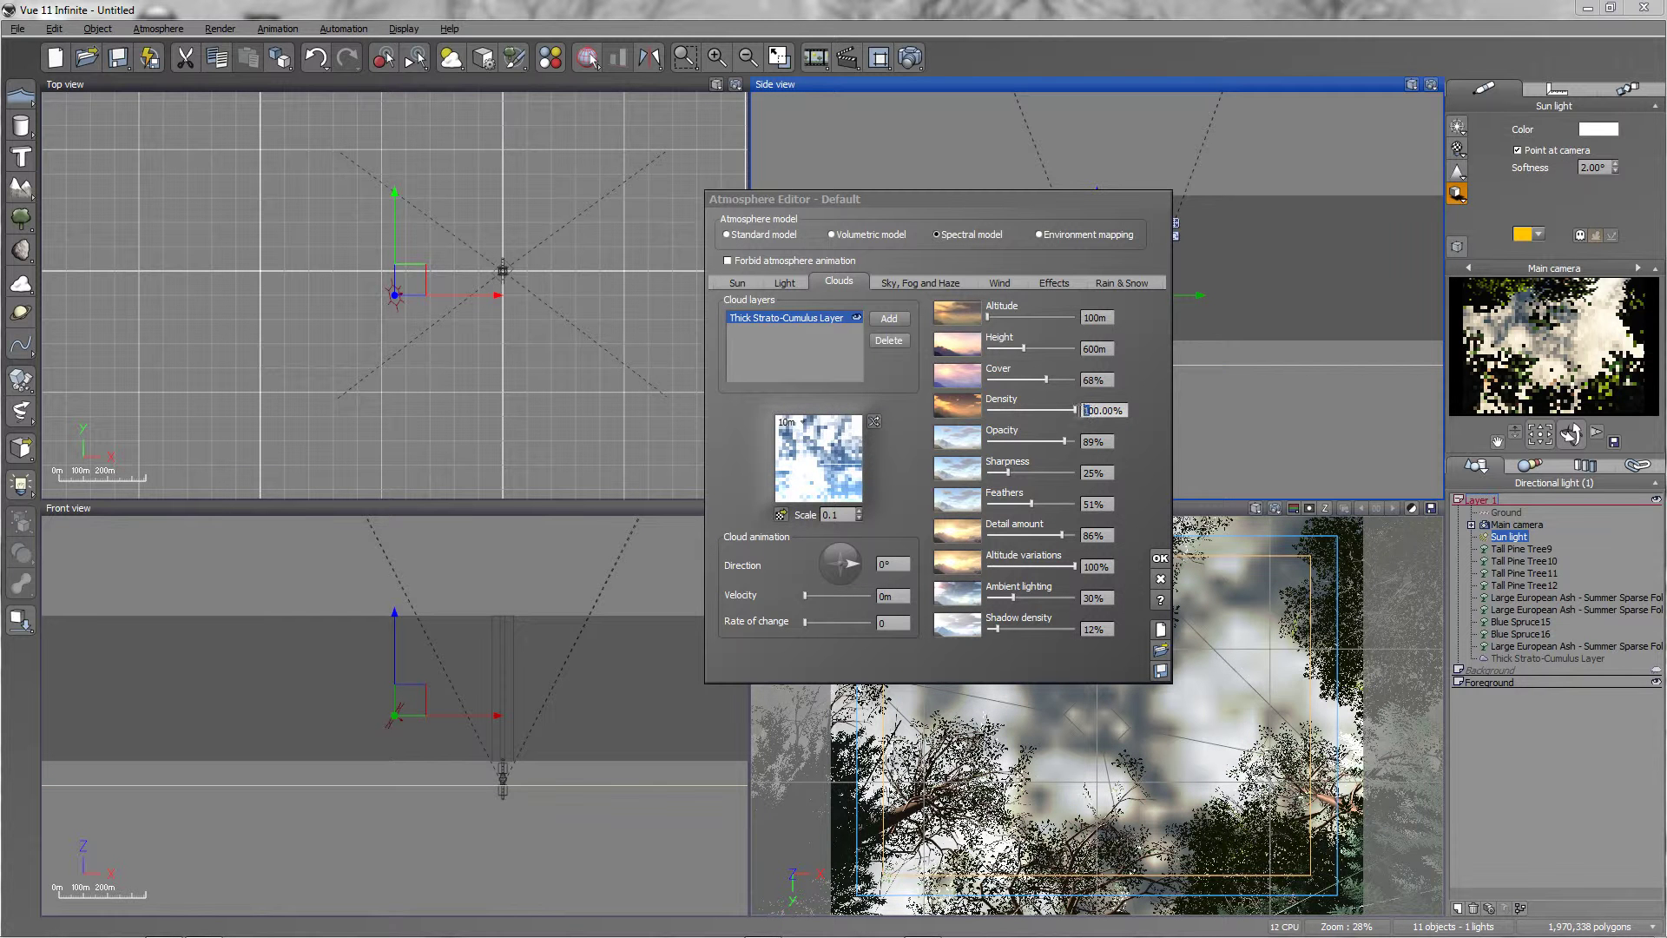
text(8)
key(Return)
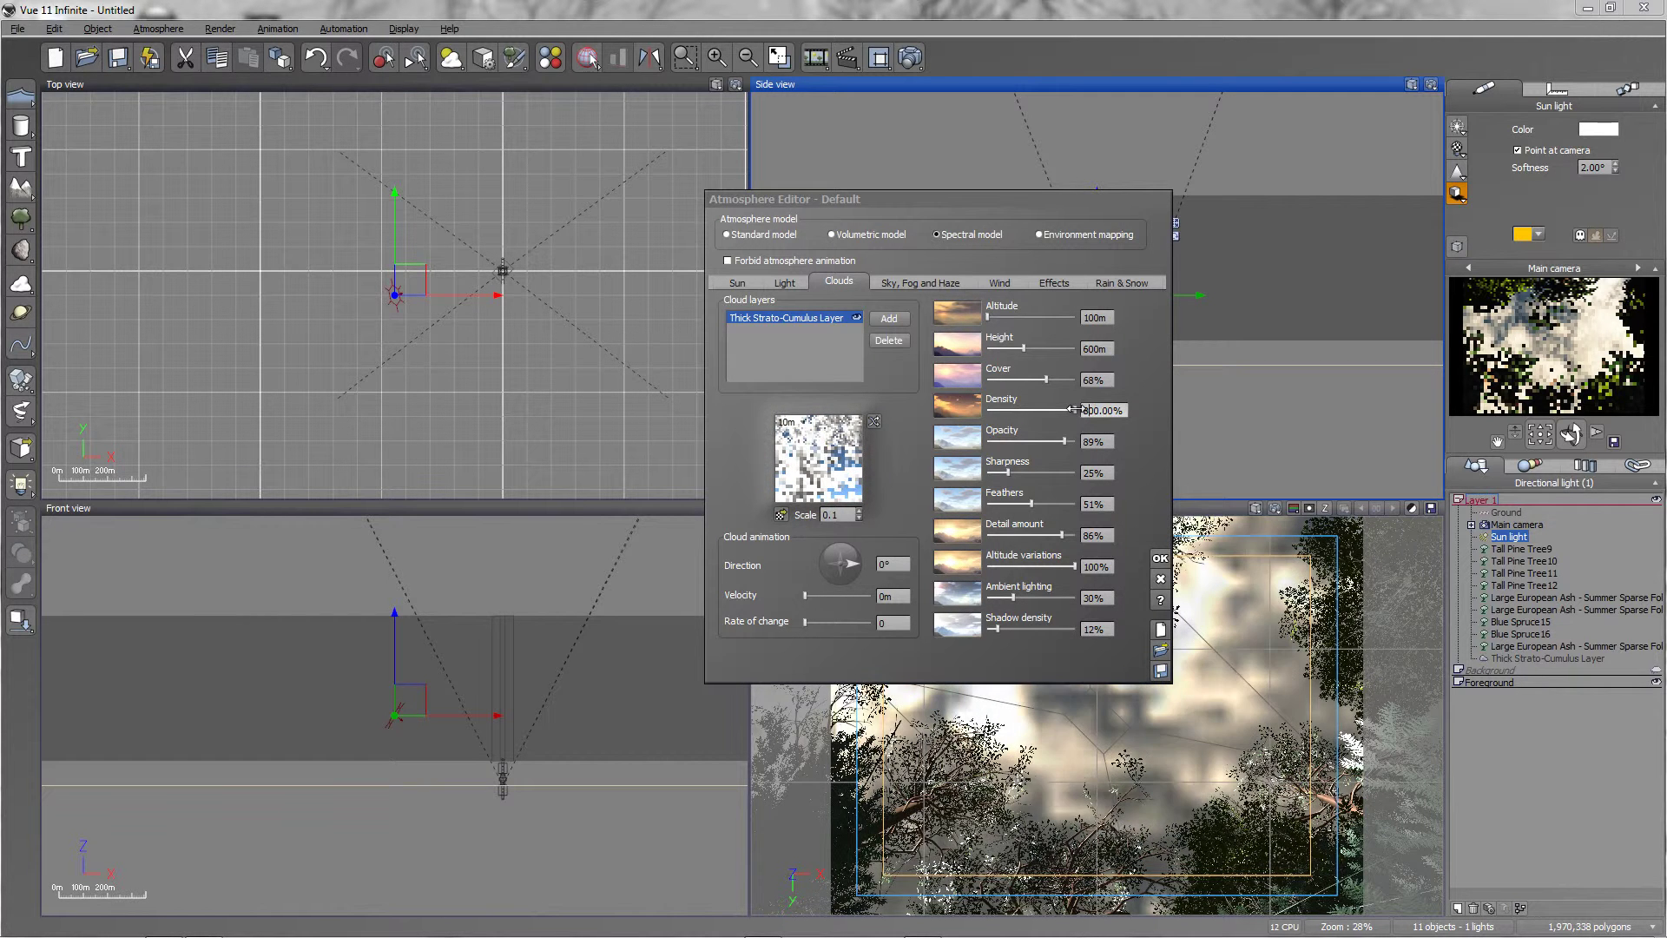
click(968, 210)
drag(929, 200, 697, 184)
drag(813, 363, 810, 363)
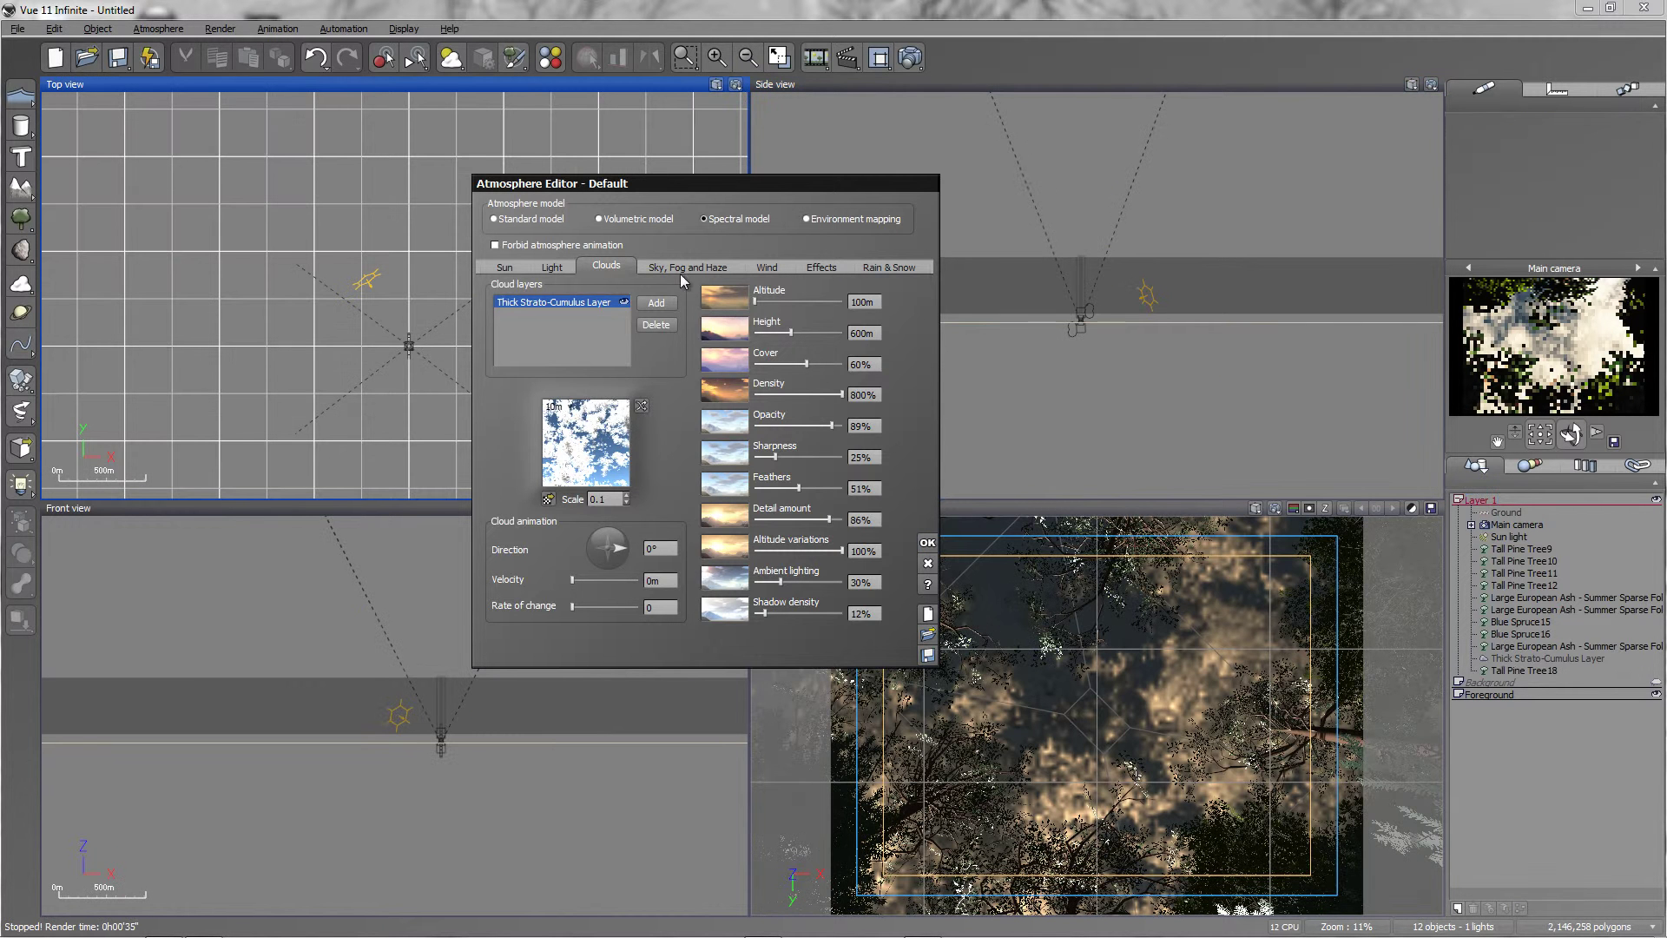
- Switch the atmosphere's lighting model to Global illumination and apply the settings
click(680, 268)
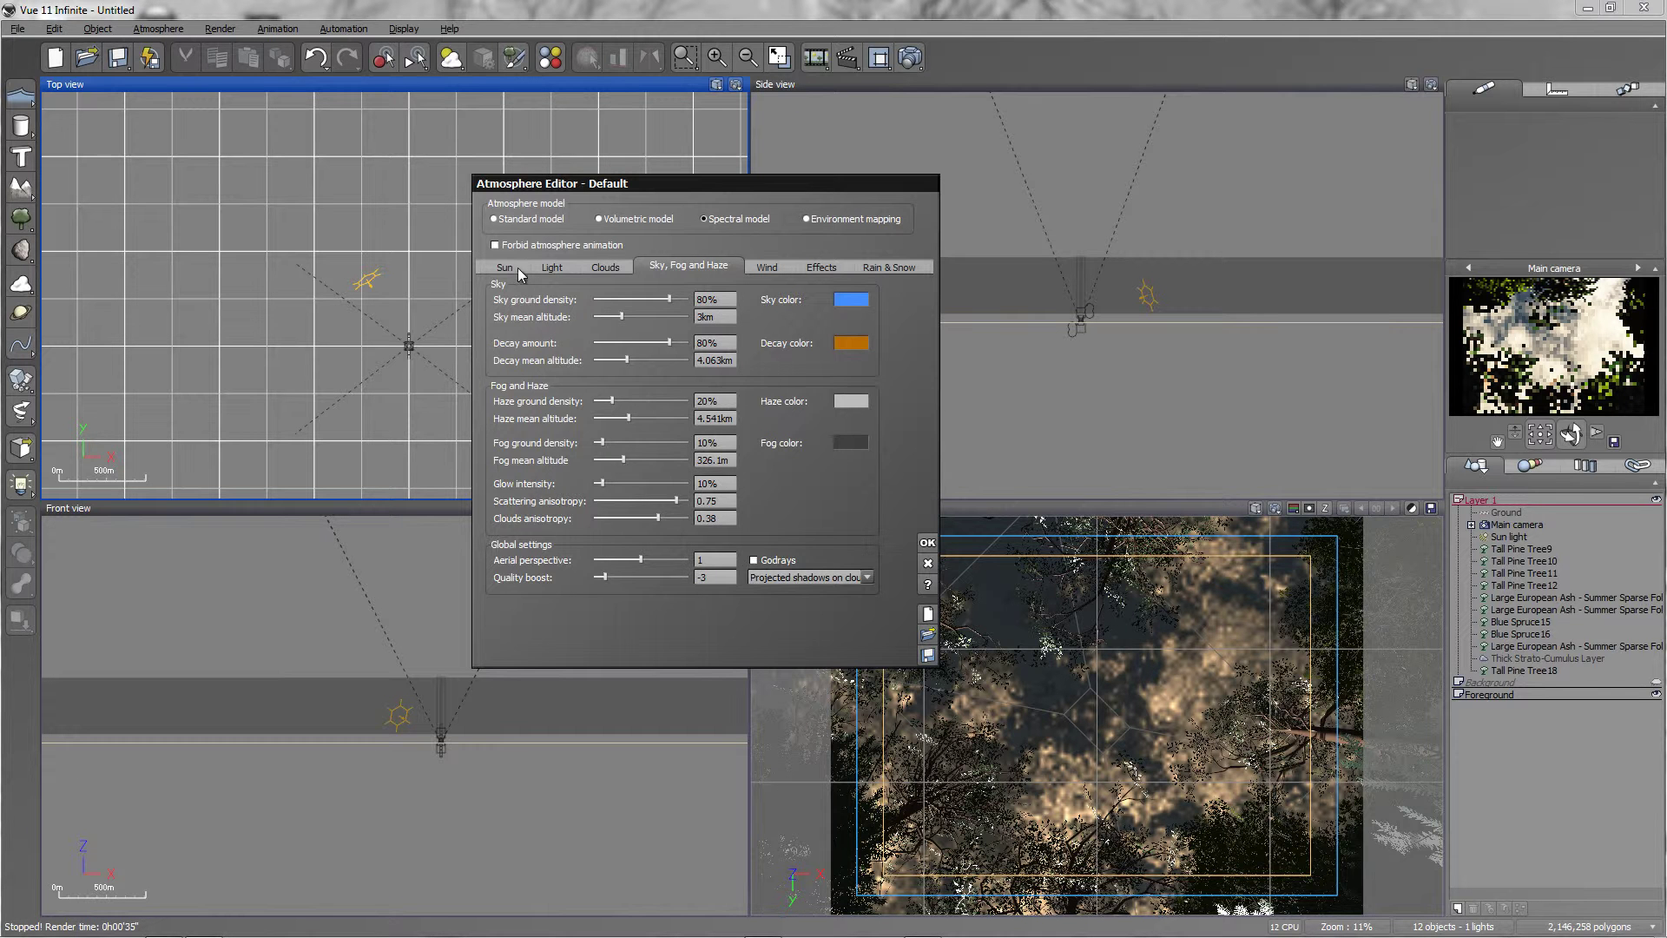
click(547, 268)
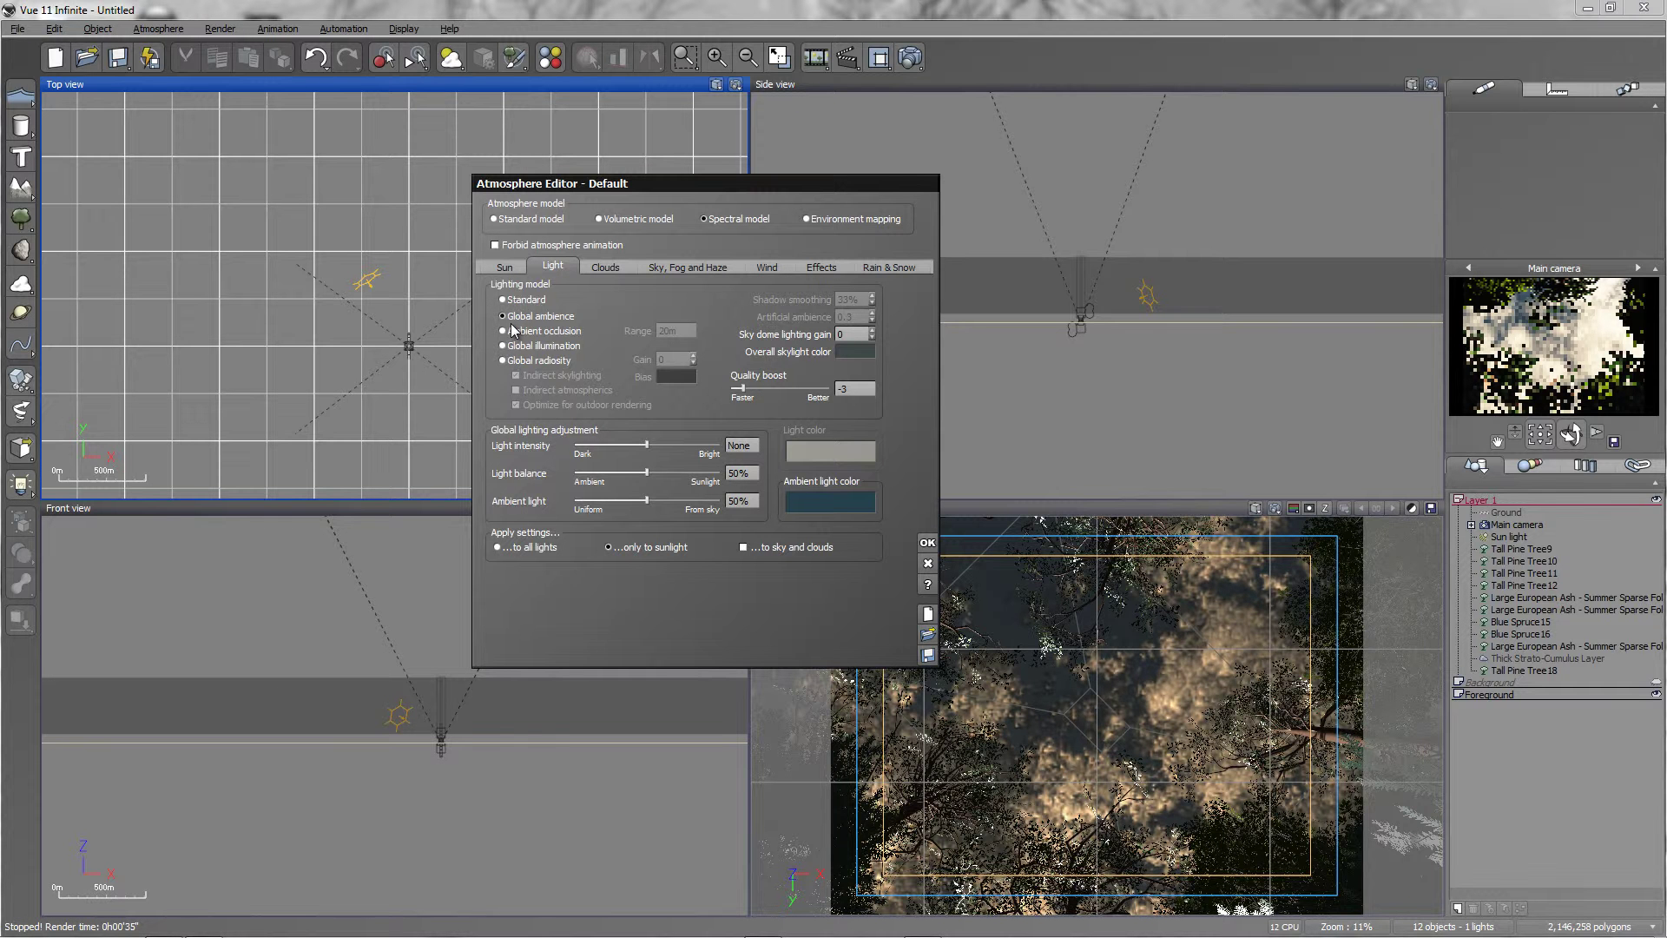
click(525, 346)
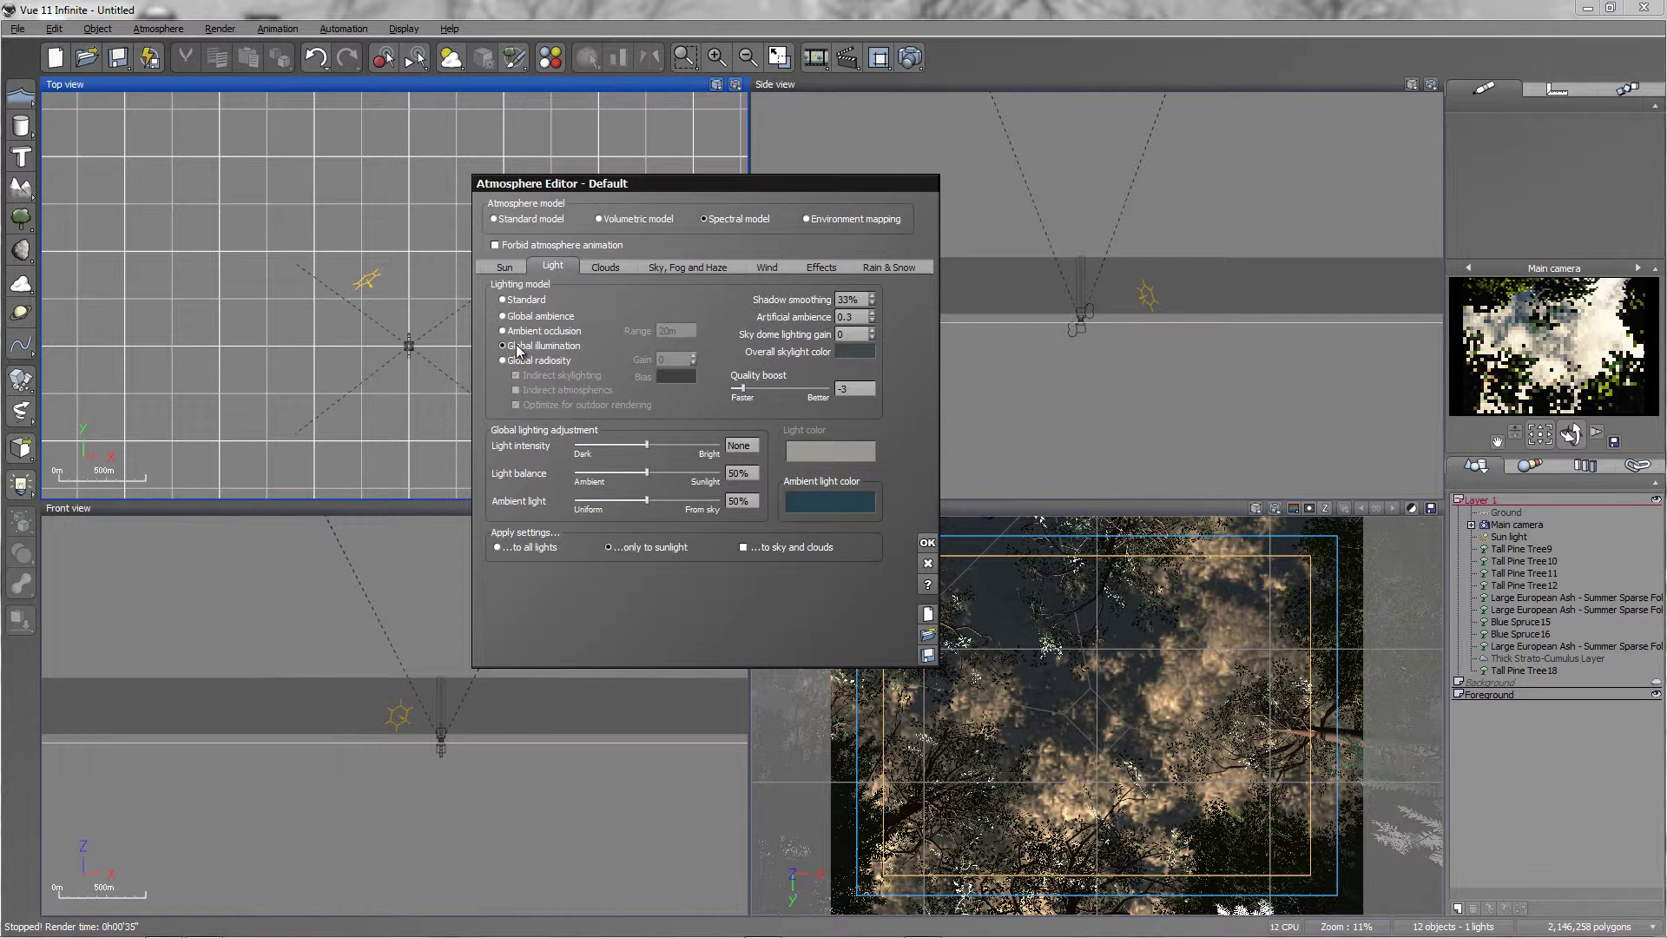
click(926, 544)
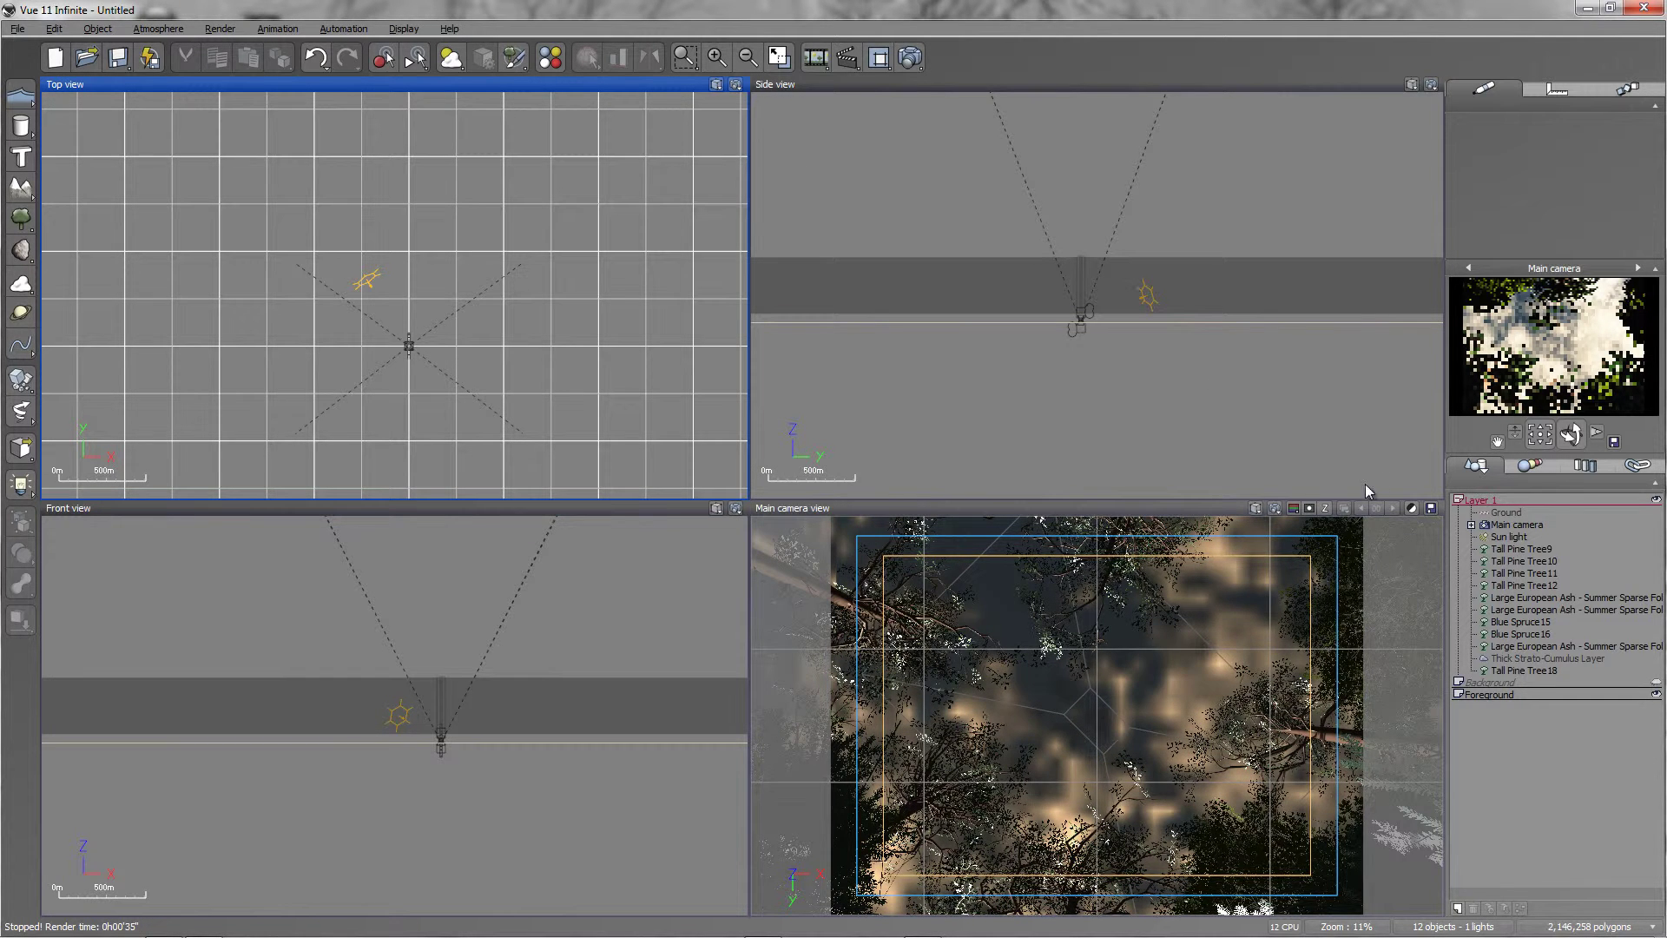
- Raise the sun light slightly in the side view and shift it along positive X past the camera, test rendering each position
click(1509, 537)
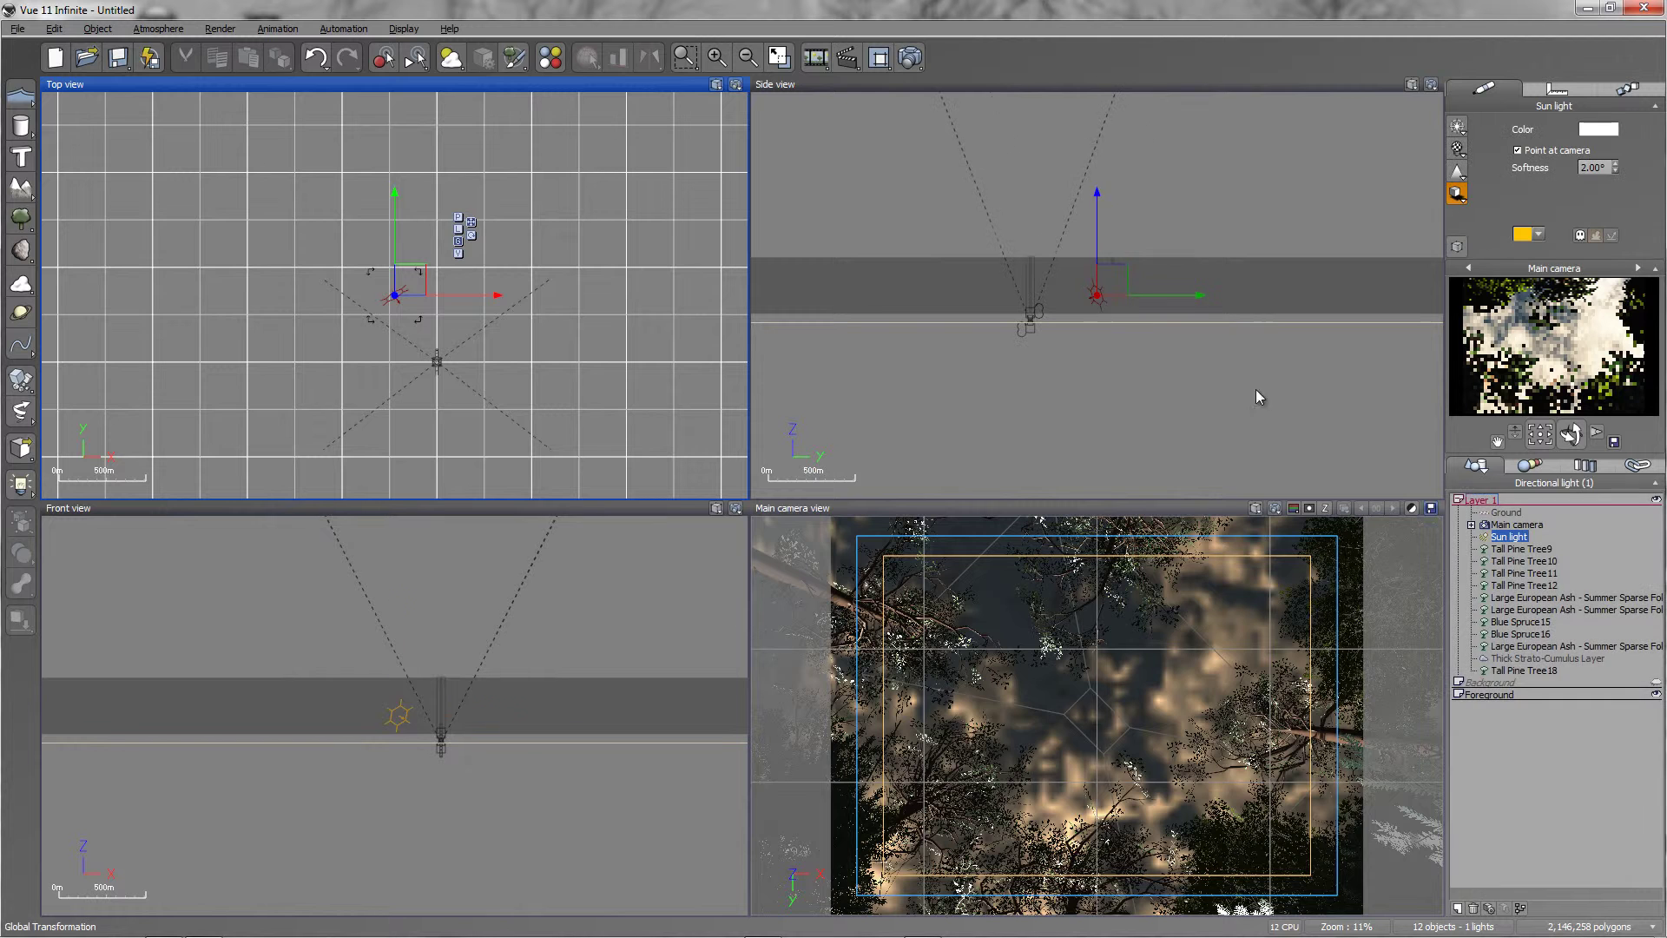
click(1096, 248)
drag(1096, 248, 1104, 246)
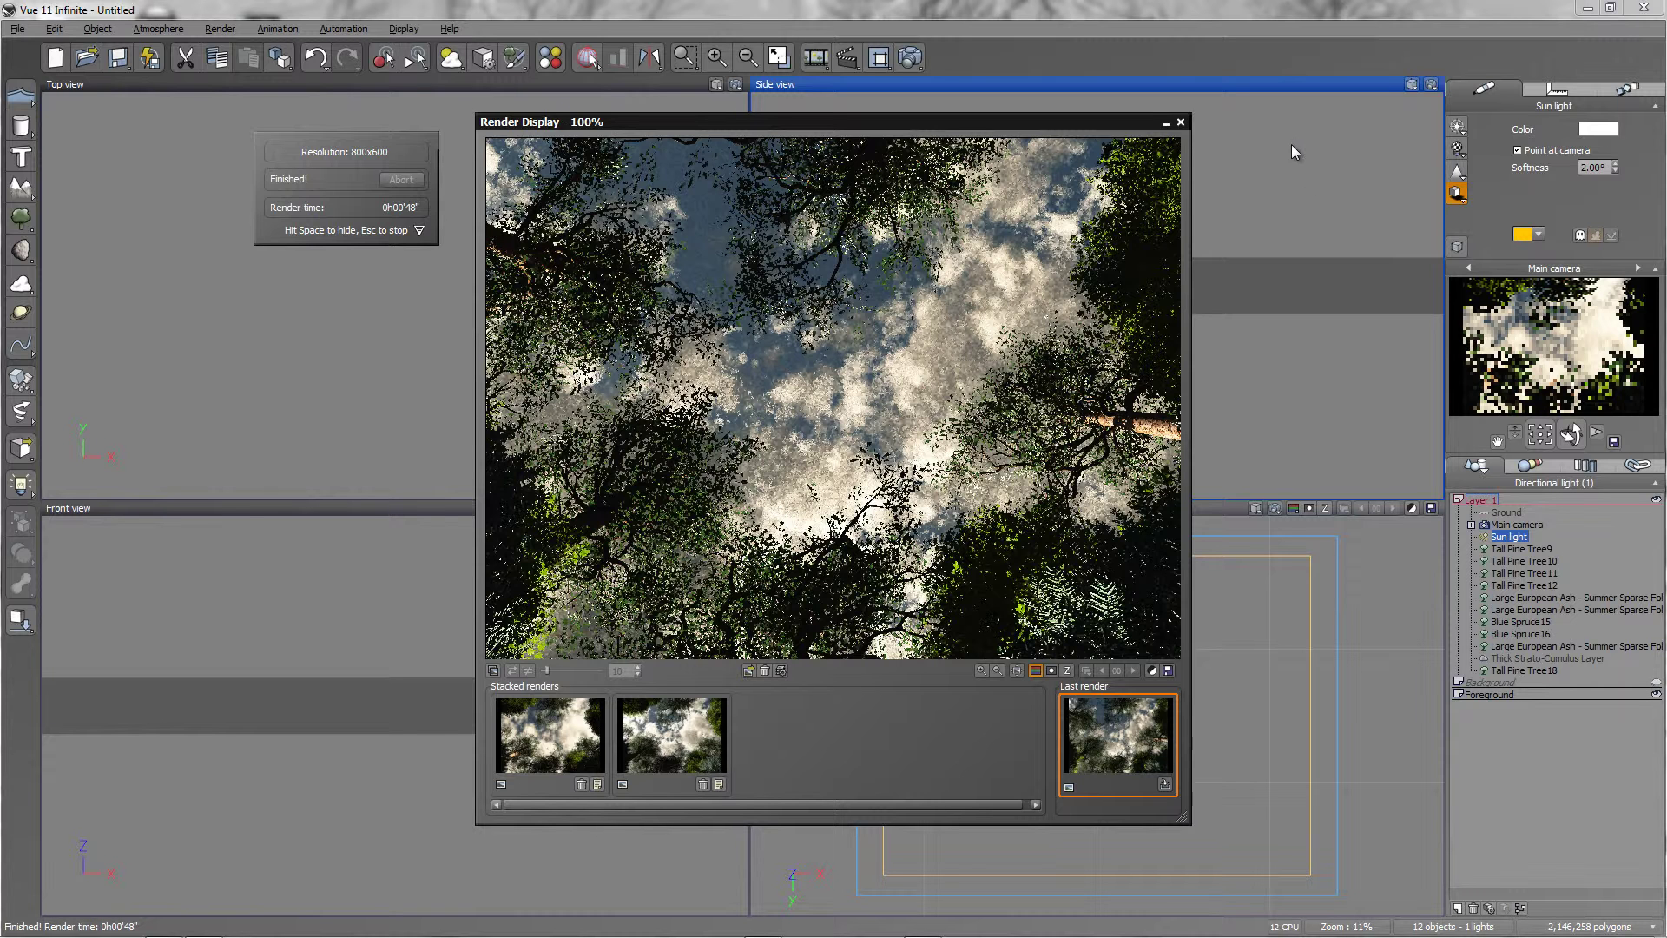
click(1180, 123)
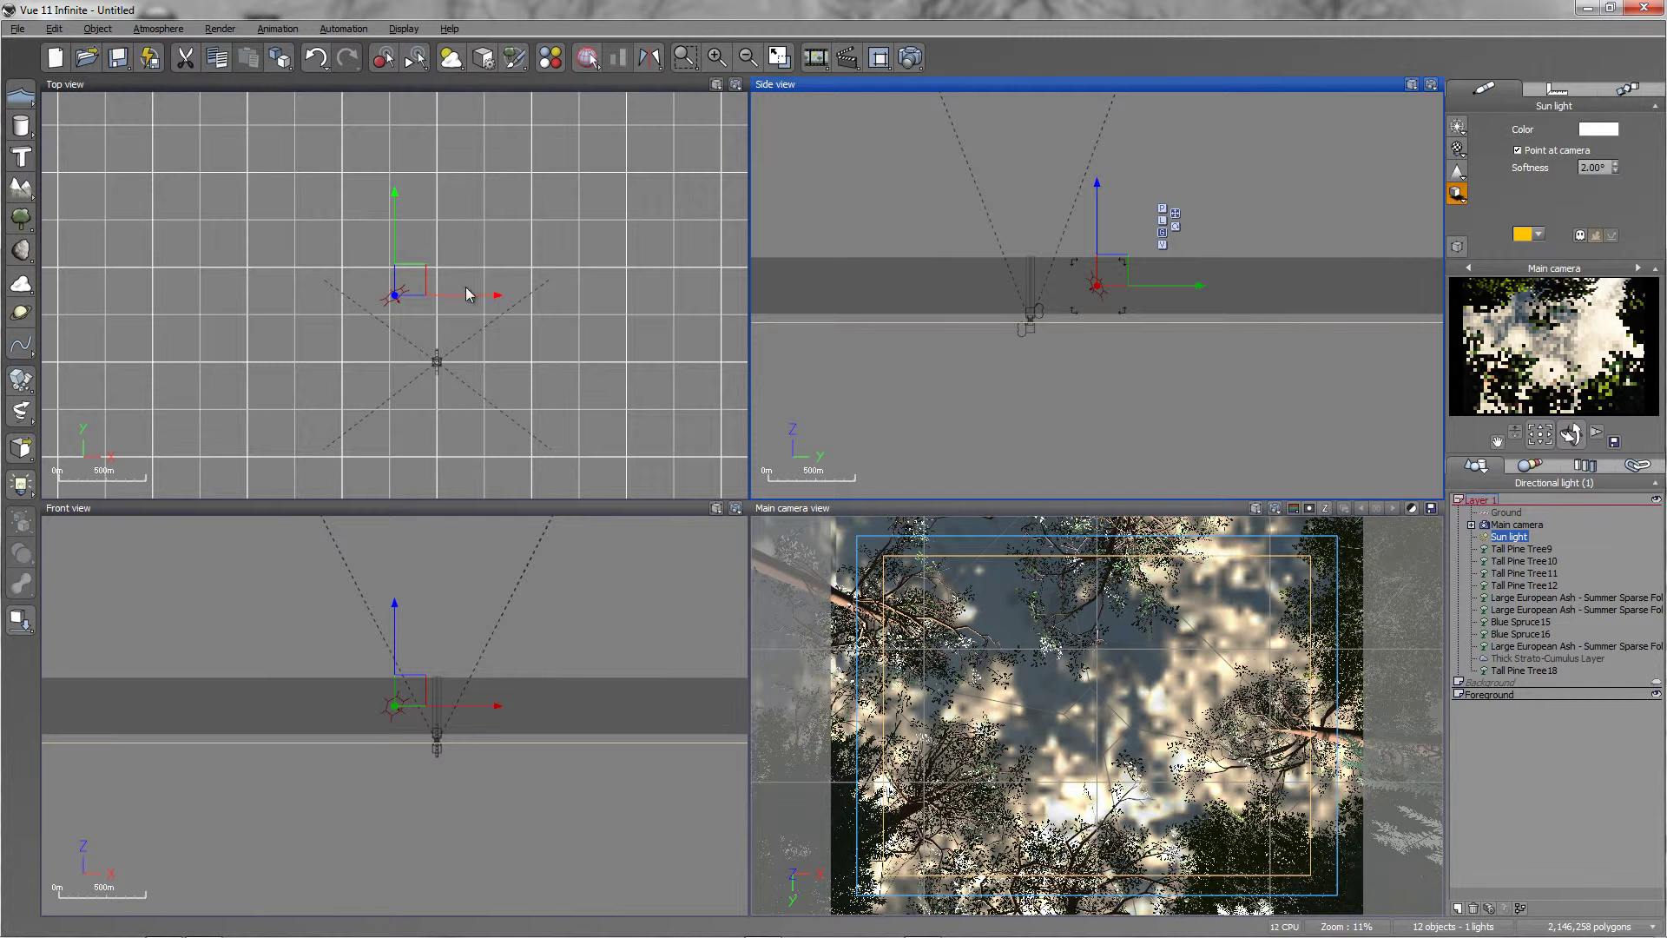
drag(458, 295, 532, 287)
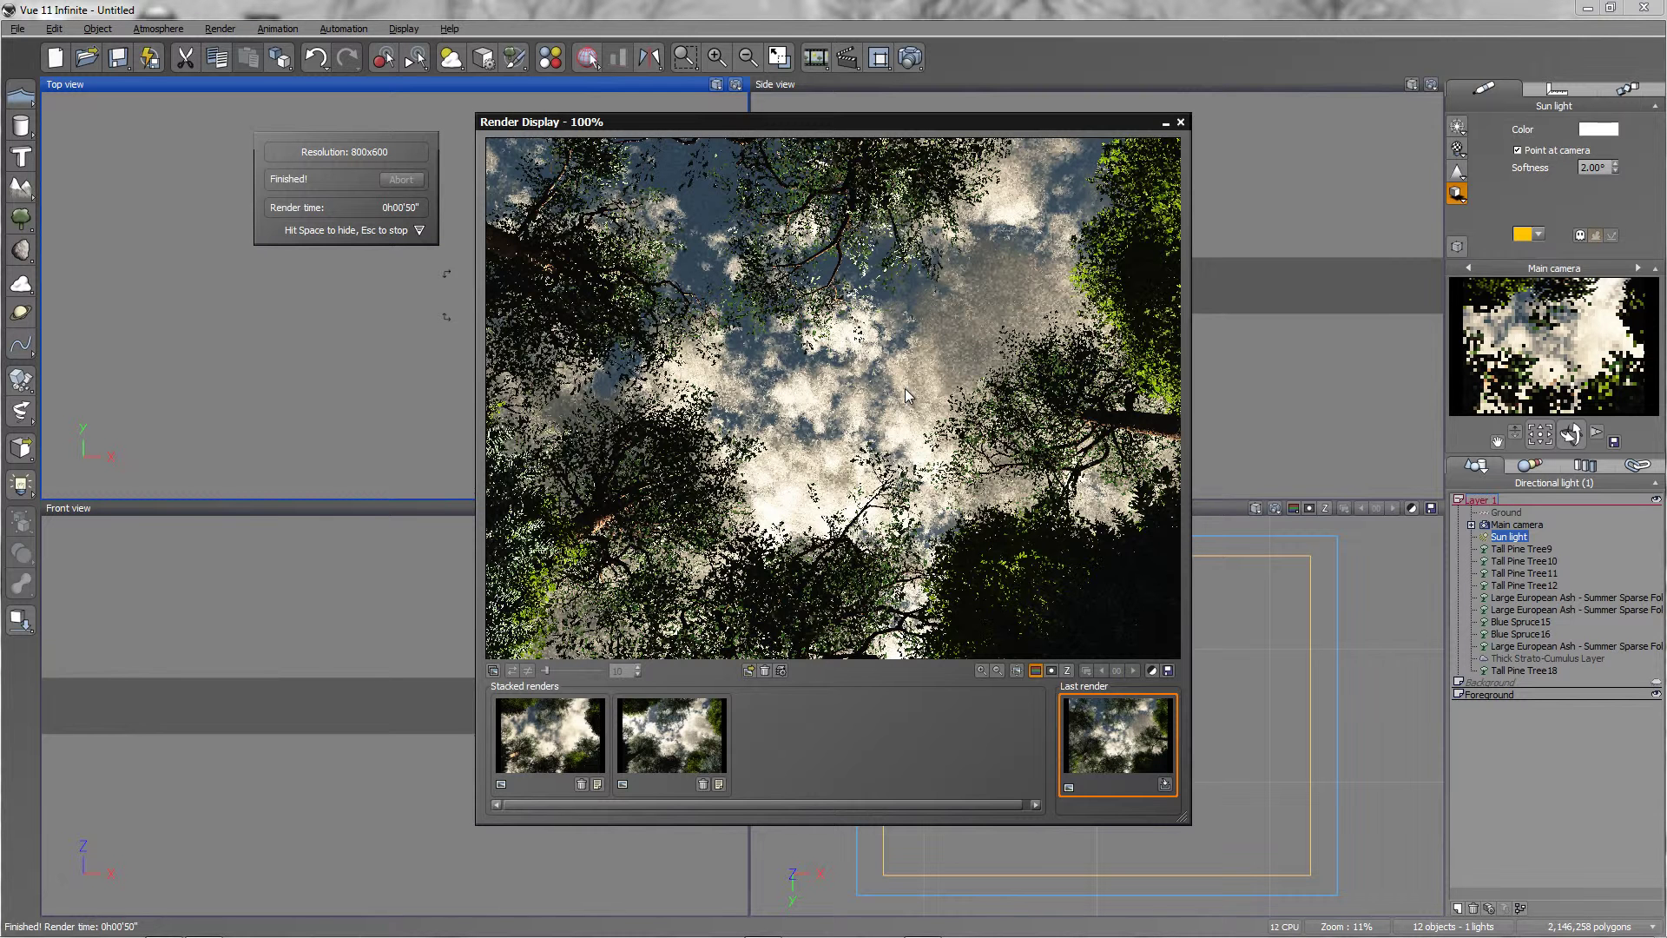
click(1182, 123)
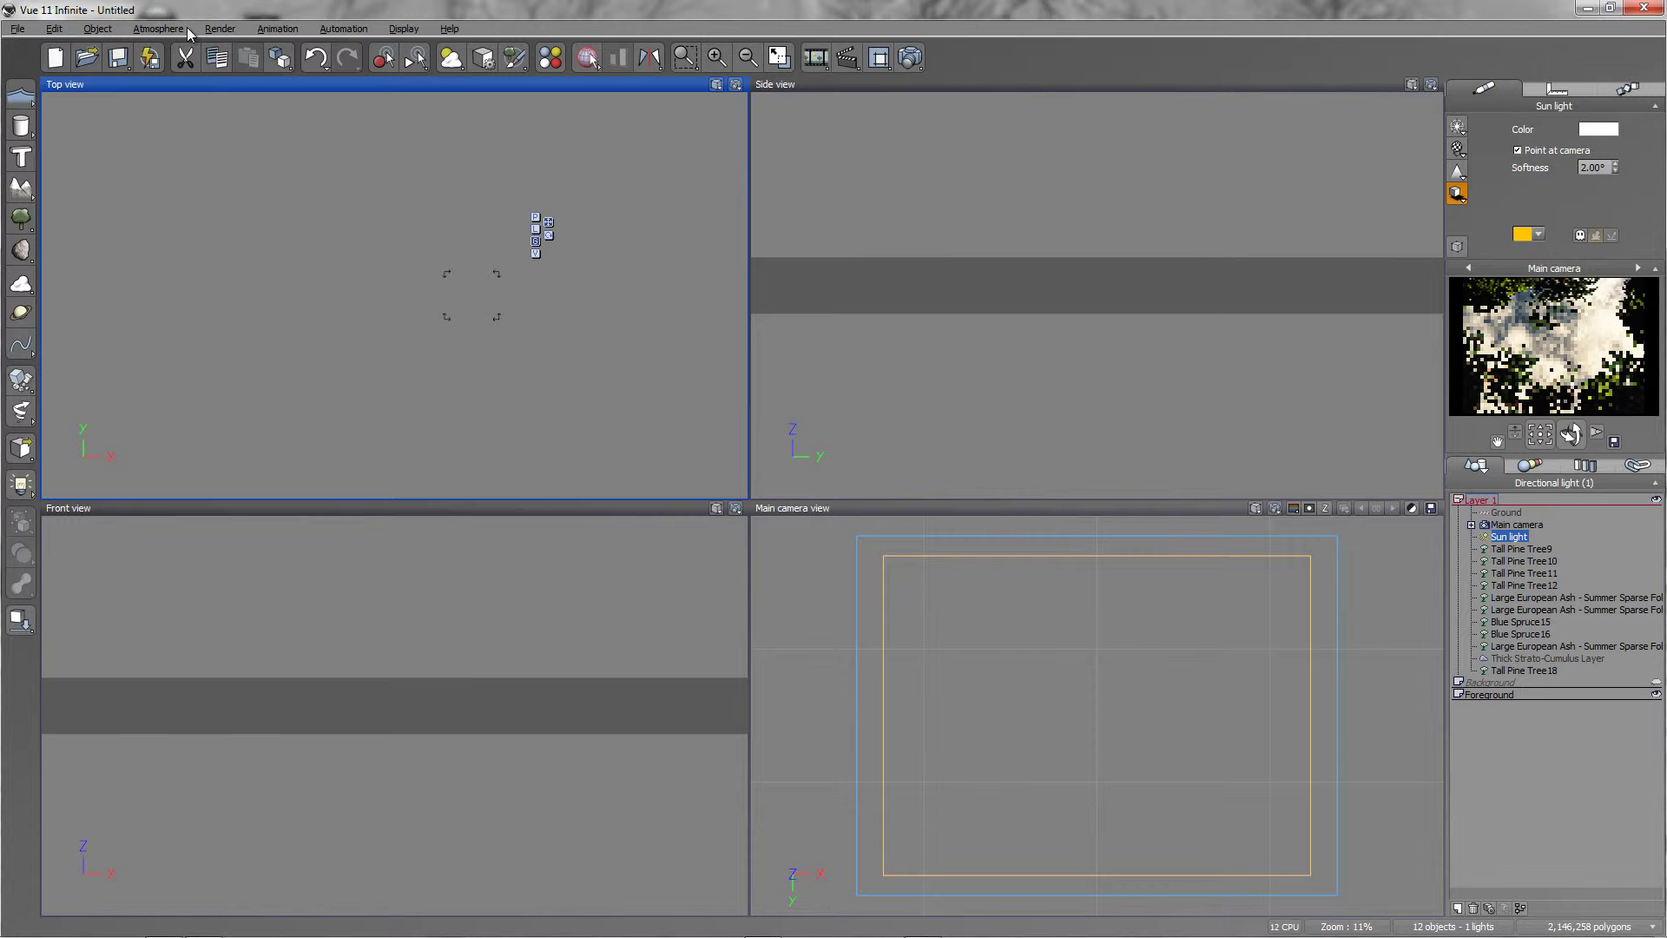
- Set the atmosphere's light quality boost to 0 and its sky, fog and haze quality boost to 3
click(158, 28)
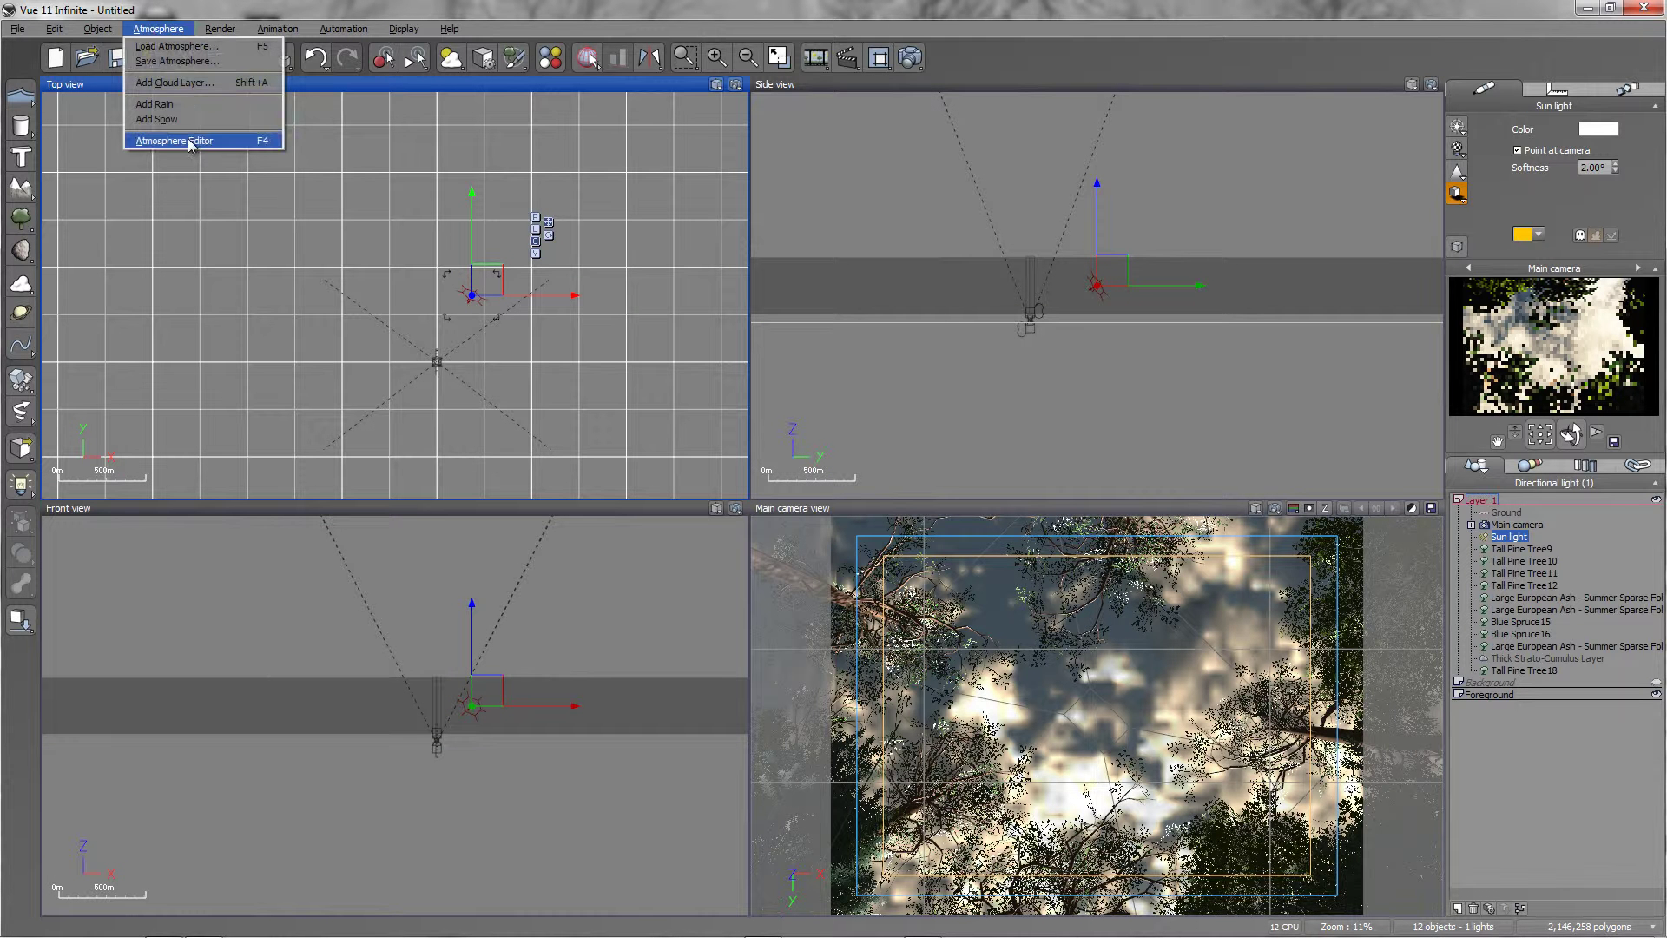
click(193, 140)
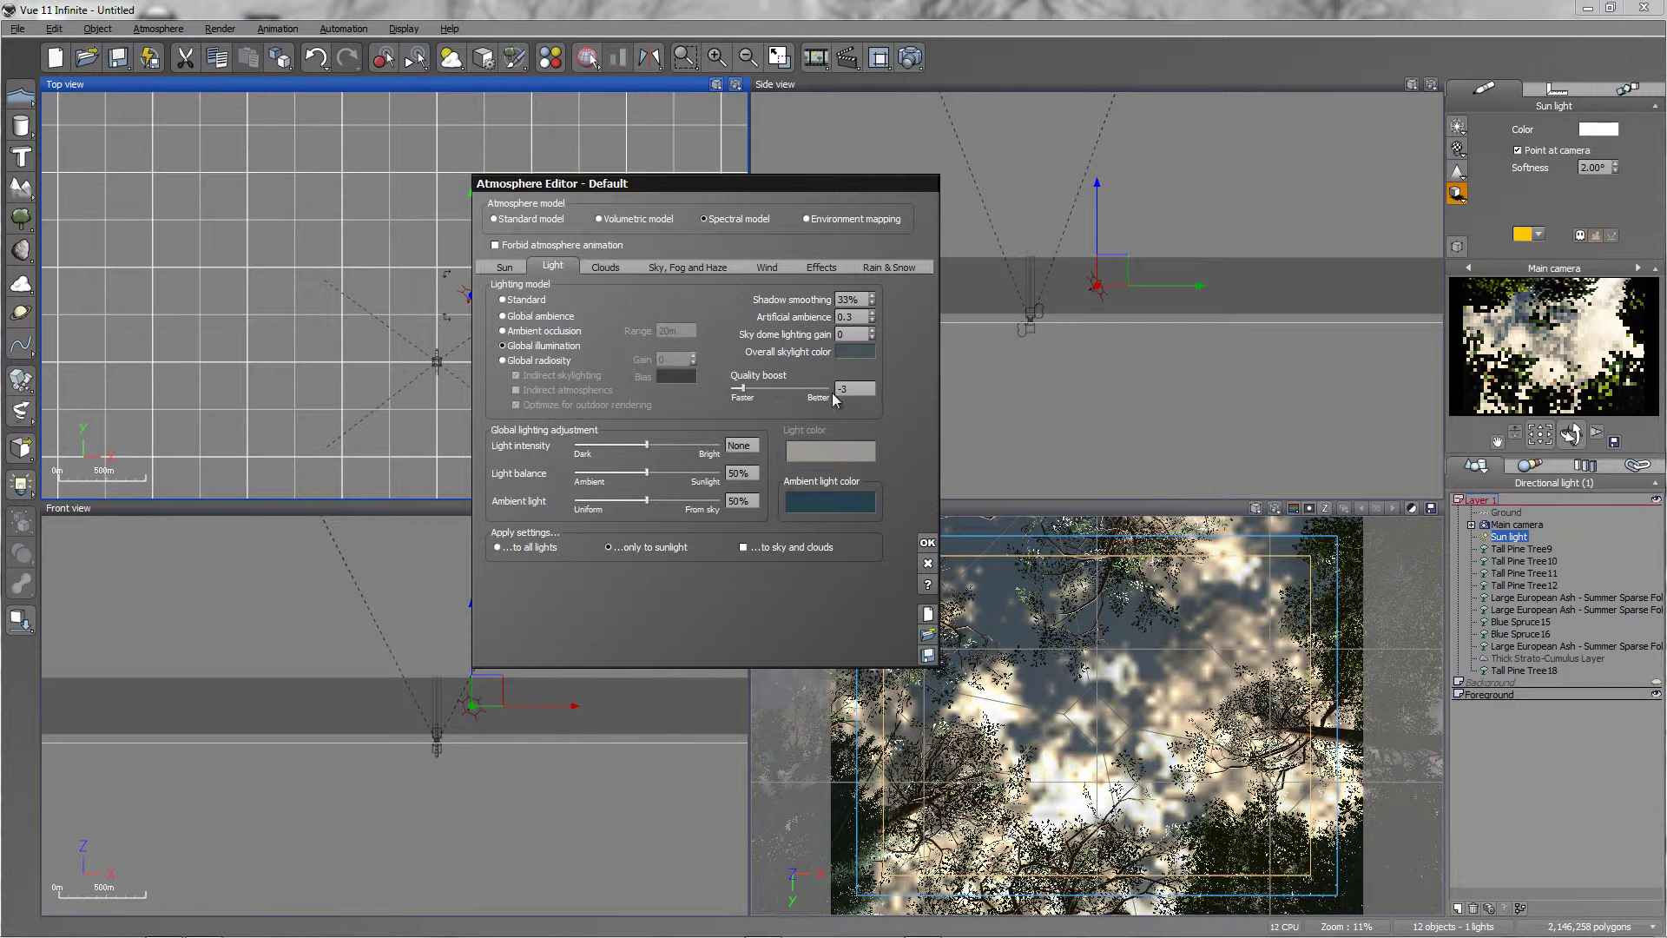
double_click(841, 388)
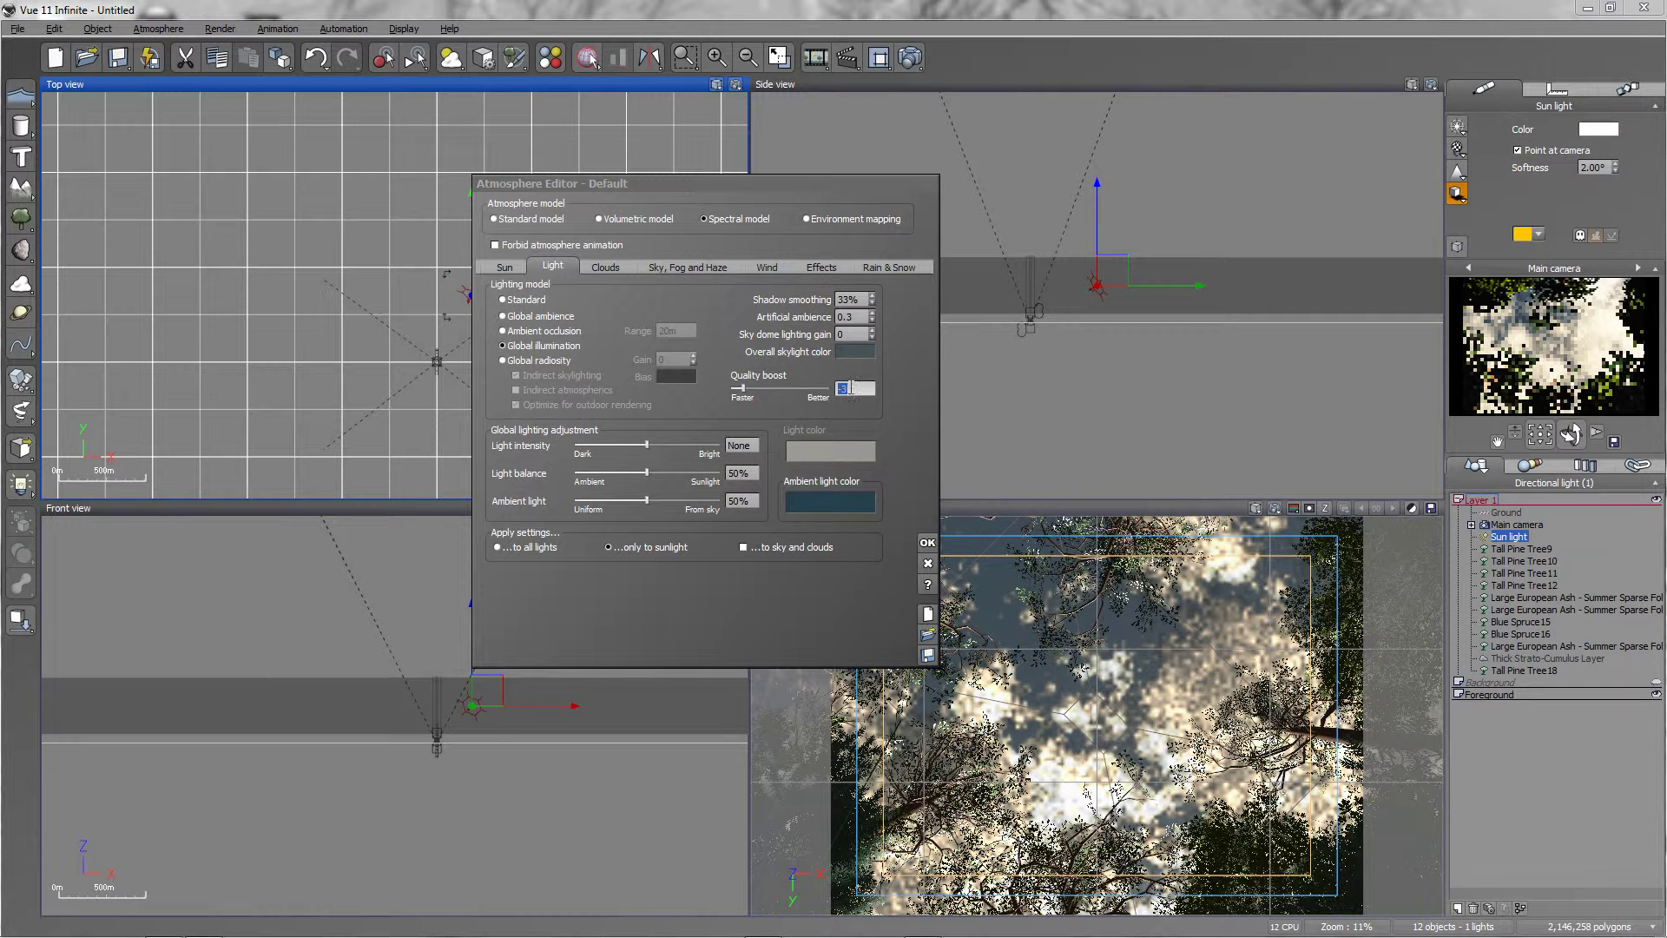
text(0)
click(679, 269)
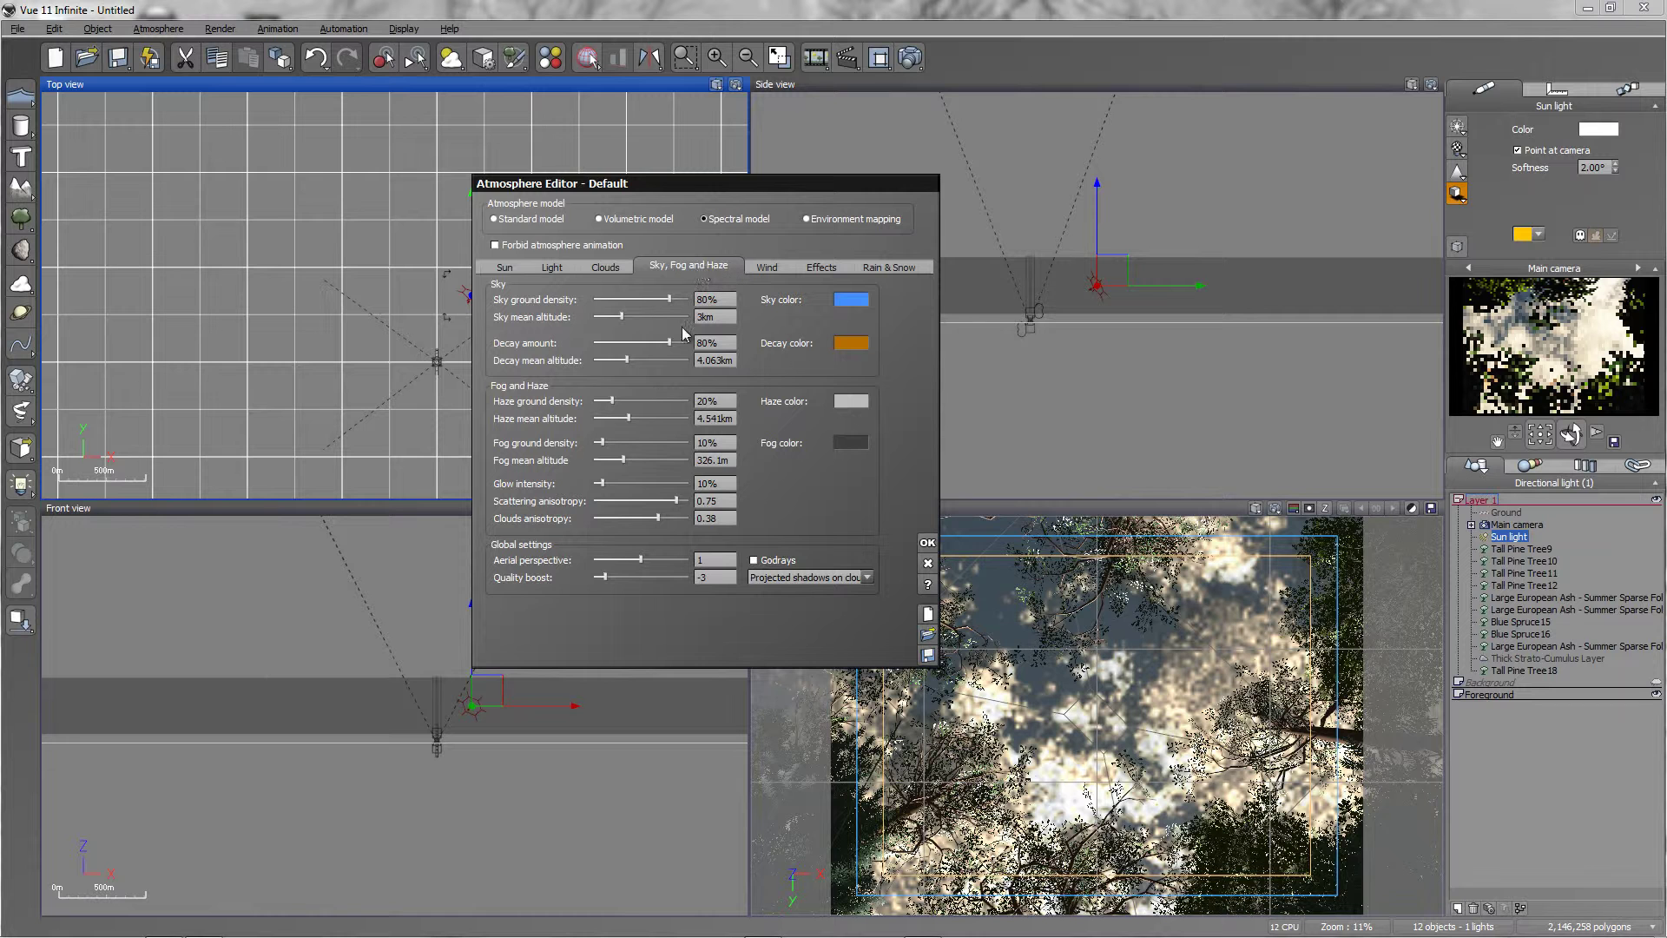
click(722, 580)
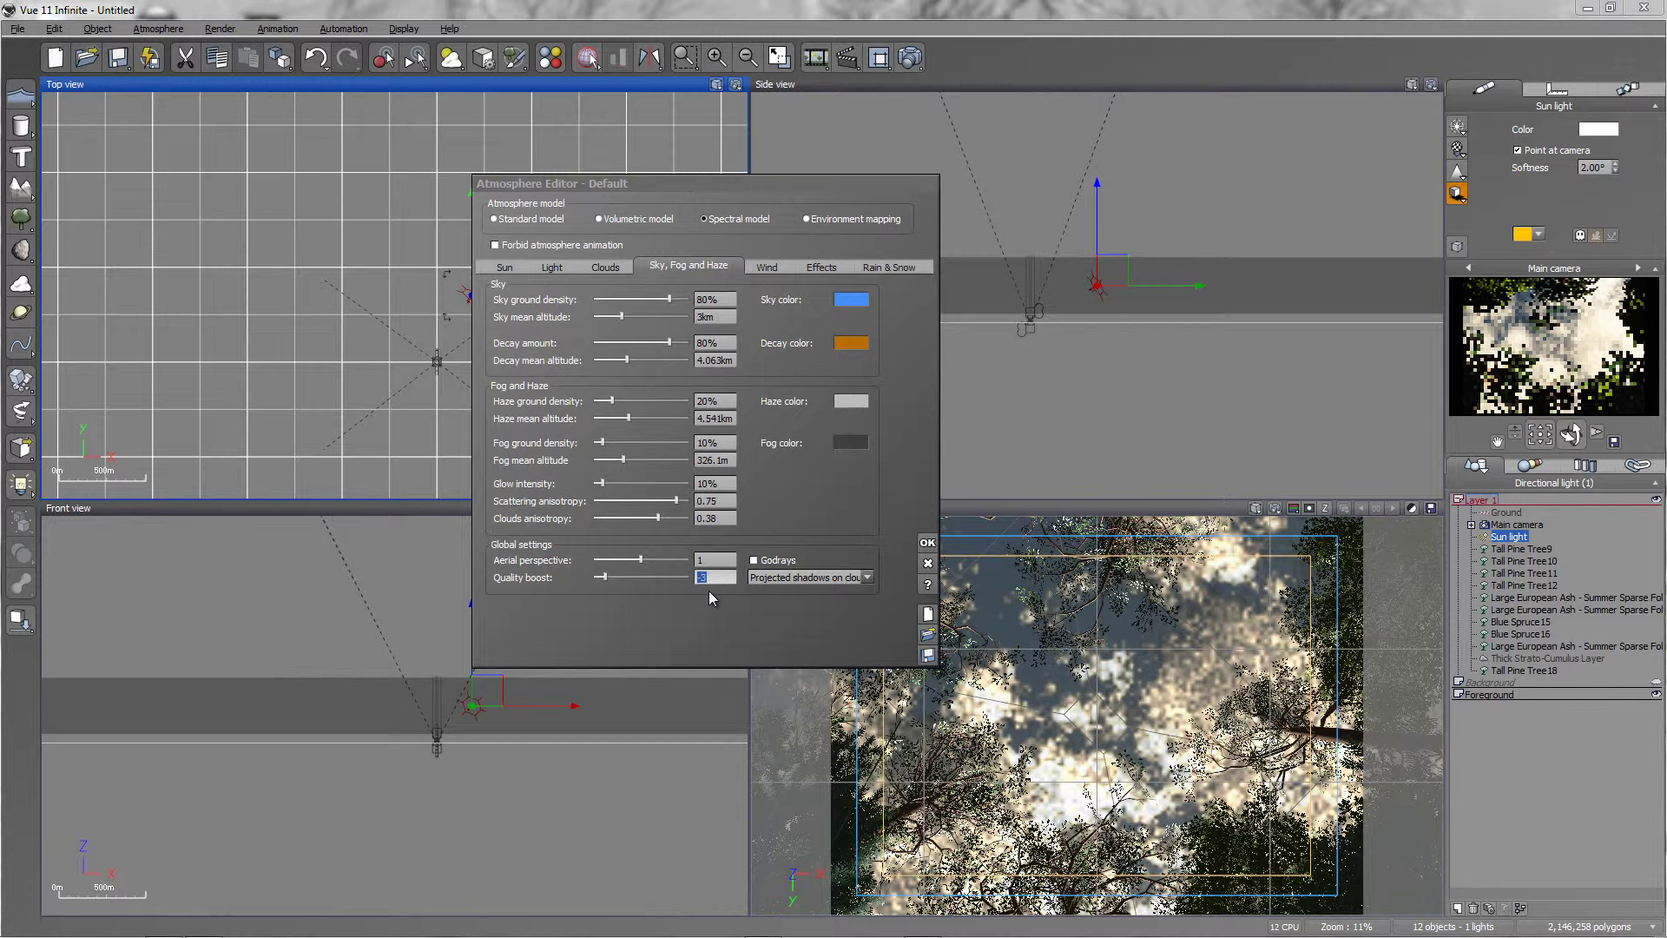
text(3)
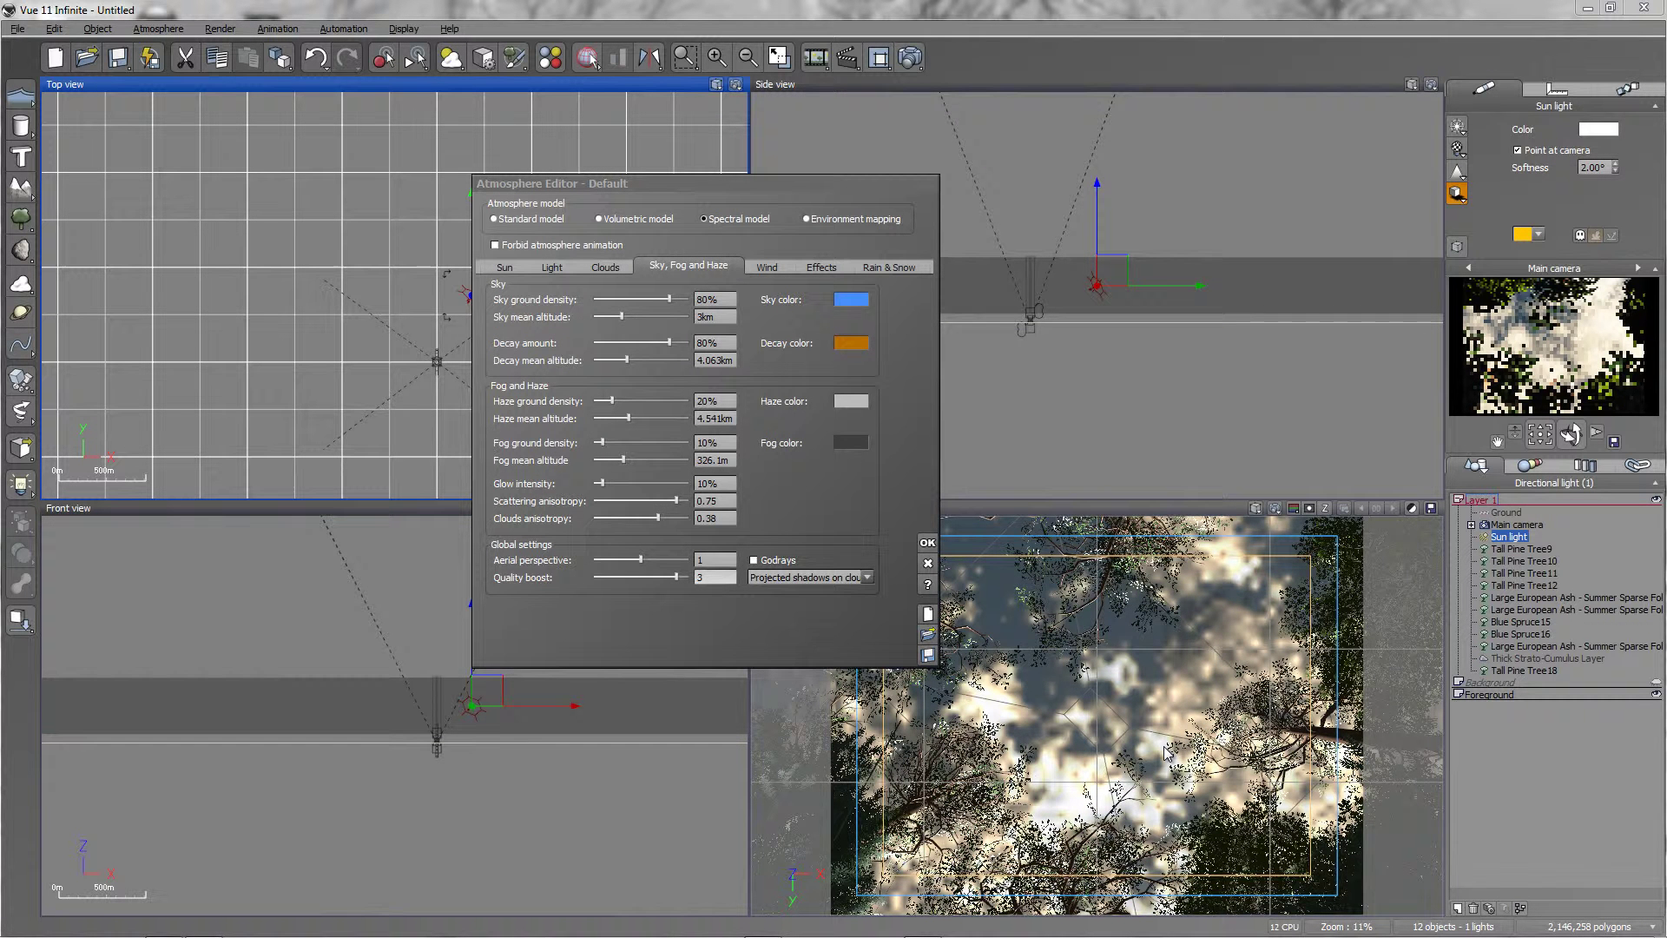
click(928, 543)
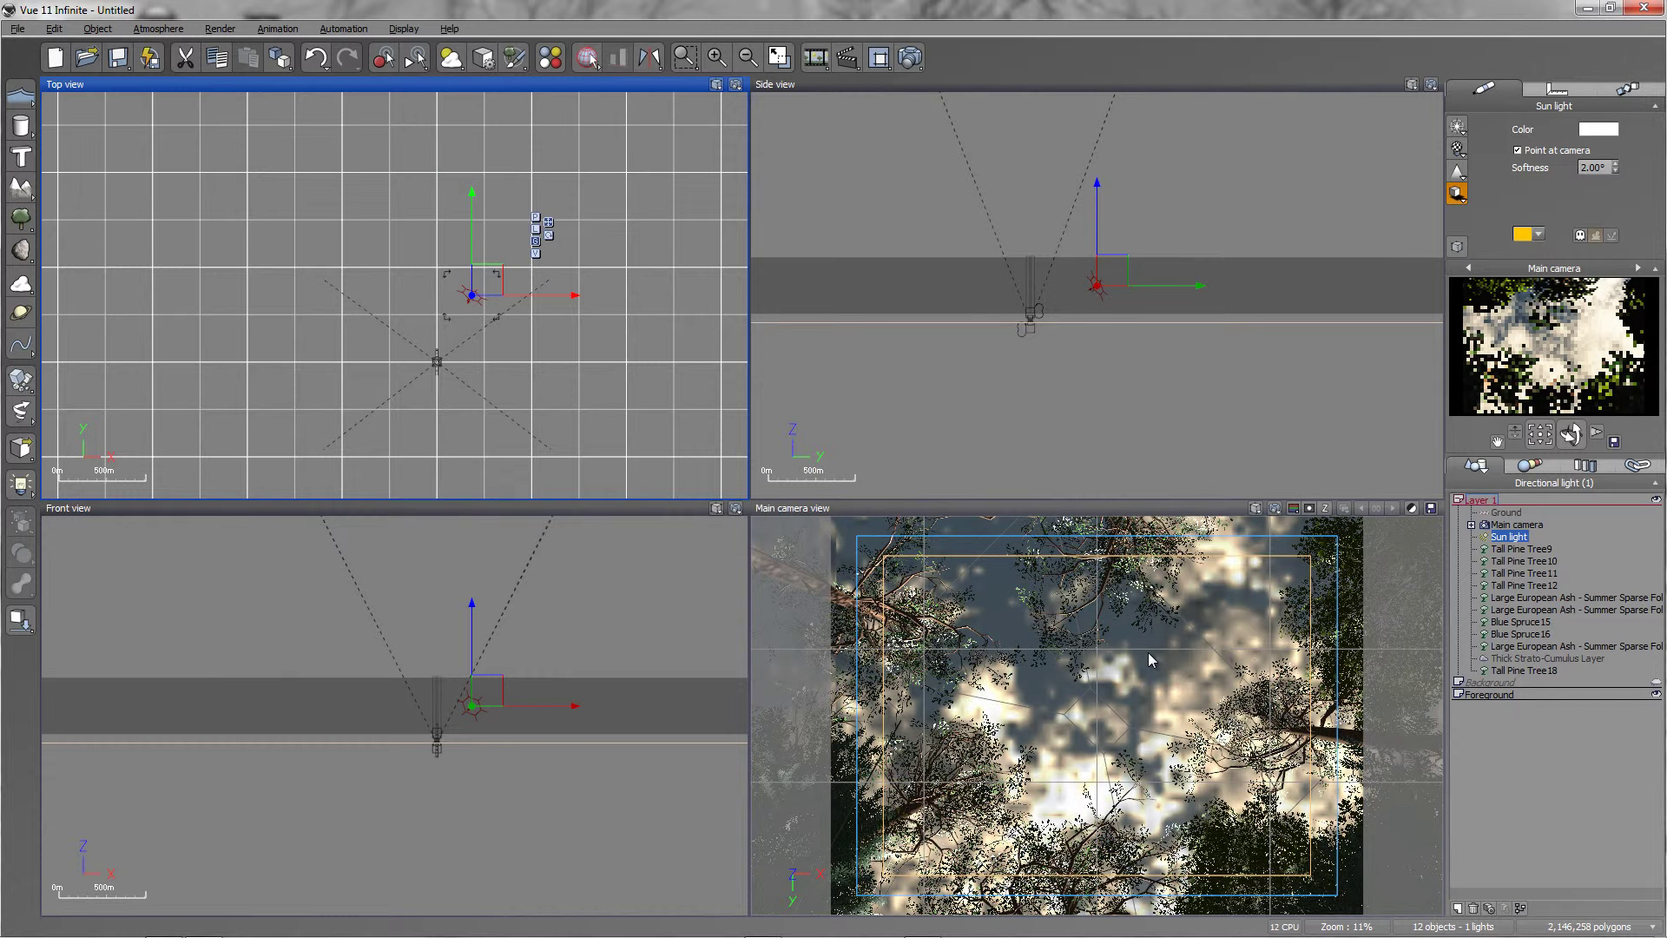
- Configure the render options for Final quality, render to screen and a 1920x1440 picture size
click(220, 29)
click(232, 141)
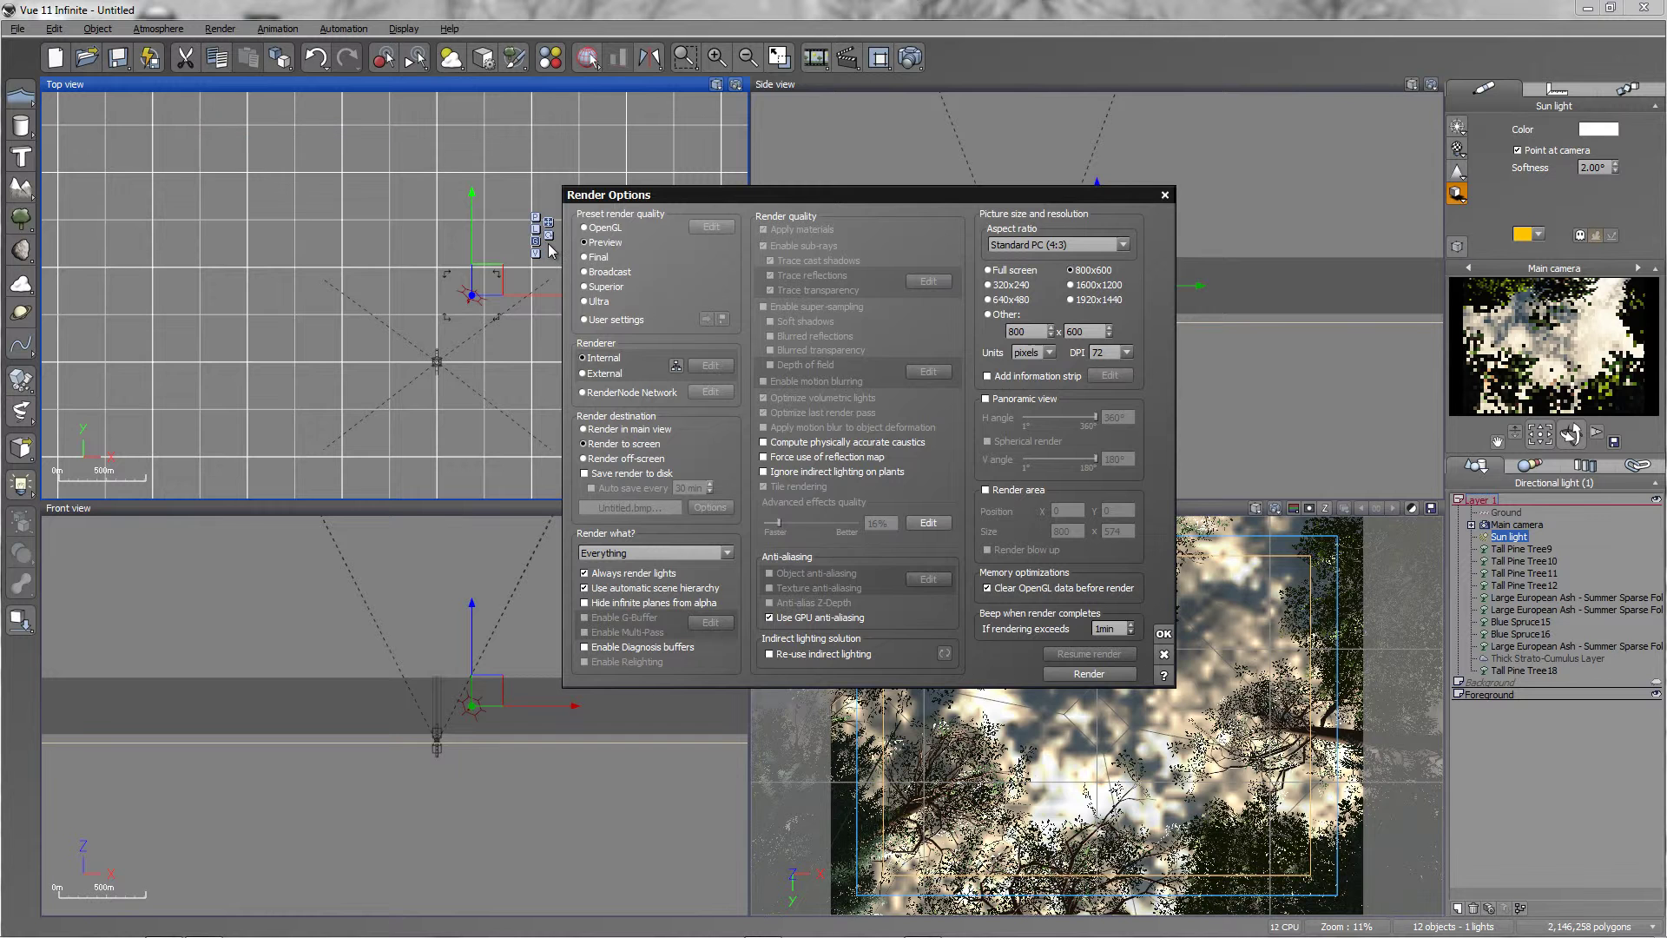
click(592, 259)
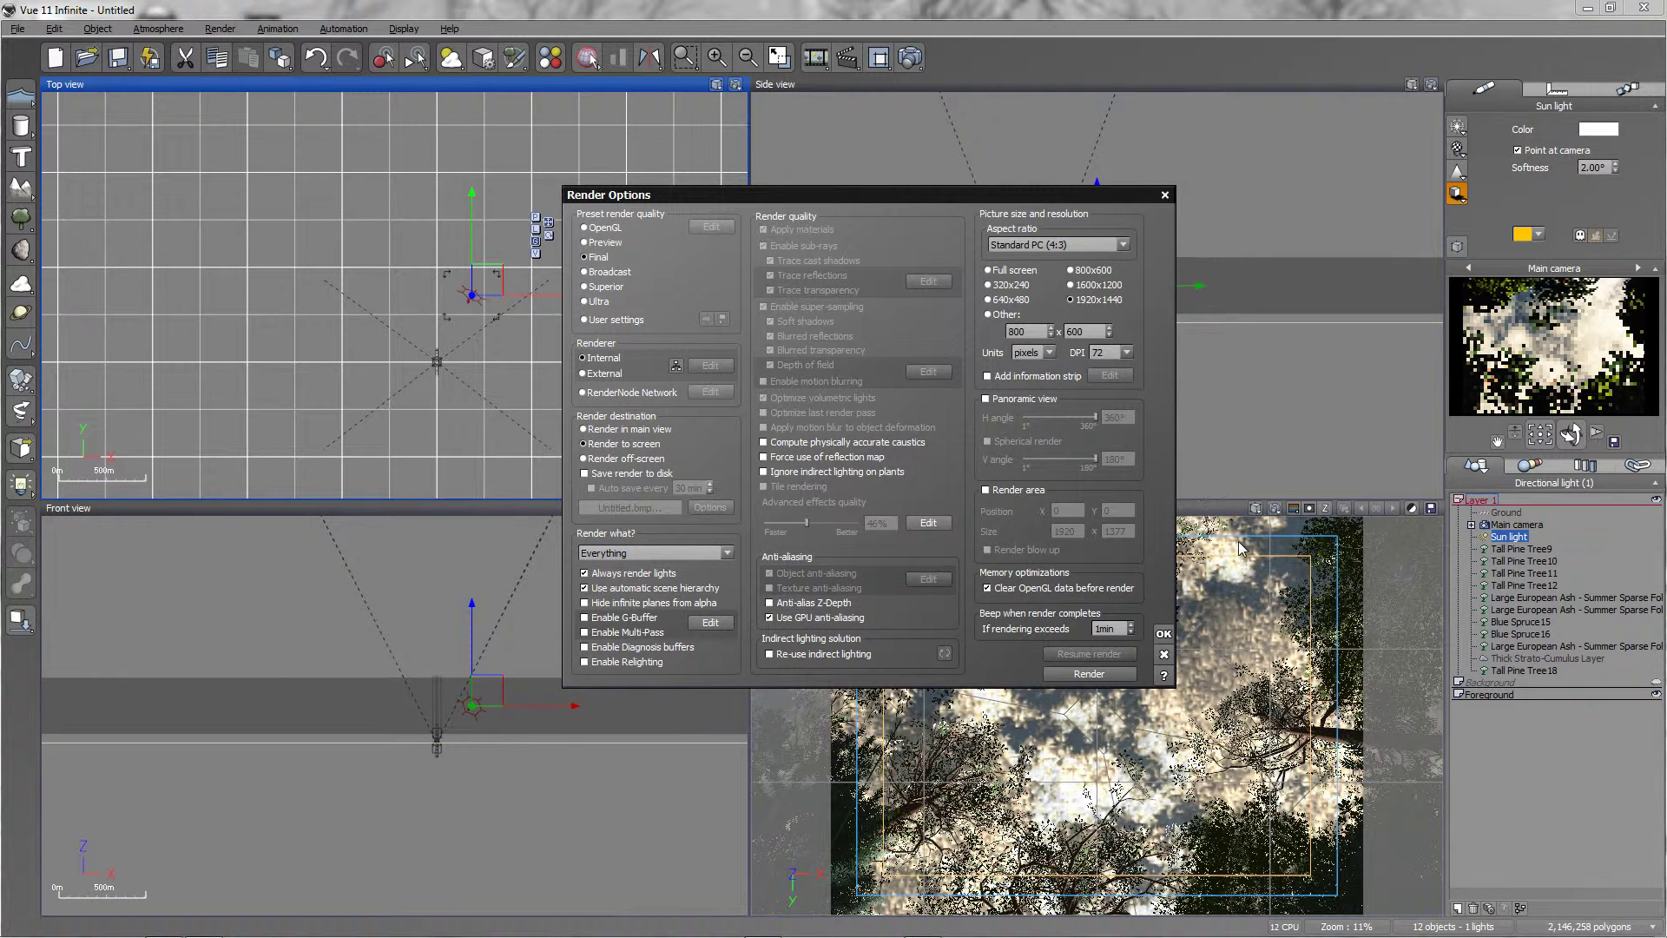
click(1166, 628)
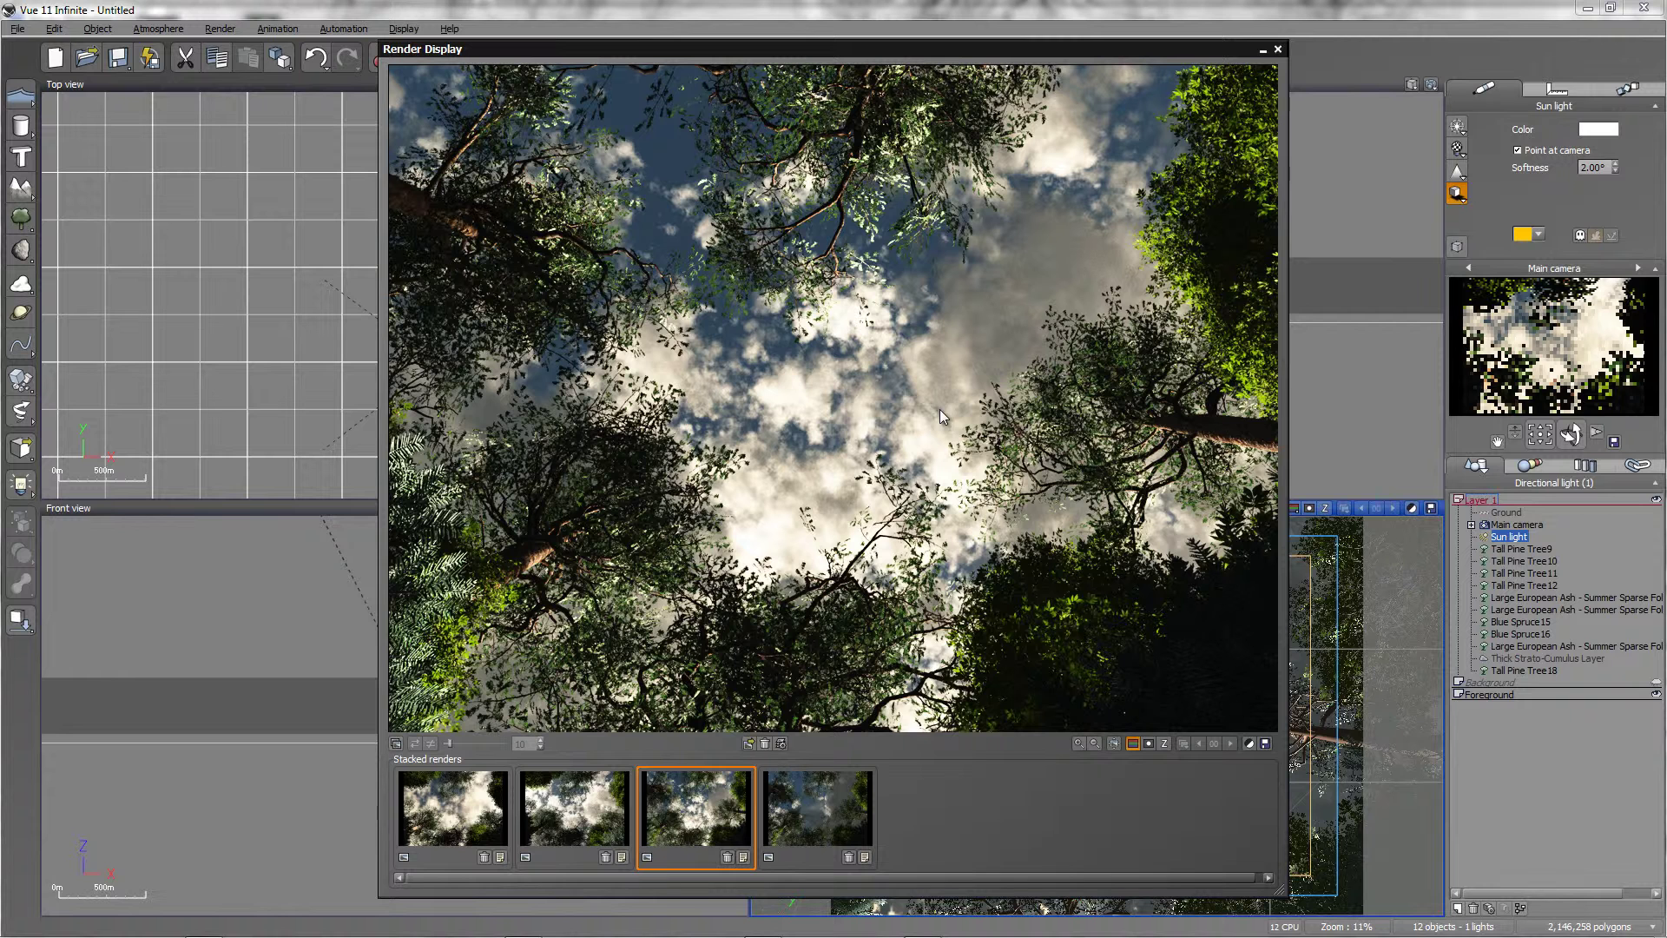
- Compare the last two stacked renders for their different cloud looks and close the render display
click(831, 807)
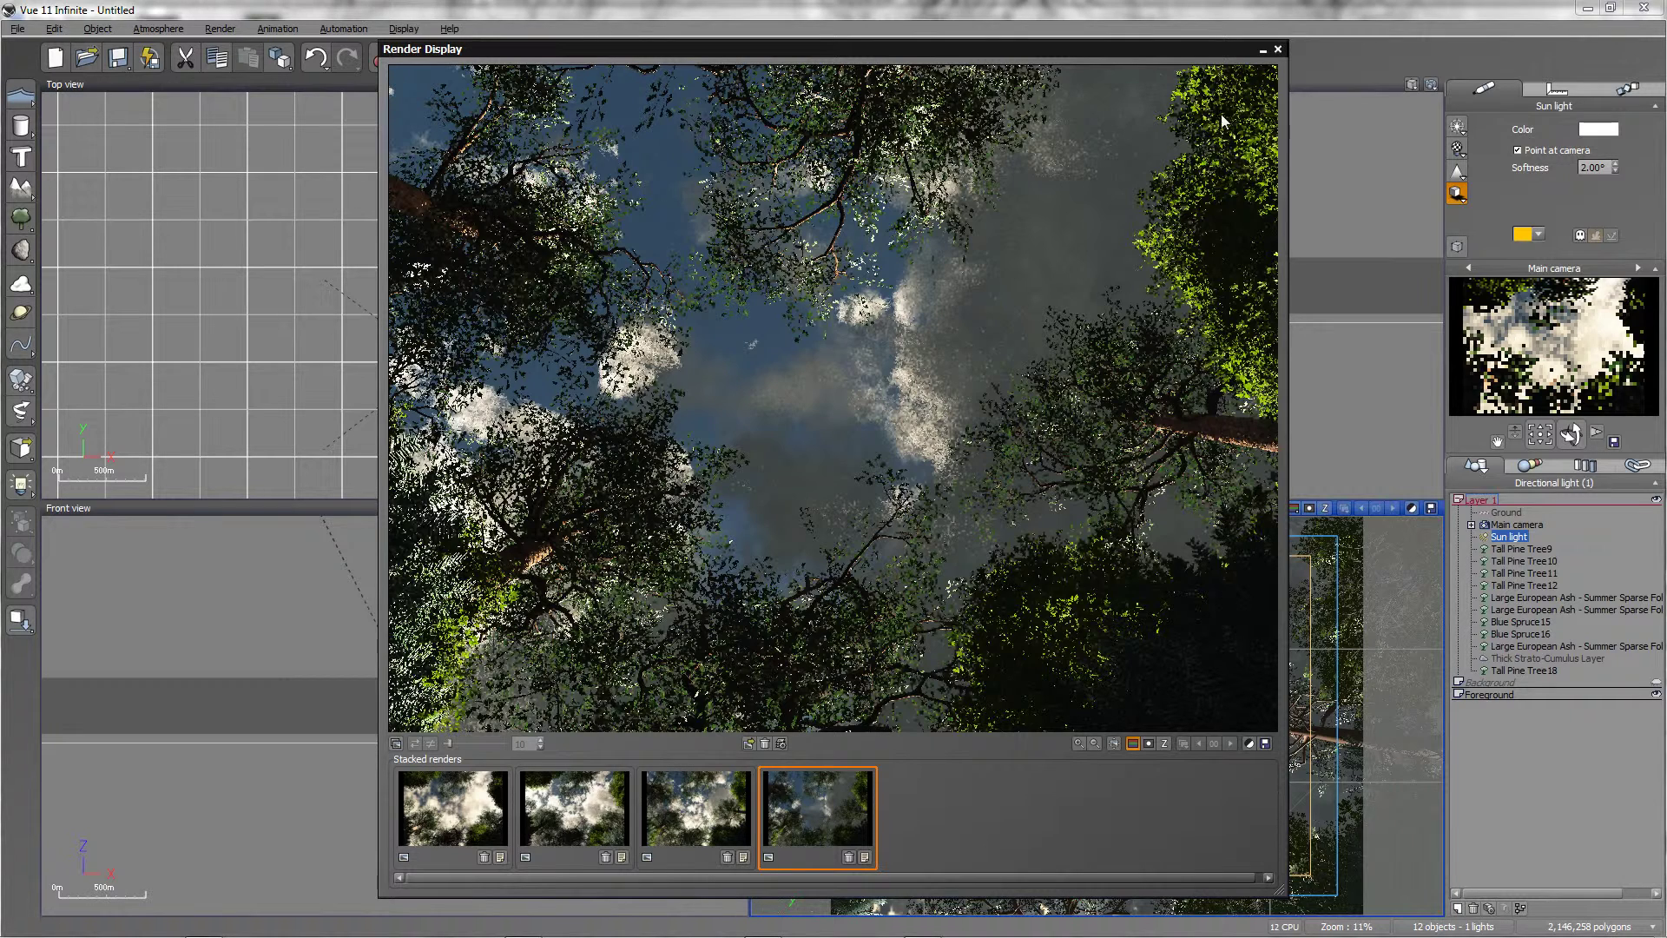
click(696, 796)
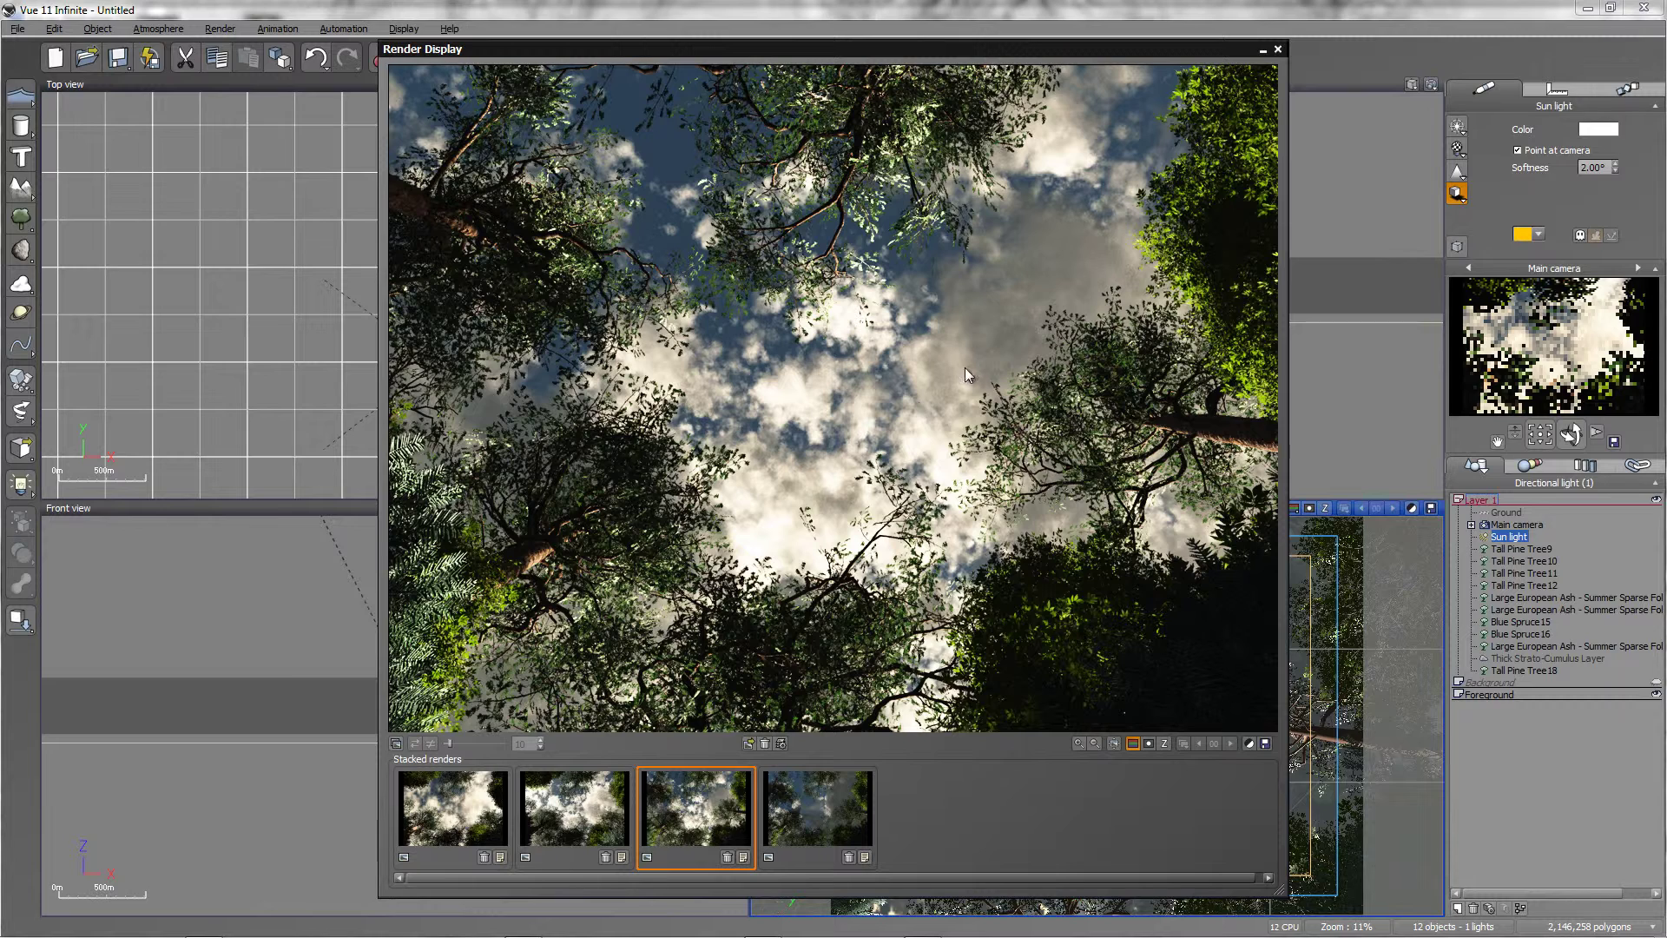
click(826, 802)
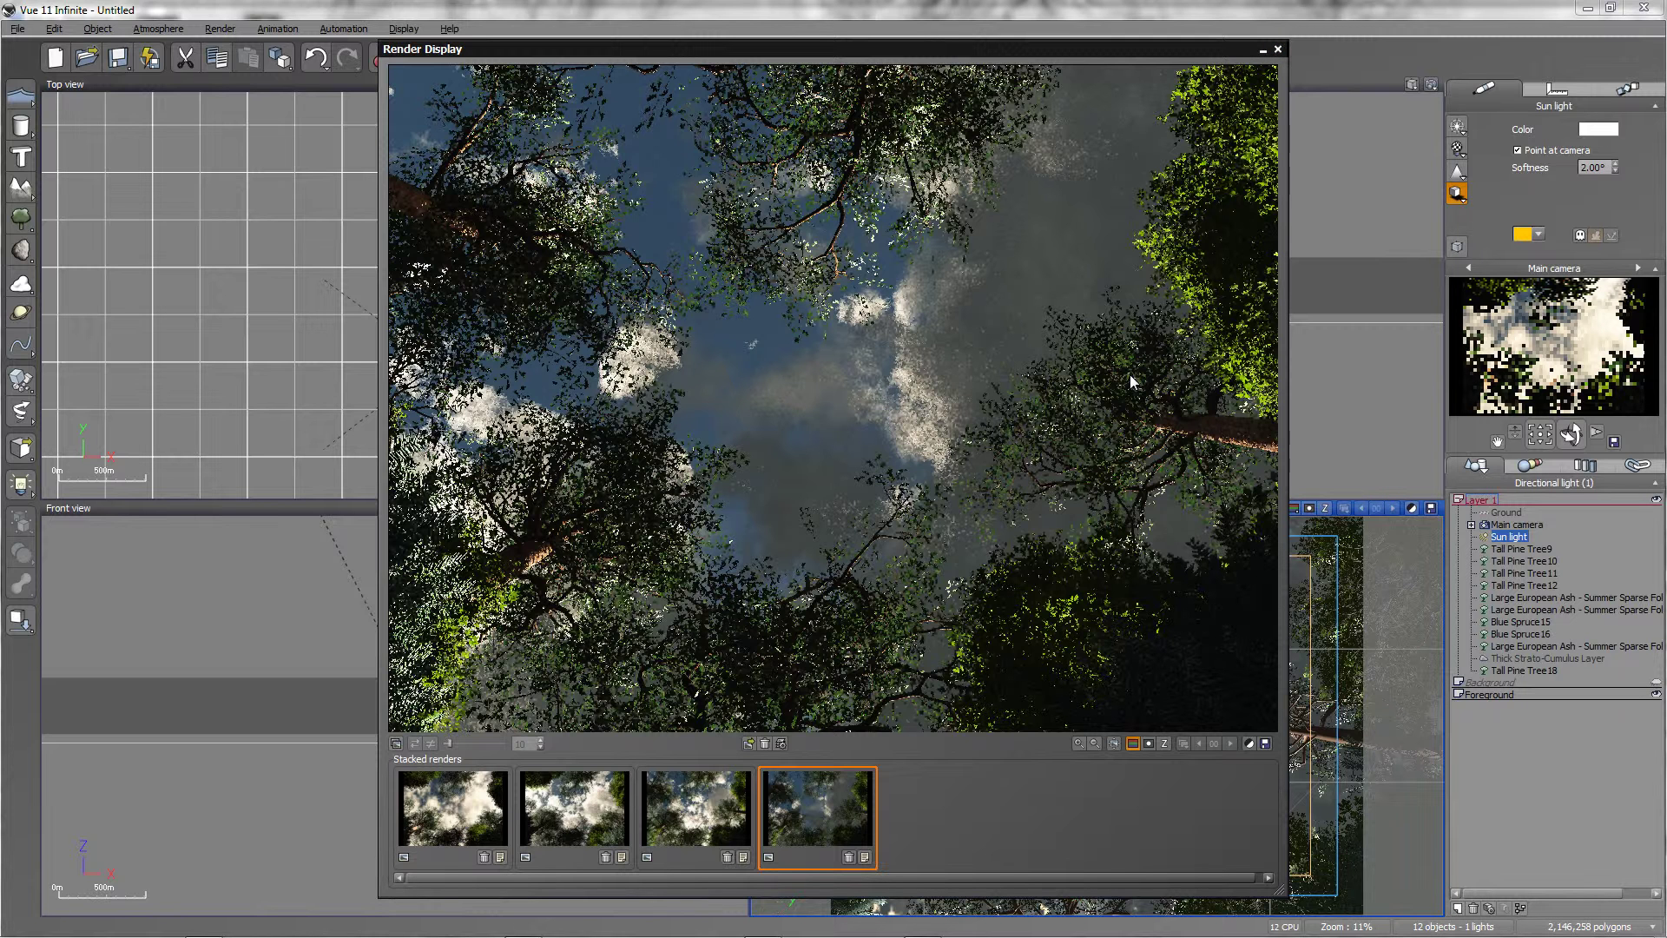
click(1279, 50)
- Check the strato-cumulus layer's scale and cover in the atmosphere settings and close them without applying changes
click(158, 29)
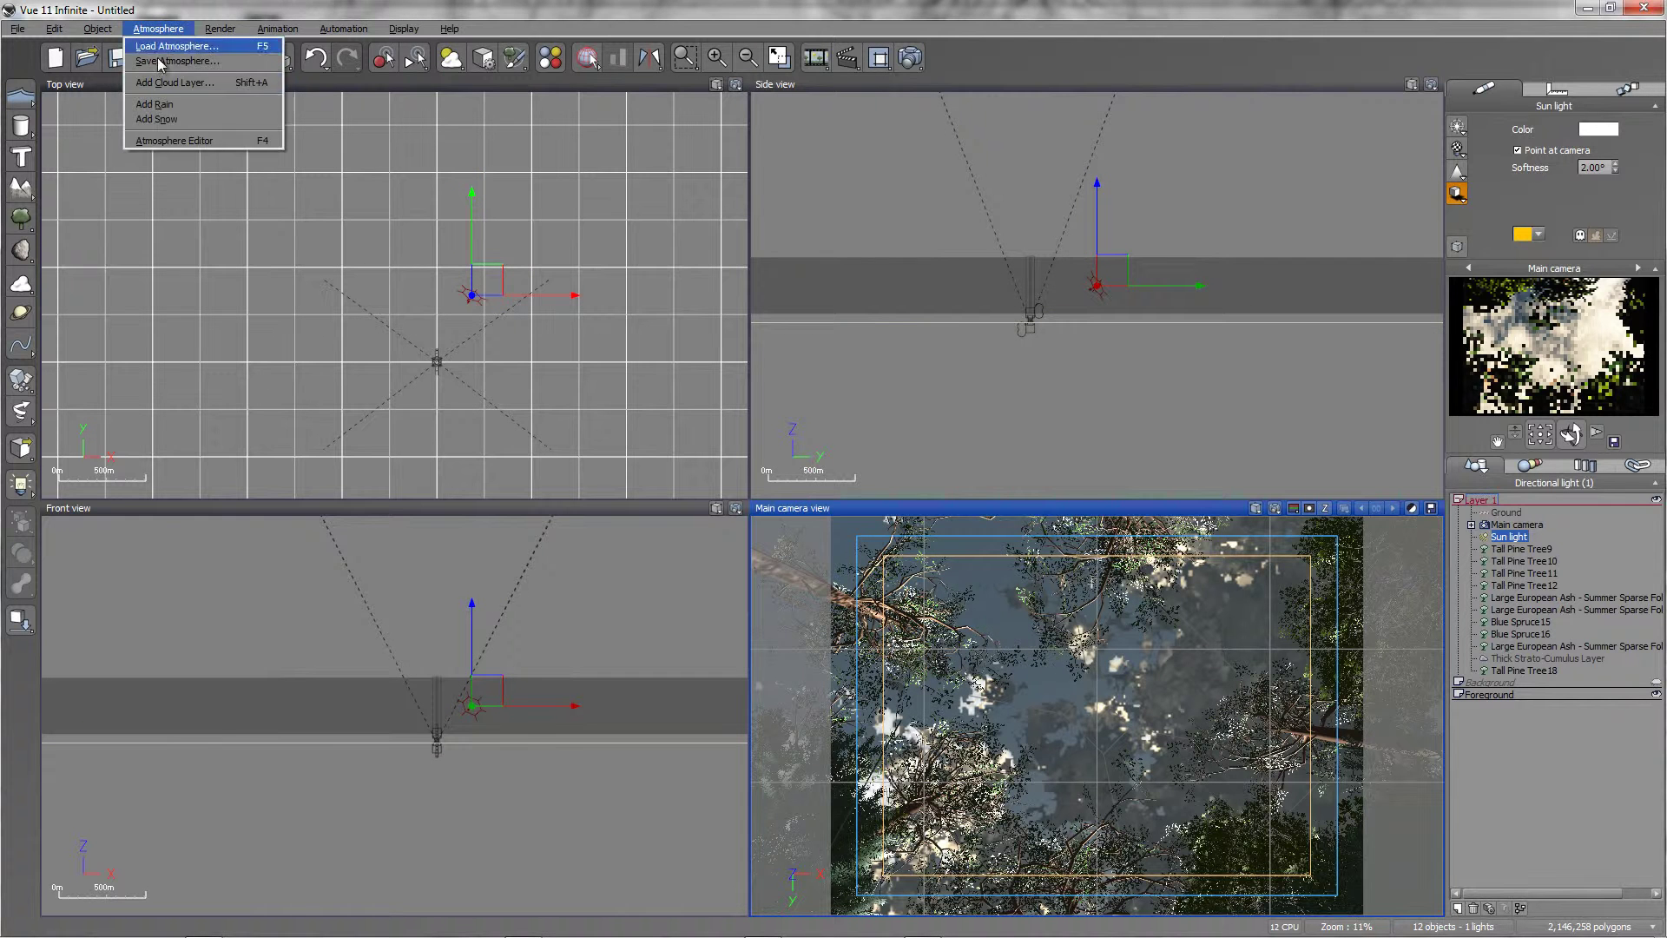
click(165, 141)
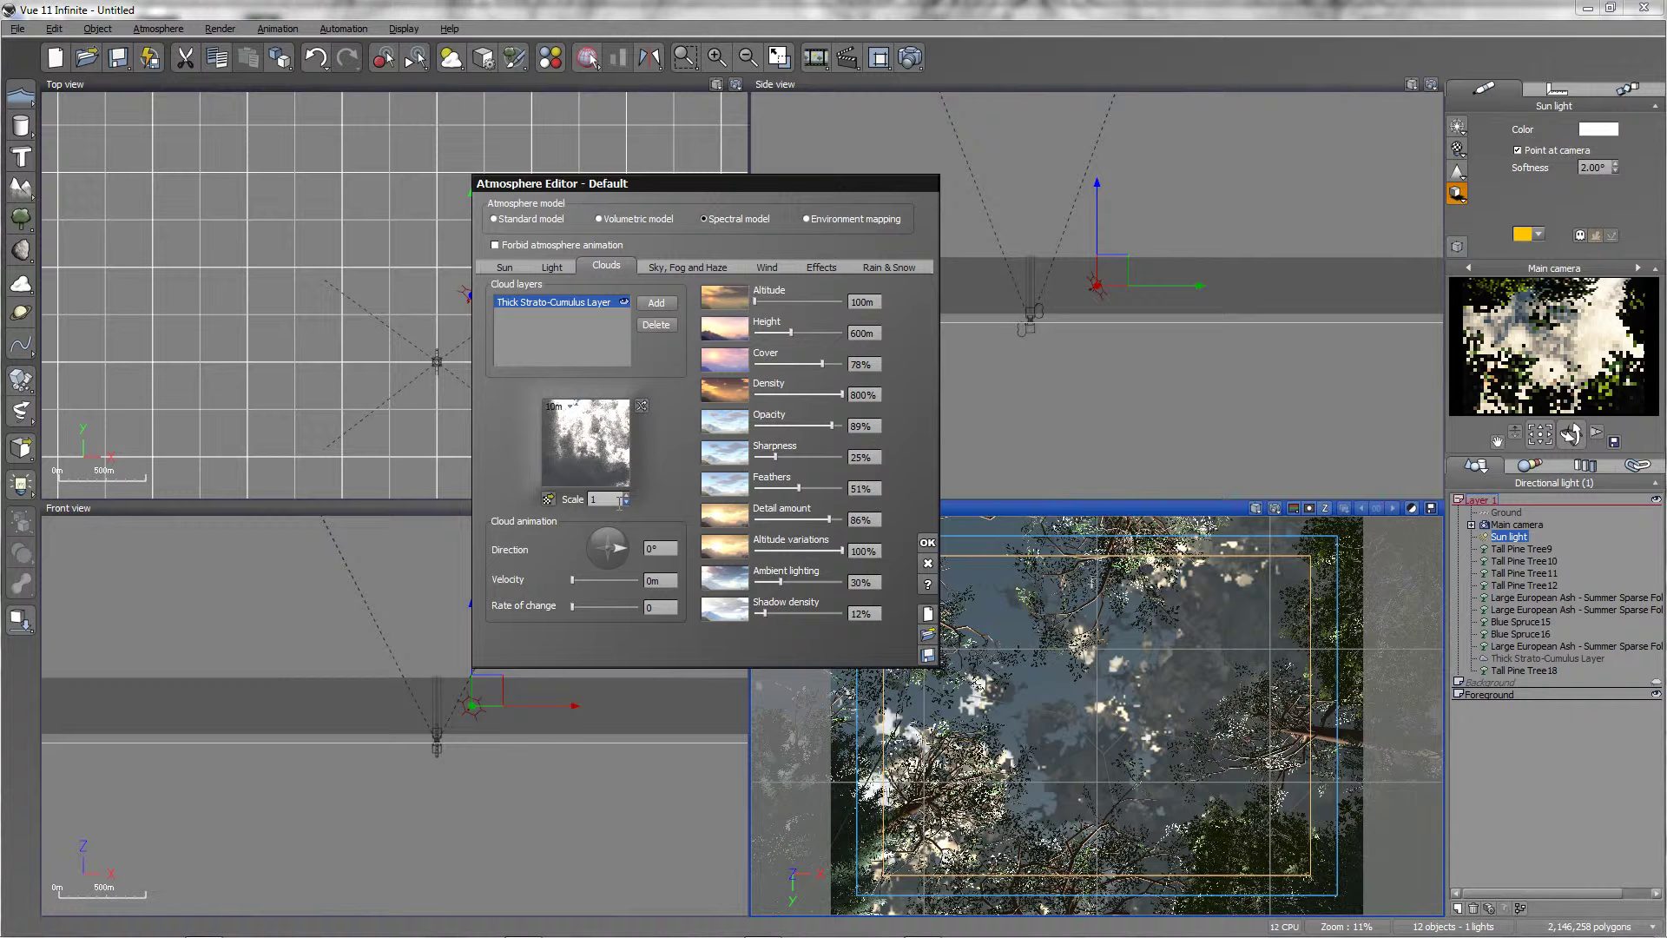
click(928, 566)
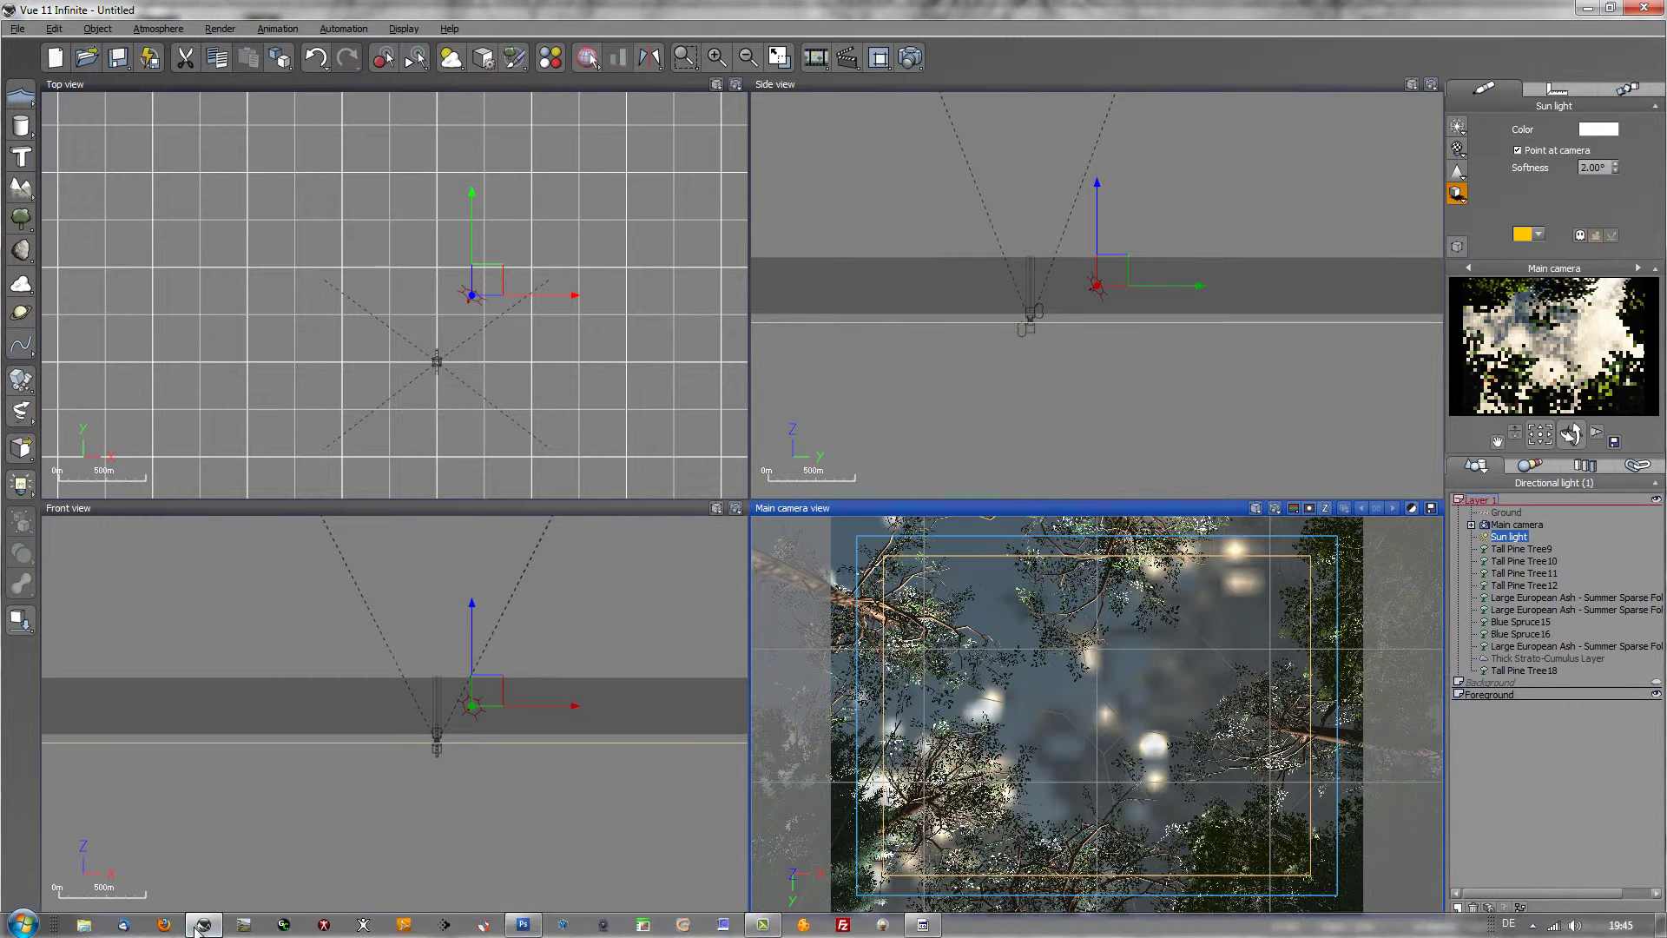
- Switch to Photoshop with the rendered image and duplicate the background layer
click(524, 924)
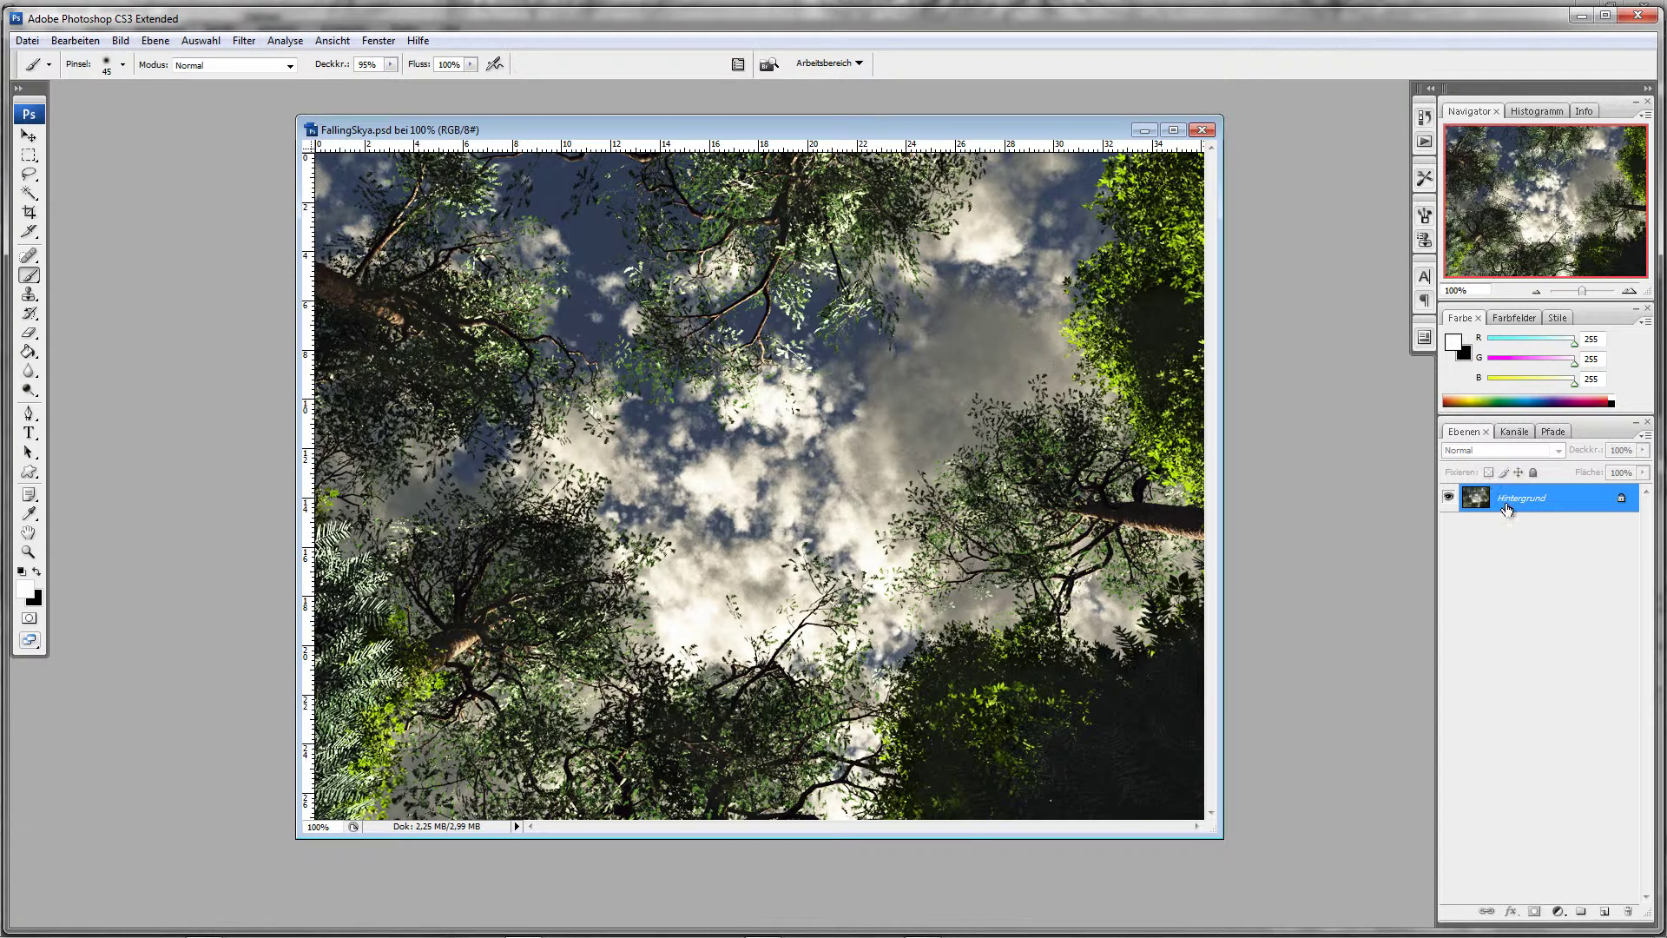
drag(1528, 508, 1604, 911)
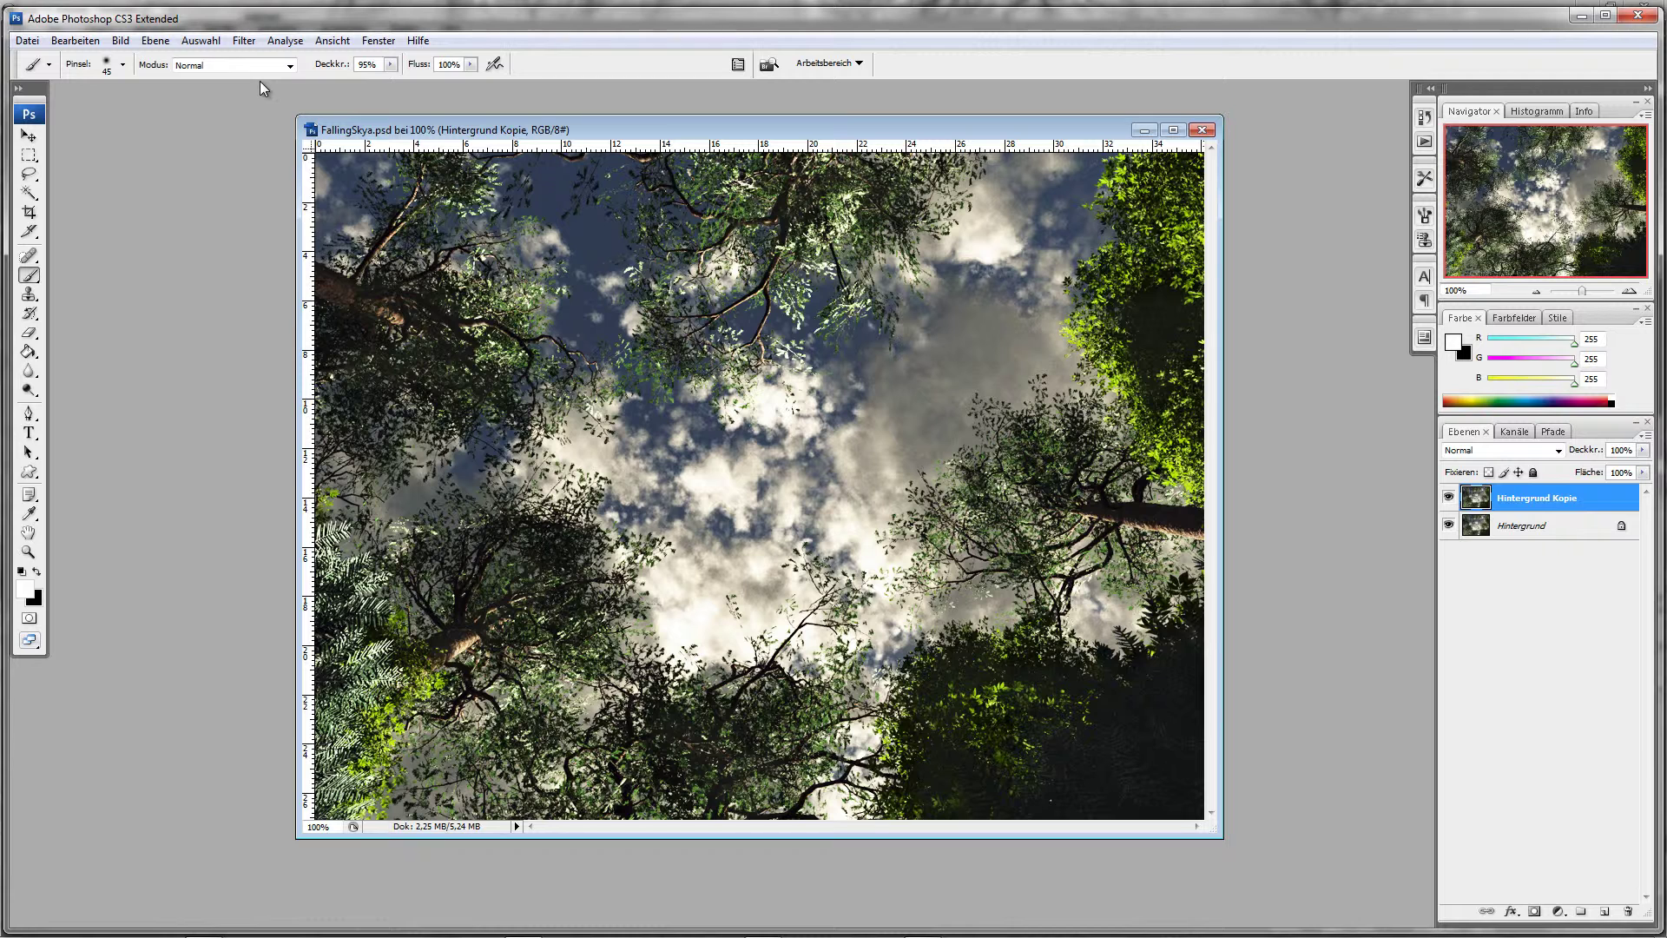
- Apply a Radial Blur to the background copy with amount 10, the zoom method (Strahlenförmig) and best quality (Sehr gut)
click(244, 40)
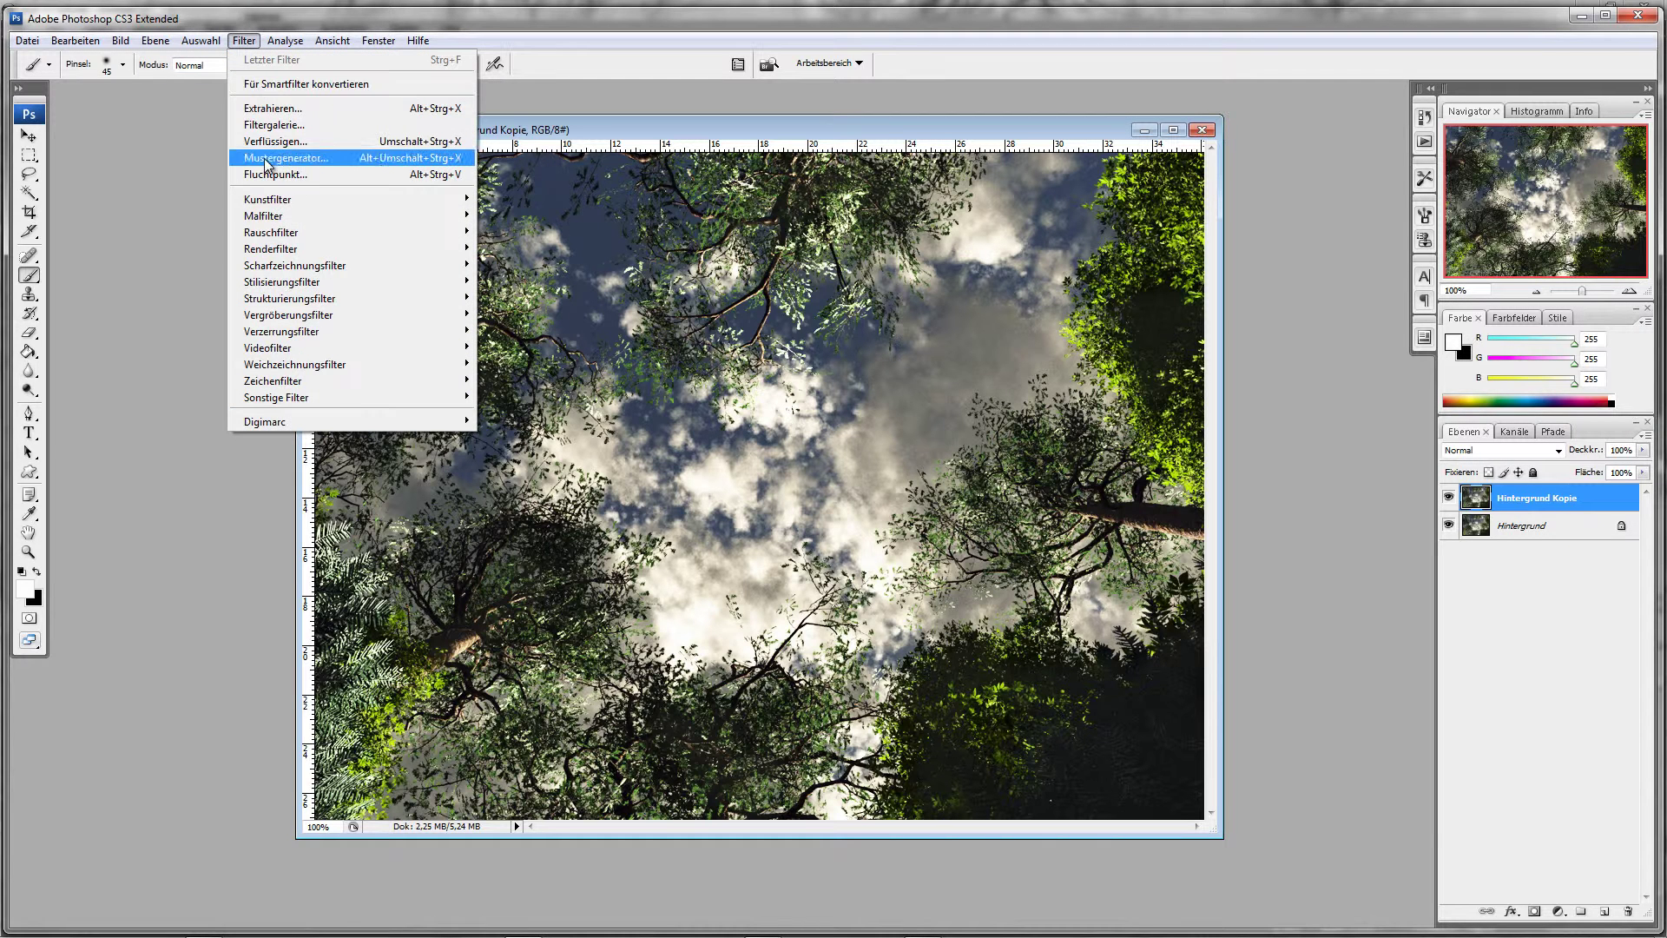
mouse_move(321, 367)
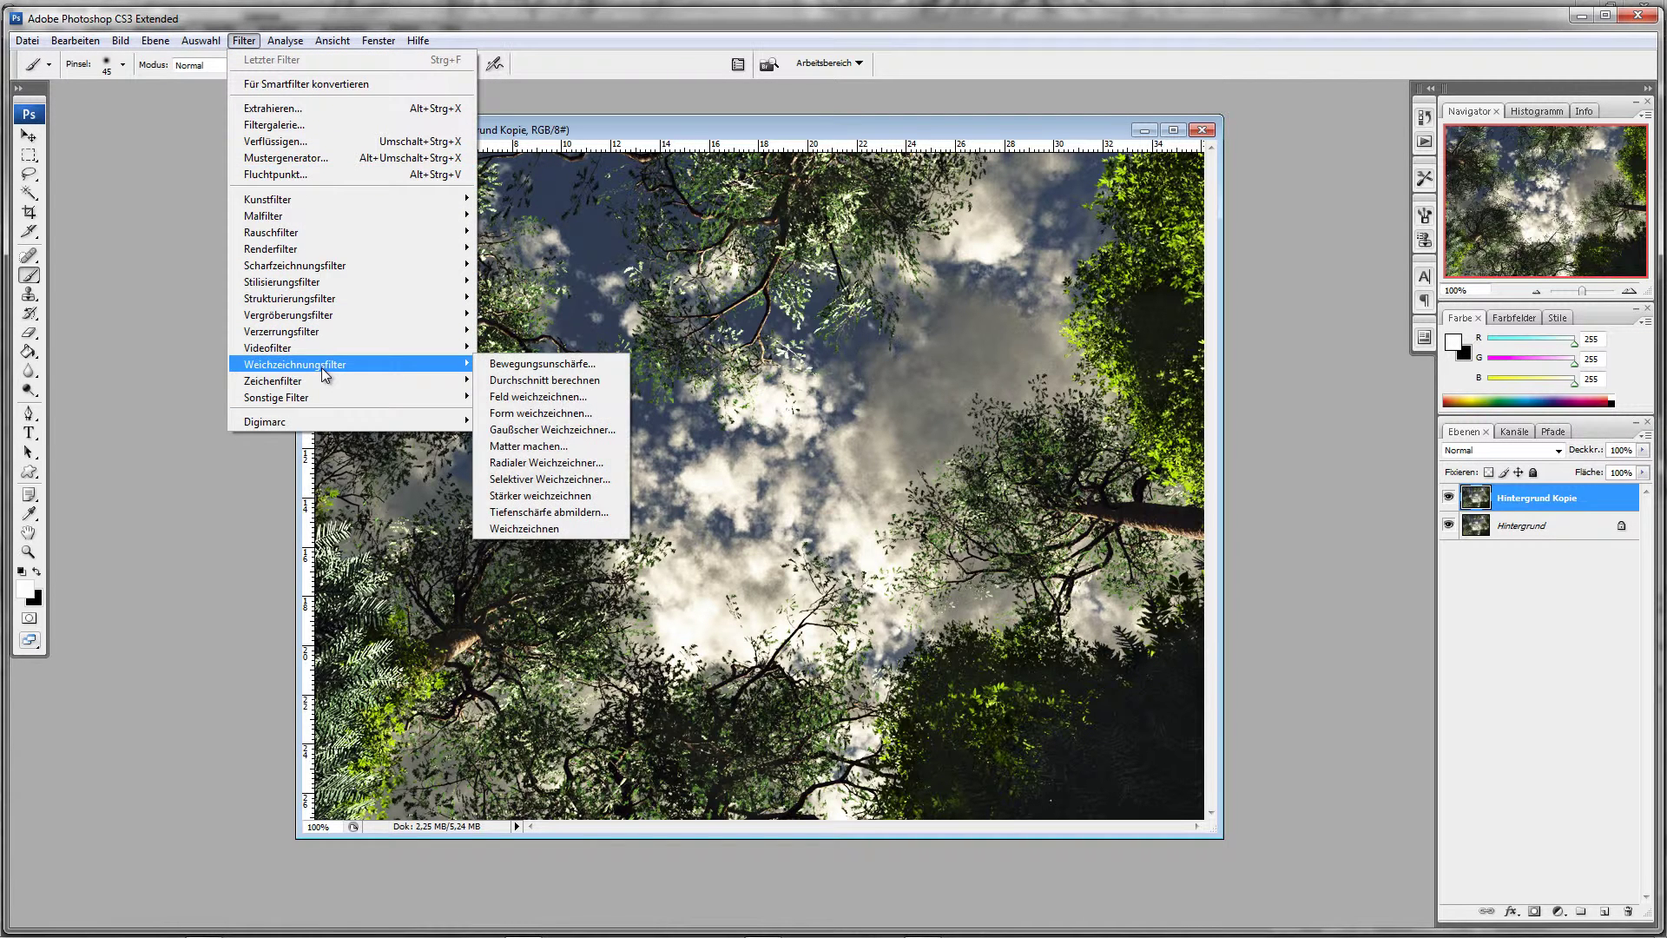
mouse_move(384, 347)
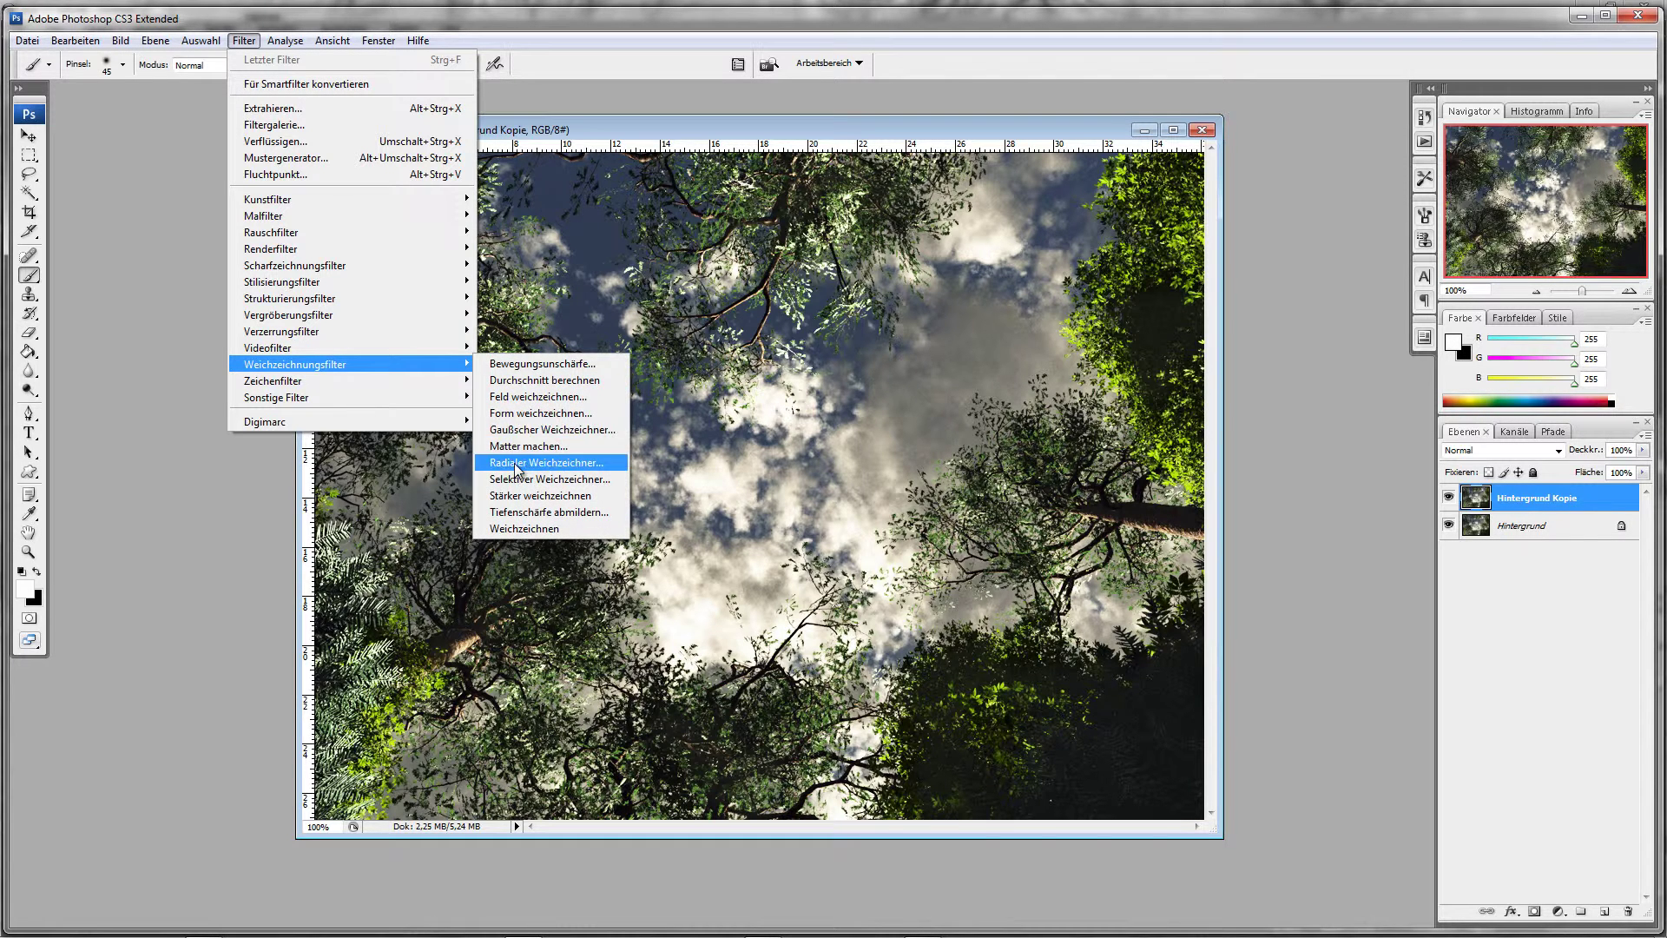
click(519, 469)
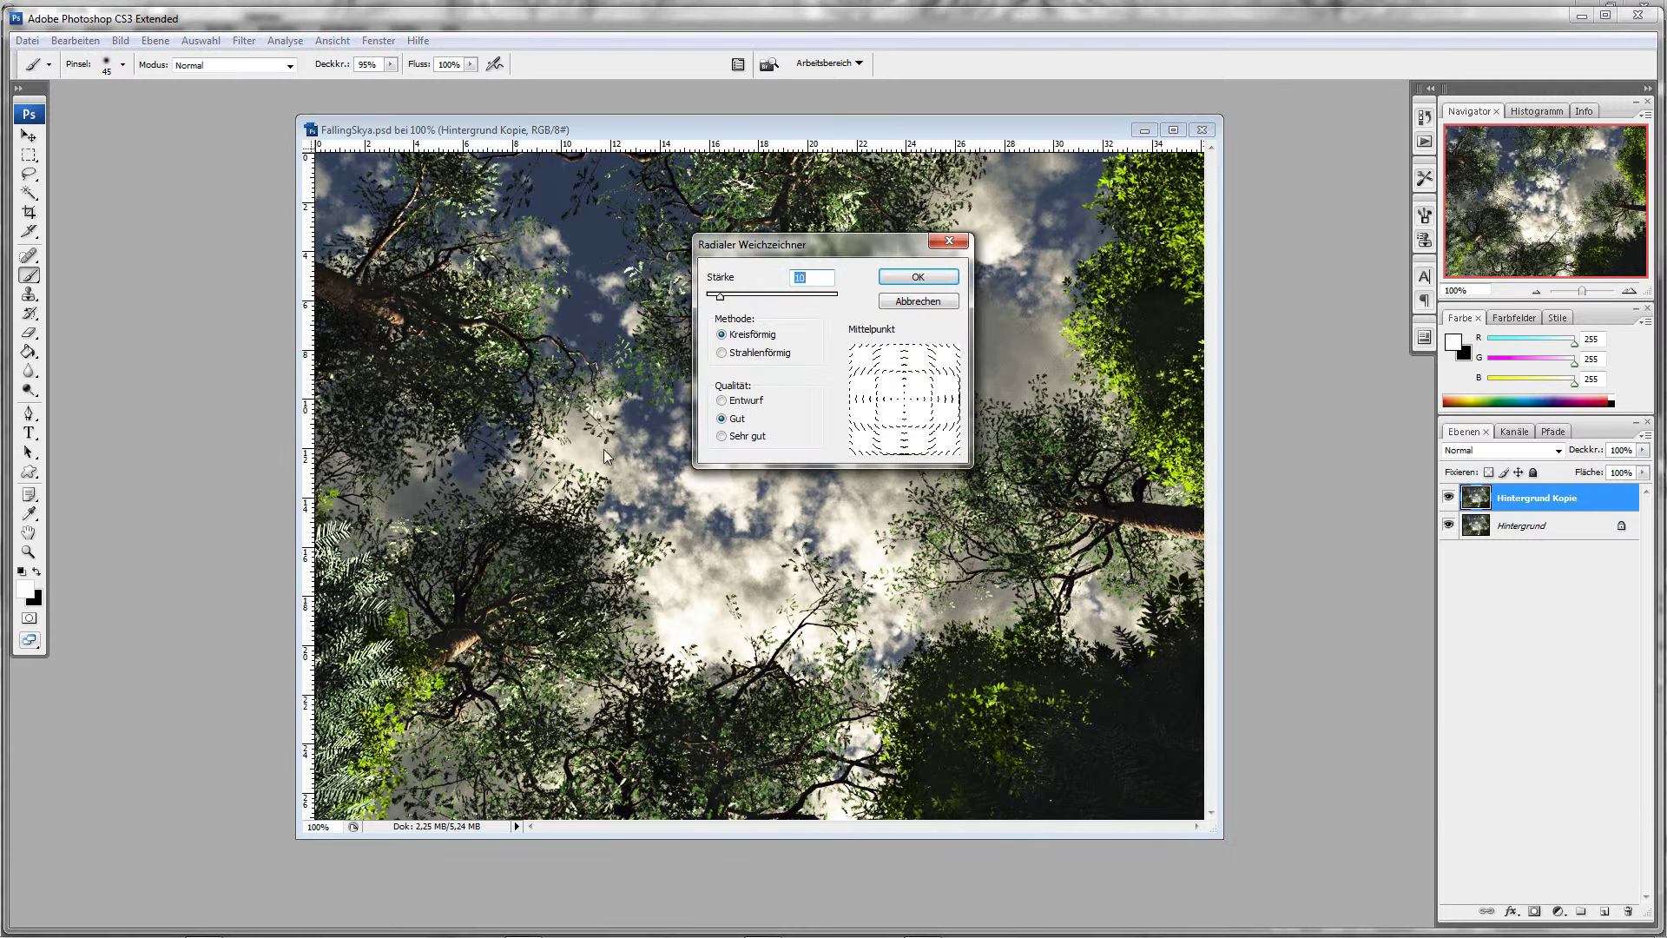
click(722, 438)
click(722, 354)
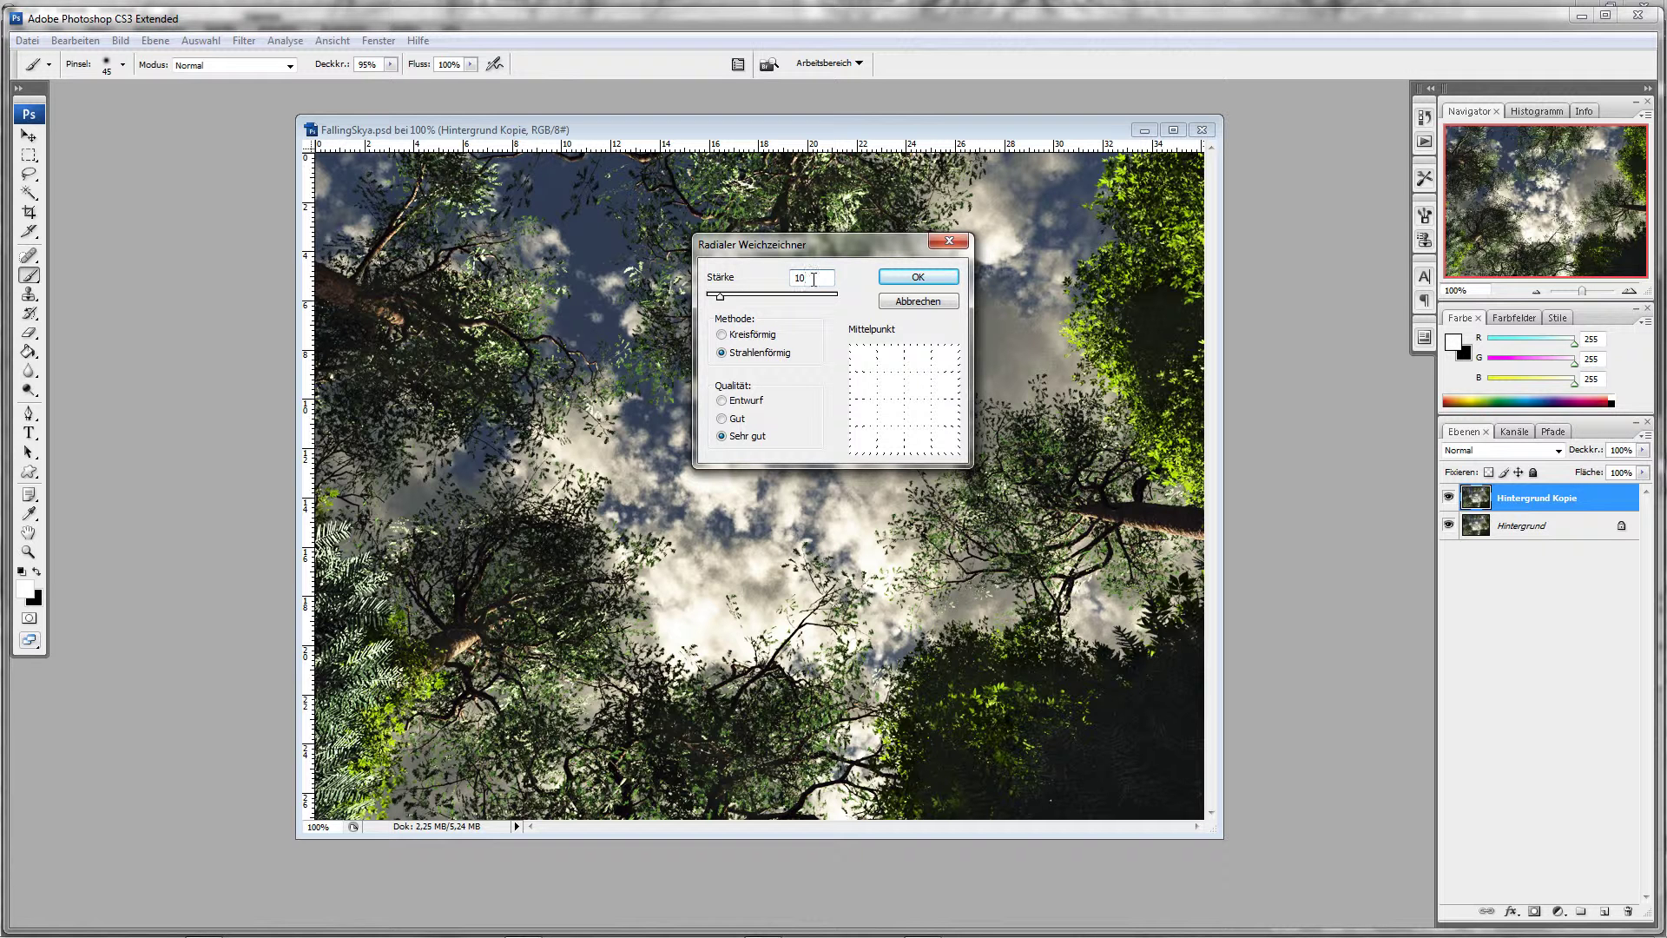
click(920, 276)
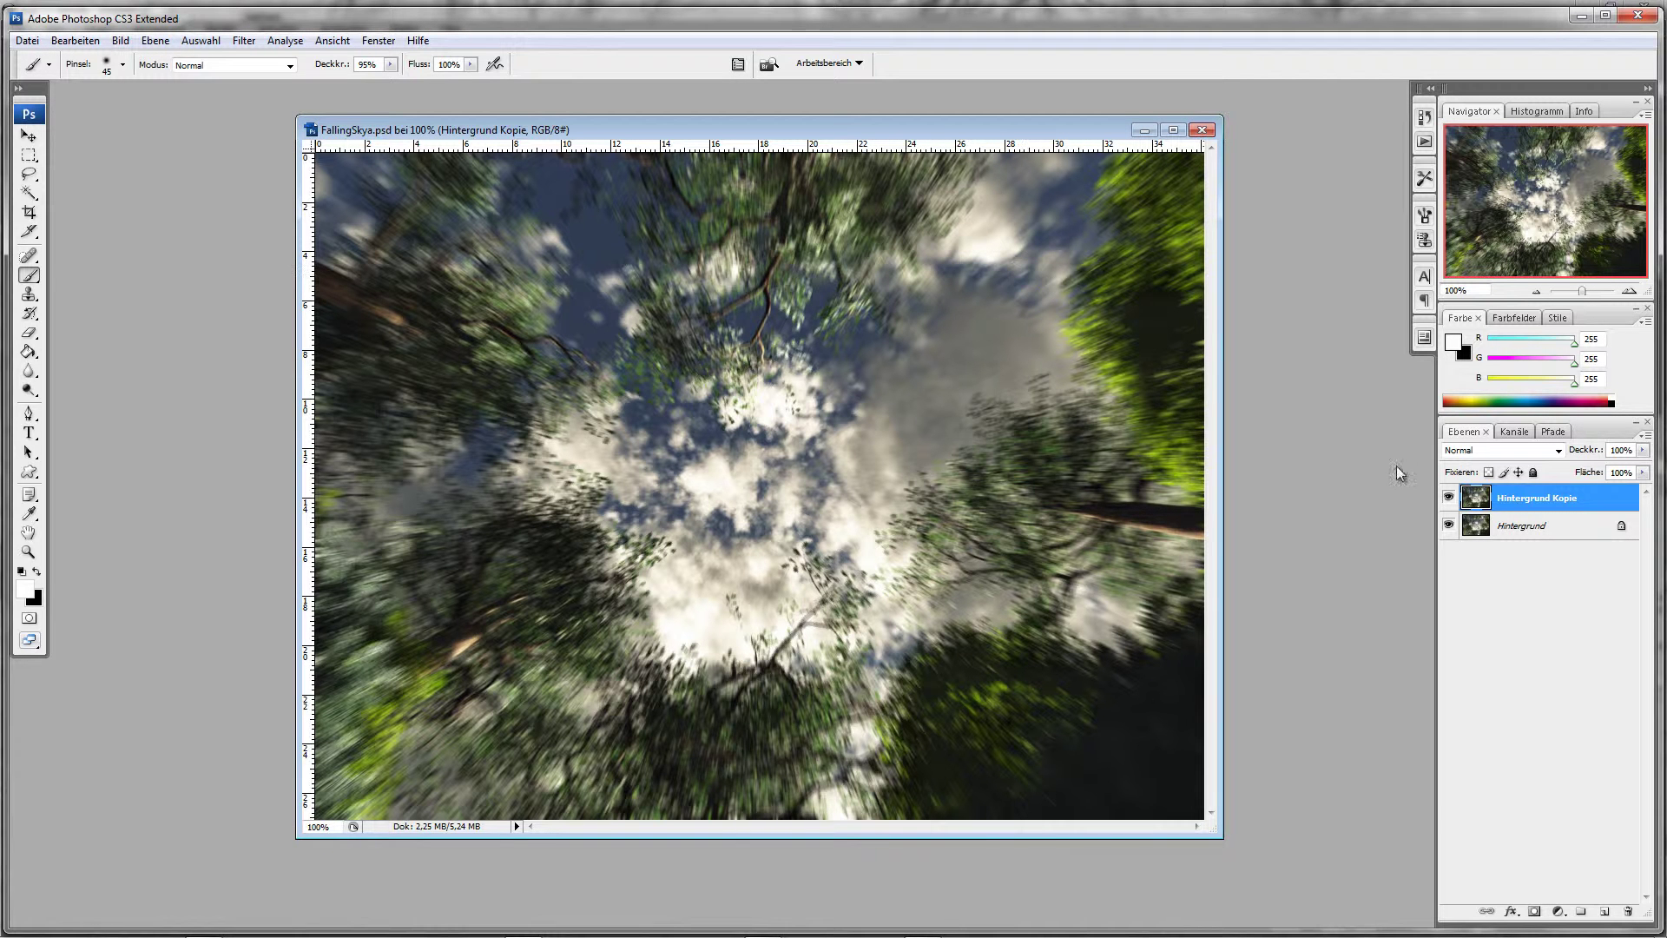
- Hide the zoom-blurred Hintergrund Kopie layer, duplicate the background again and apply a circular (Kreisförmig) Radial Blur to the new copy
click(1449, 497)
drag(1565, 543, 1604, 912)
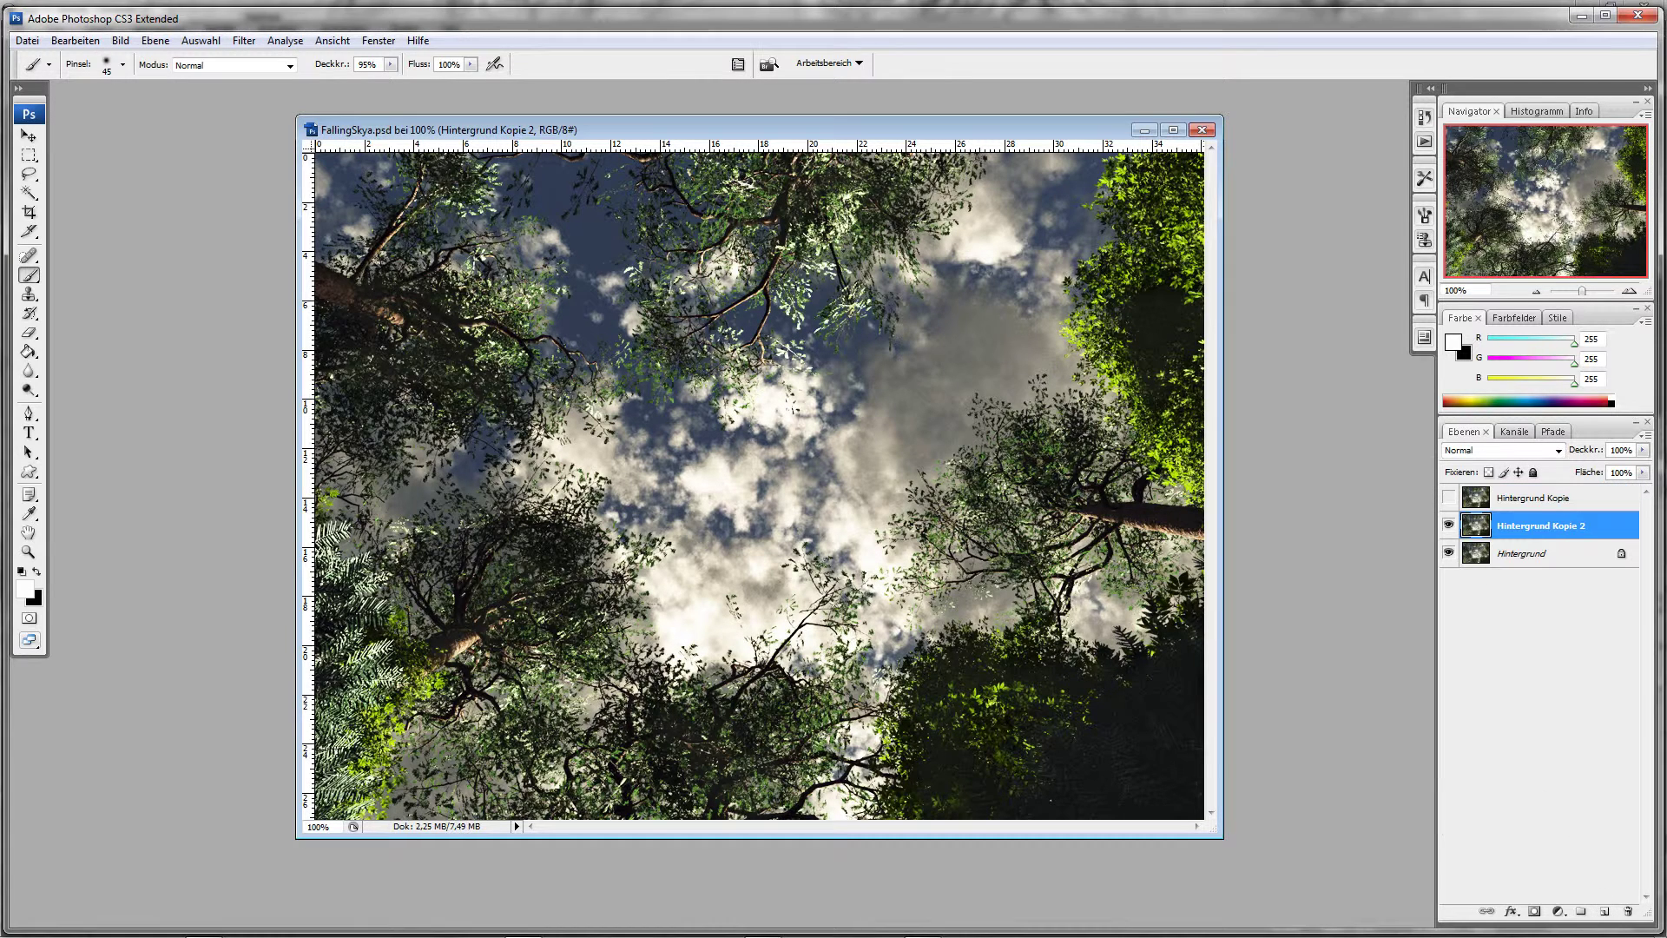
click(243, 40)
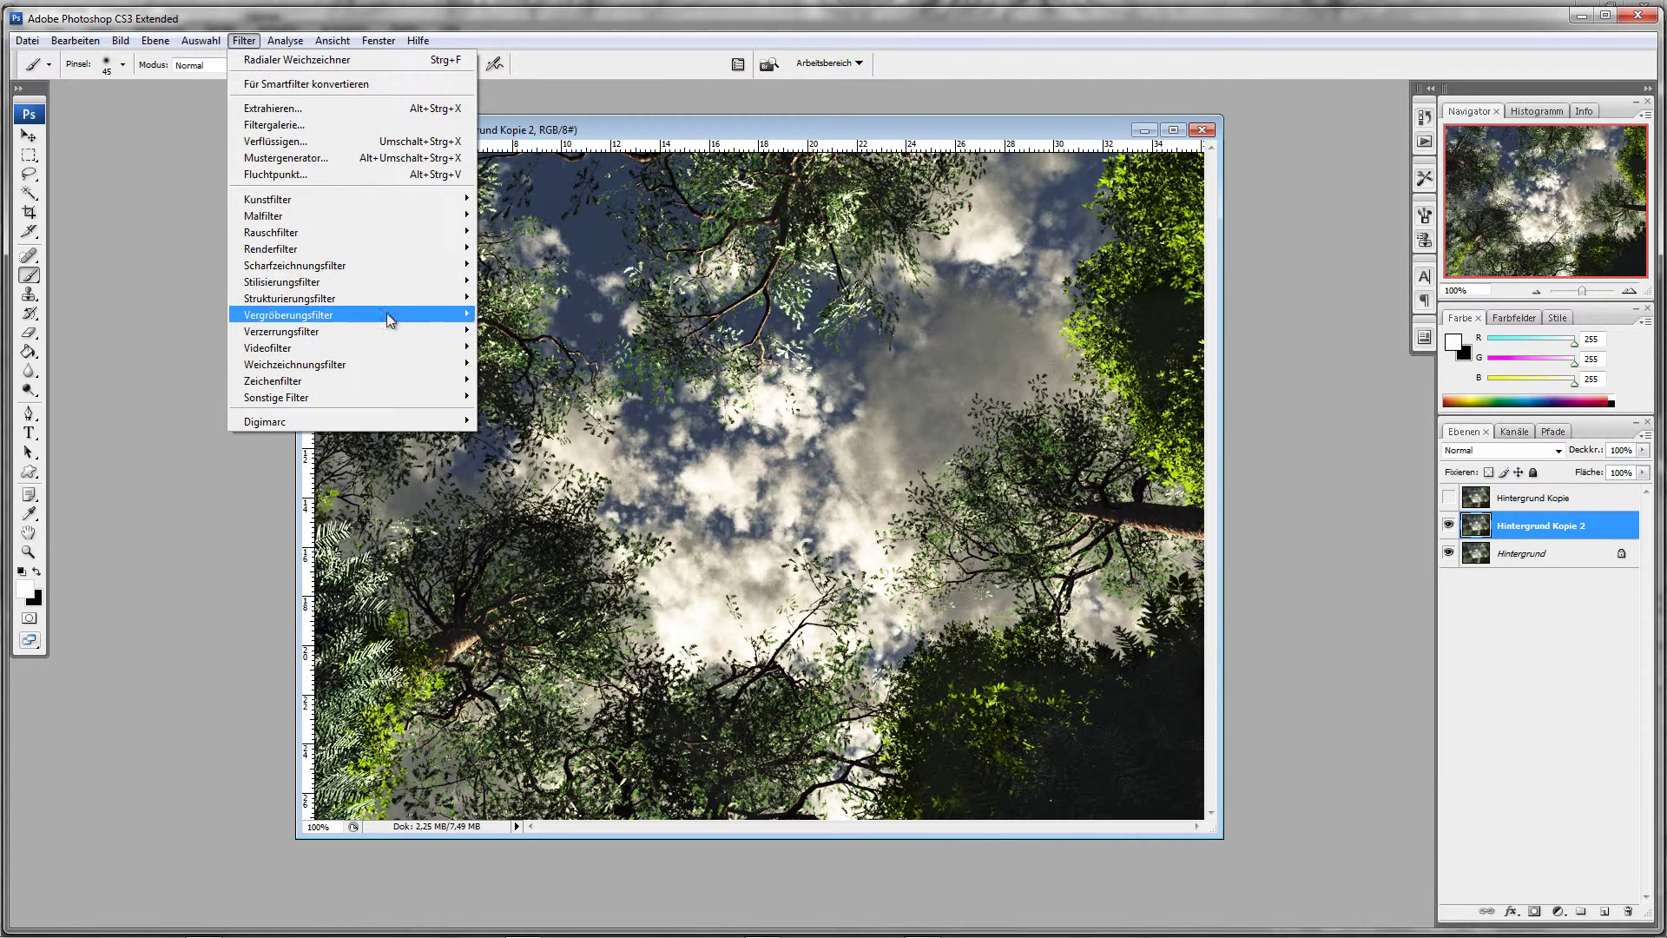
mouse_move(389, 363)
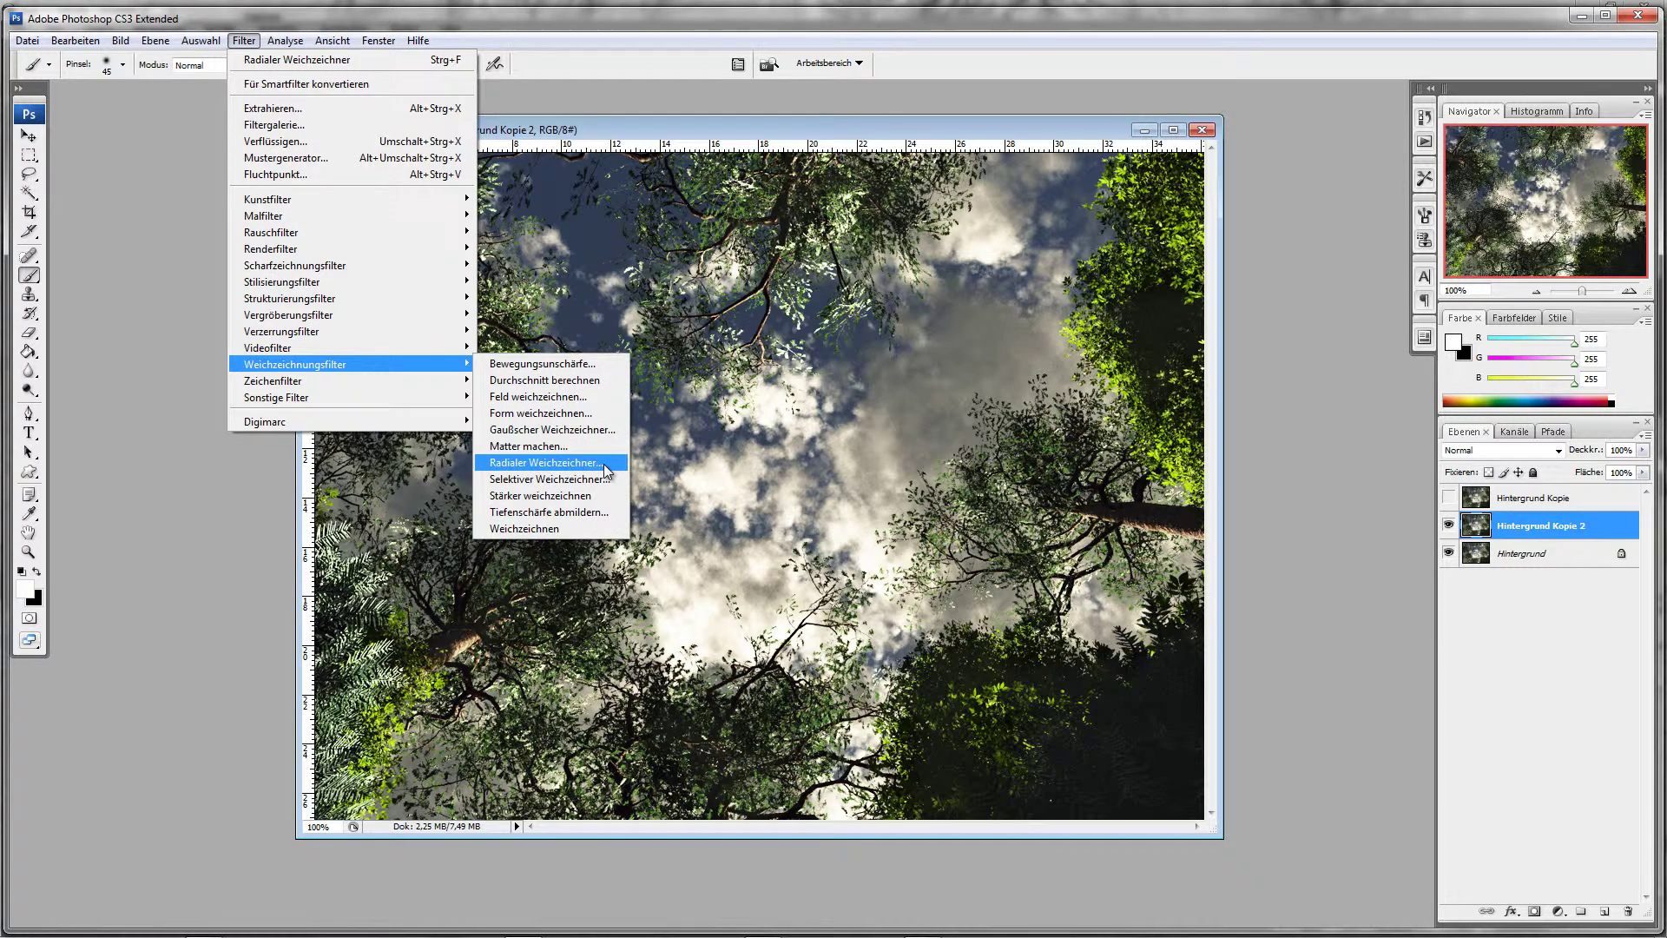
click(605, 467)
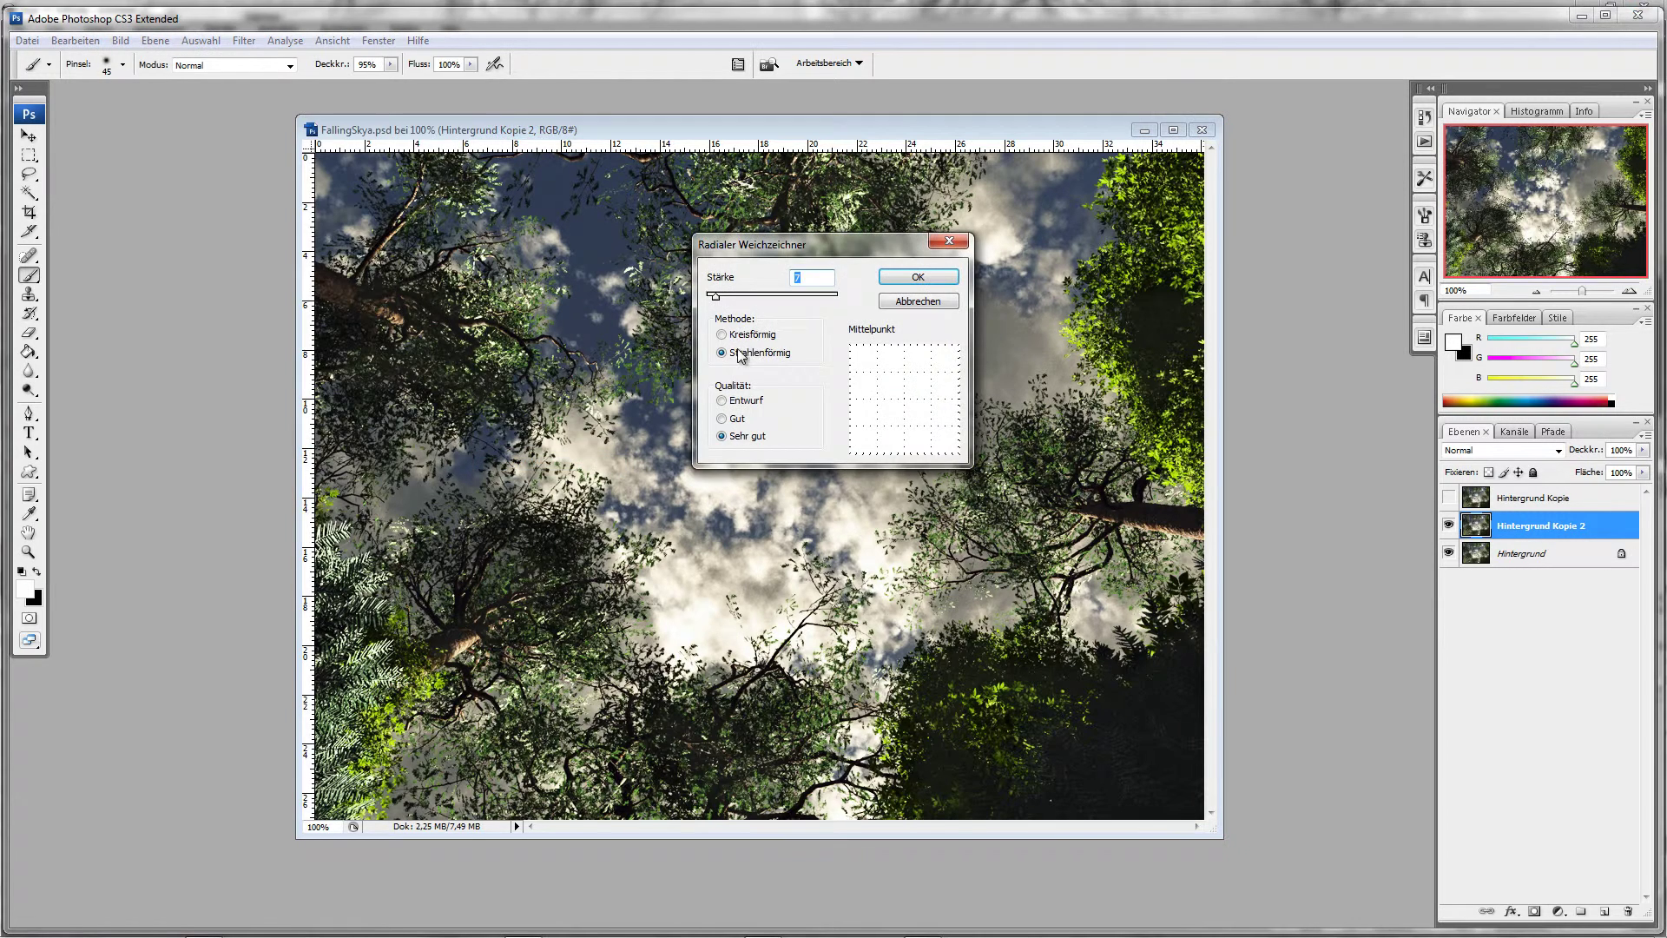
click(916, 278)
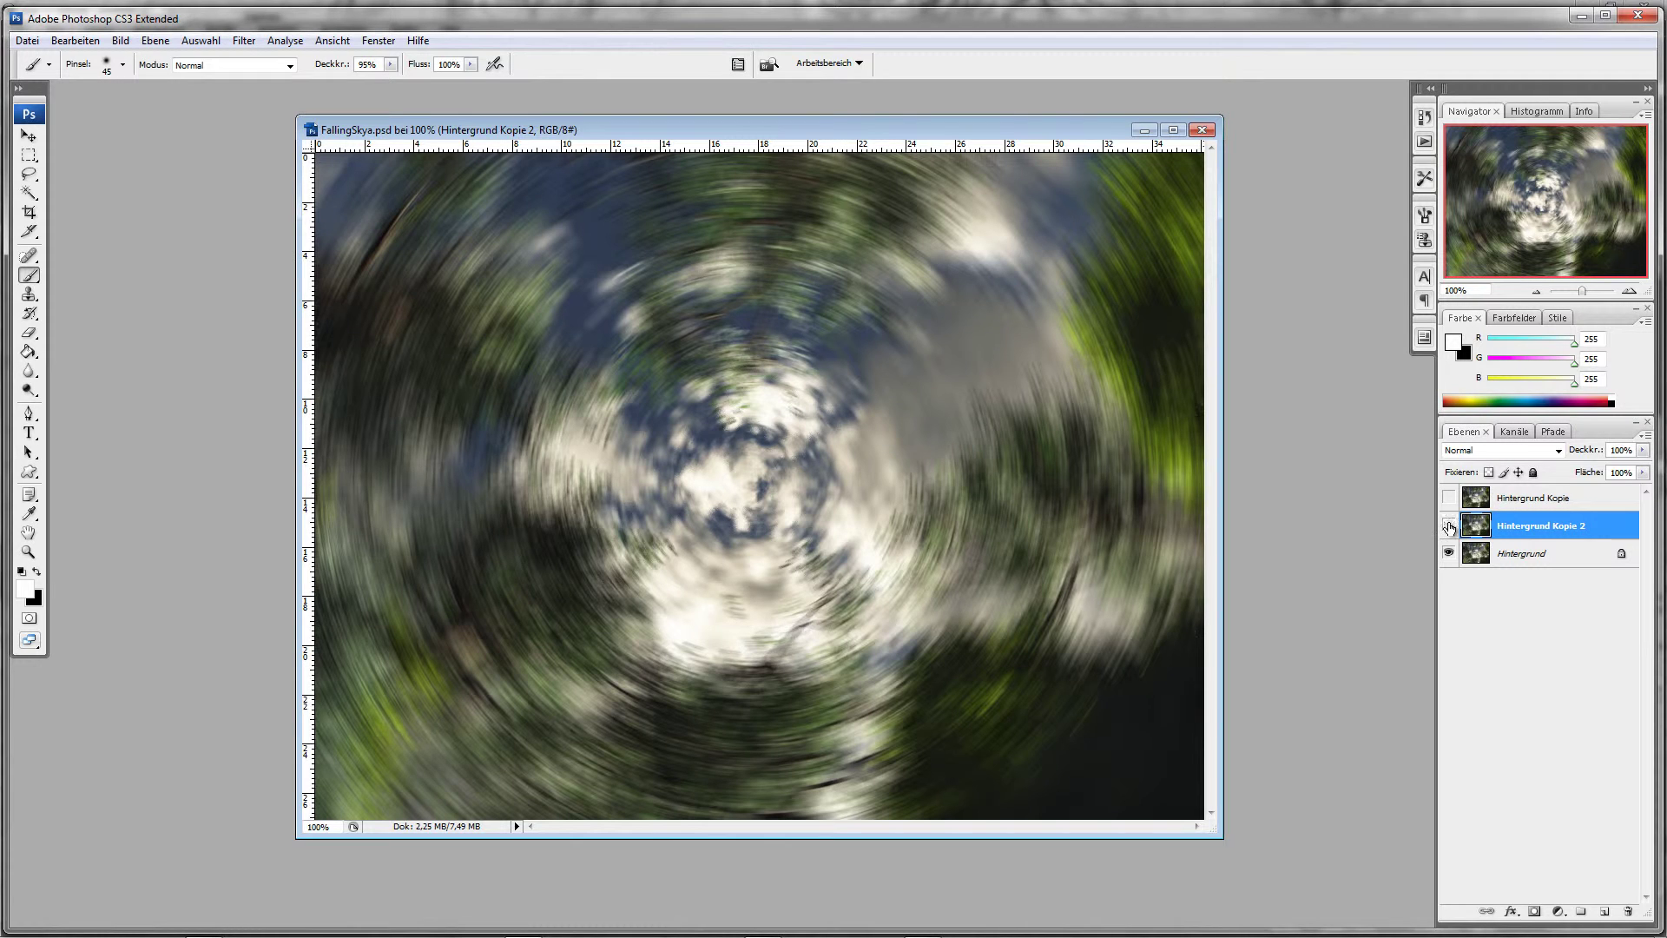
- Delete the circularly blurred Hintergrund Kopie 2 layer and show the zoom-blurred Hintergrund Kopie layer again
click(1449, 527)
drag(1542, 526, 1628, 911)
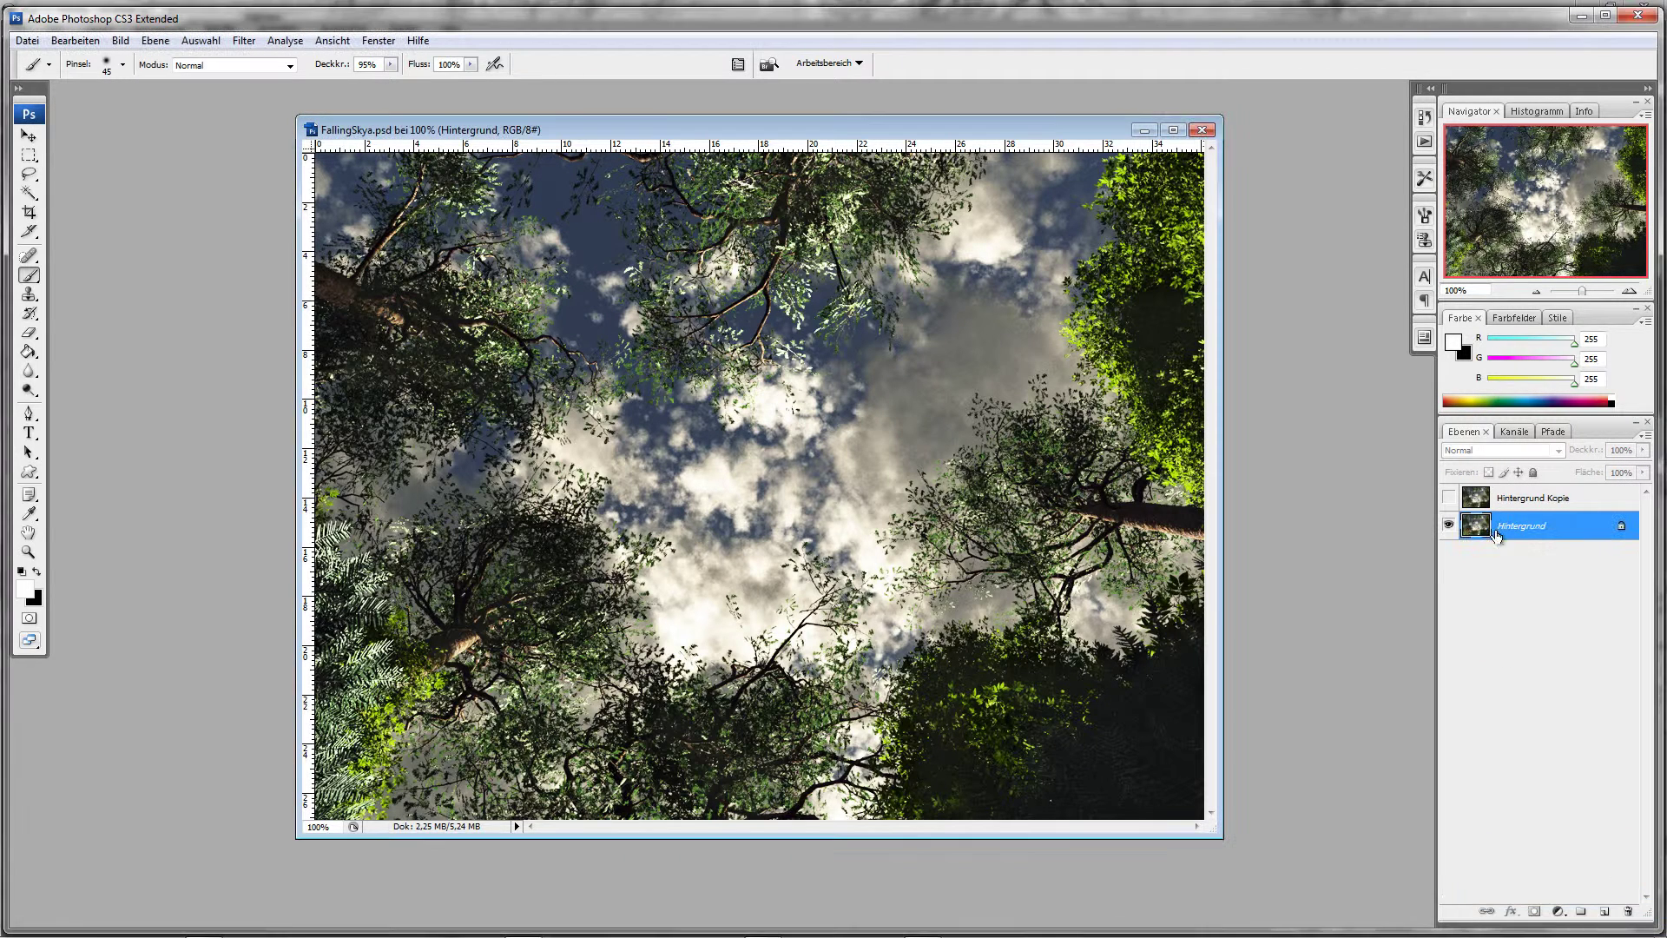
click(1463, 498)
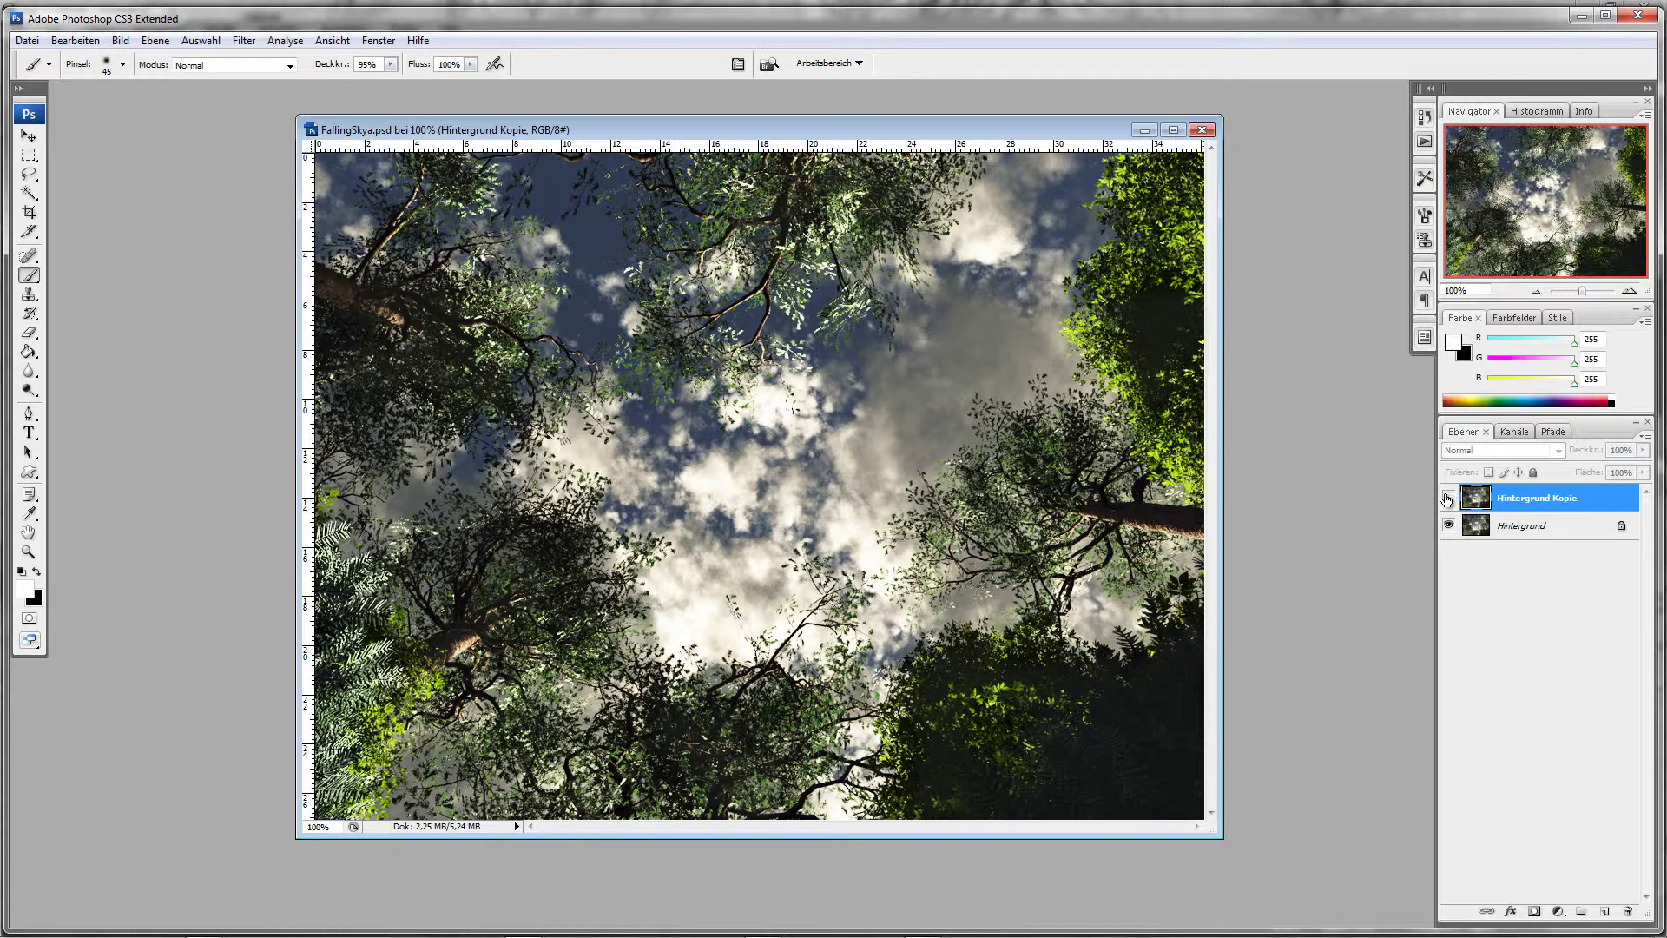
click(1448, 497)
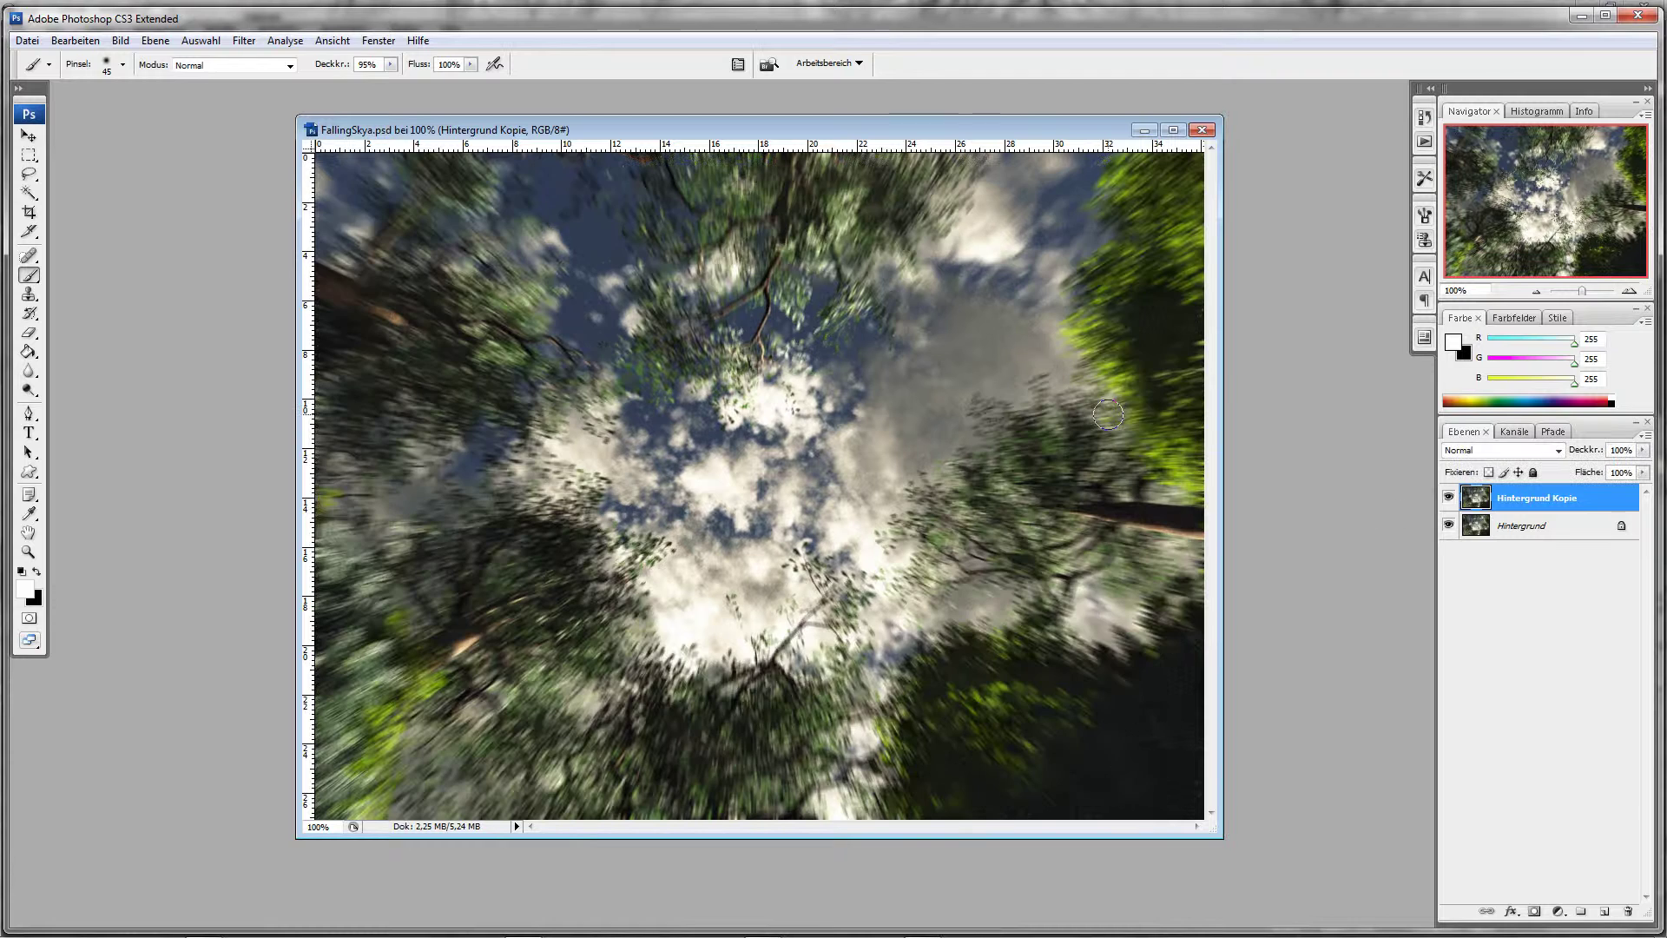
- Try reducing the fill (Fläche) of the blurred copy to 42% and return it to 100%
click(1643, 473)
drag(1619, 492, 1595, 498)
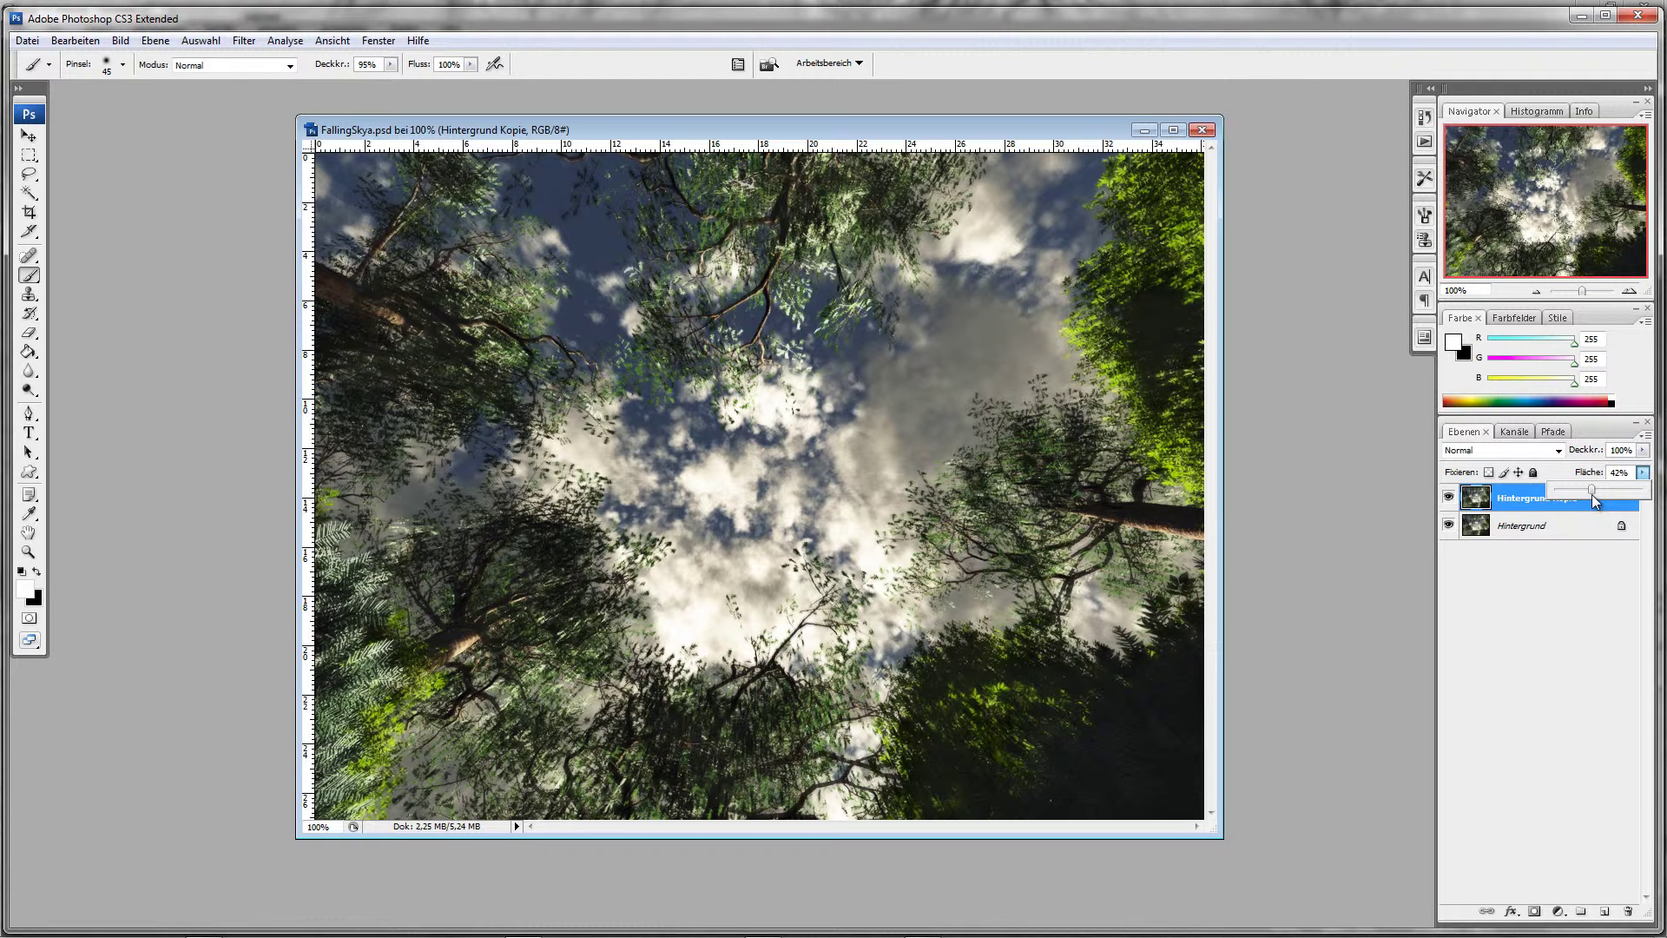
drag(1591, 494, 1641, 491)
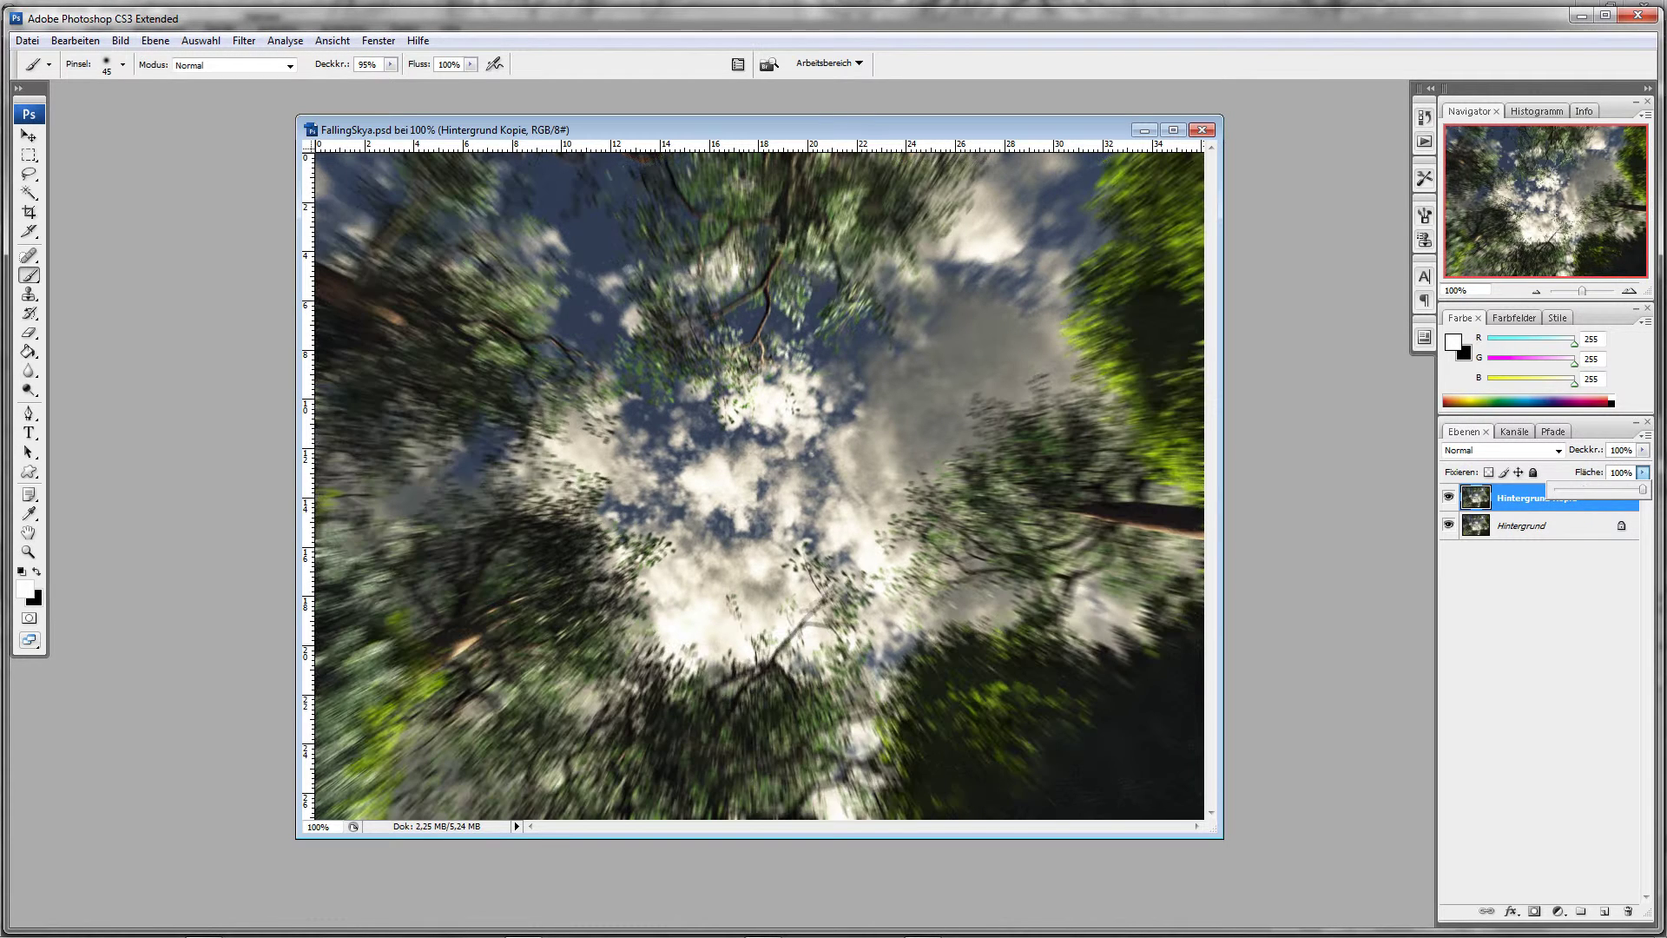
- Try a lower opacity (Deckkraft) on the blurred copy, restore it to 100% and reselect the Hintergrund Kopie layer
click(1642, 450)
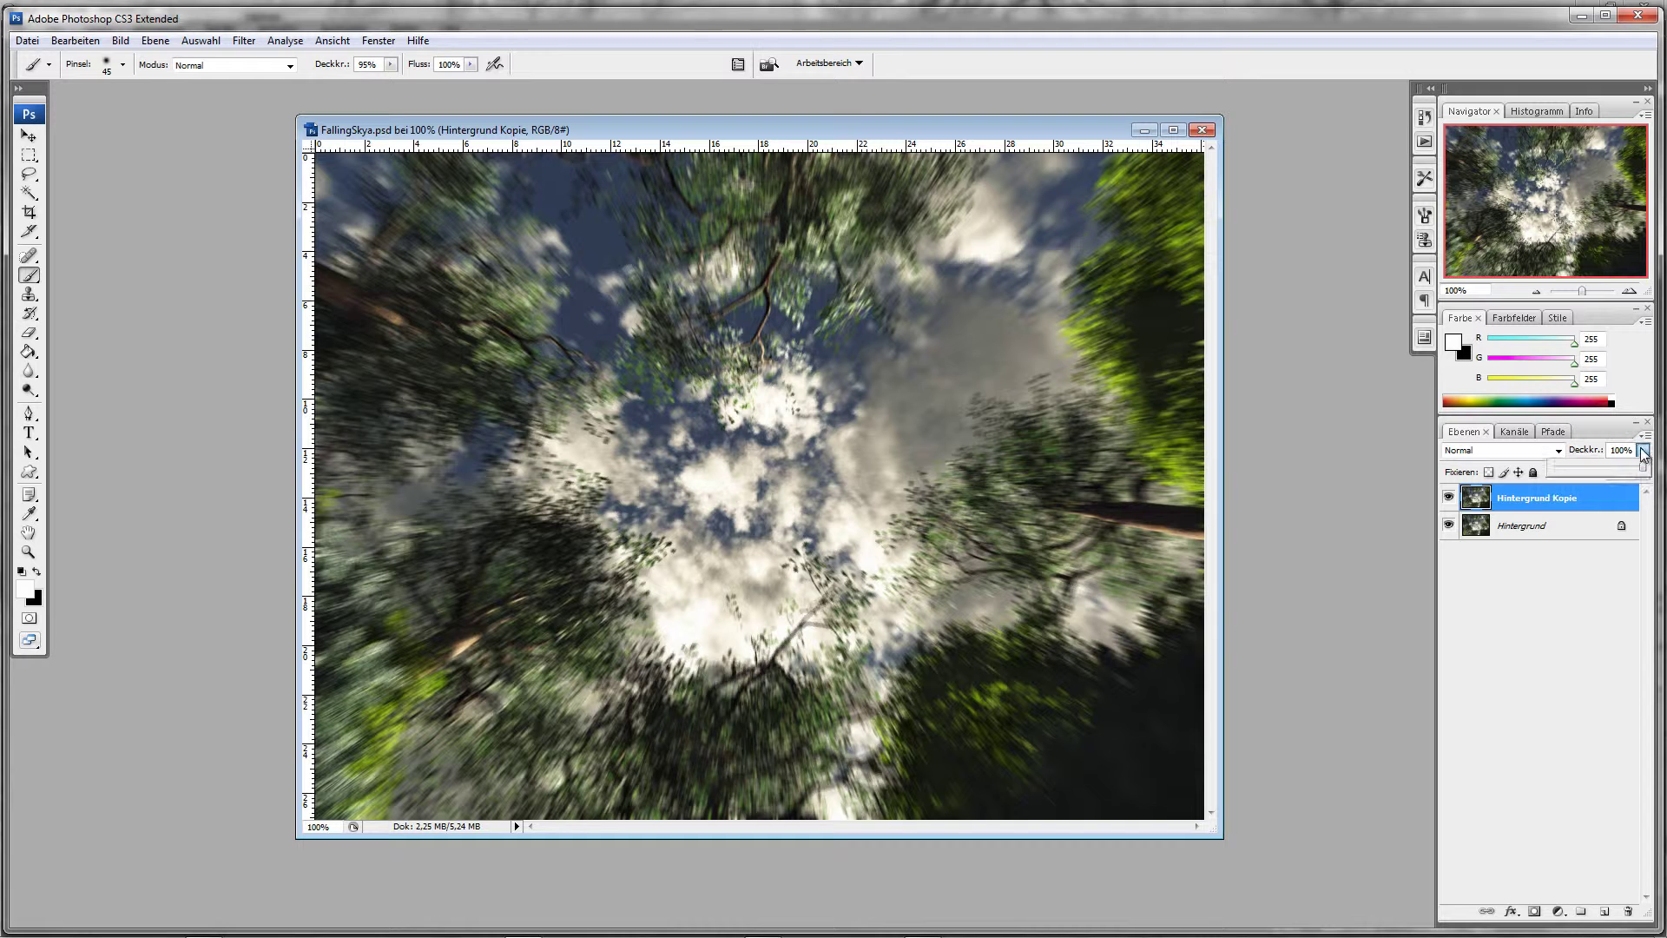
mouse_move(1643, 470)
mouse_down()
mouse_move(1581, 473)
mouse_move(1641, 471)
mouse_up()
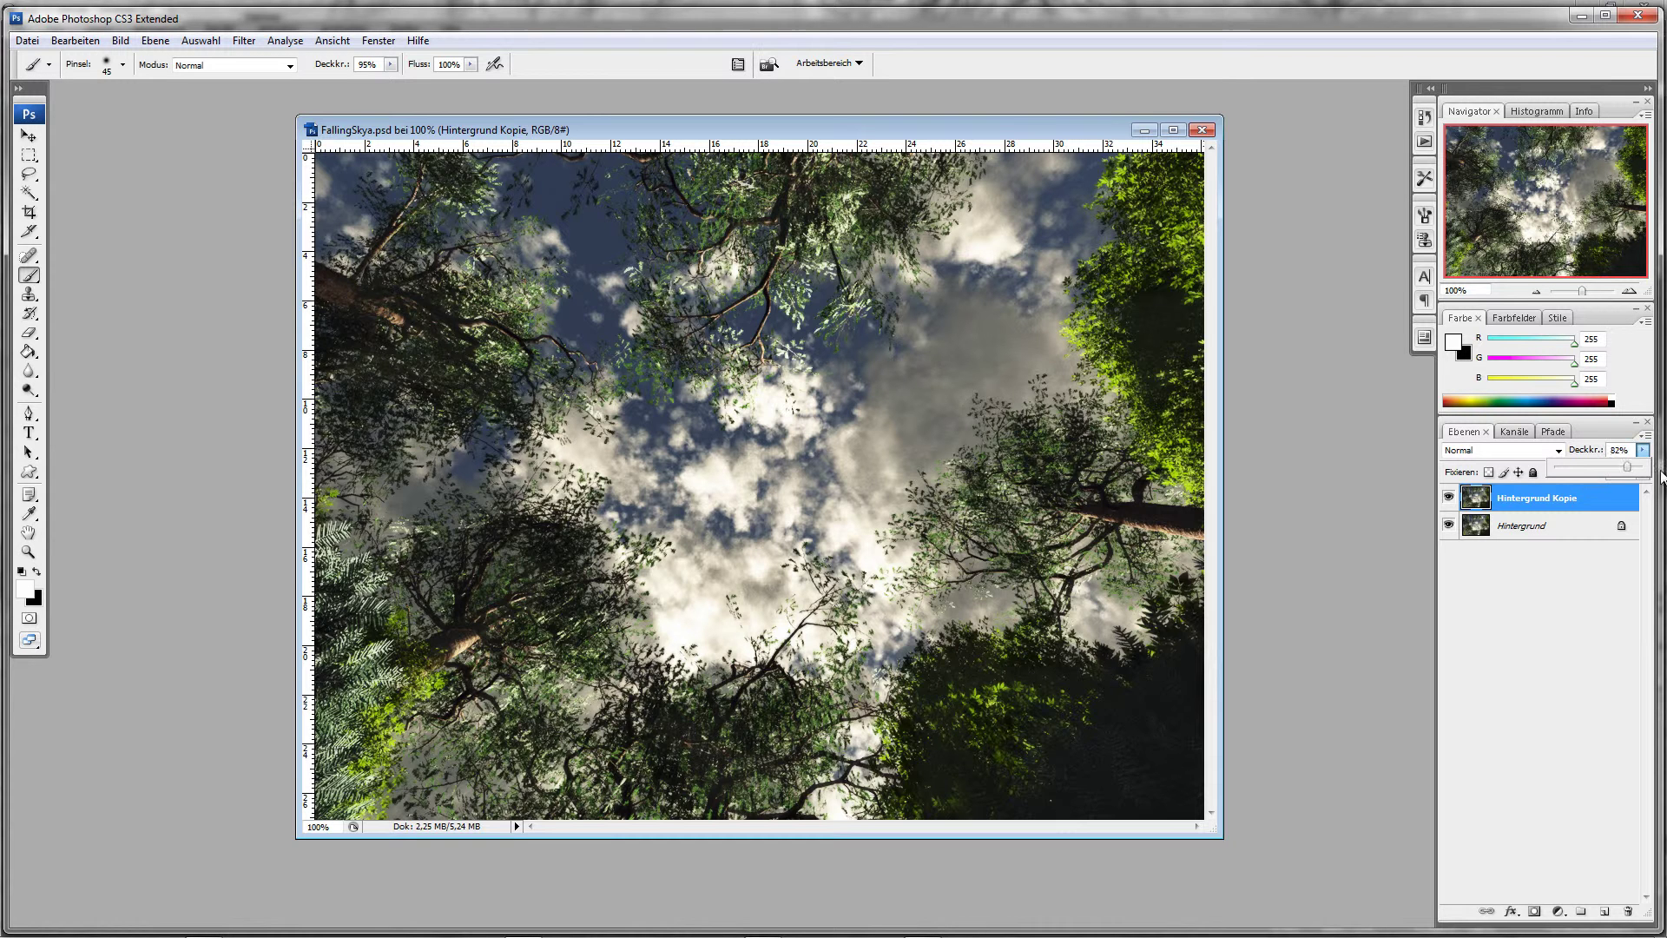
click(1551, 593)
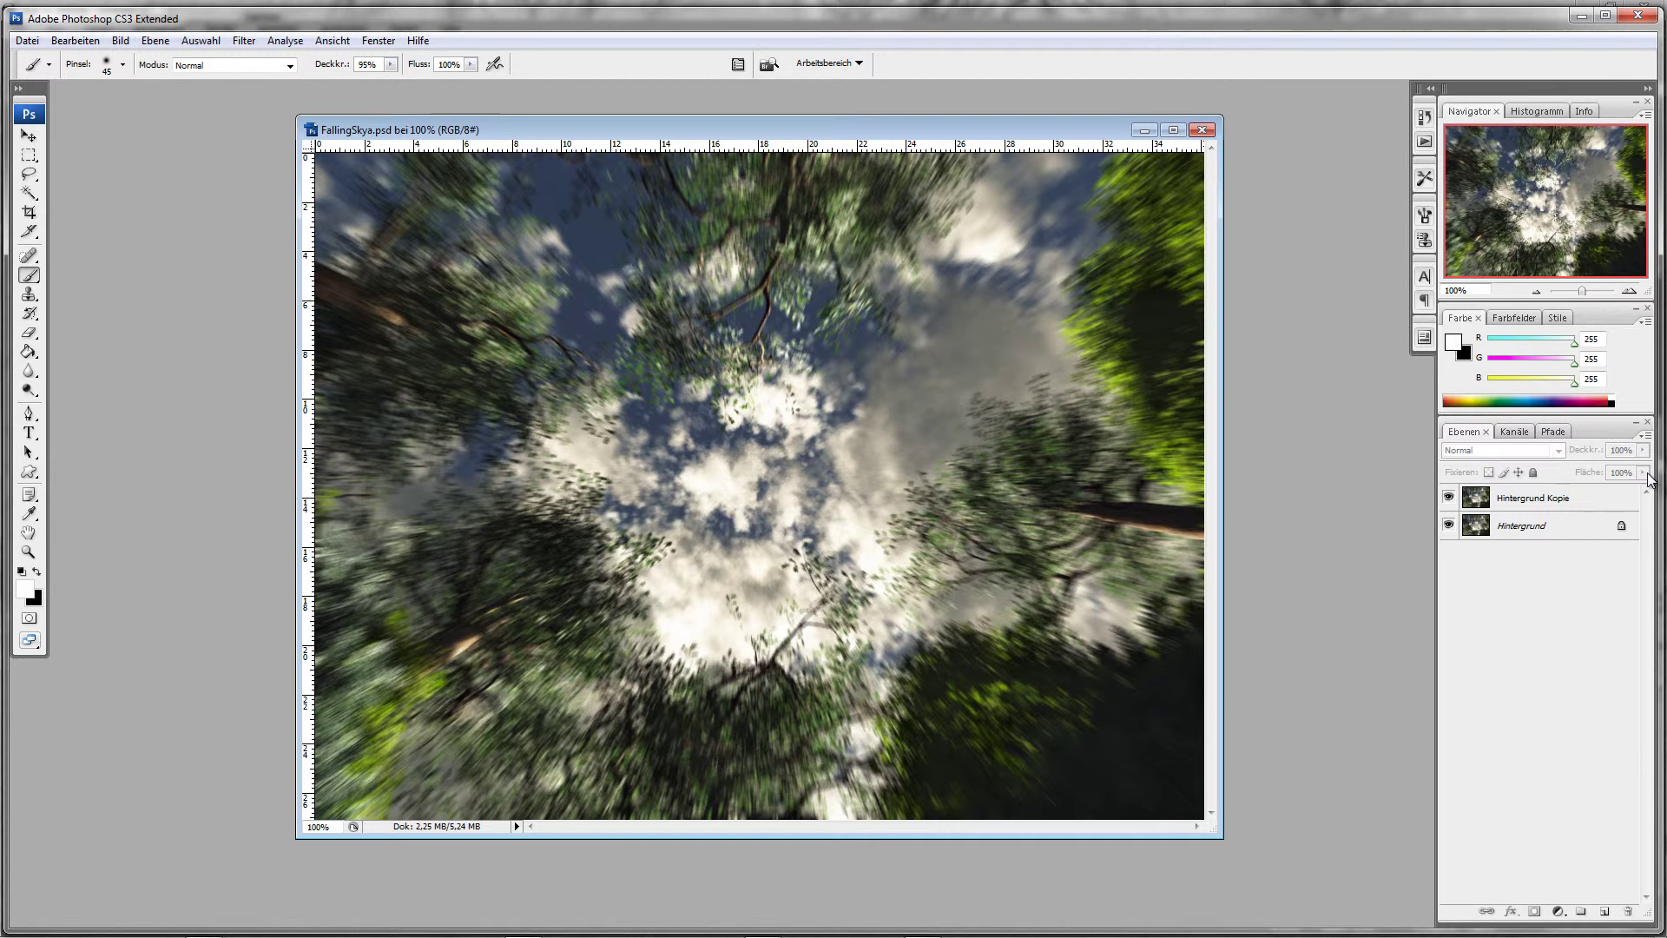
click(1558, 510)
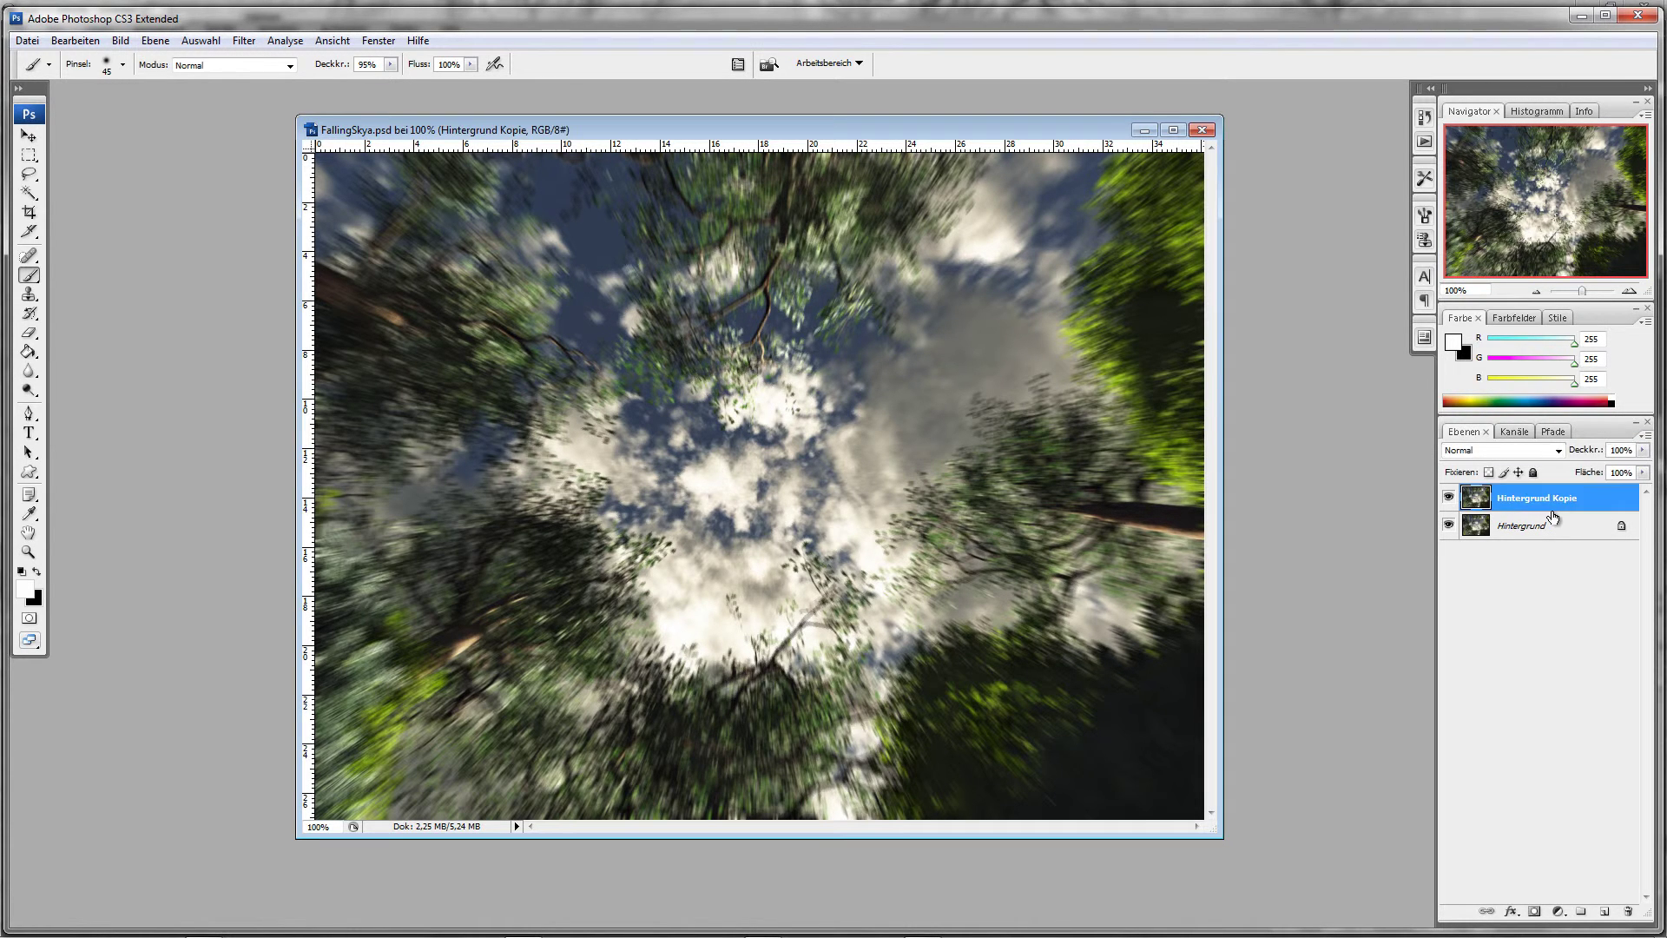